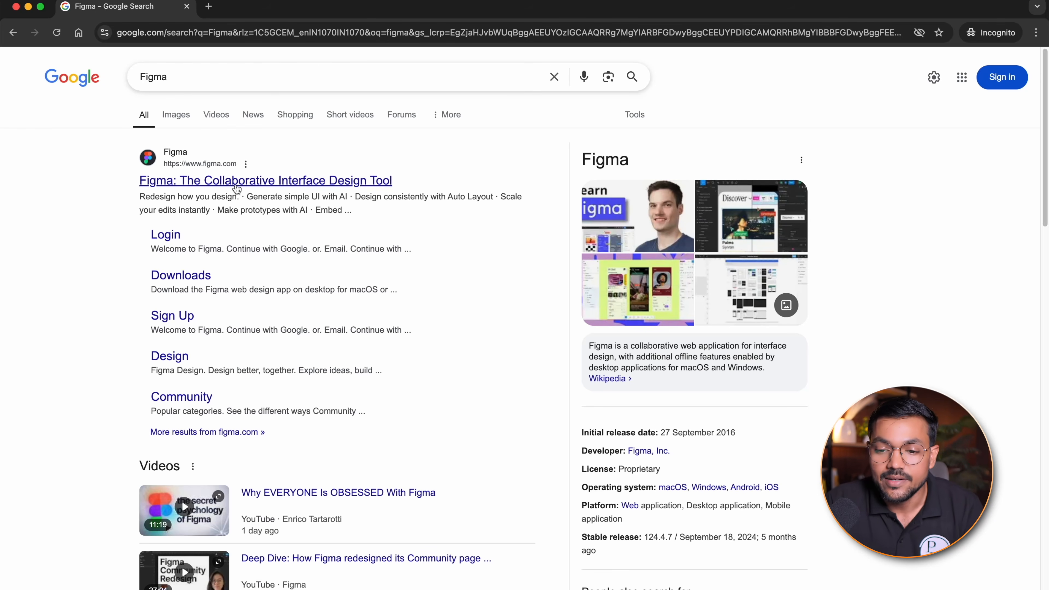
Open the official Figma website from the search results, dismiss the cookie notice and look through the home page
left_click(280, 188)
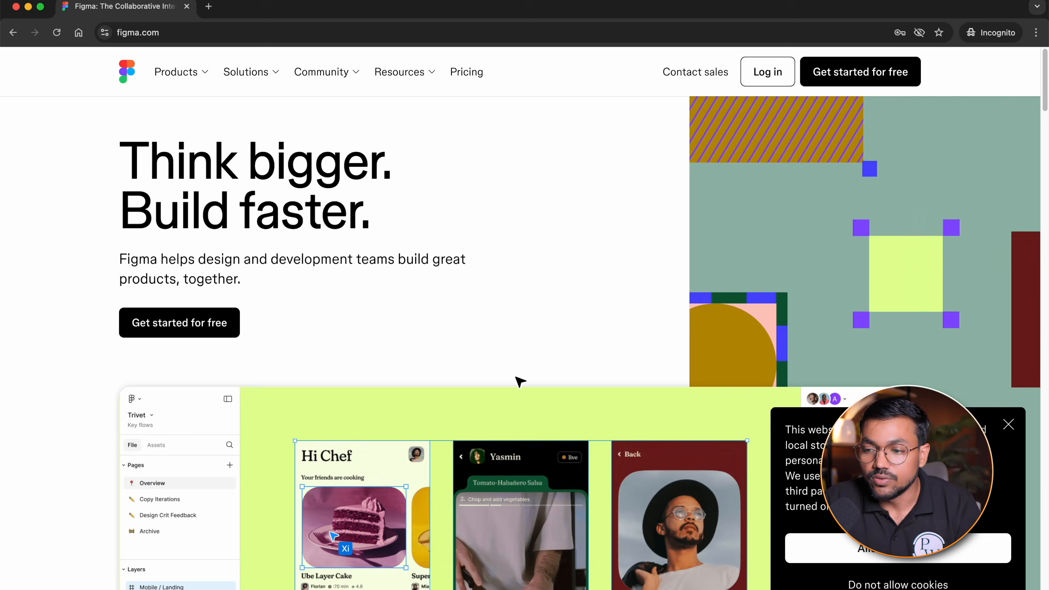
scroll(581, 365, "down", 8)
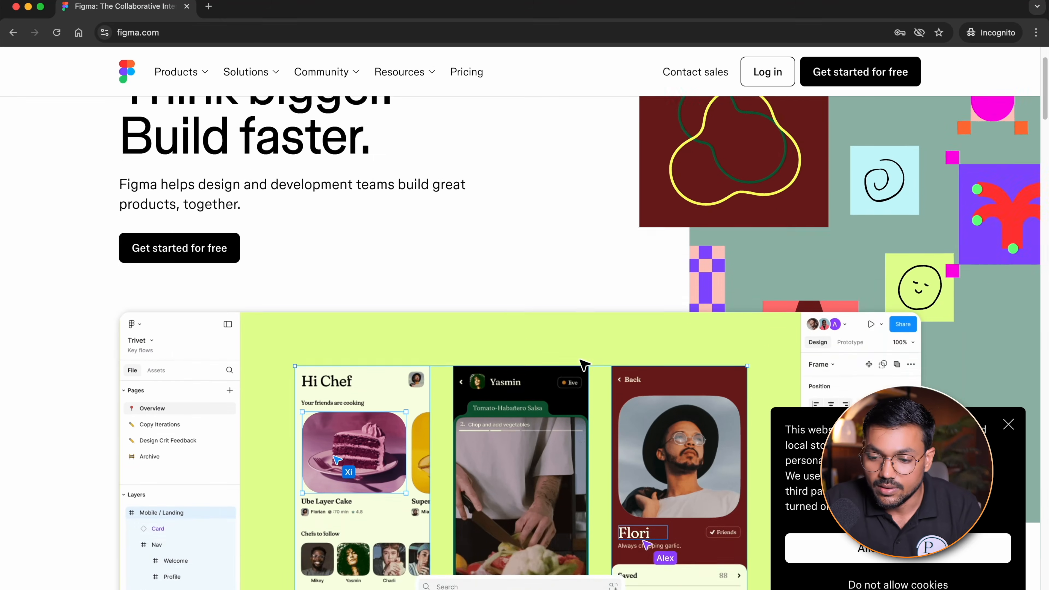
scroll(584, 365, "down", 10)
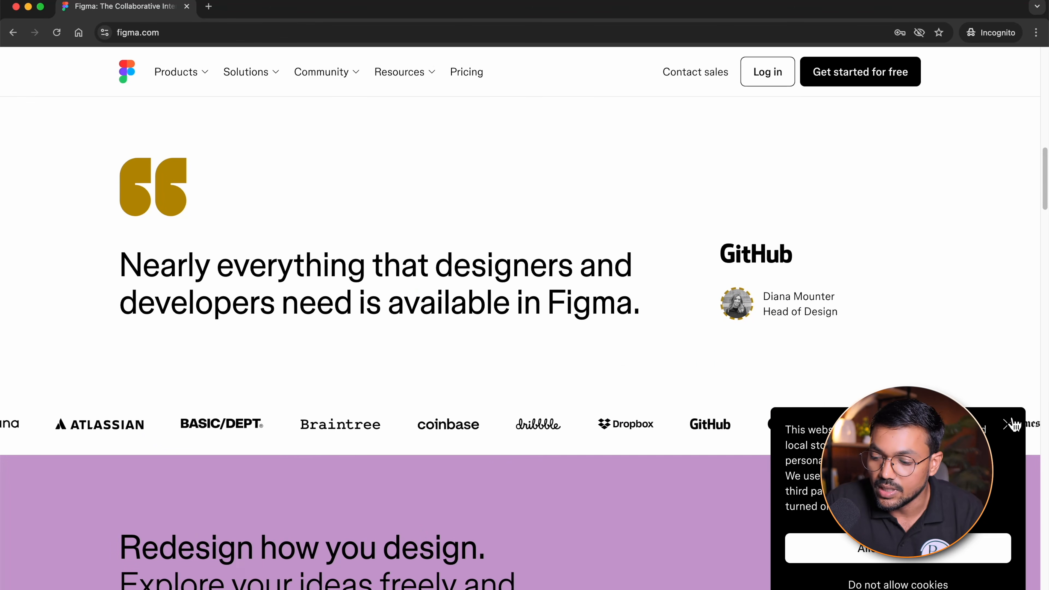
left_click(943, 558)
scroll(545, 309, "up", 18)
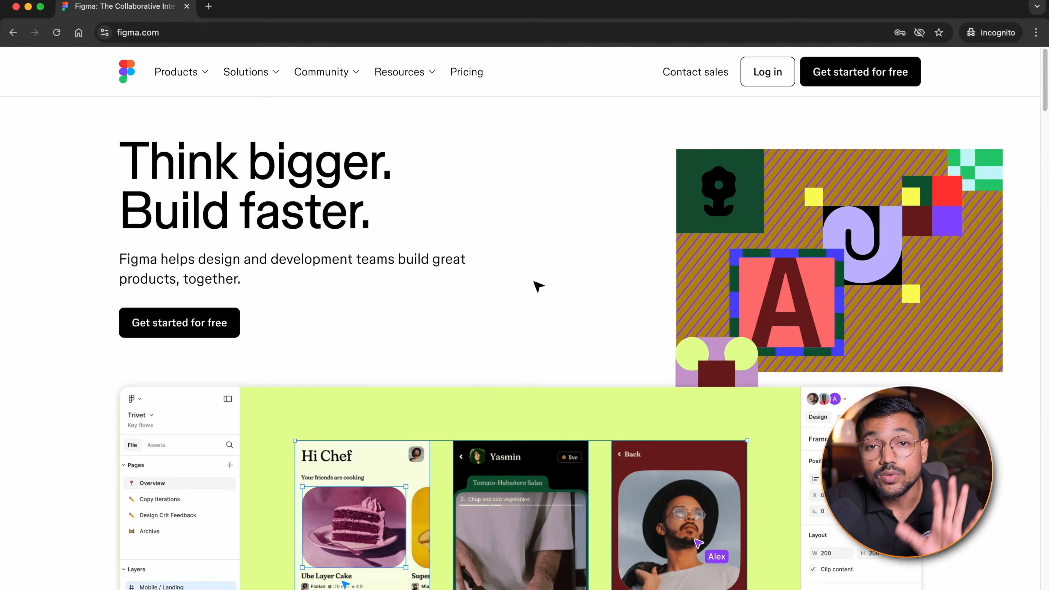
scroll(535, 331, "down", 15)
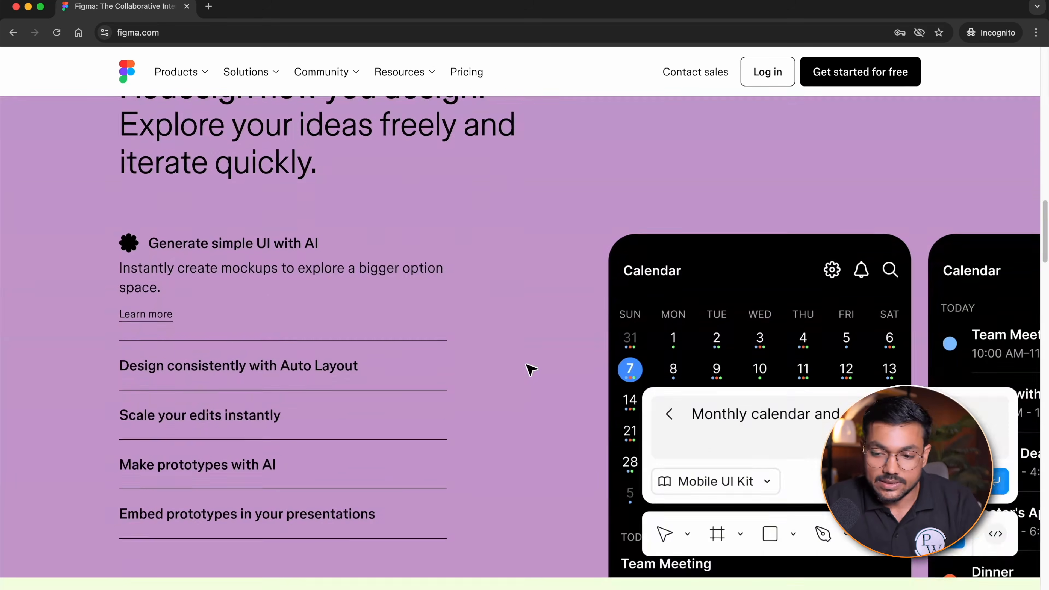
scroll(531, 369, "up", 15)
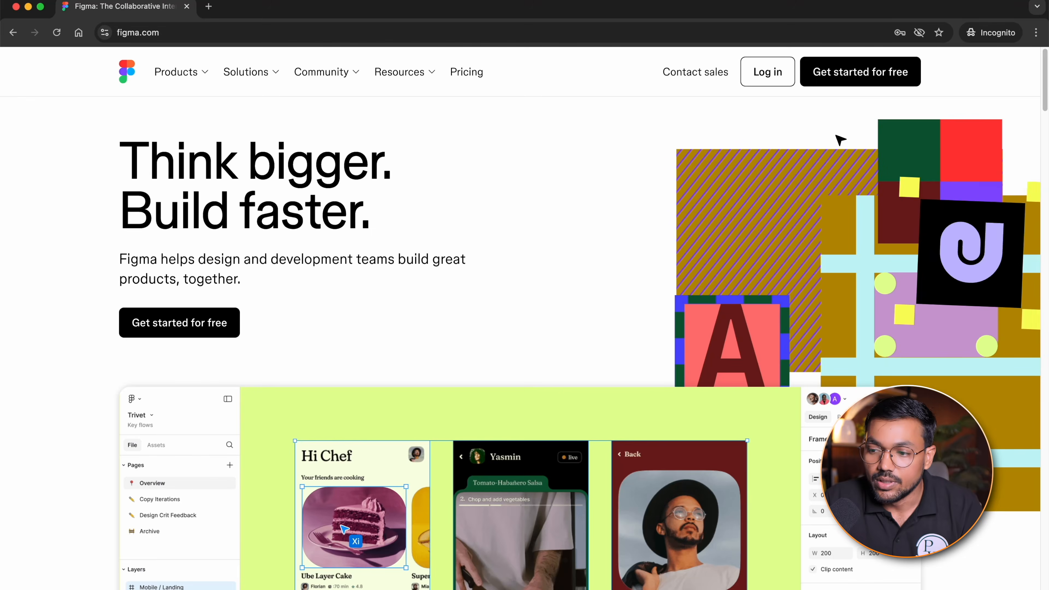
Sign up for free by continuing with Google, and submit the display name without subscribing to tips and updates
left_click(833, 72)
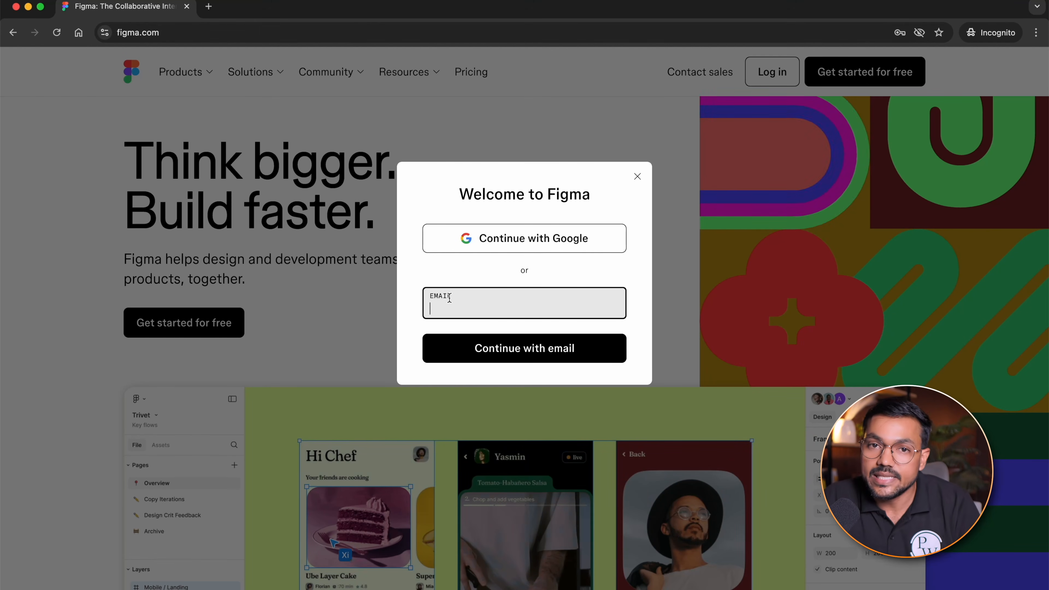
left_click(541, 248)
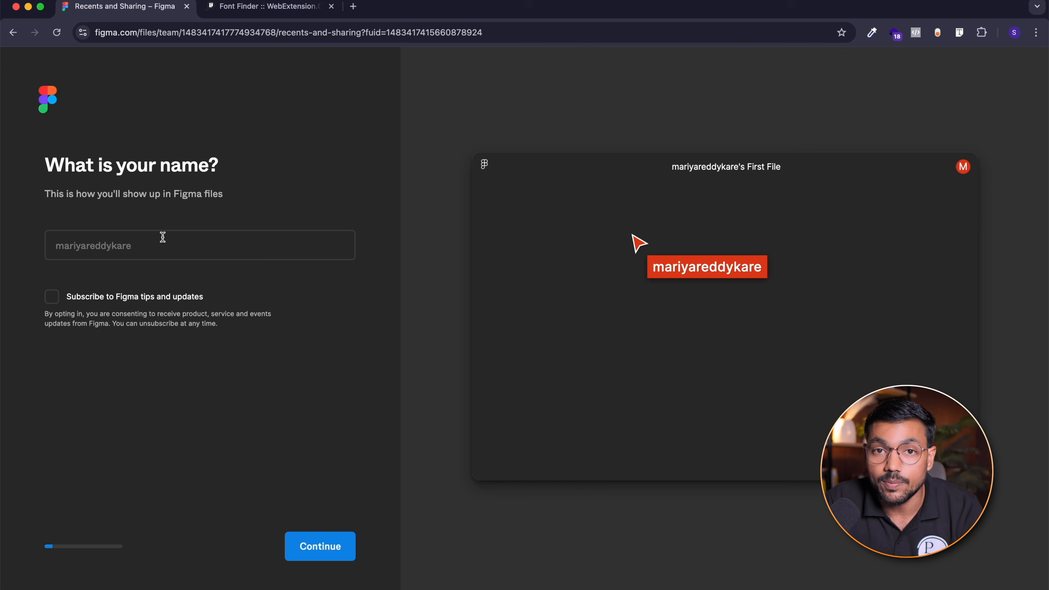
left_click(175, 251)
type("Saurabh Saini")
left_click(119, 397)
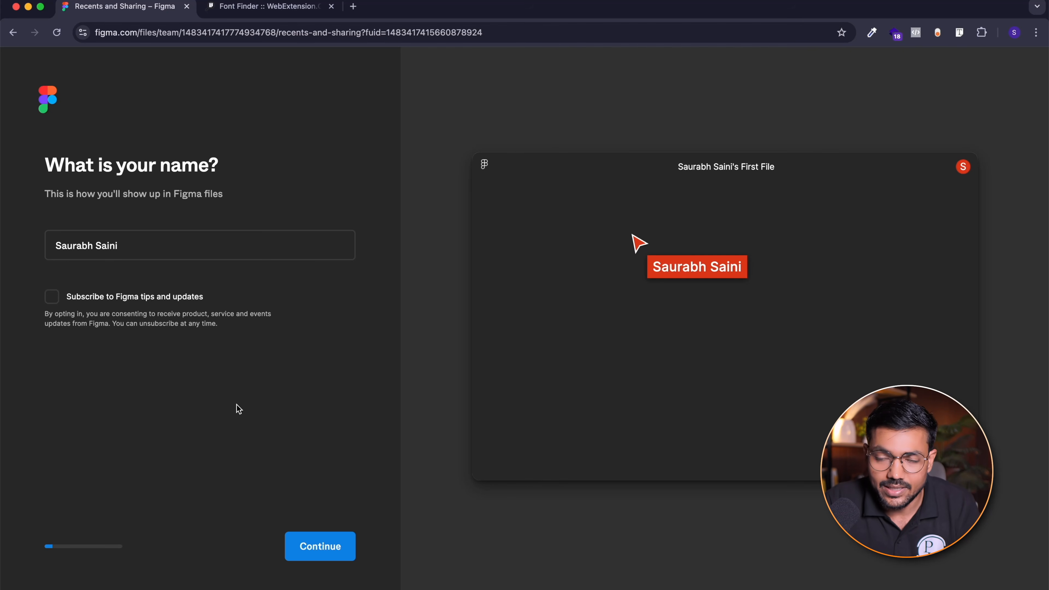
left_click(306, 548)
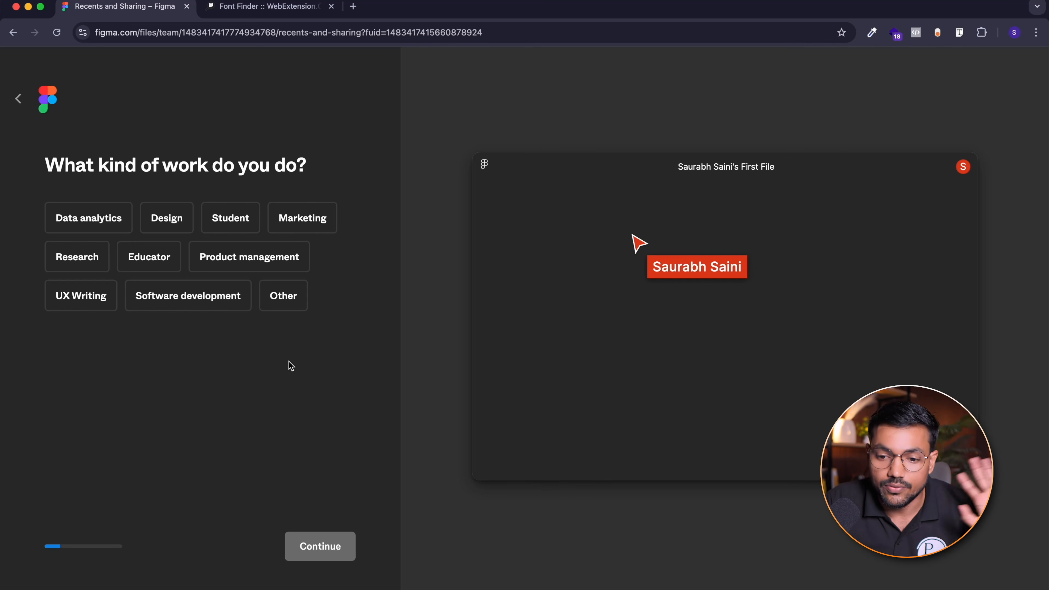
Answer the work questions with Design as the kind of work, Freelancer as the description and Nobody (just me) as collaborators
left_click(180, 230)
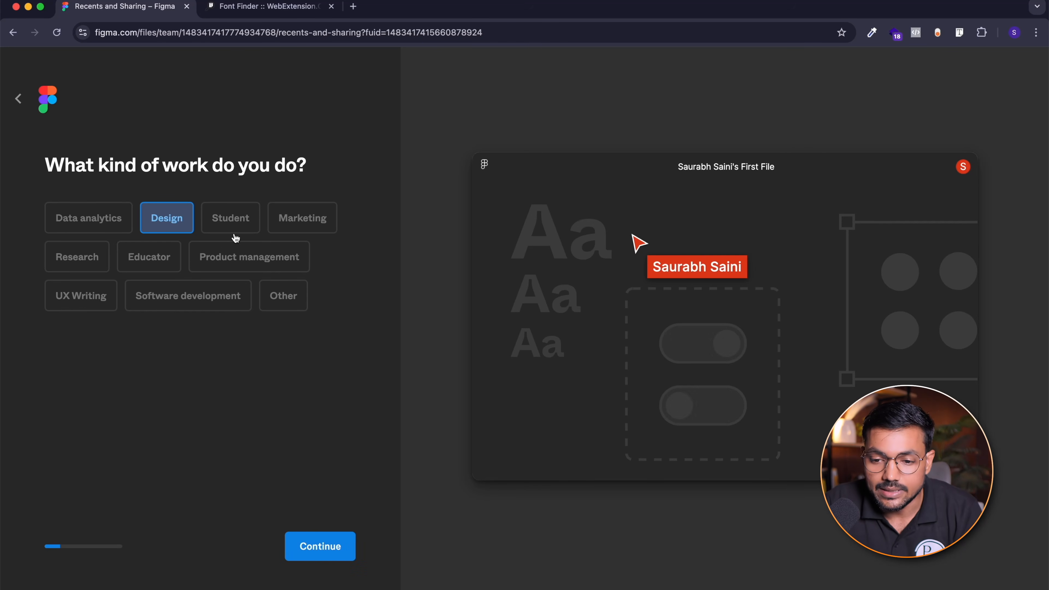
left_click(291, 546)
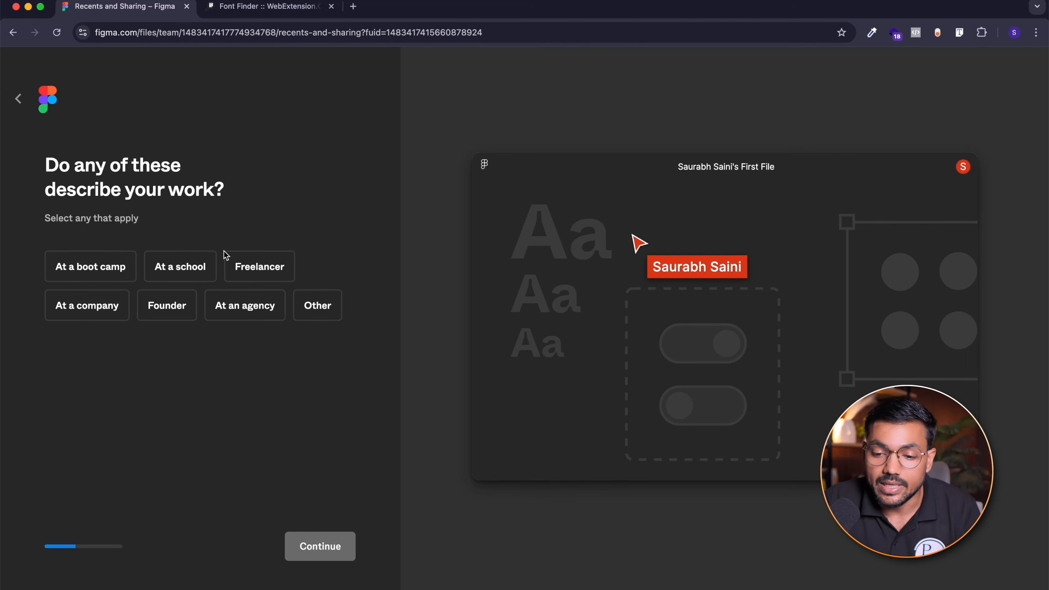
left_click(252, 274)
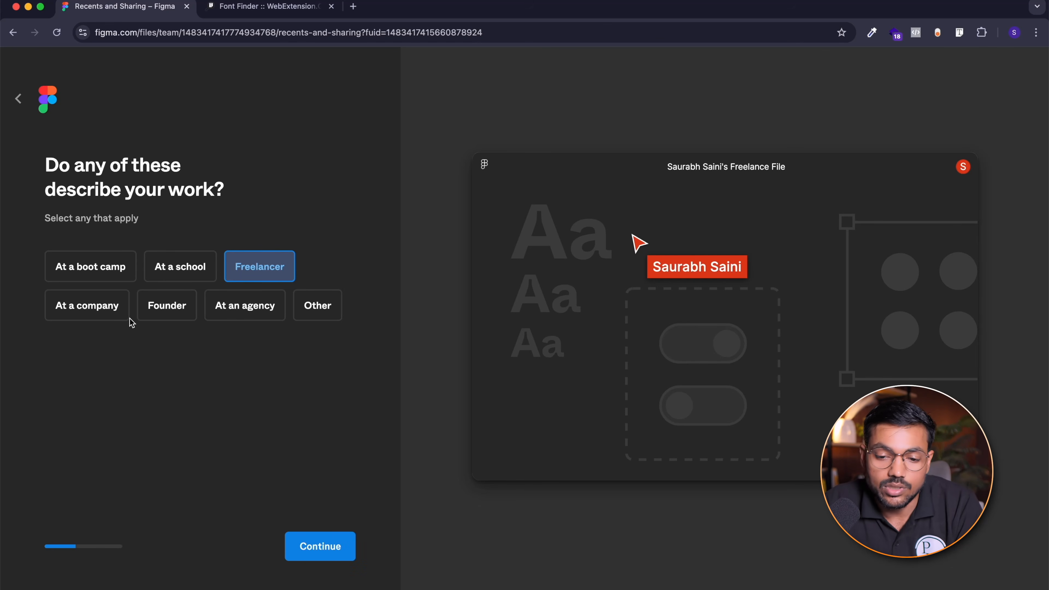
left_click(332, 563)
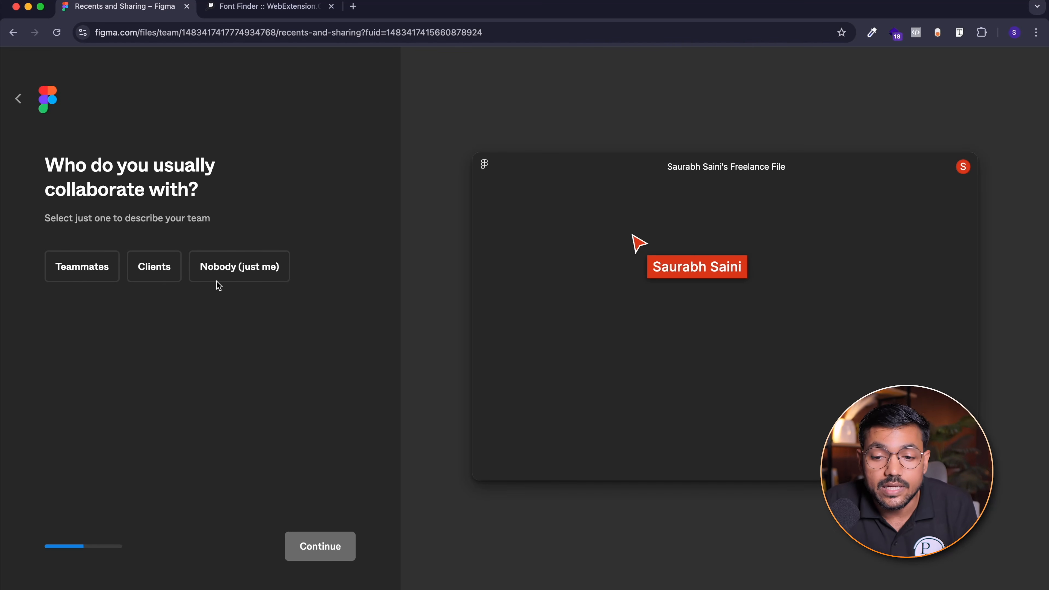
left_click(242, 267)
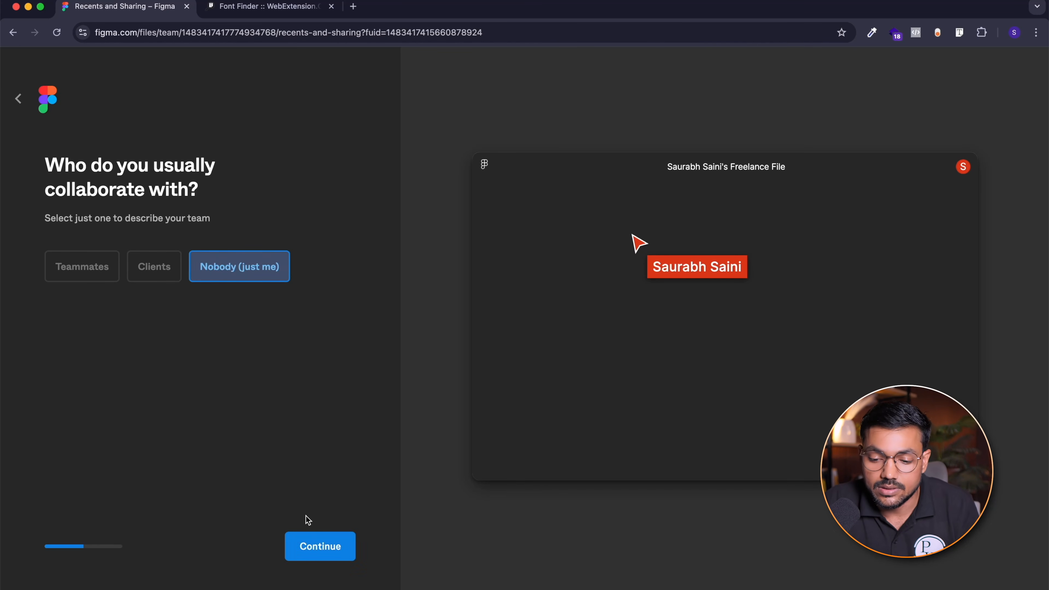
left_click(312, 548)
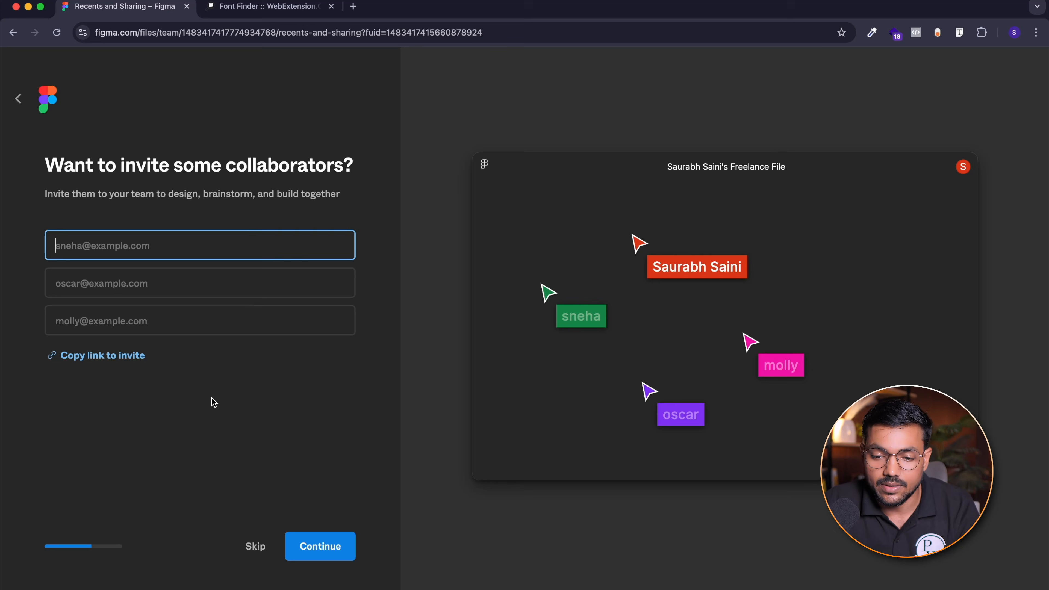
Skip inviting collaborators, and answer the usage questions with "Setting it up for my team" and "No, it's my first time"
left_click(253, 546)
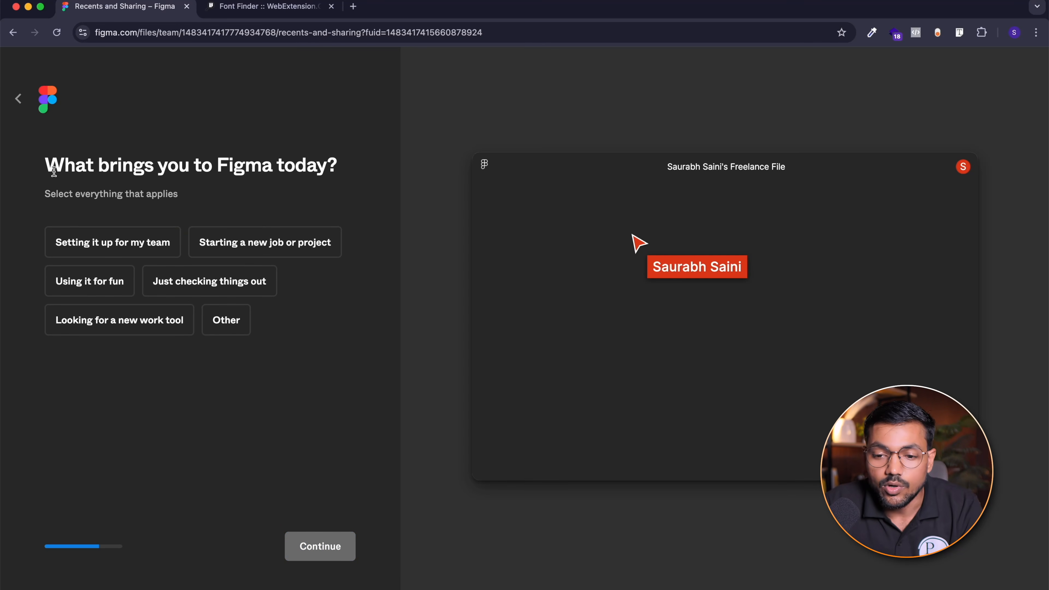
left_click(141, 256)
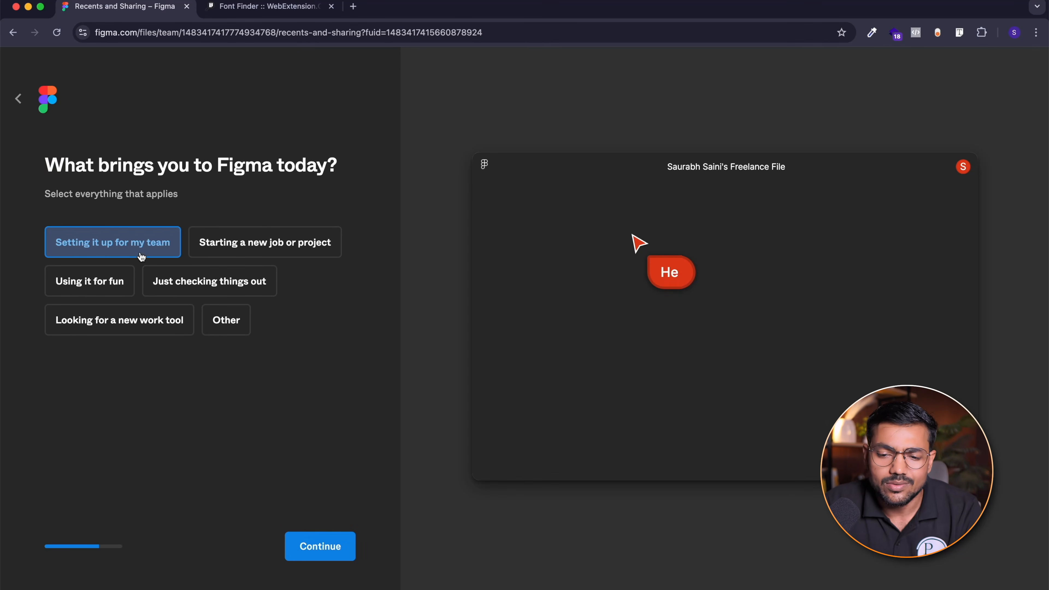
left_click(321, 552)
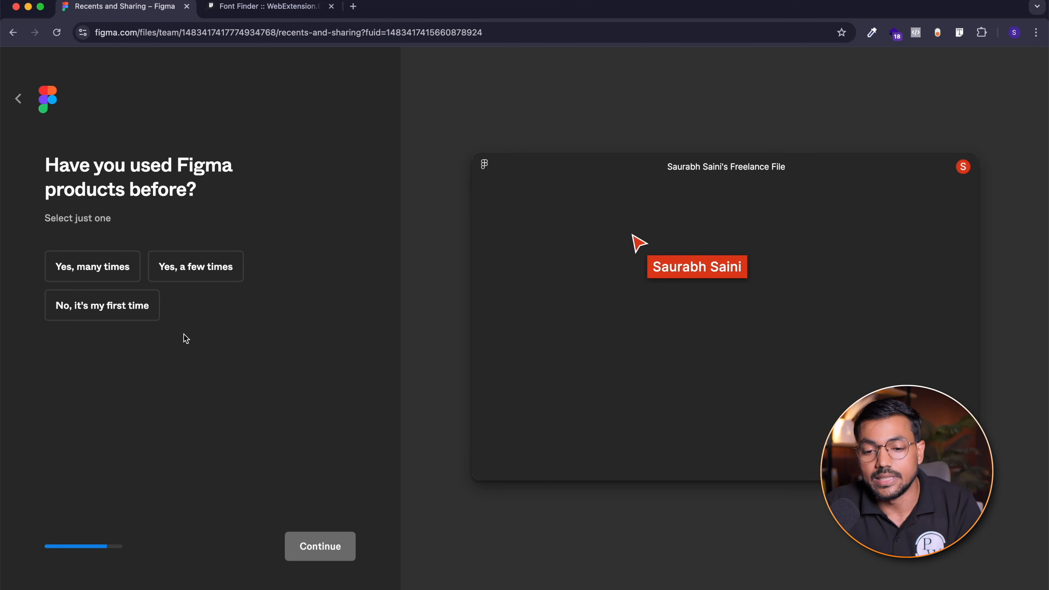
left_click(108, 311)
left_click(321, 551)
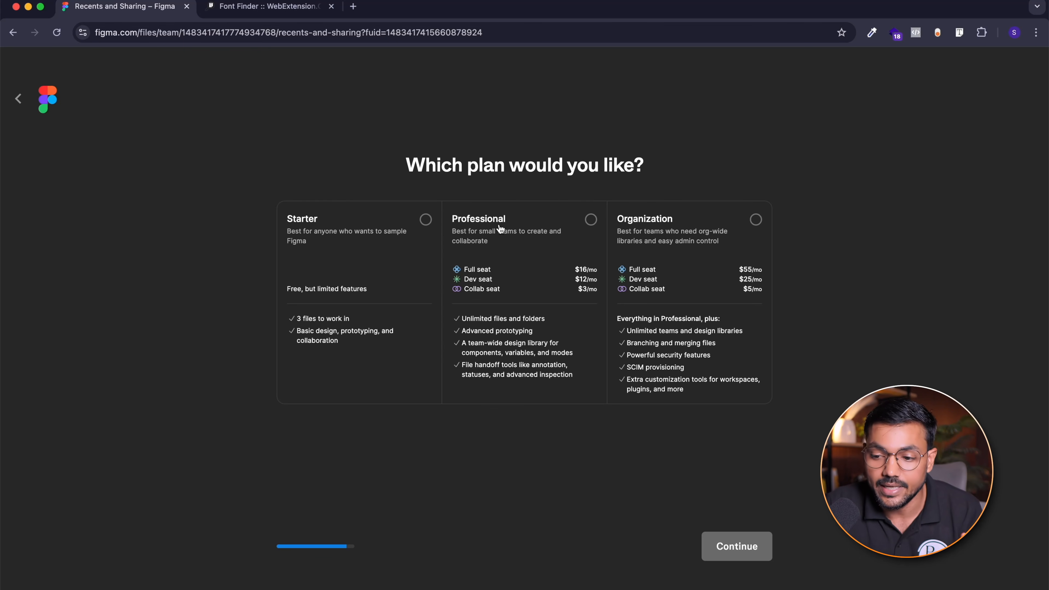
Choose the free Starter plan and skip the question about what to do first
left_click(426, 219)
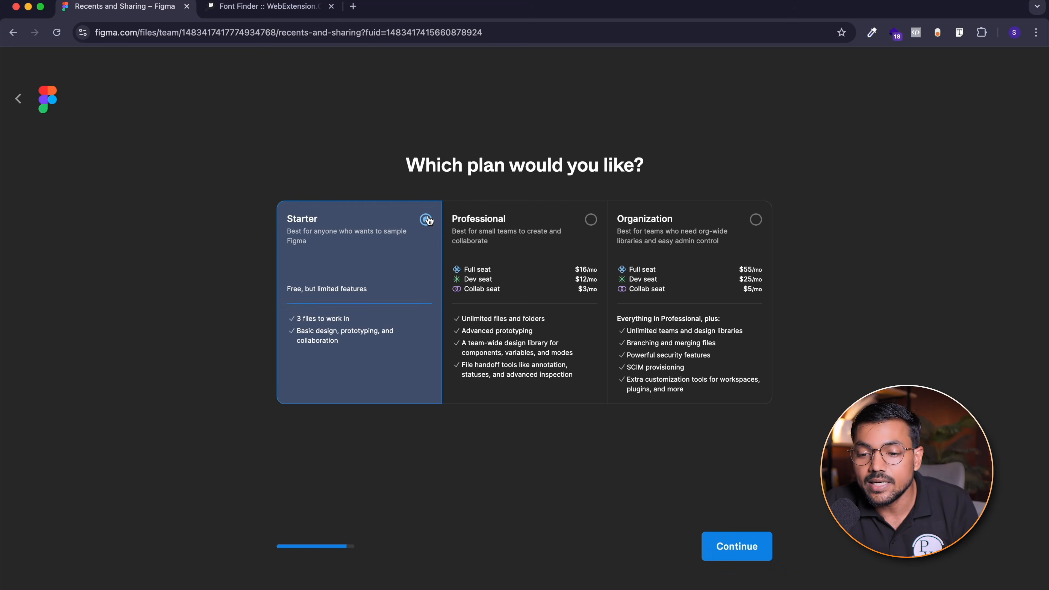
left_click(757, 560)
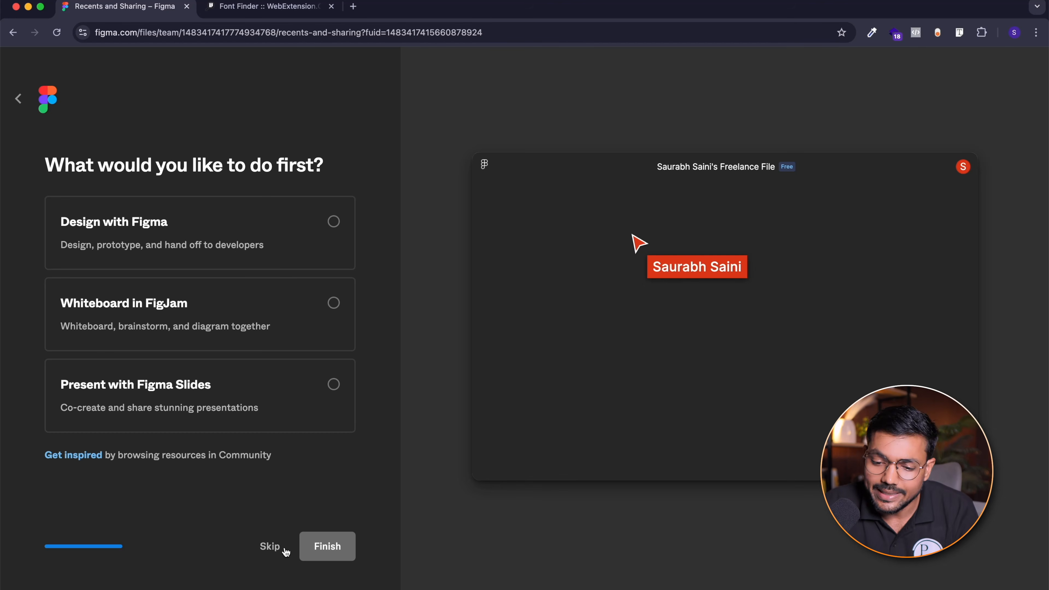
left_click(276, 547)
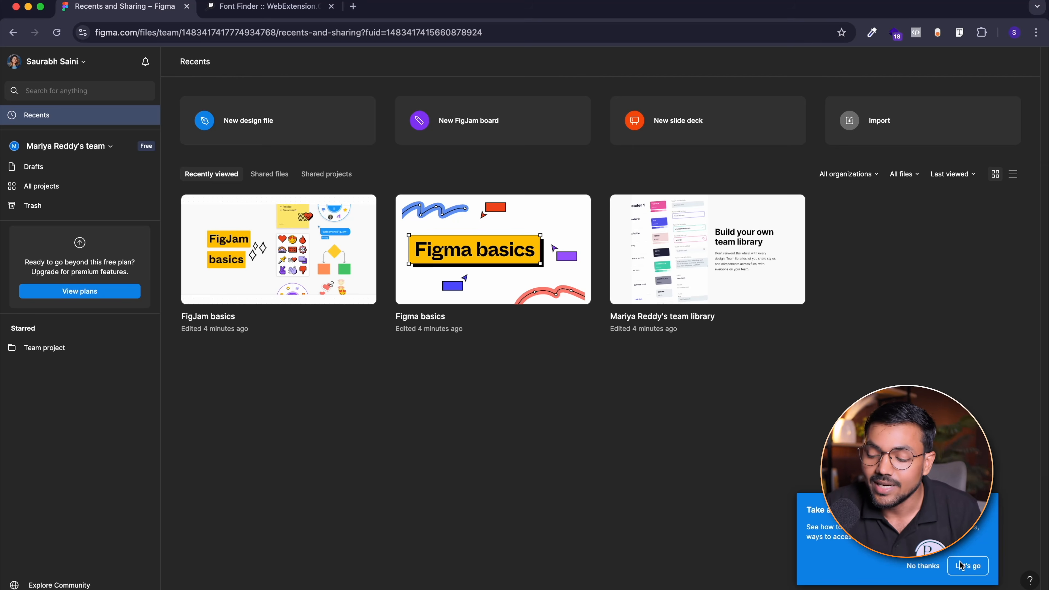
Dismiss the tour offer on the Recents page and close the Font Finder browser tab
left_click(982, 513)
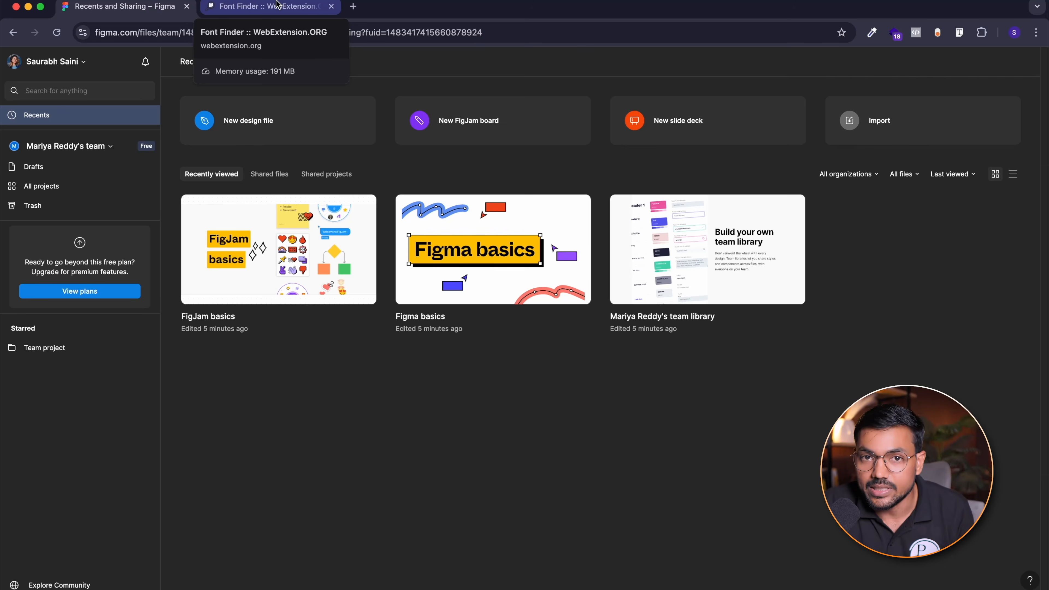
left_click(331, 6)
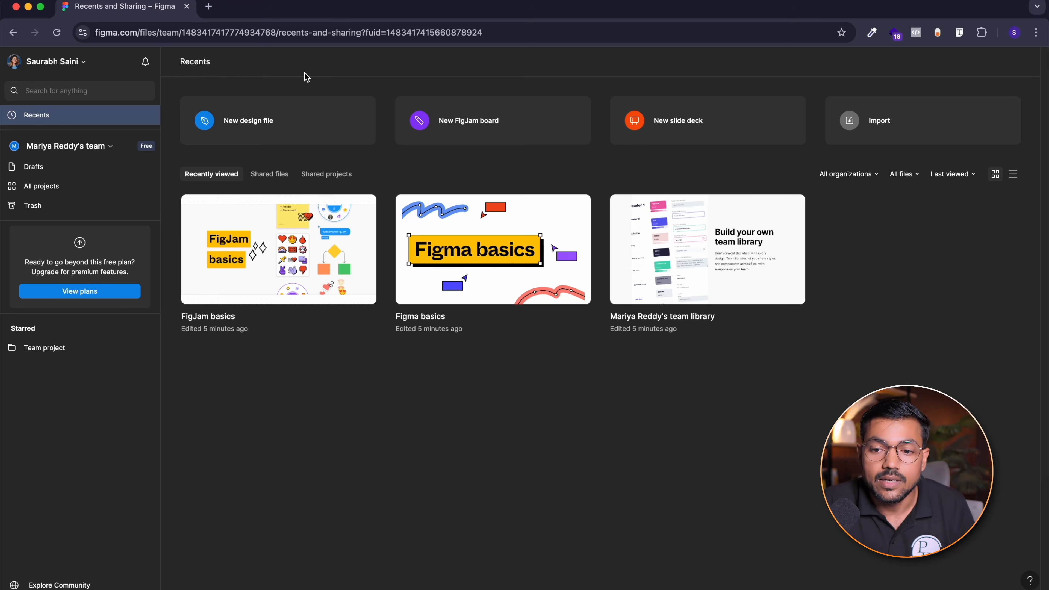
left_click(206, 1)
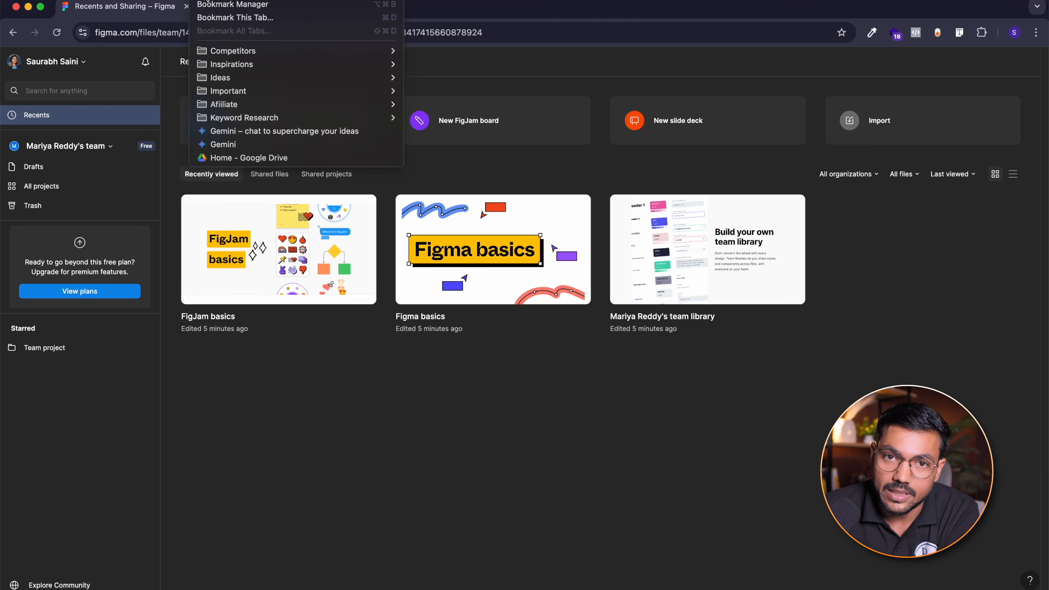
left_click(146, 10)
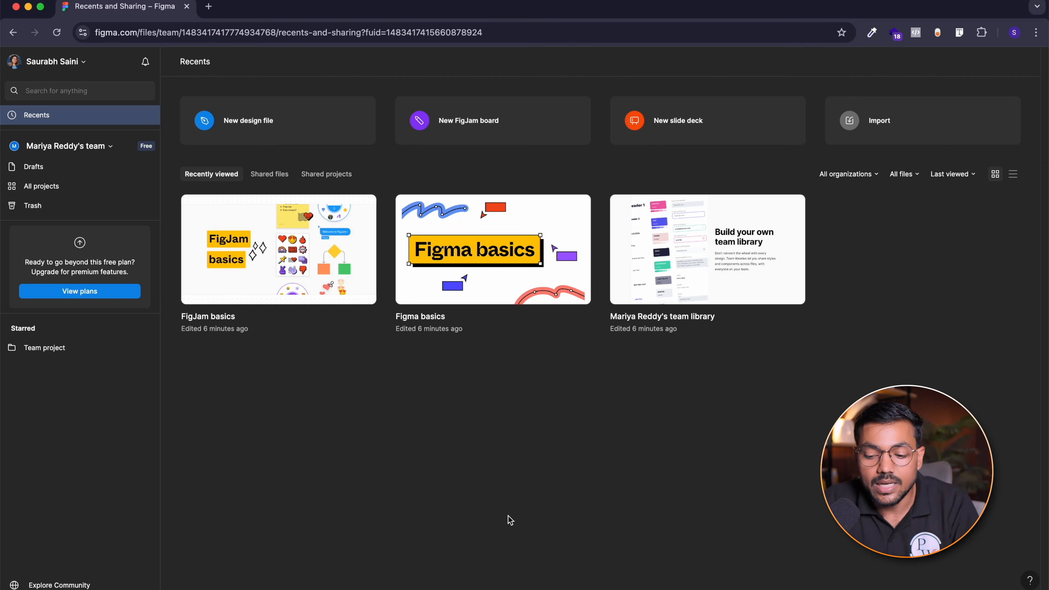
Open the Figma downloads page from the "figma download" search results and examine the desktop app options
left_click(553, 589)
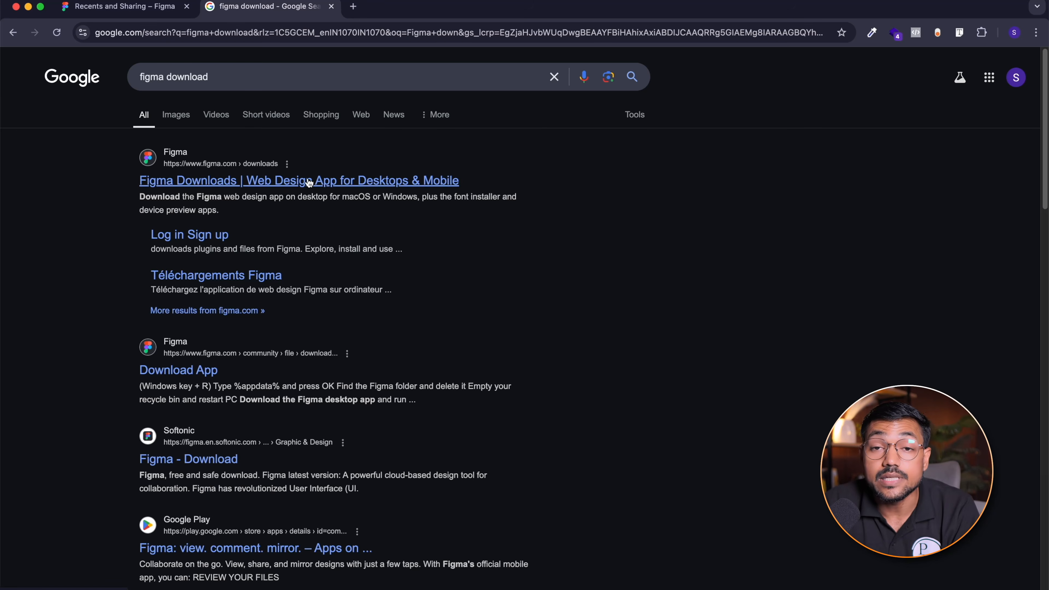
left_click(309, 181)
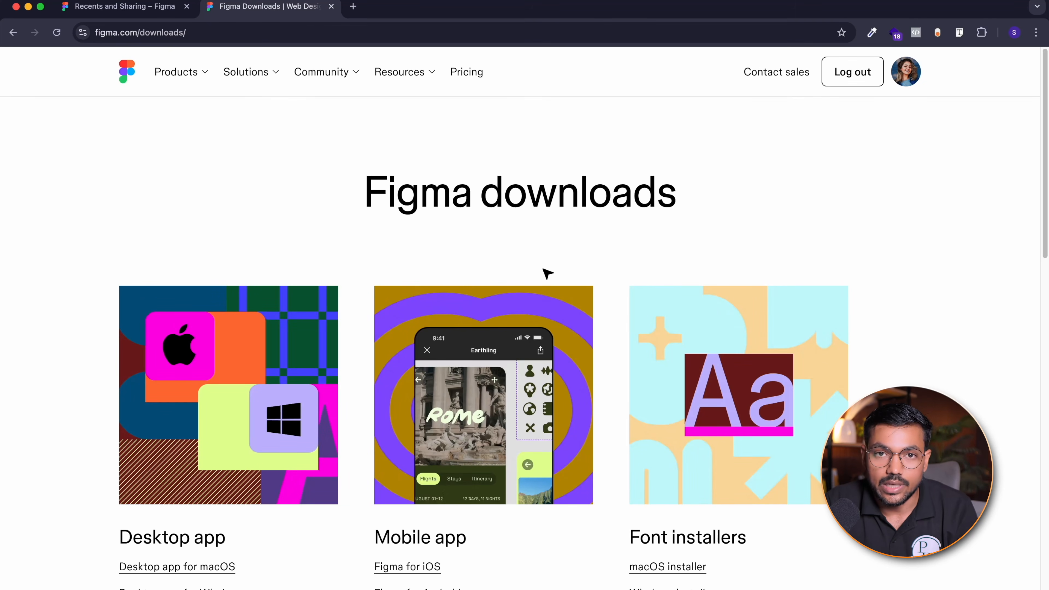
scroll(500, 264, "down", 5)
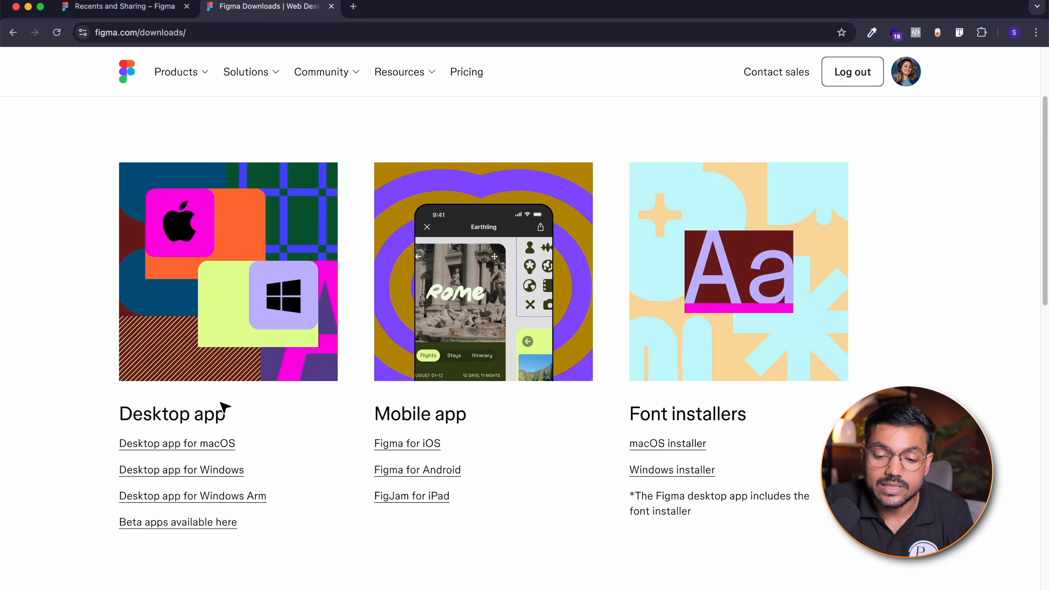
left_click_drag(114, 421, 227, 414)
left_click(243, 416)
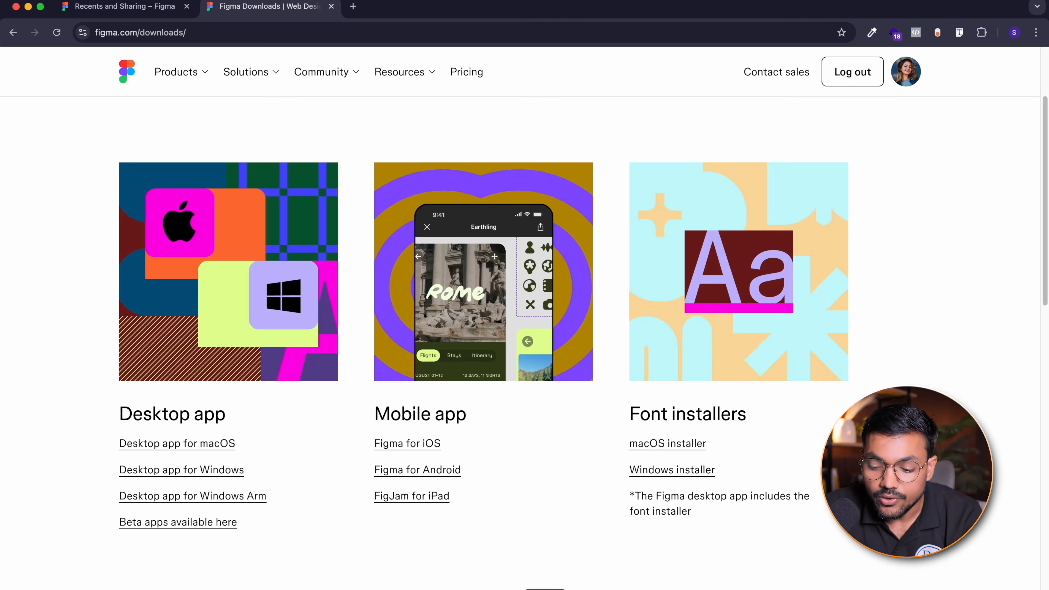
Switch to the Figma desktop app and open the account settings from the profile options
left_click(546, 589)
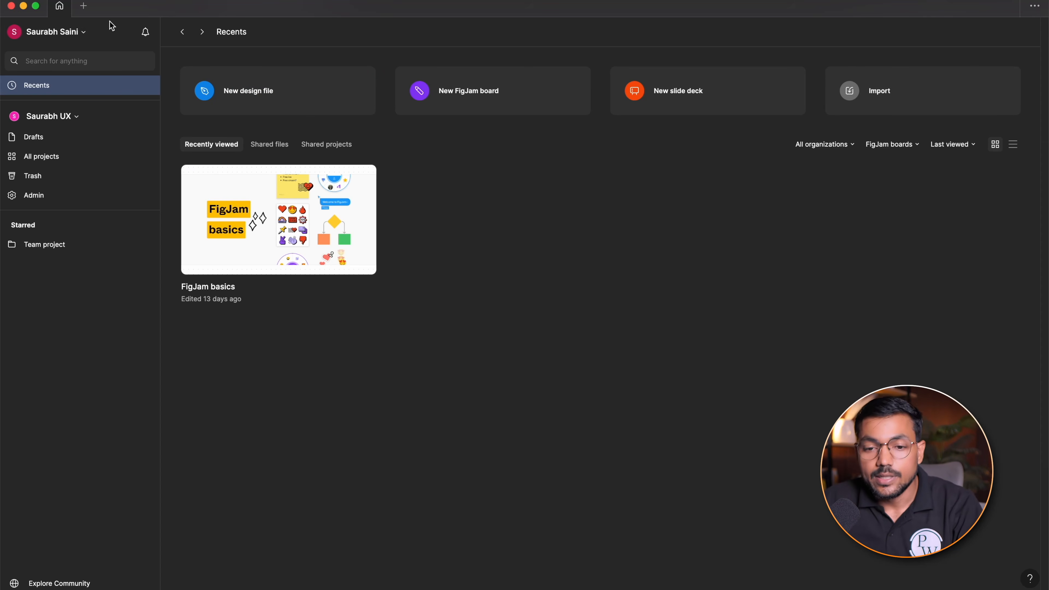
left_click(41, 36)
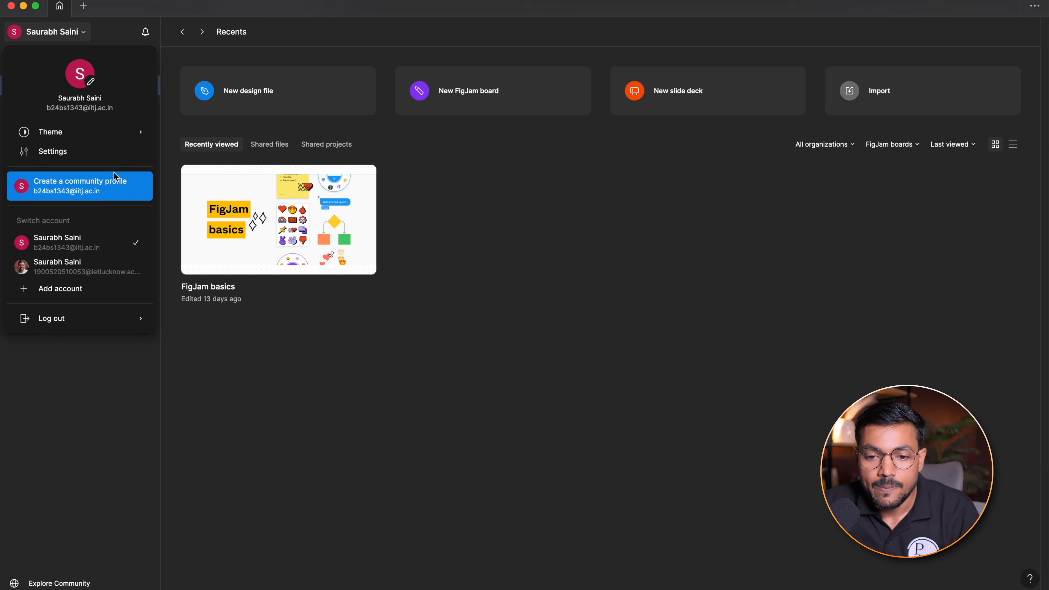
mouse_move(96, 136)
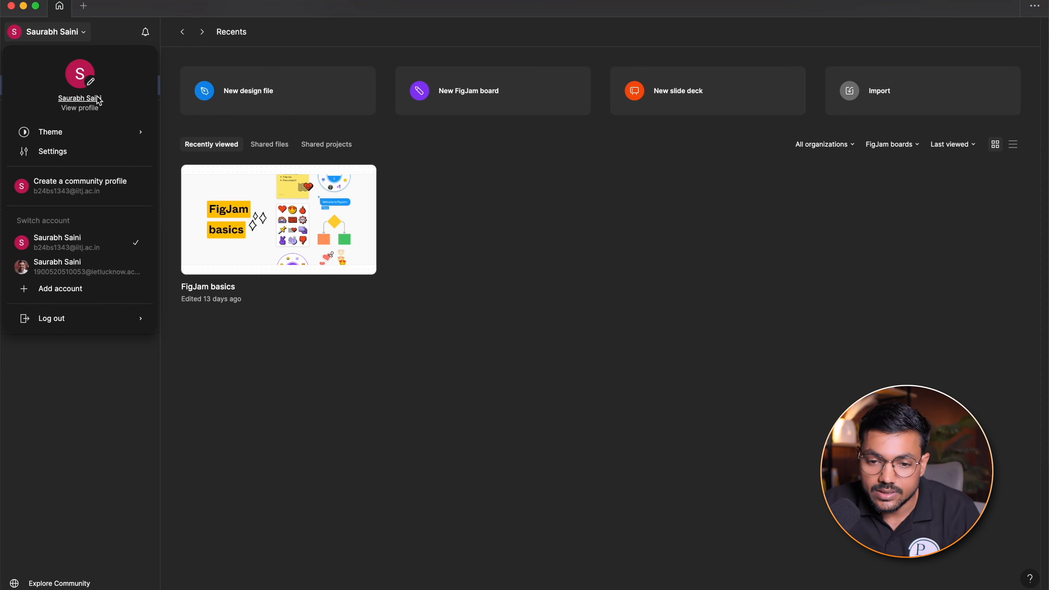
left_click(44, 153)
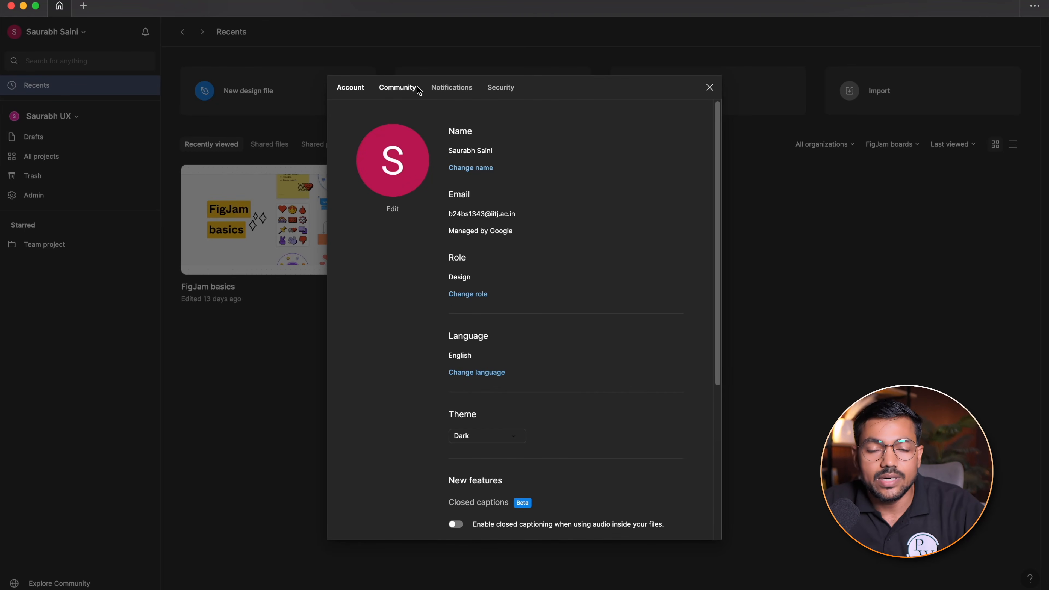
Look through the Community, Notifications and Security sections of the account settings and close the settings
left_click(391, 92)
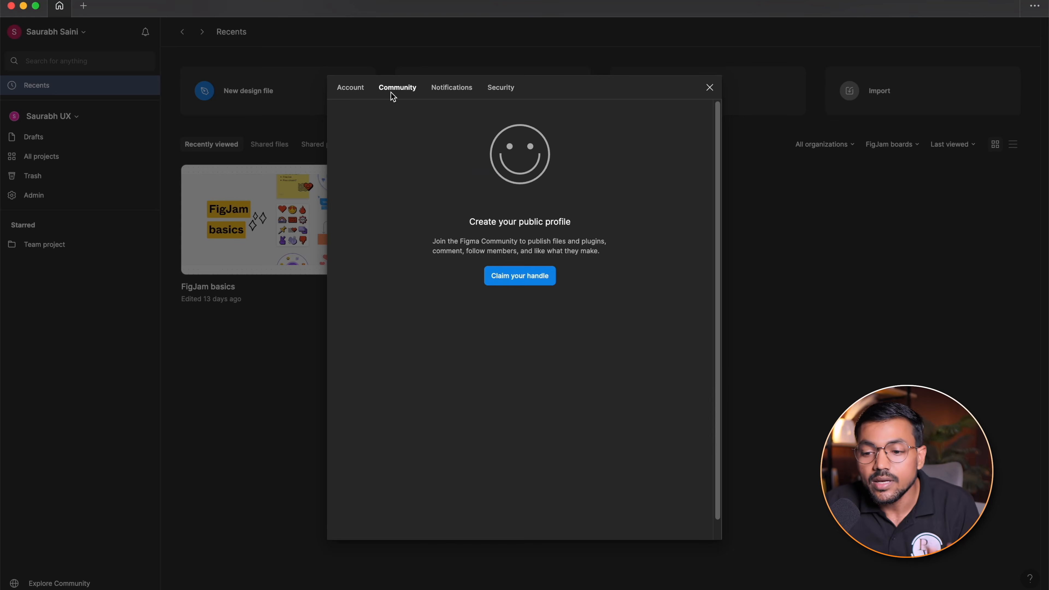
left_click(442, 91)
left_click(487, 96)
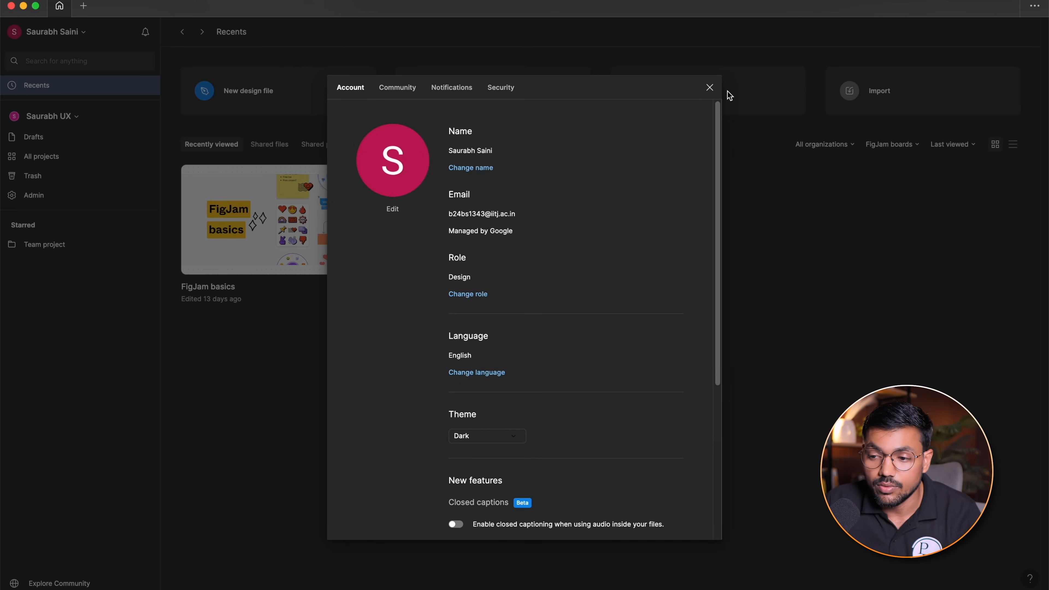
scroll(553, 380, "down", 3)
scroll(520, 264, "up", 3)
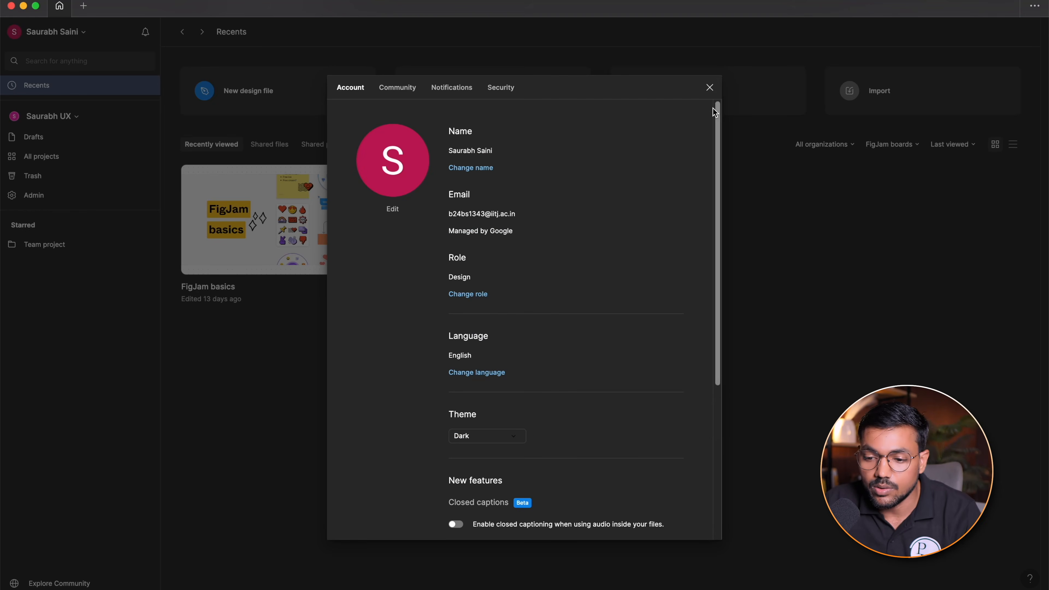
left_click(708, 87)
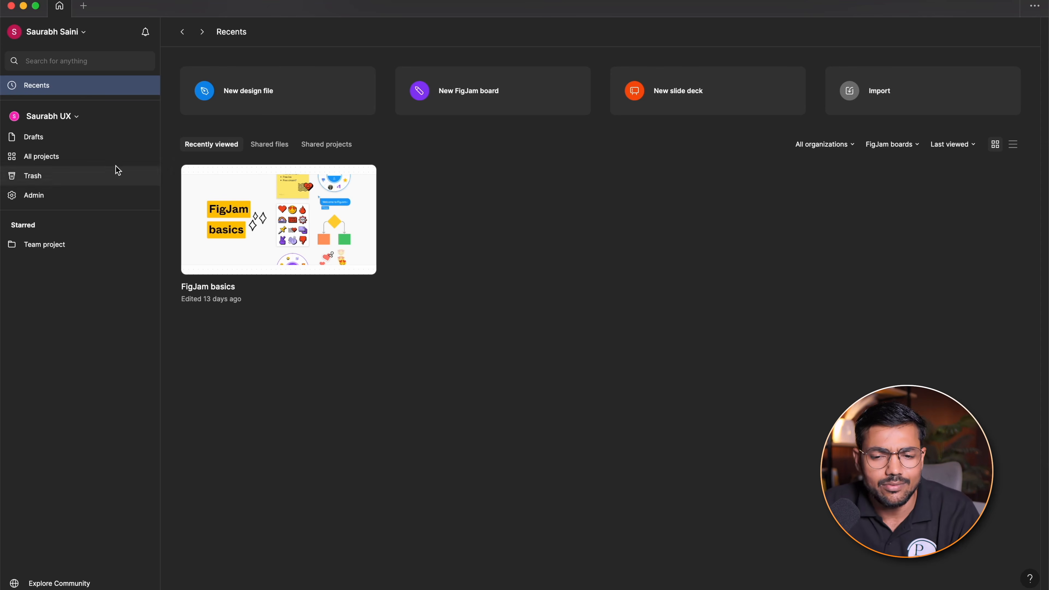
Examine the theme, account-switching and log-out options of the profile
left_click(71, 29)
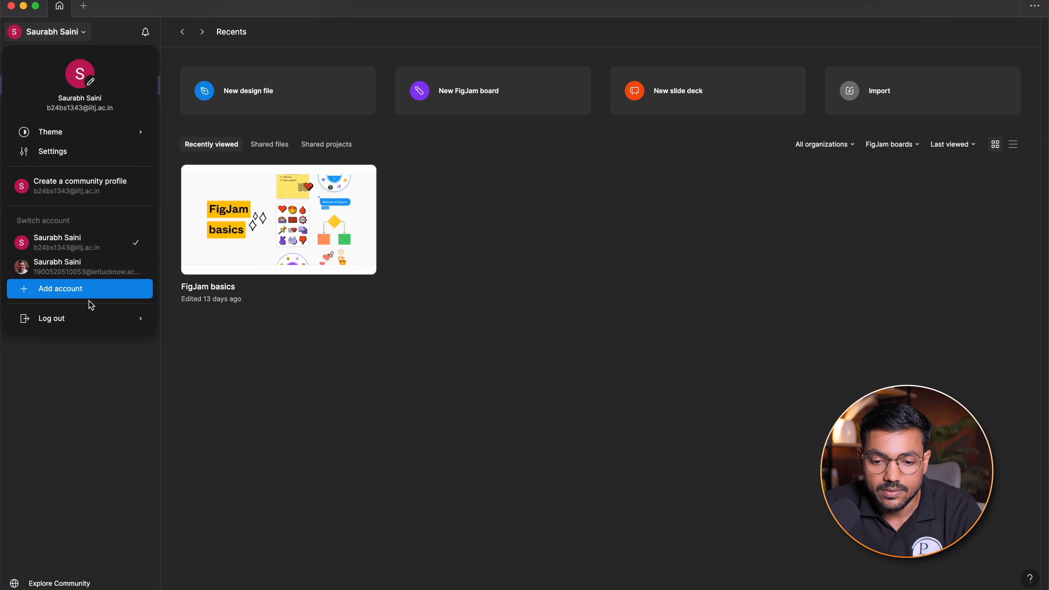
mouse_move(124, 318)
left_click(59, 36)
left_click(59, 36)
left_click(93, 39)
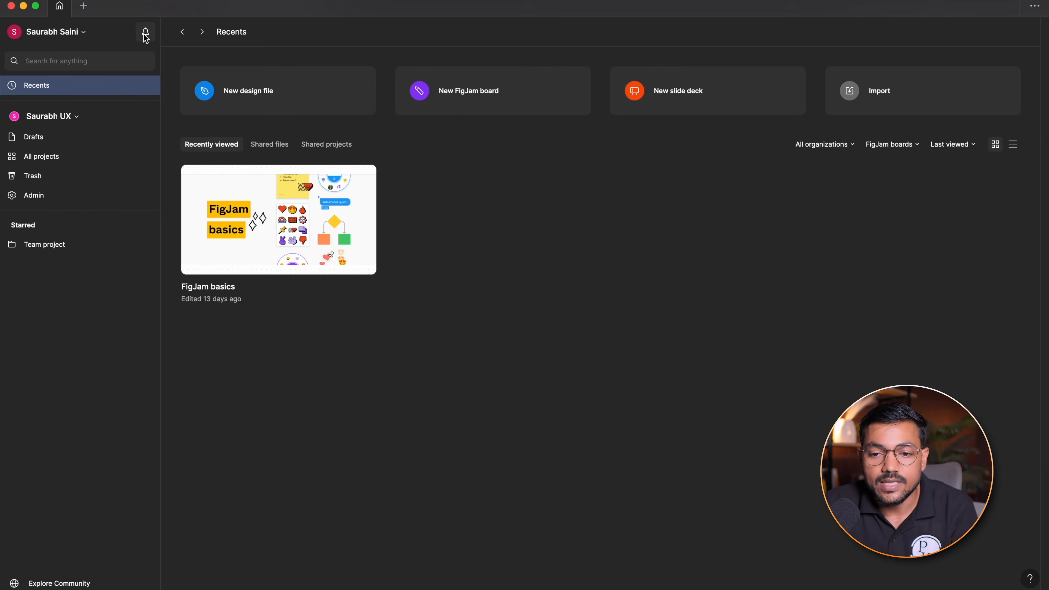
Check the account's list of all notifications
left_click(146, 33)
left_click(146, 33)
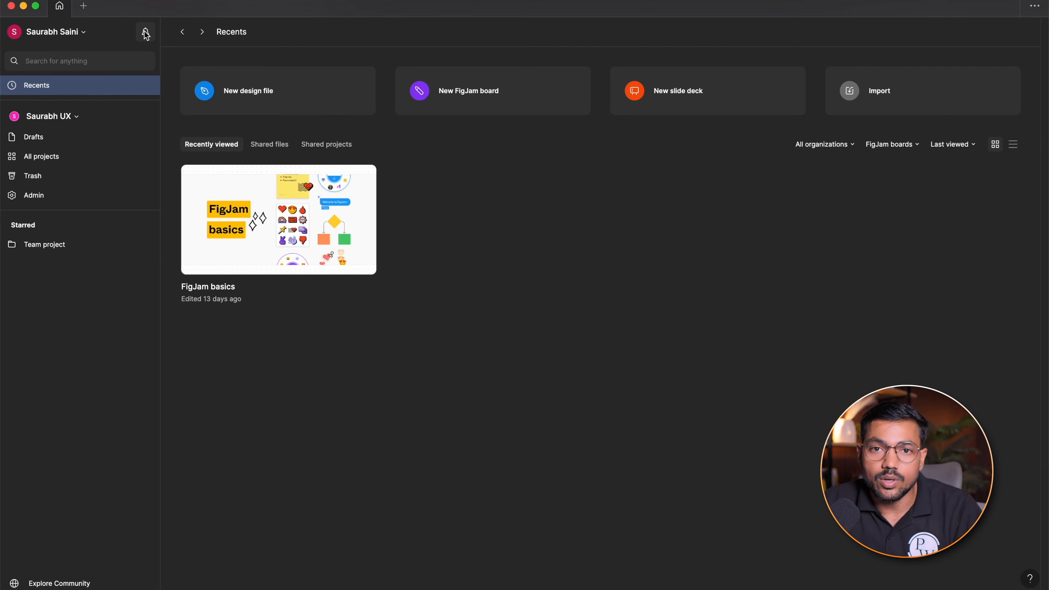
left_click(145, 33)
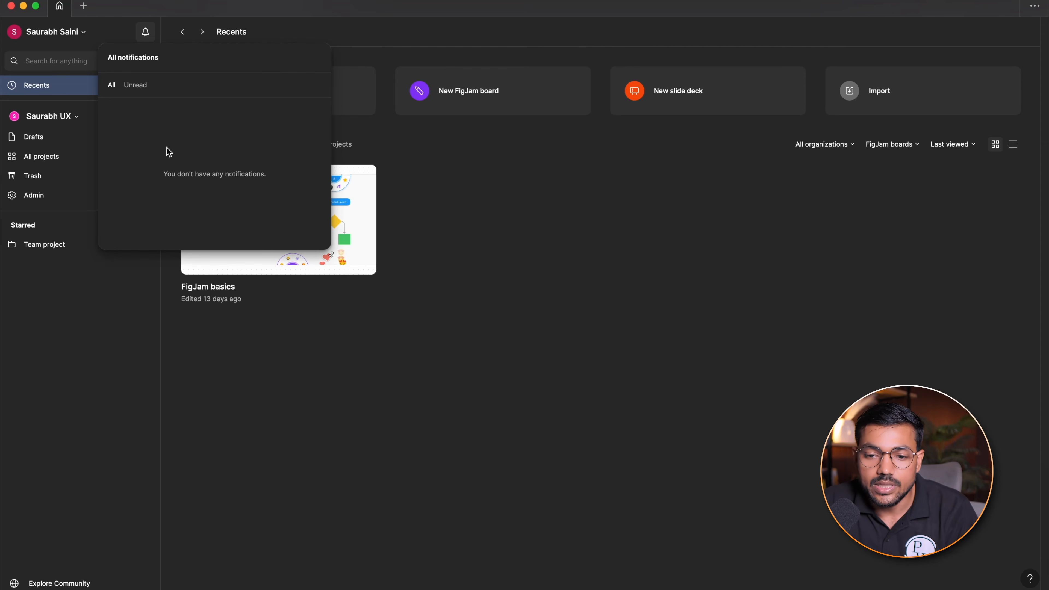
Examine the filters and recent files offered by the search, and view the shared files and shared projects in Recents
left_click(41, 62)
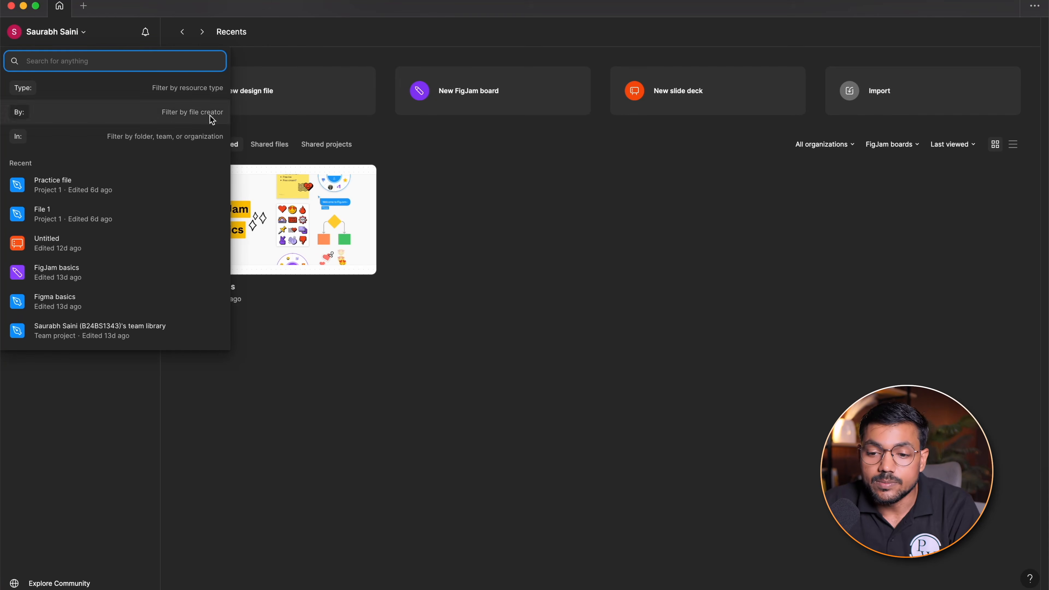
left_click(367, 382)
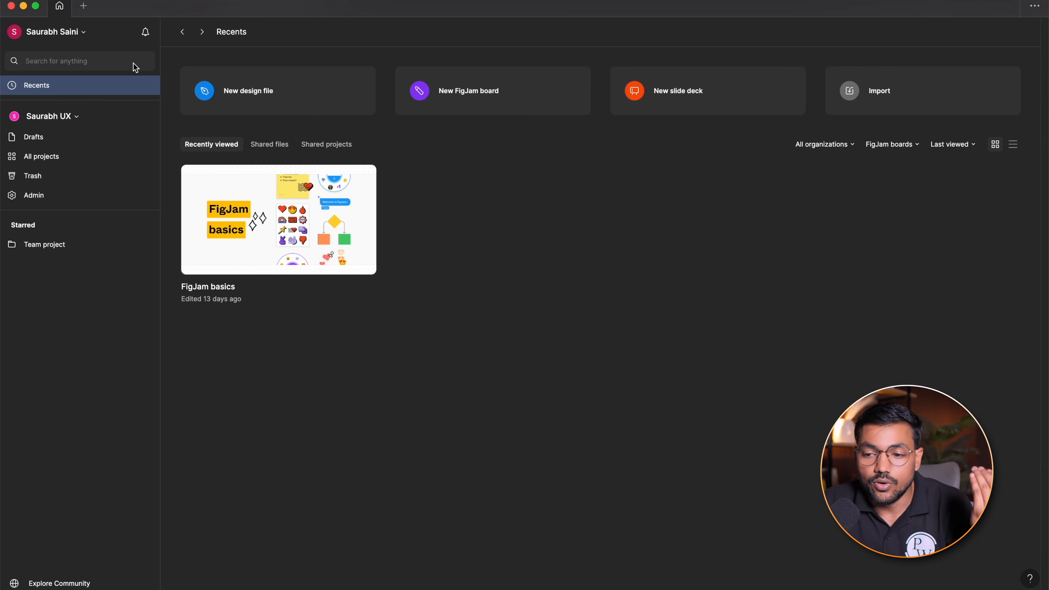
left_click(89, 61)
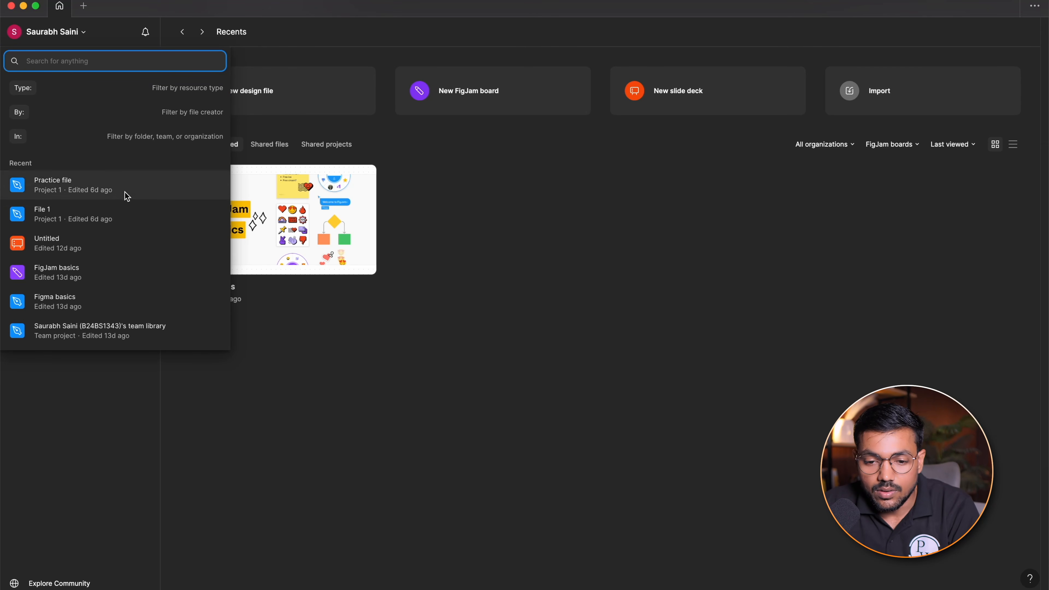
left_click(432, 465)
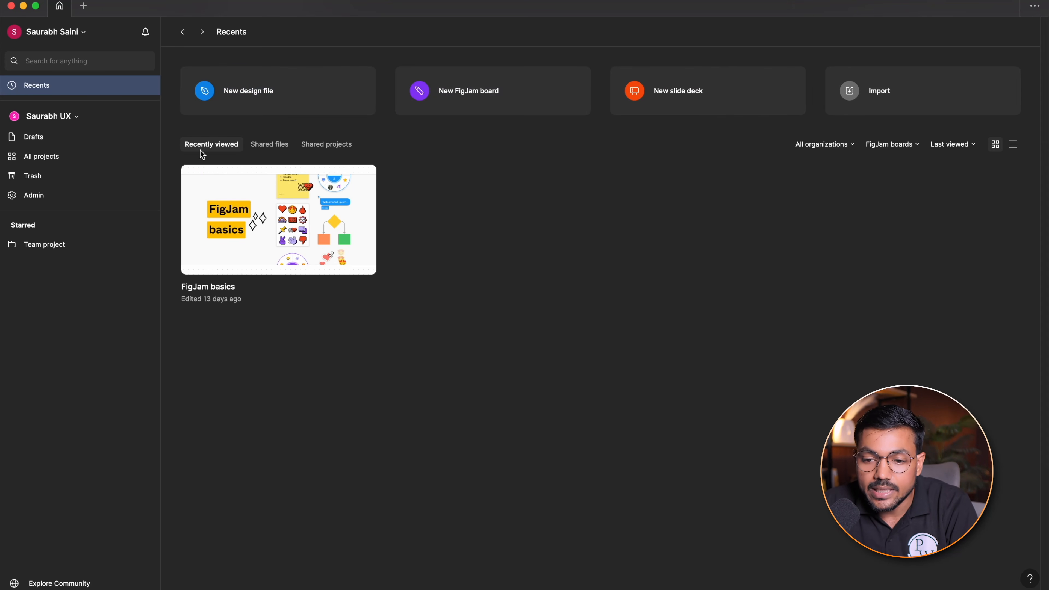
left_click(270, 144)
left_click(330, 149)
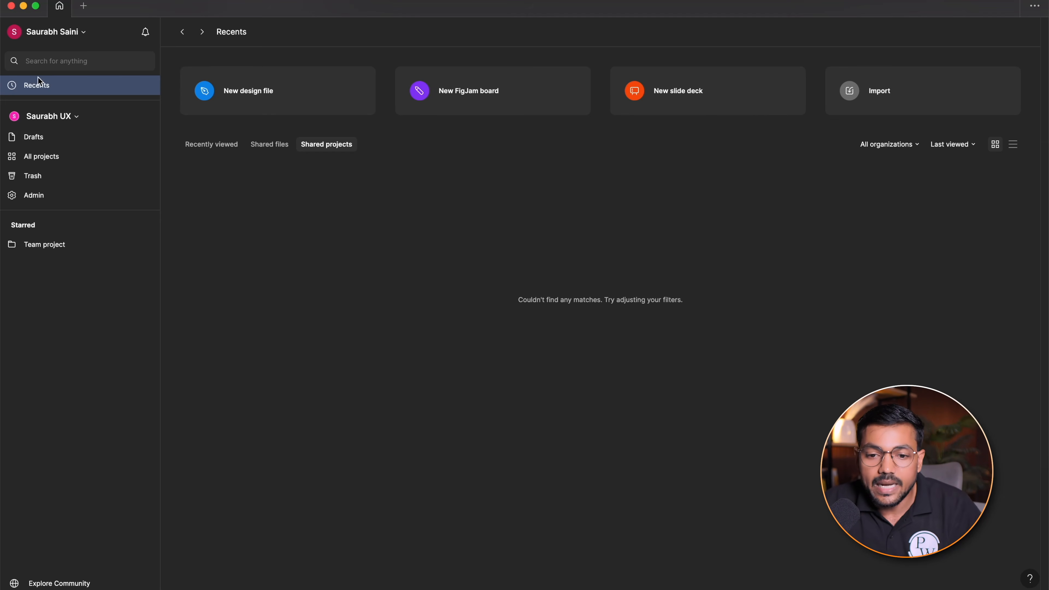
Examine the list of teams and the form for creating a new team, leaving the form without creating one
left_click(46, 116)
left_click(46, 117)
left_click(46, 116)
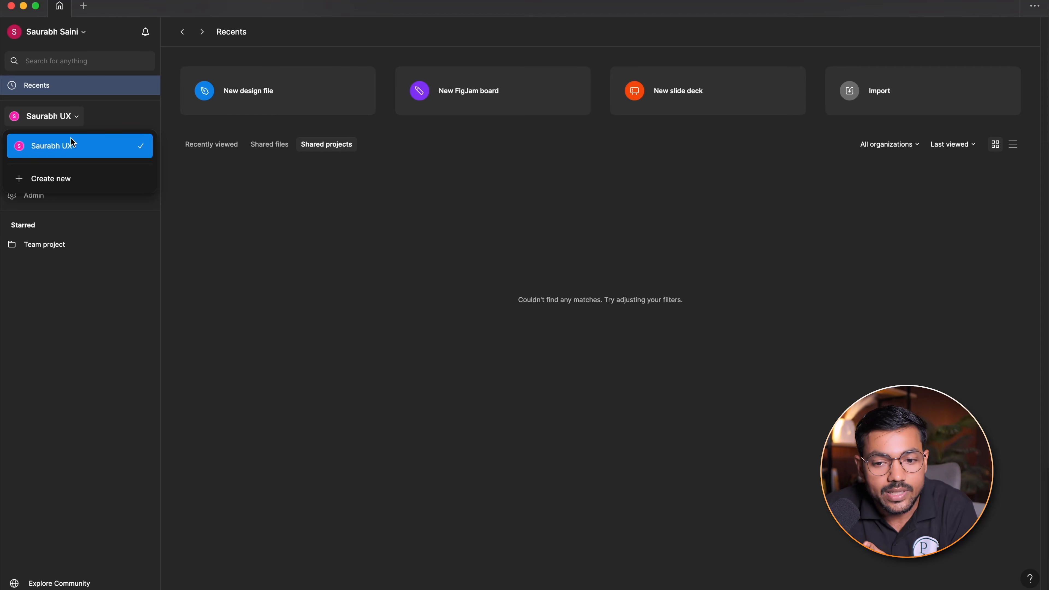
left_click(65, 121)
left_click(65, 118)
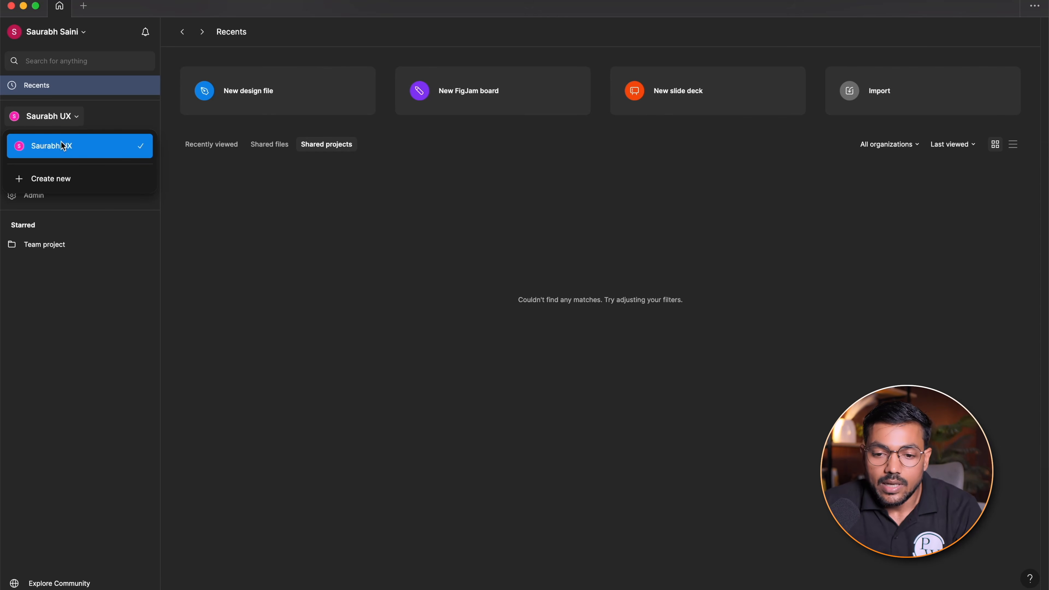
left_click(59, 175)
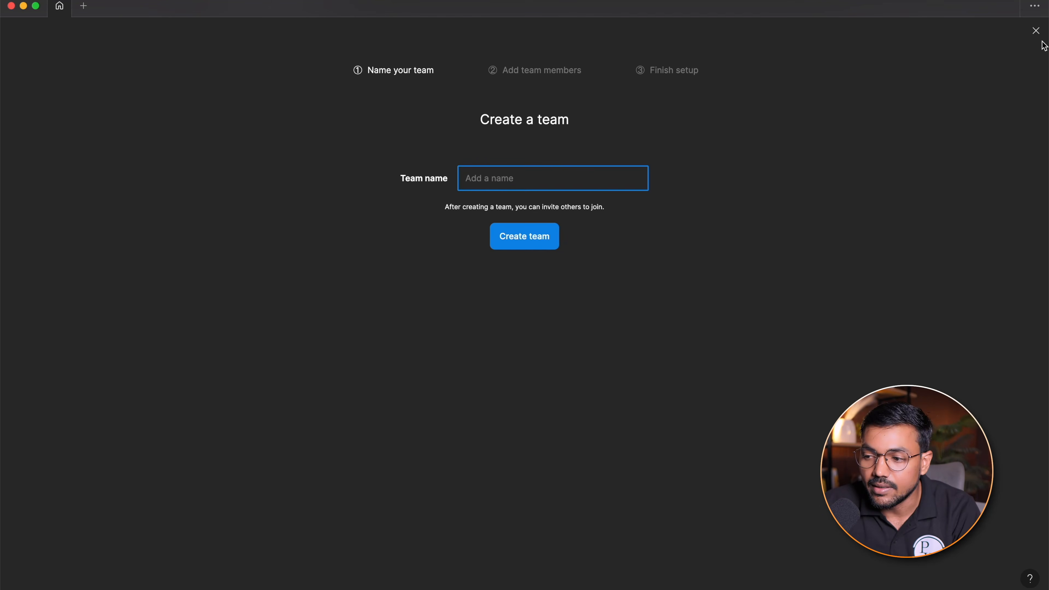
left_click(1033, 33)
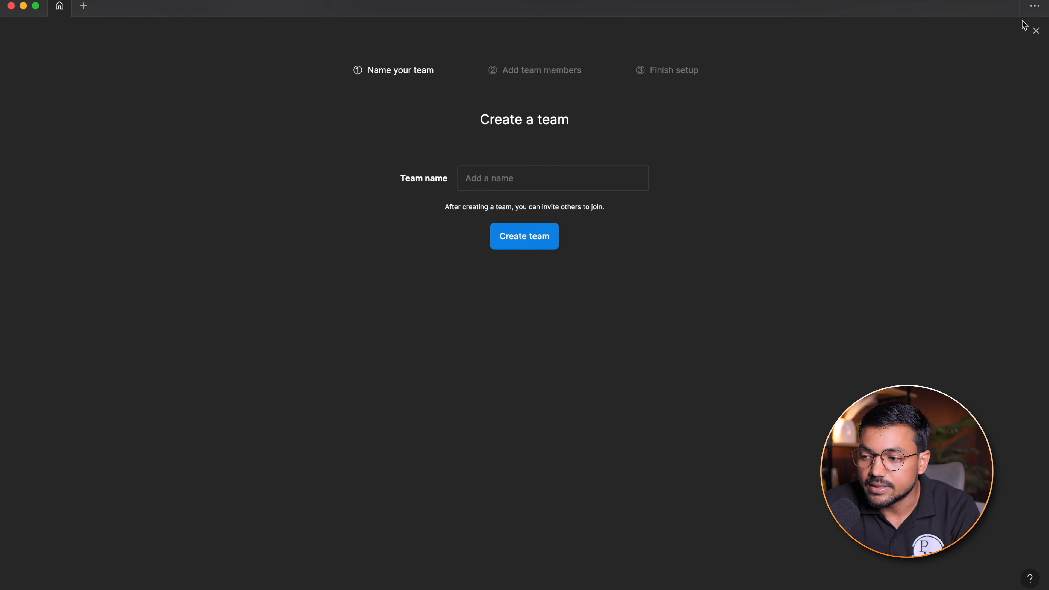
left_click(1036, 32)
left_click(66, 117)
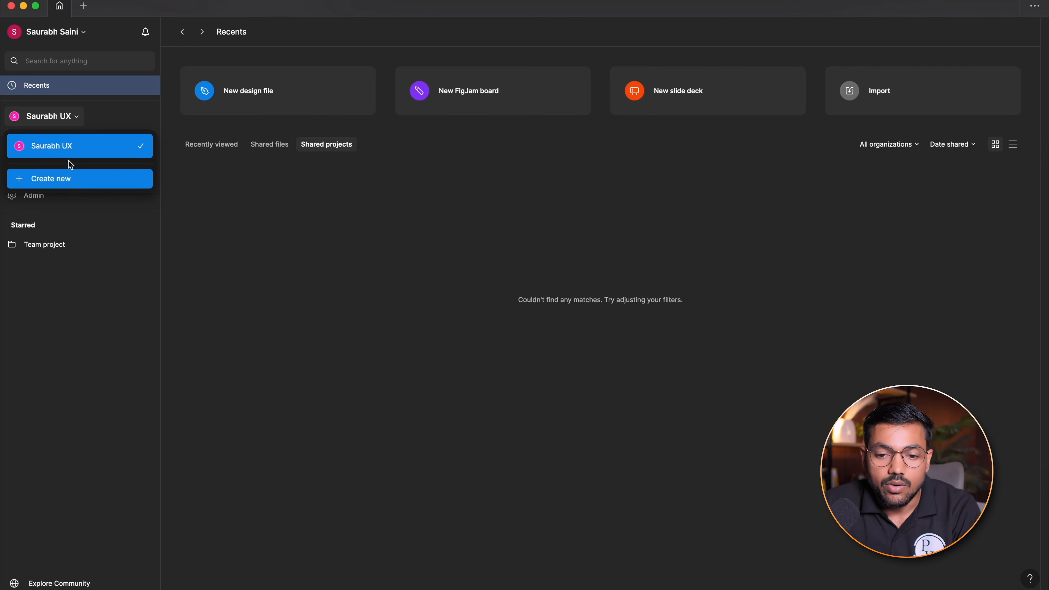
left_click(67, 116)
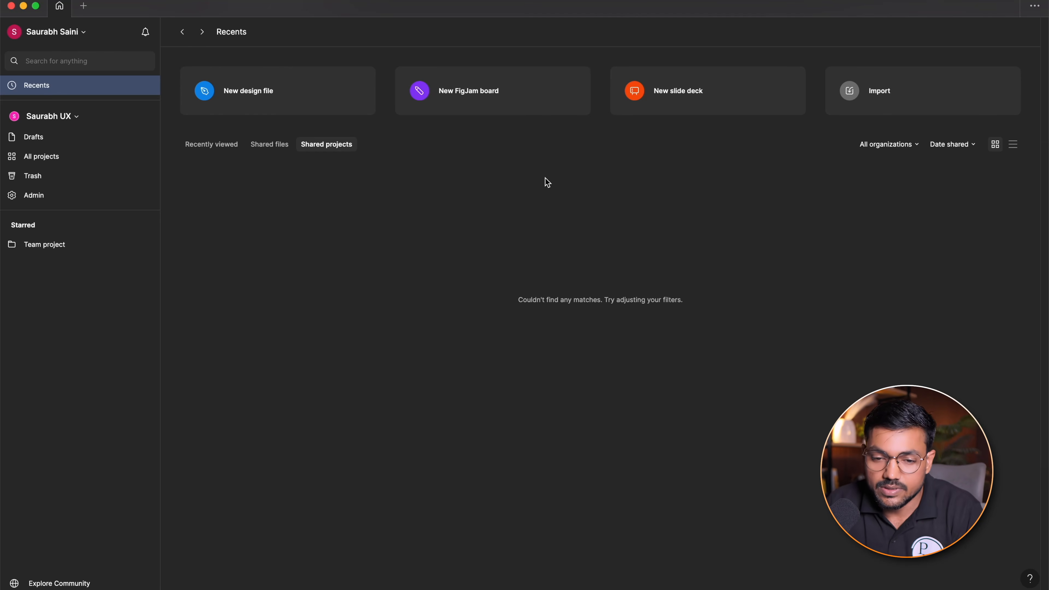
View the team's drafts and projects, and examine the file types that can be created or imported in Drafts
left_click(75, 137)
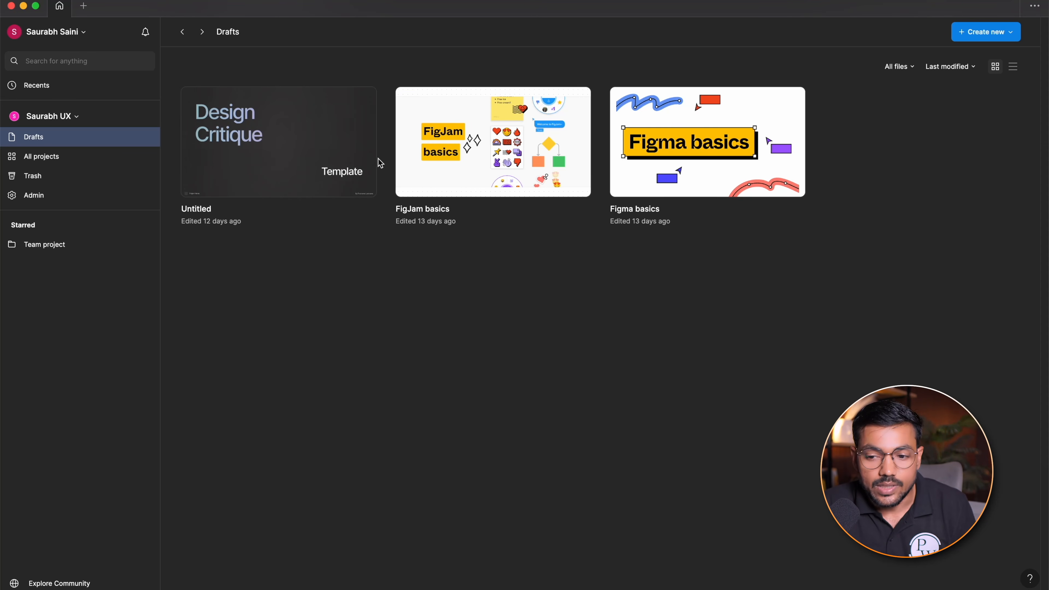
left_click(95, 158)
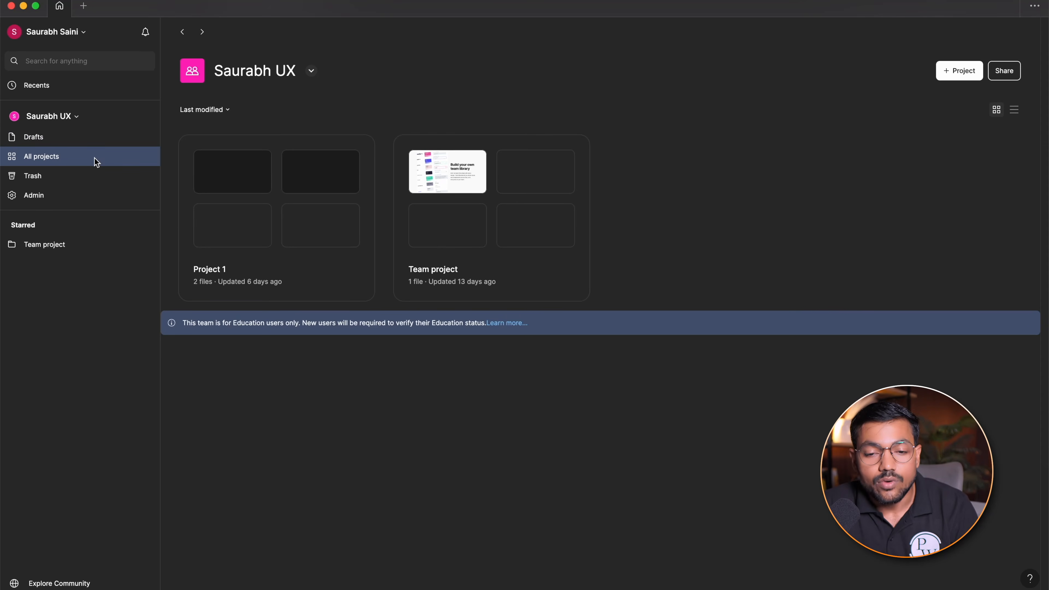
left_click(69, 137)
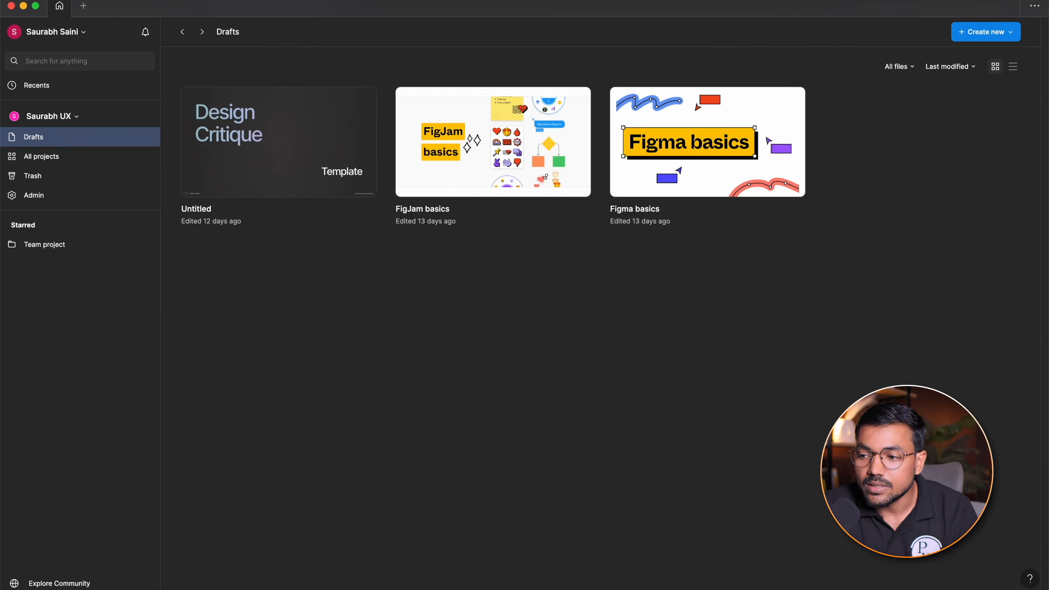
left_click(1004, 32)
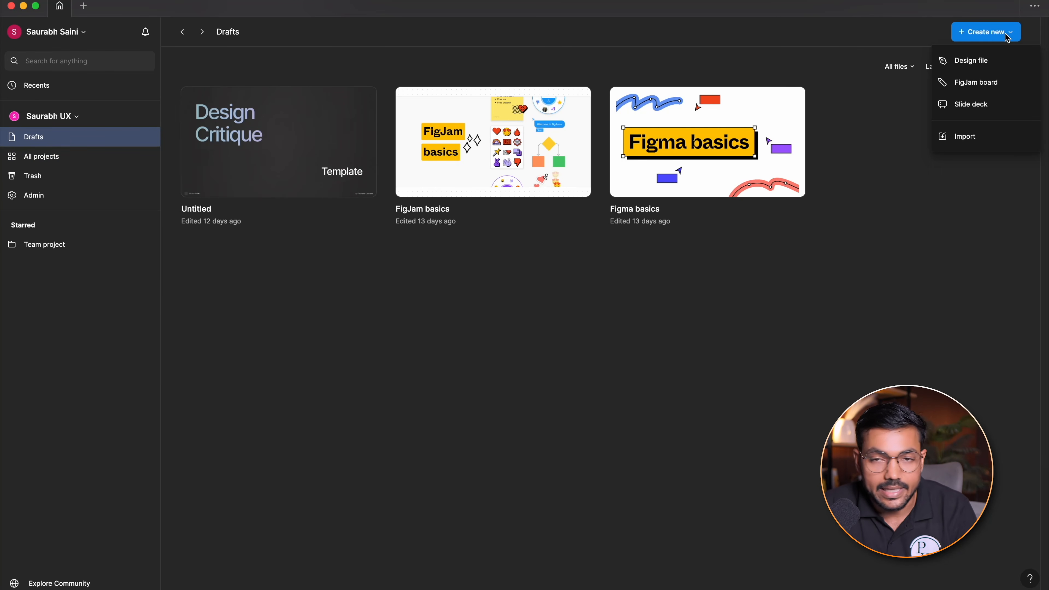
left_click(1004, 32)
left_click(999, 33)
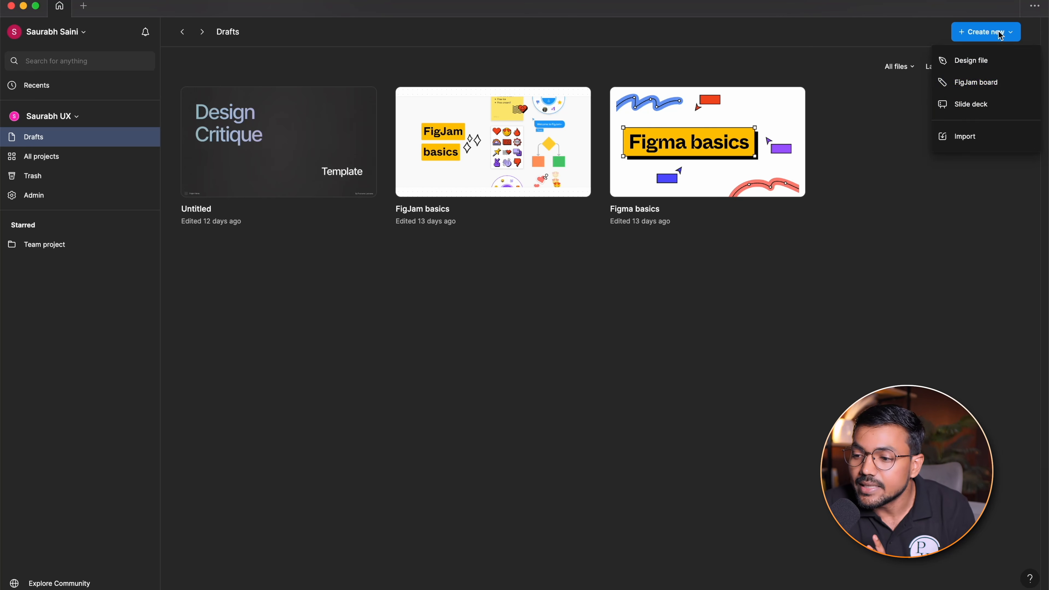
left_click(539, 348)
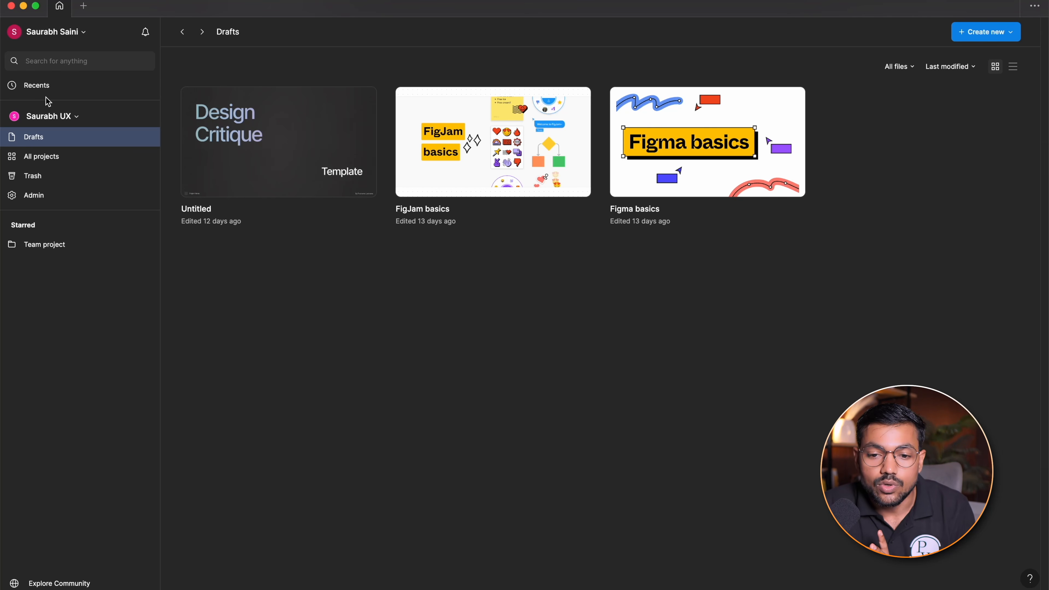
Revisit Recents and Drafts, and show all projects of the current team
left_click(42, 87)
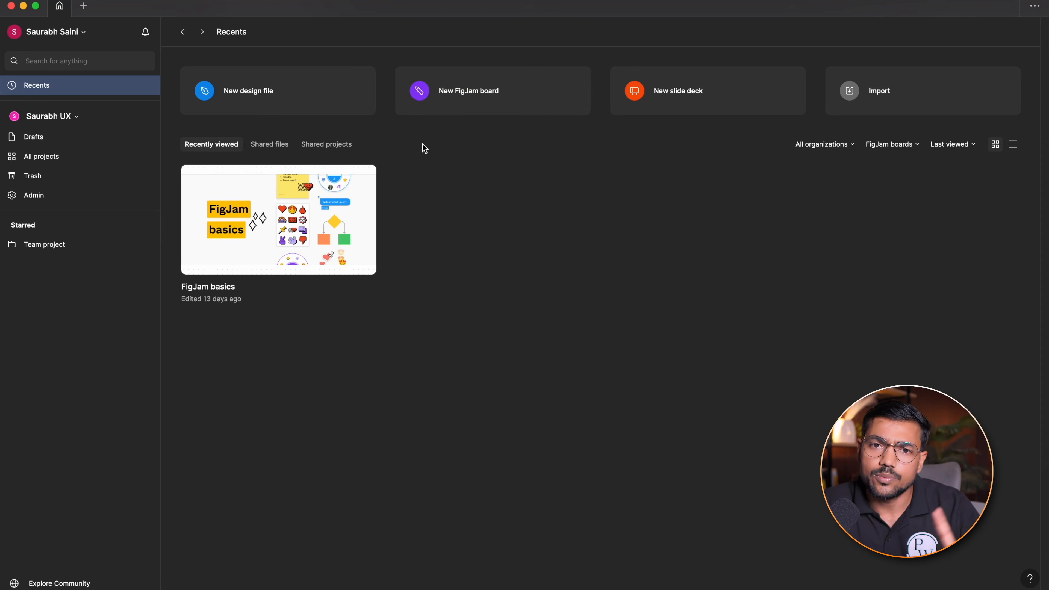
left_click(182, 33)
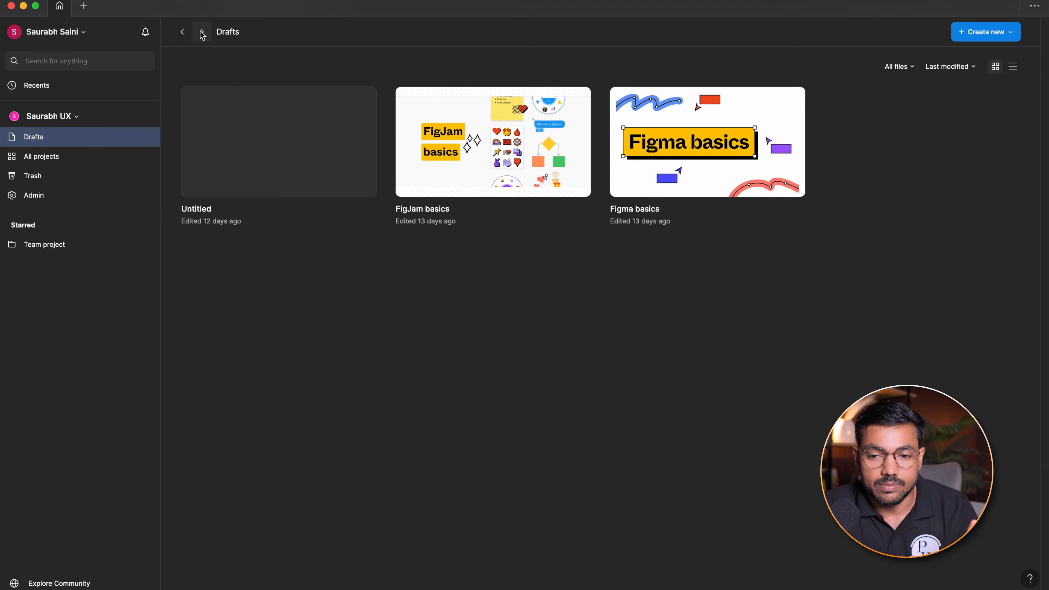
left_click(58, 157)
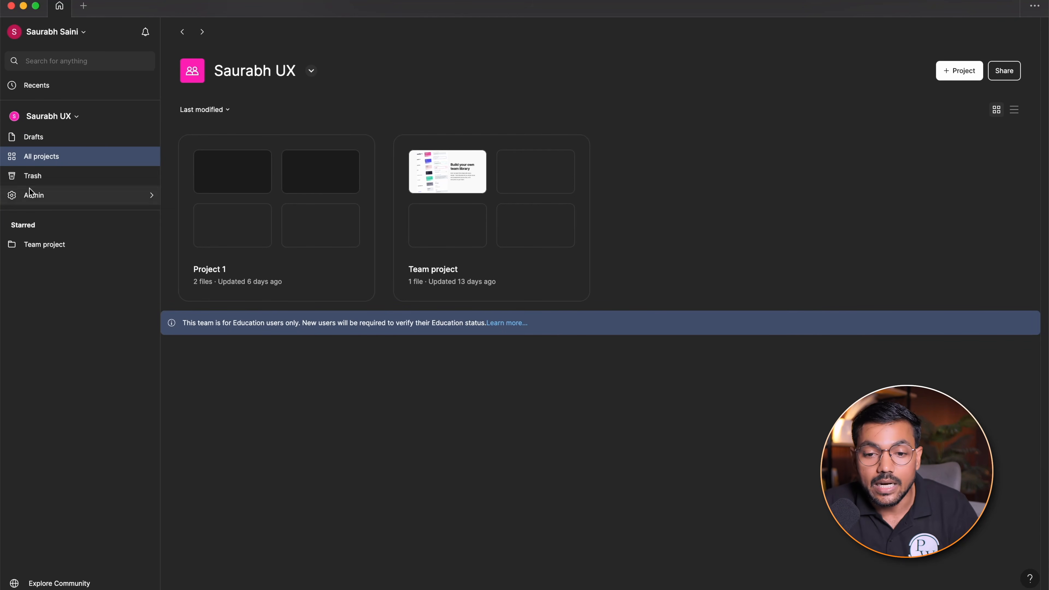
left_click(71, 123)
left_click(71, 124)
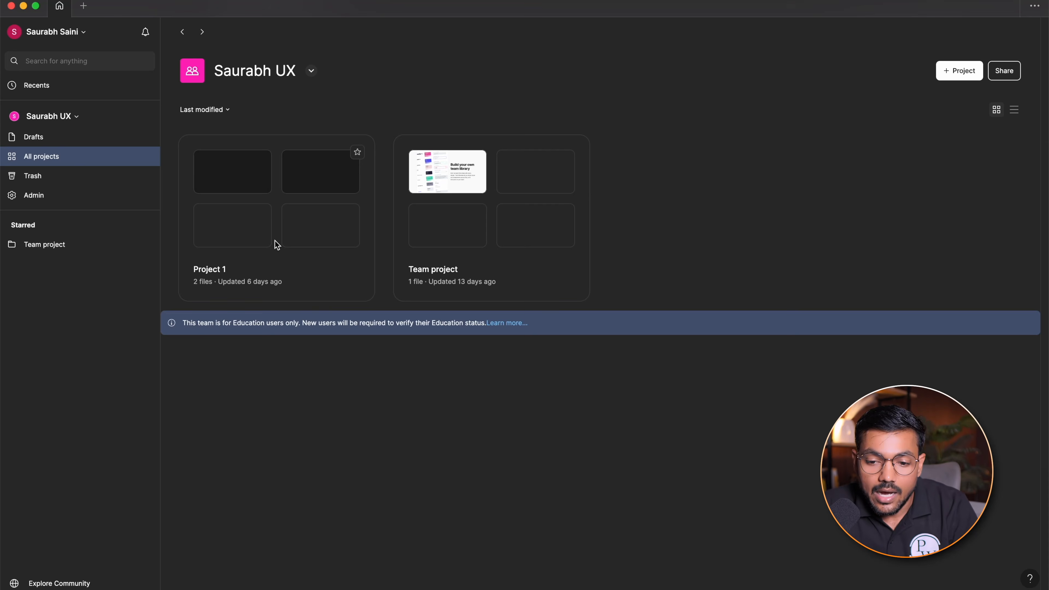
Open Project 1 and examine its files and the options for creating new ones
left_click(264, 275)
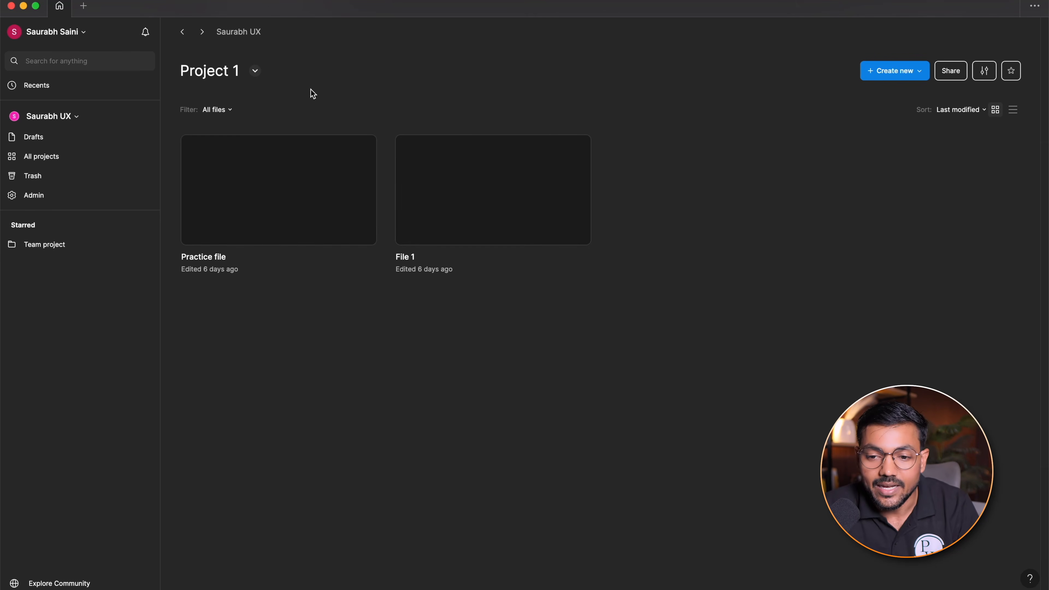
left_click_drag(226, 71, 180, 72)
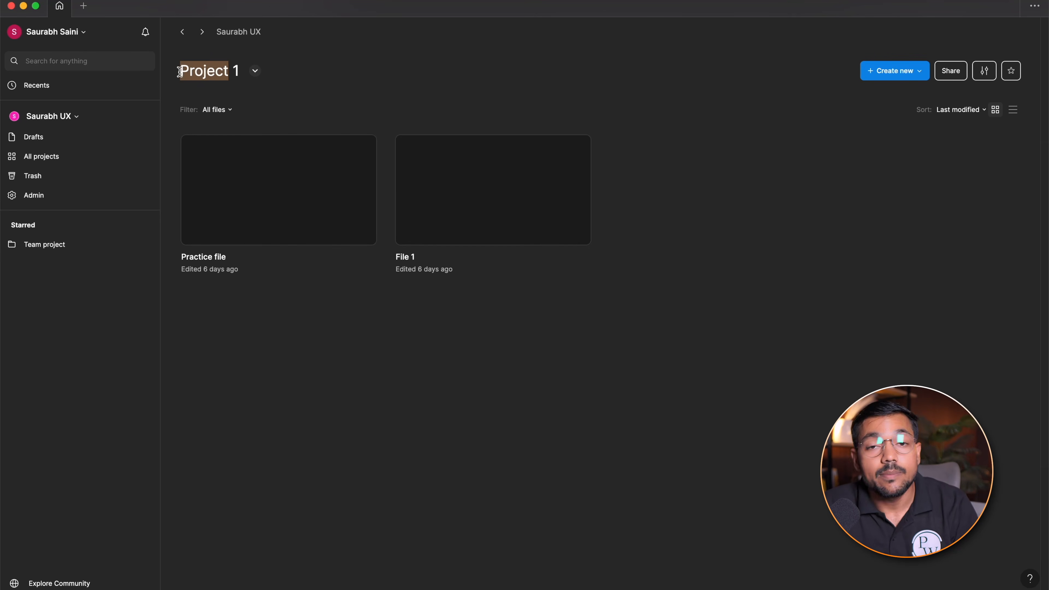
left_click(273, 98)
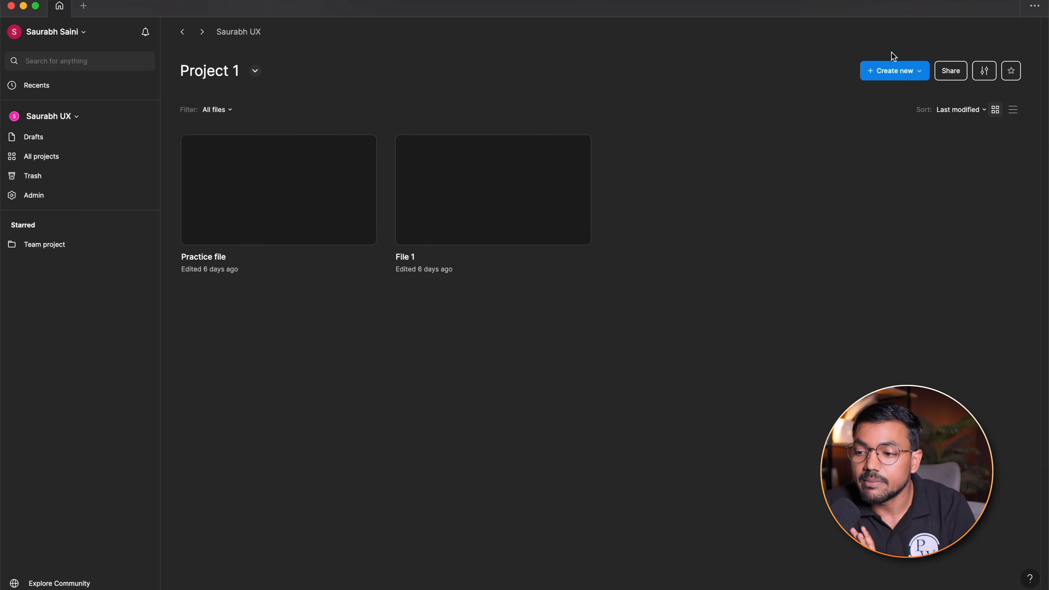
left_click(892, 71)
left_click(807, 237)
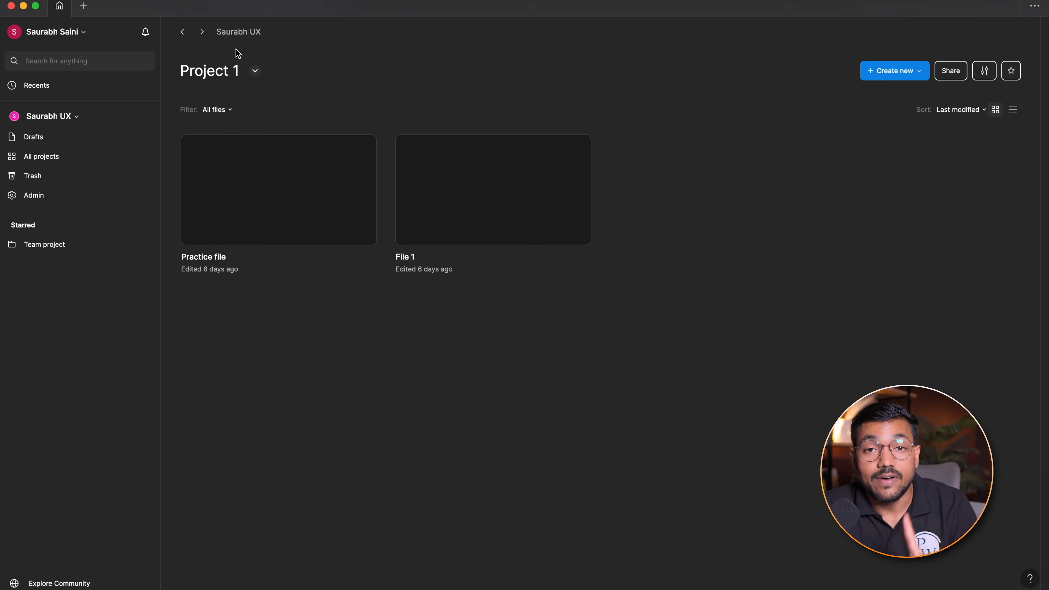
Return to the team's projects and open Team project to view its contents
left_click(182, 33)
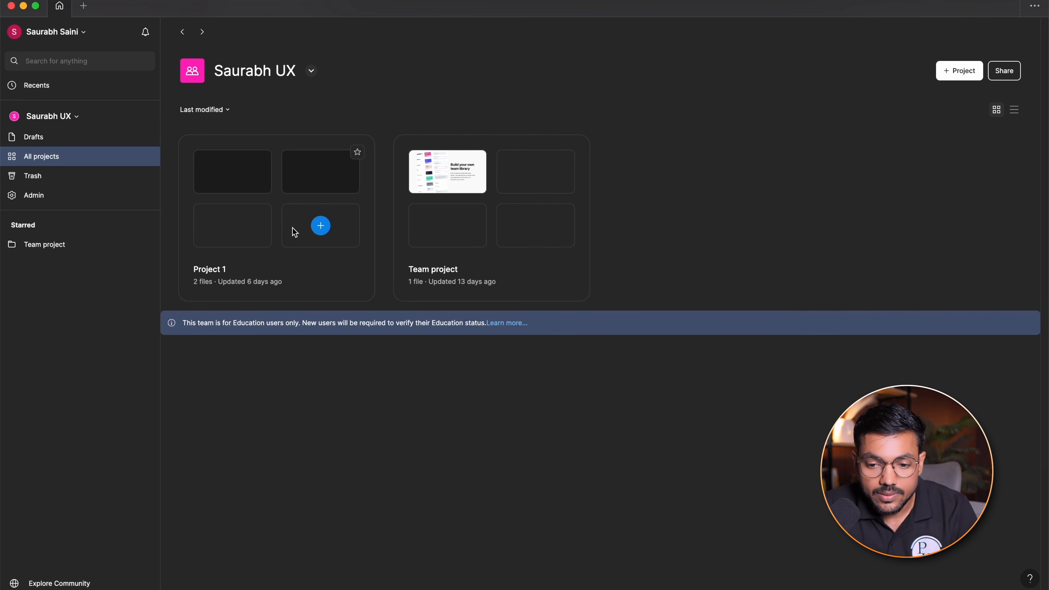
left_click(442, 271)
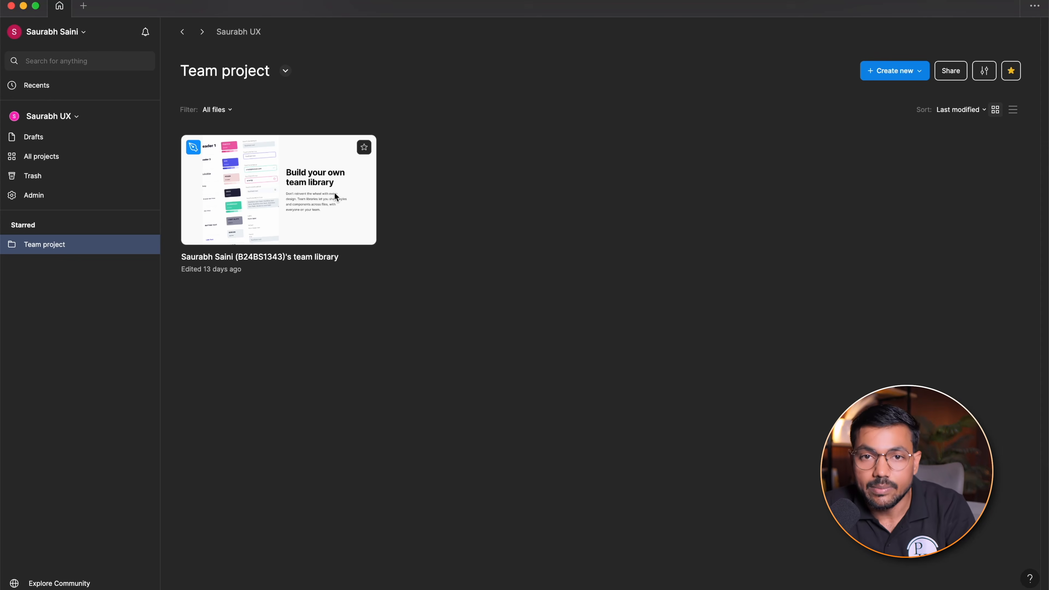
Return to the team's project overview and examine the options available for the team
left_click(182, 32)
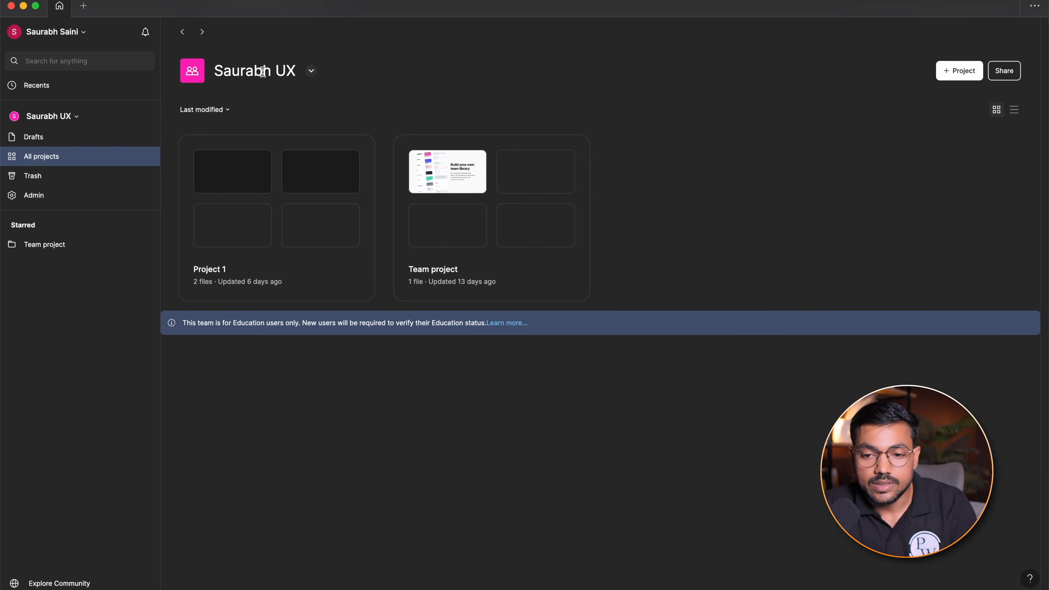
left_click(312, 72)
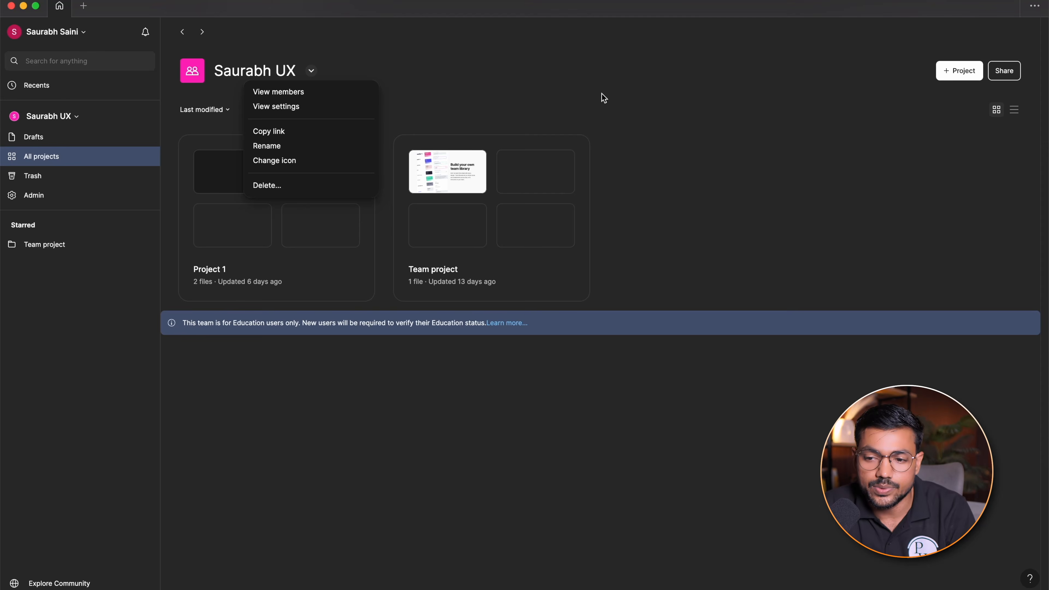
left_click(591, 95)
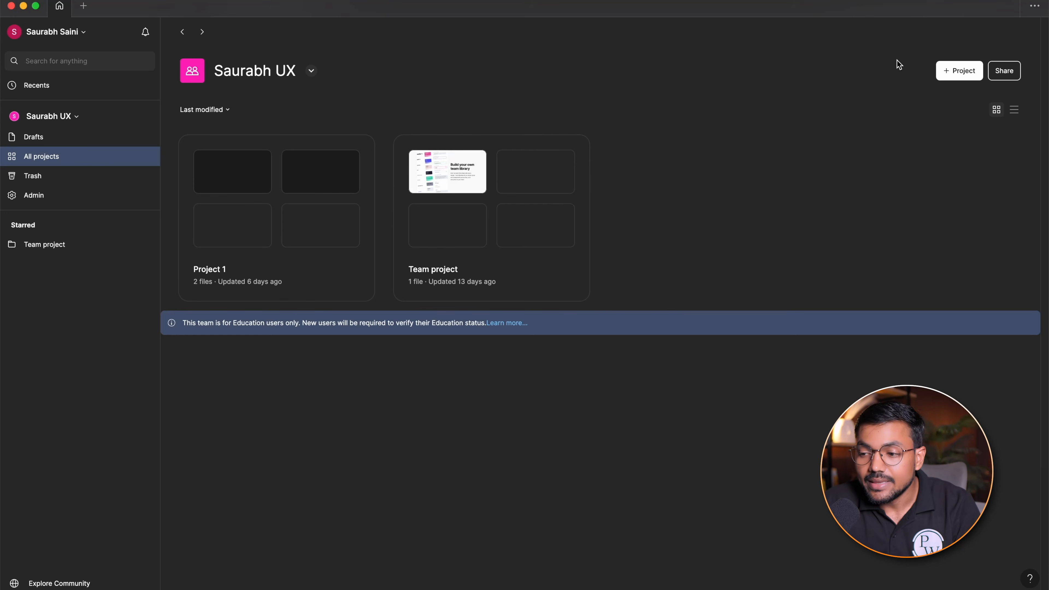
Create a team project named Project 3 without adding people, and return to the team's project overview
left_click(956, 70)
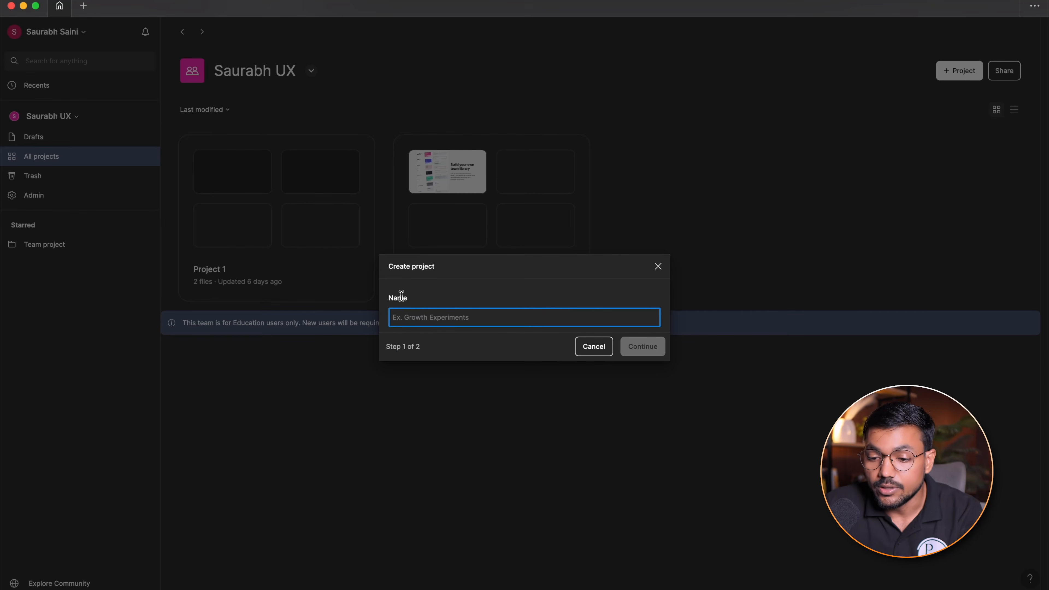
type("Project")
type(" 3")
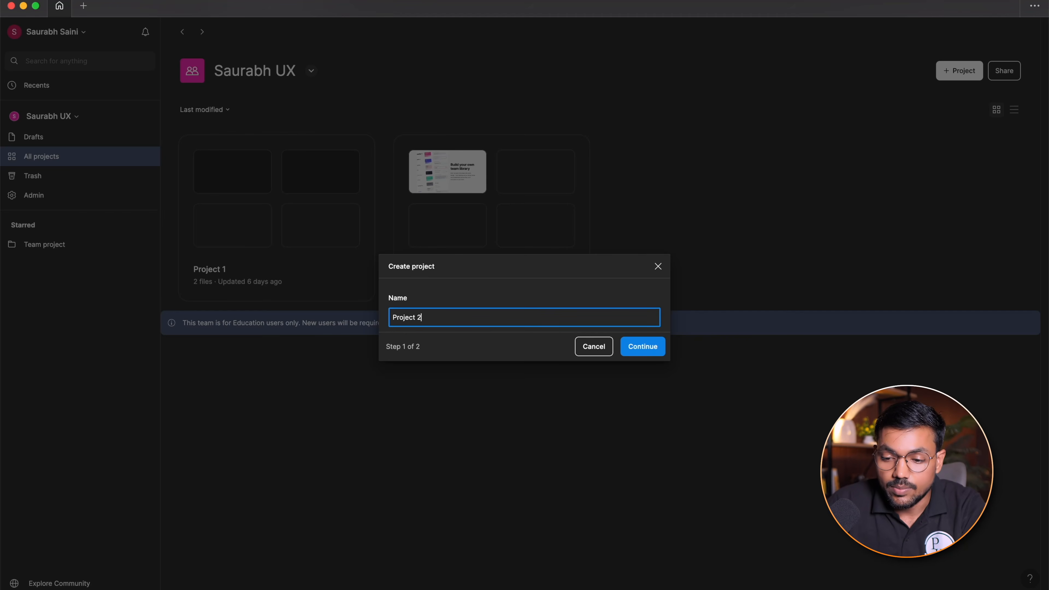
left_click(637, 345)
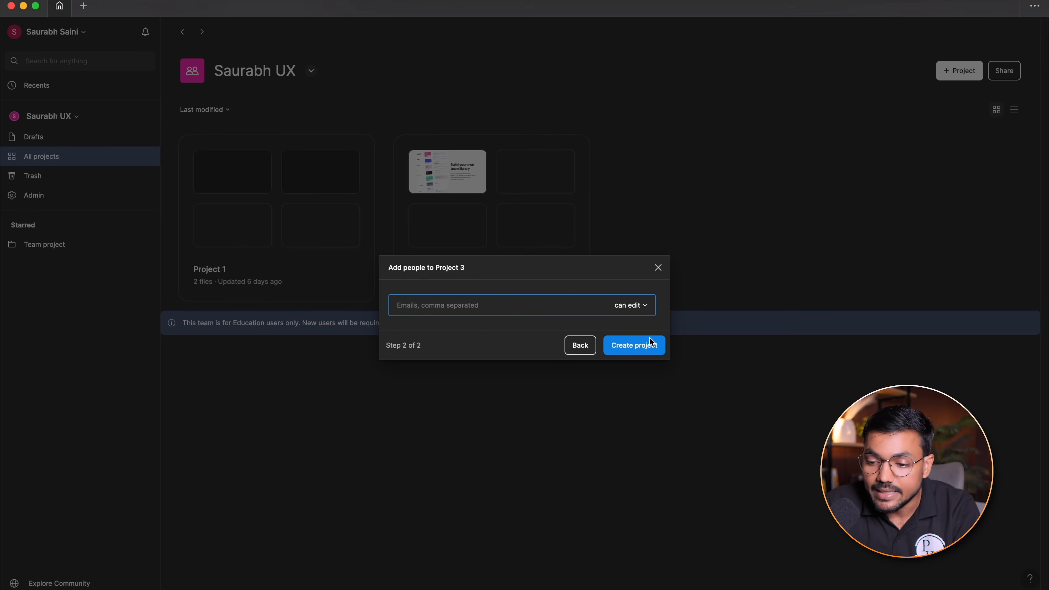
left_click(646, 346)
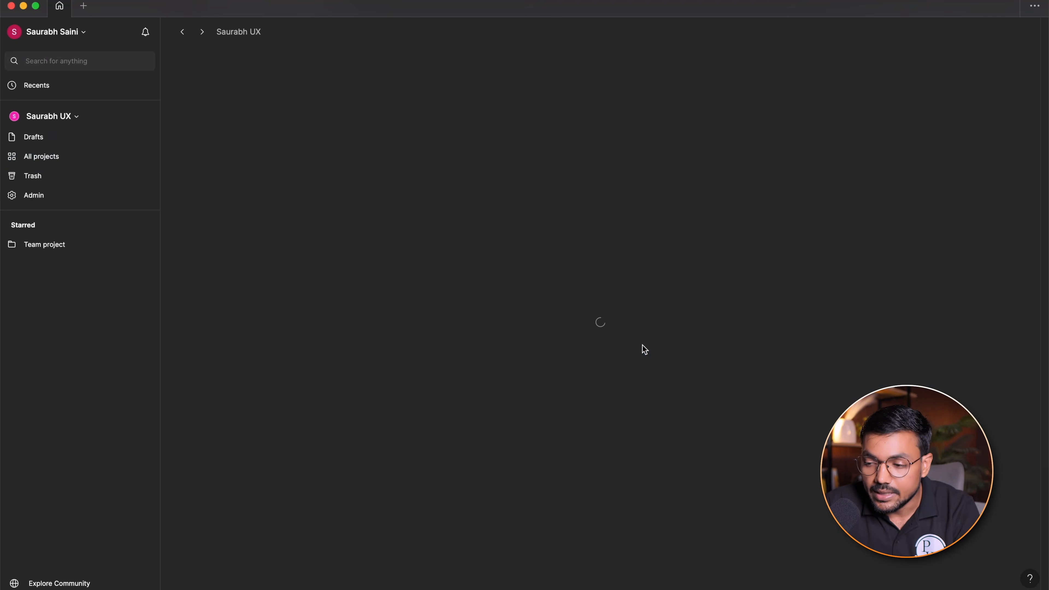
left_click(182, 32)
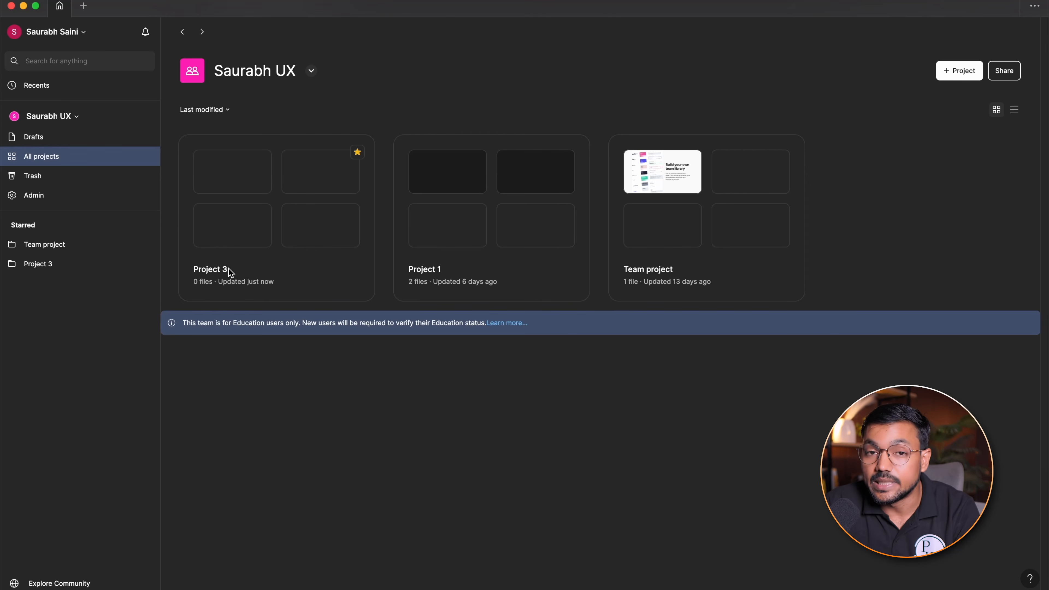
Create a new design file inside Project 3, and return to the team's project overview
left_click(265, 269)
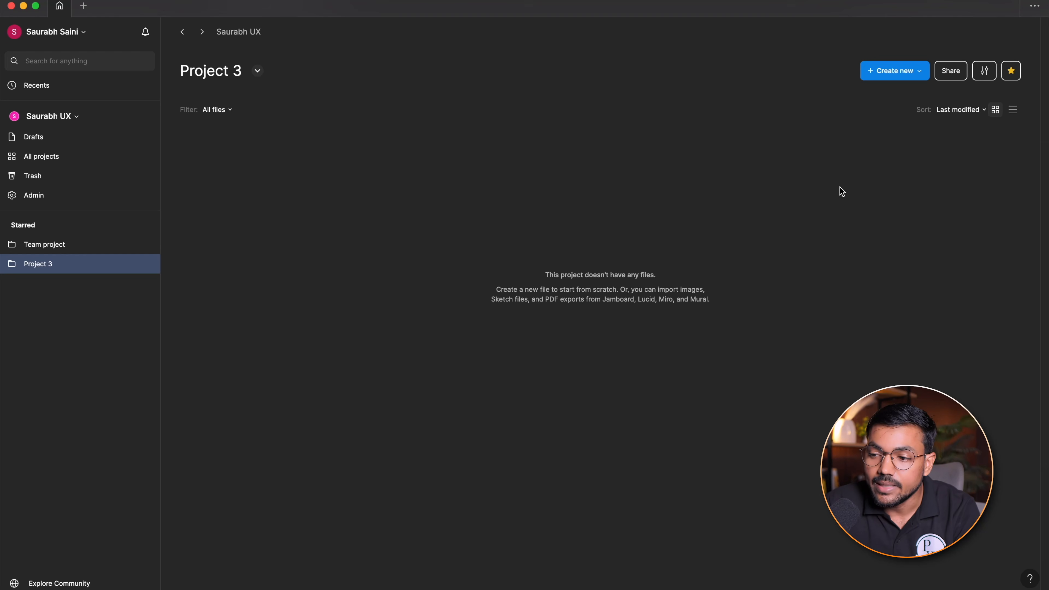
left_click(883, 77)
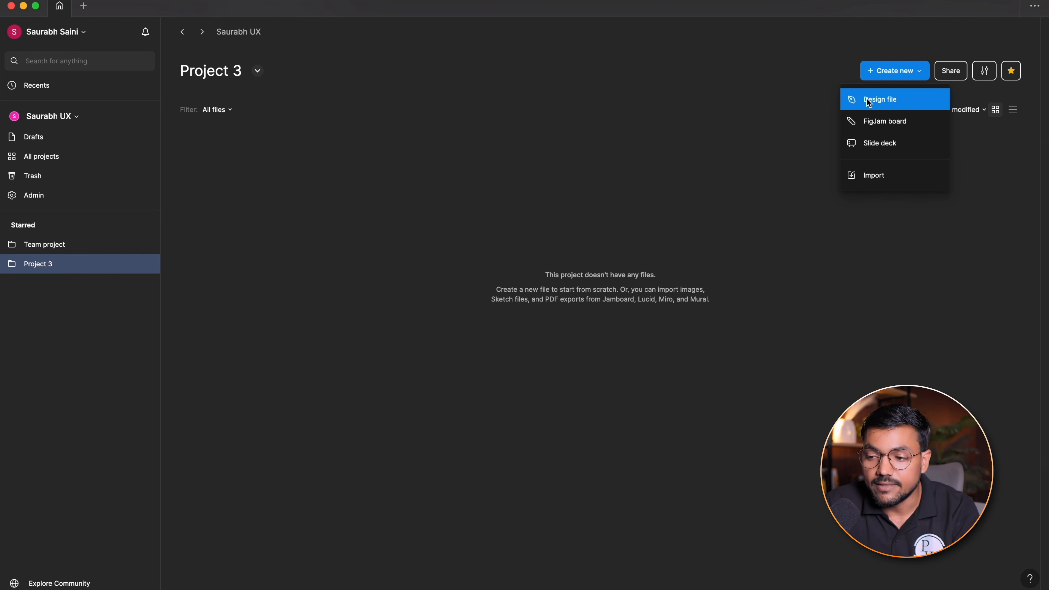
left_click(613, 101)
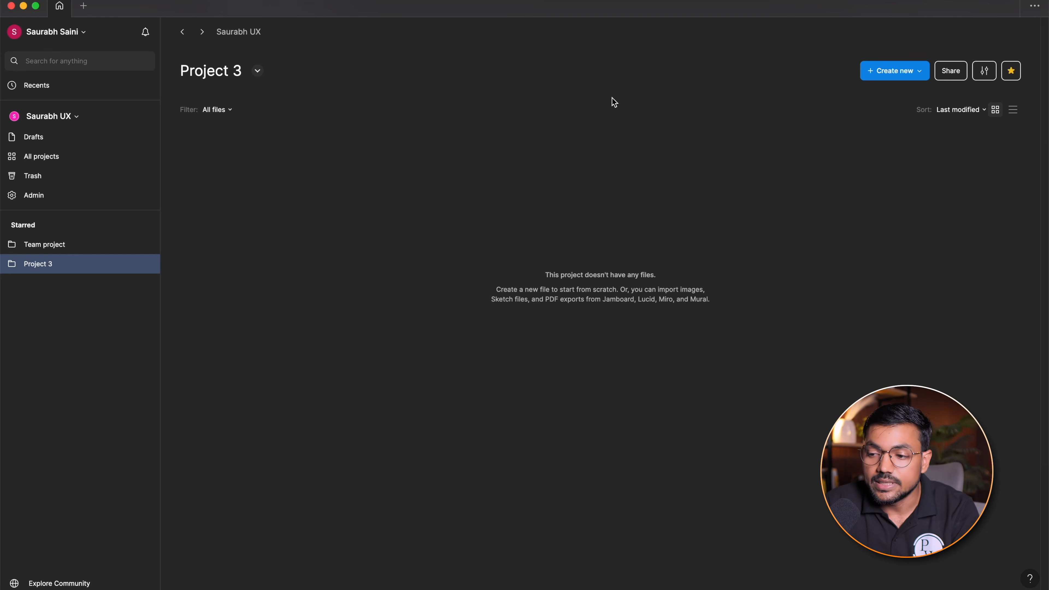
left_click(898, 62)
left_click(897, 97)
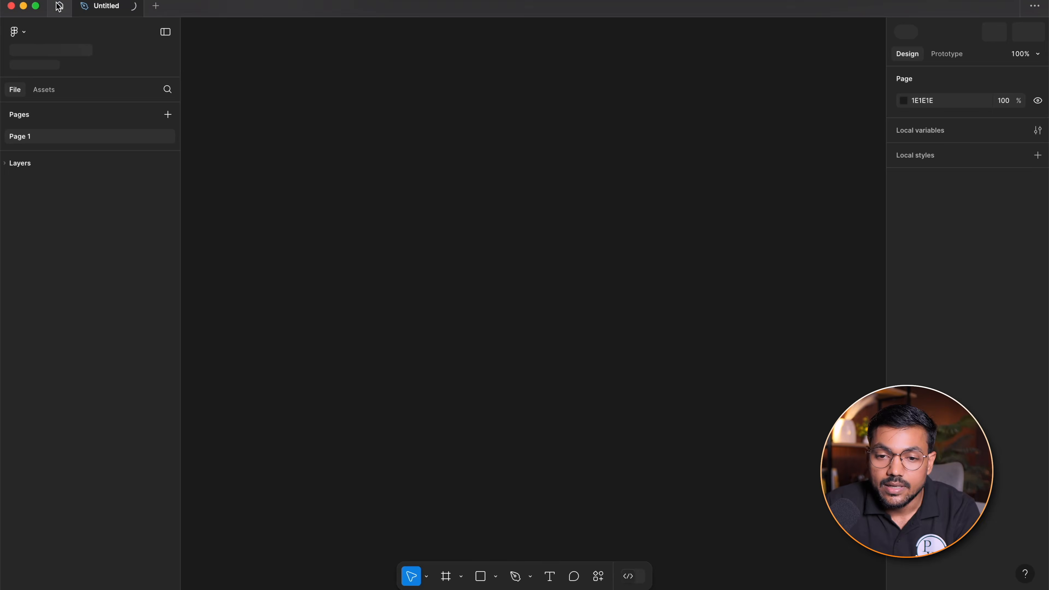
left_click(61, 7)
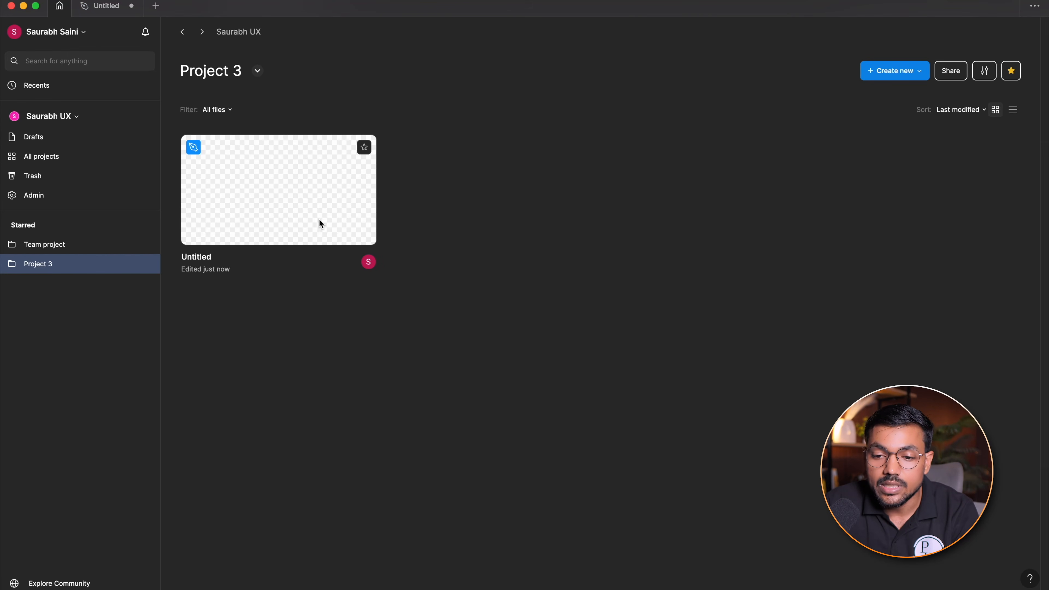
left_click(182, 31)
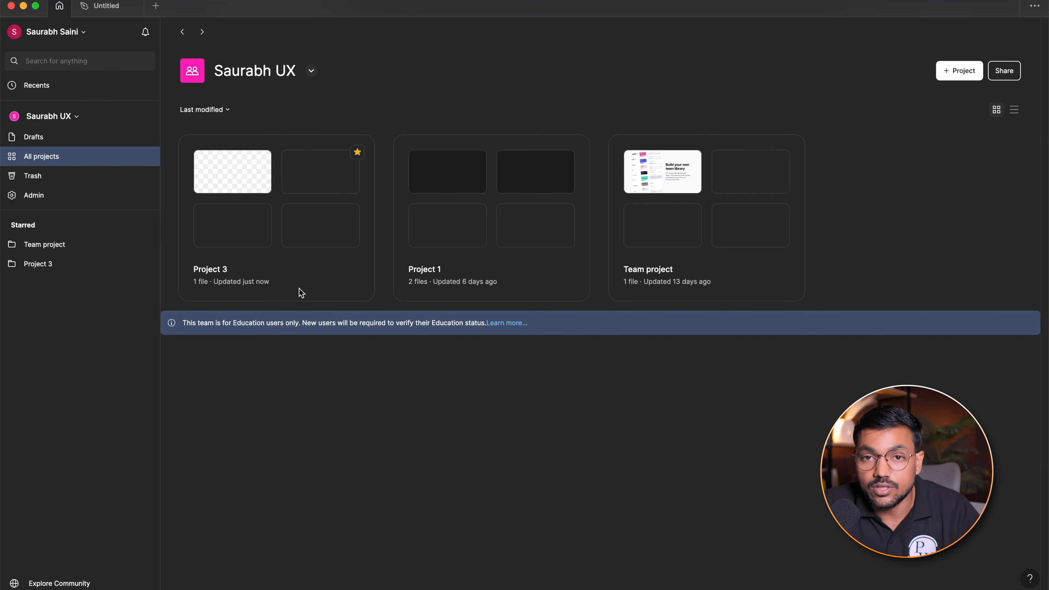
View the team's trashed files and the list of people in the team's admin area
left_click(46, 183)
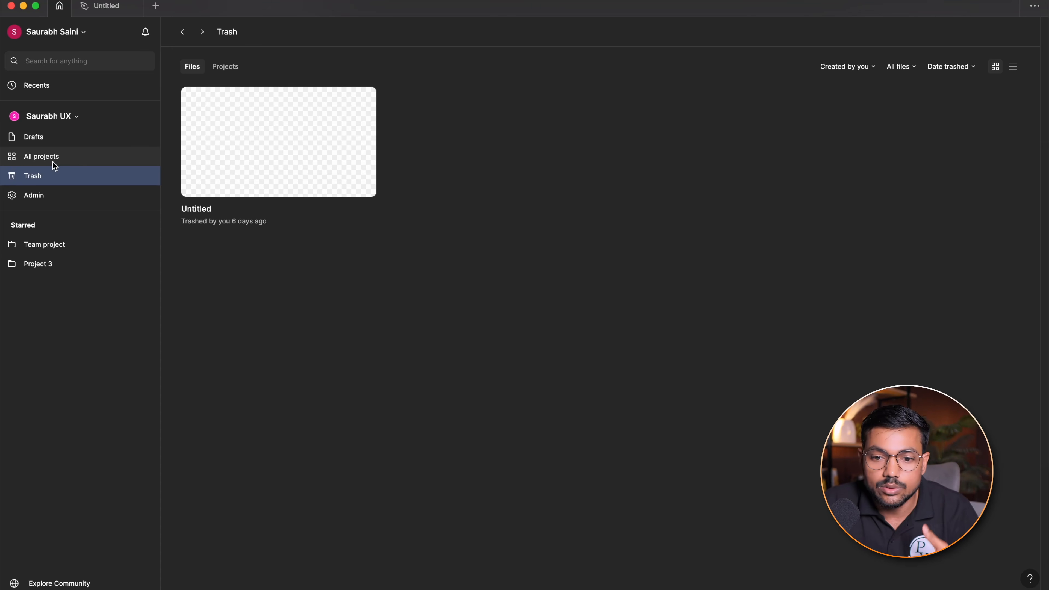
left_click(73, 192)
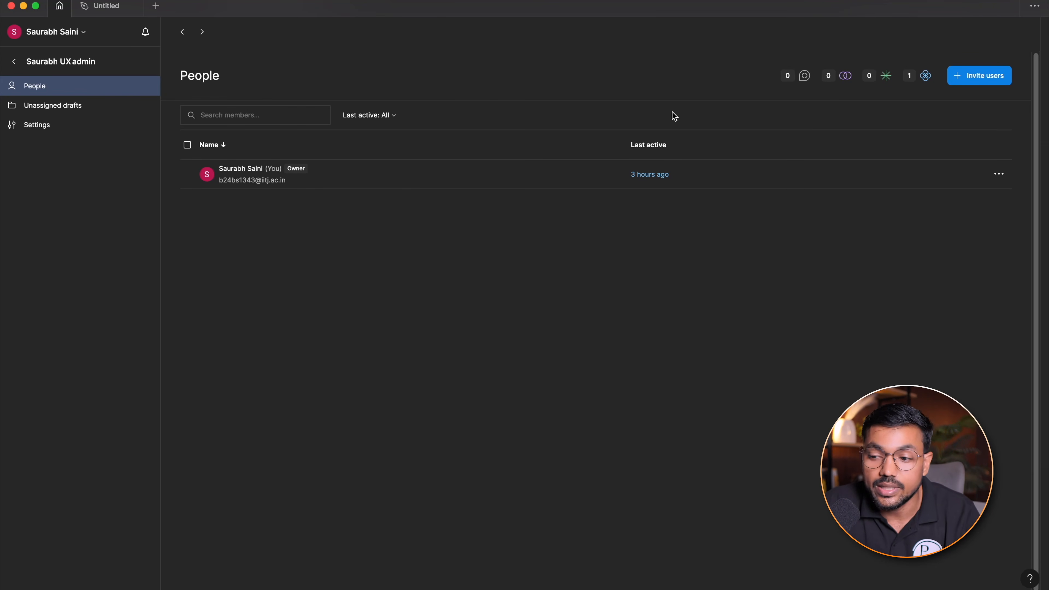
left_click(185, 32)
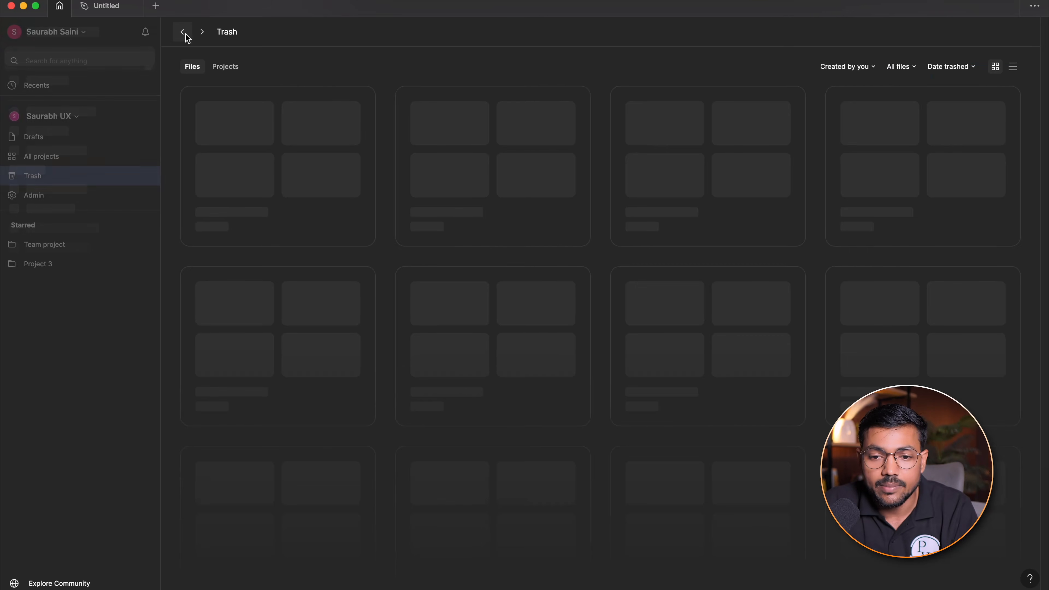
Examine the Settings and Unassigned drafts pages of the team's admin area, and leave the admin area
left_click(83, 195)
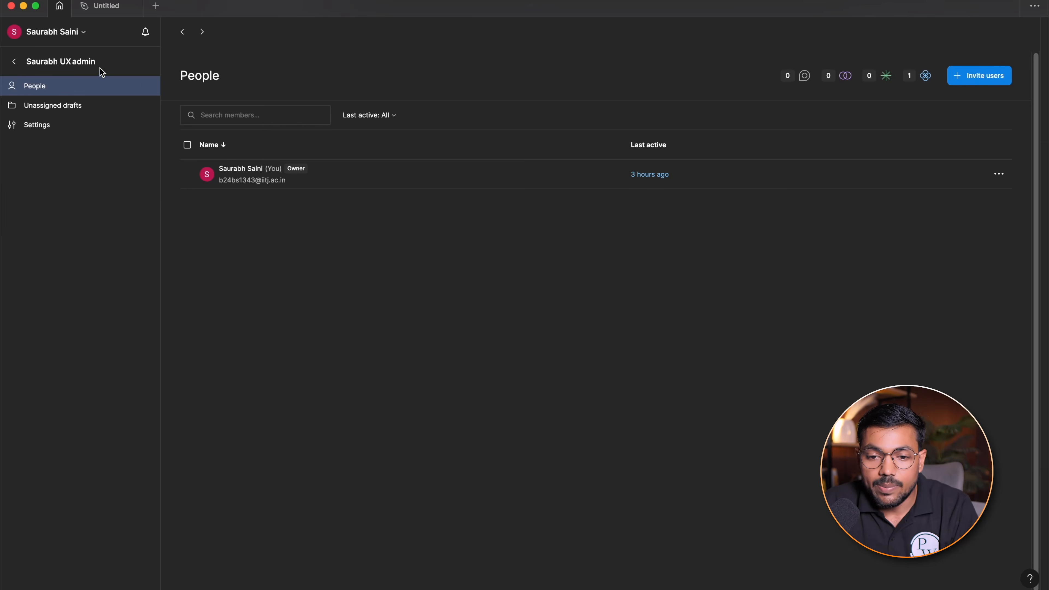
left_click(63, 126)
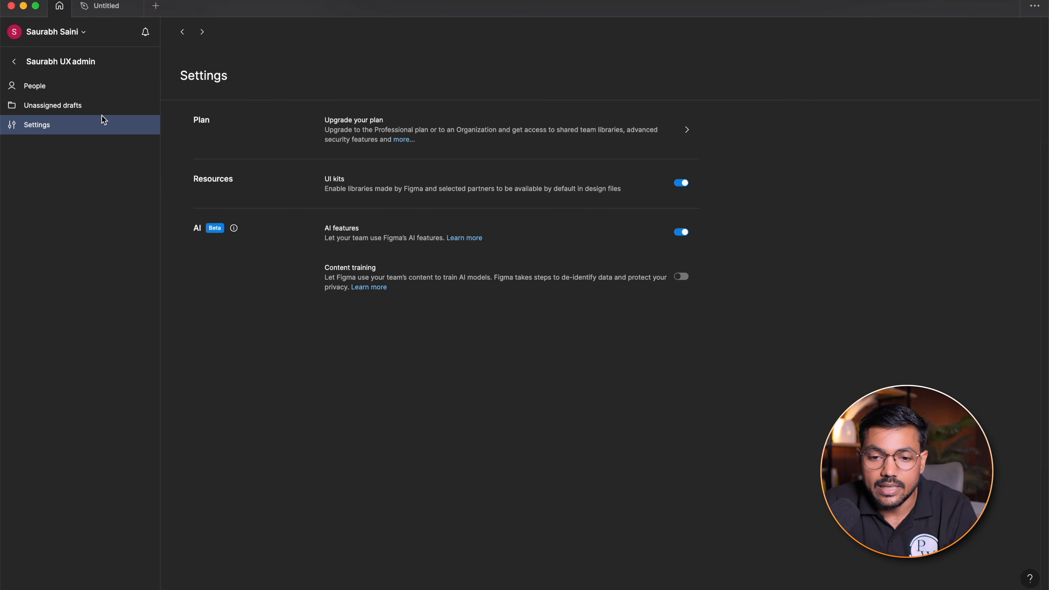
left_click(98, 106)
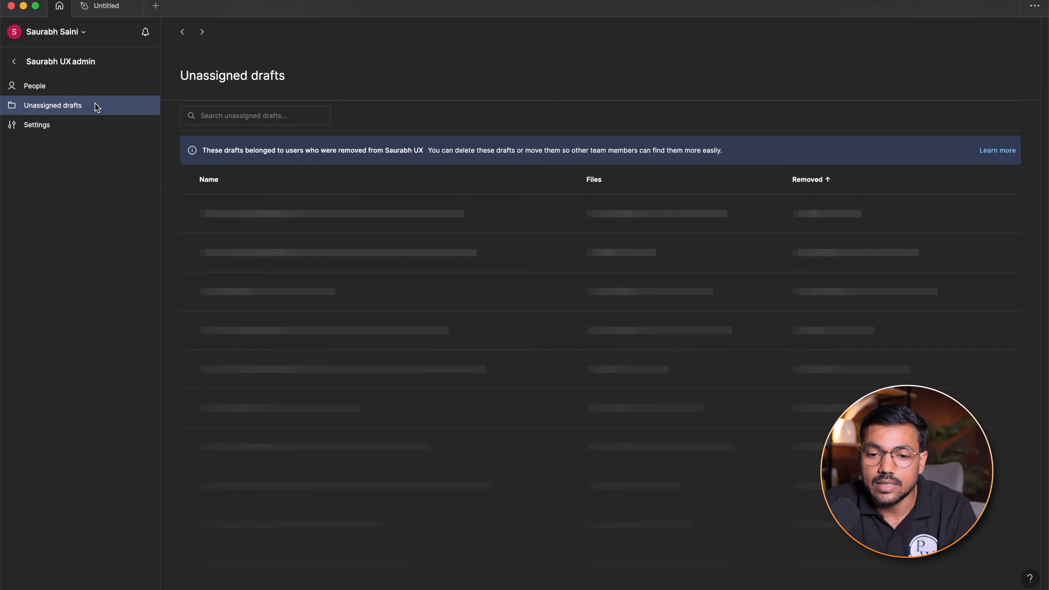
left_click(183, 33)
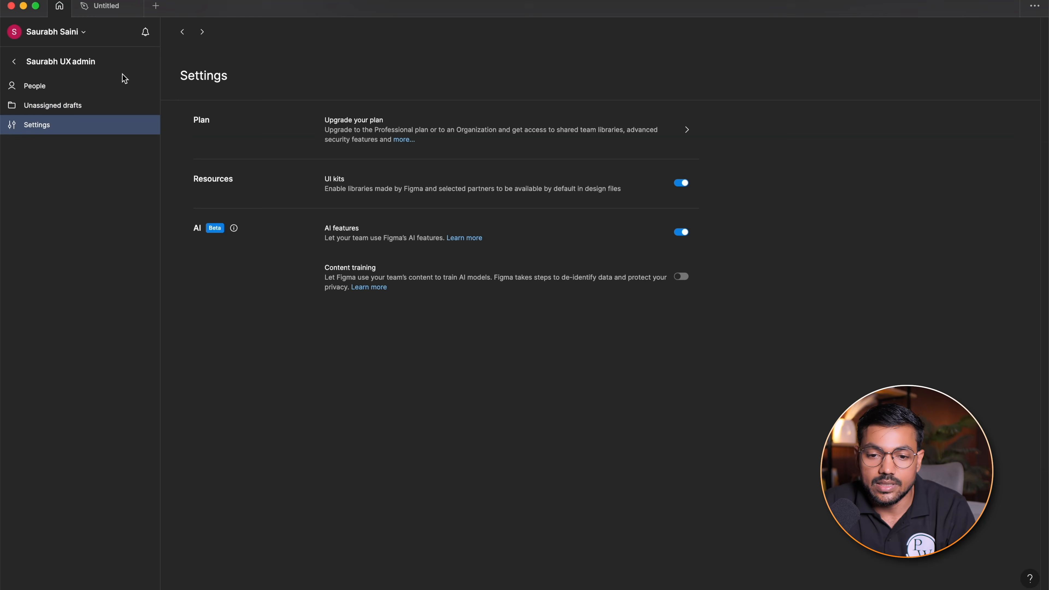
left_click(14, 62)
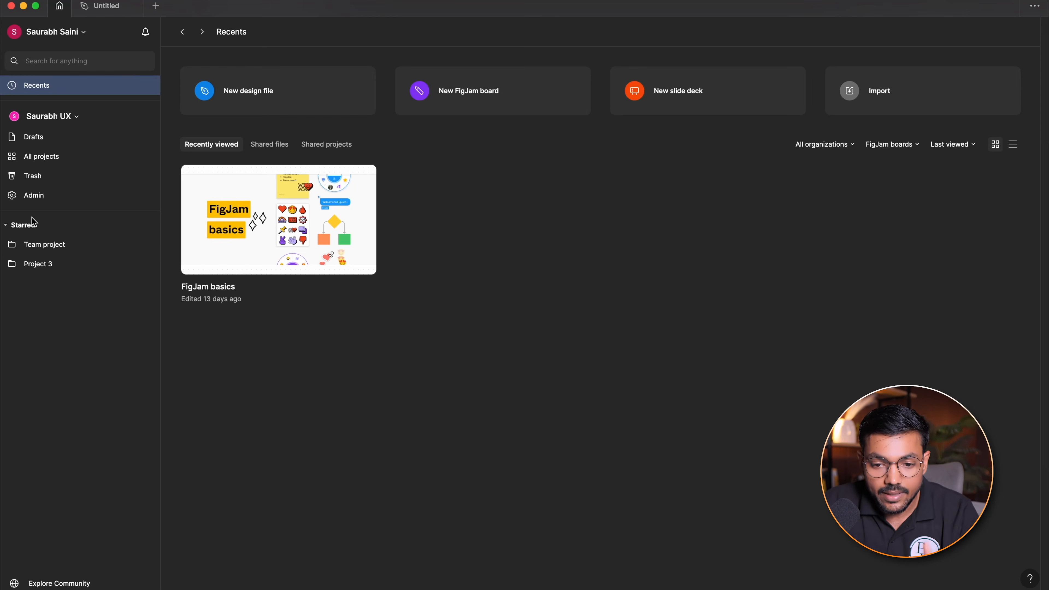
Star the FigJam basics board in Recents to add it to the Starred section, and remove its star again
left_click(9, 227)
left_click(10, 229)
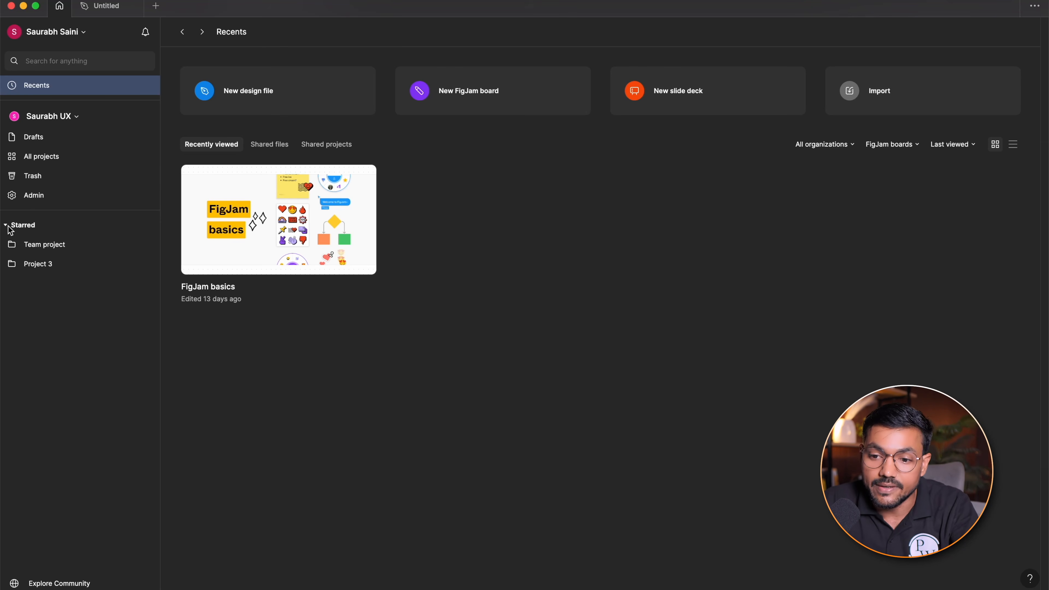
mouse_move(349, 186)
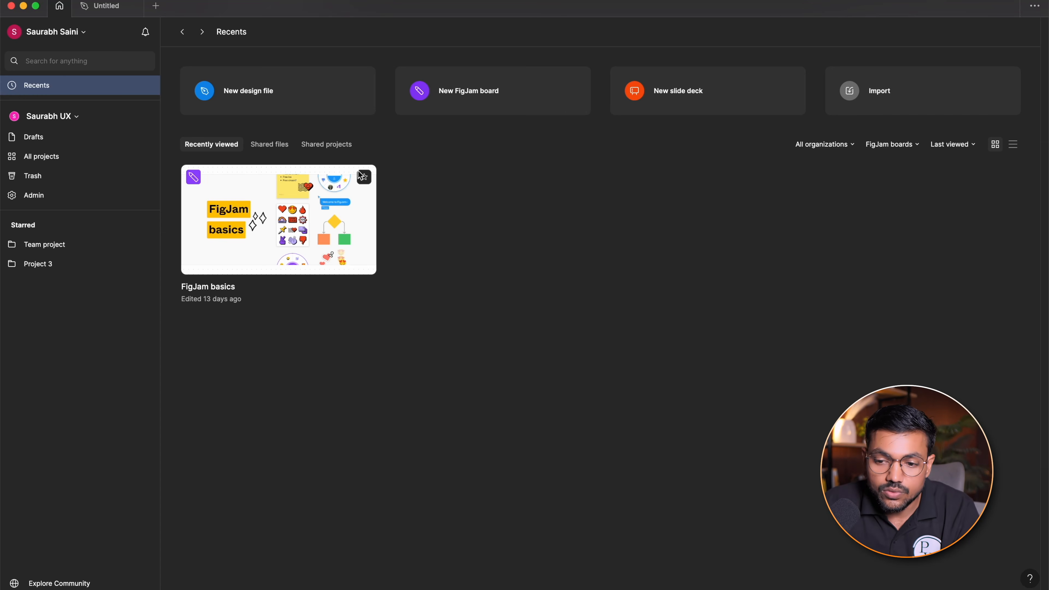
left_click(364, 178)
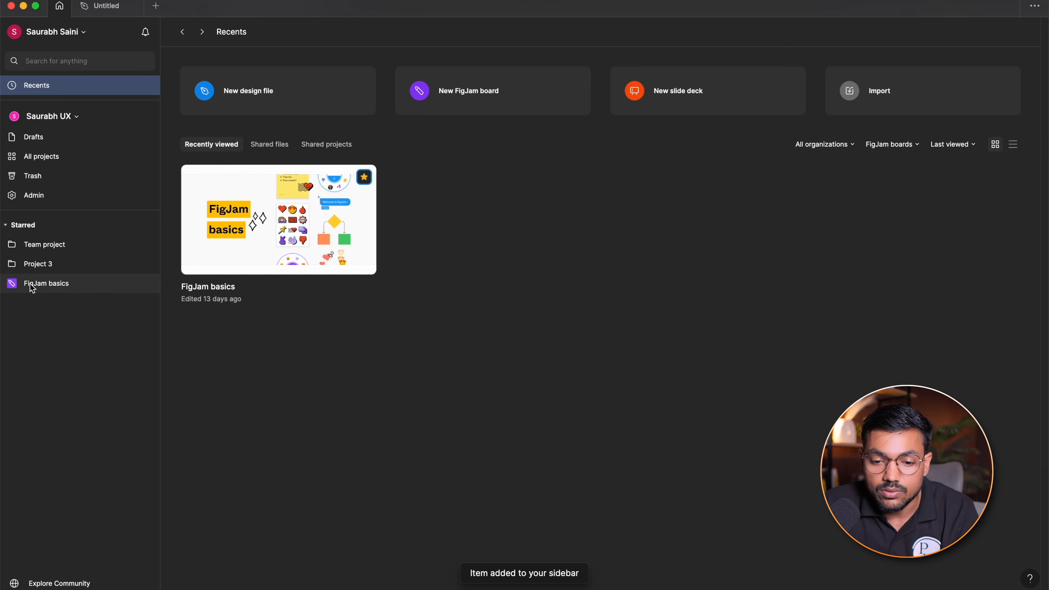
left_click(364, 178)
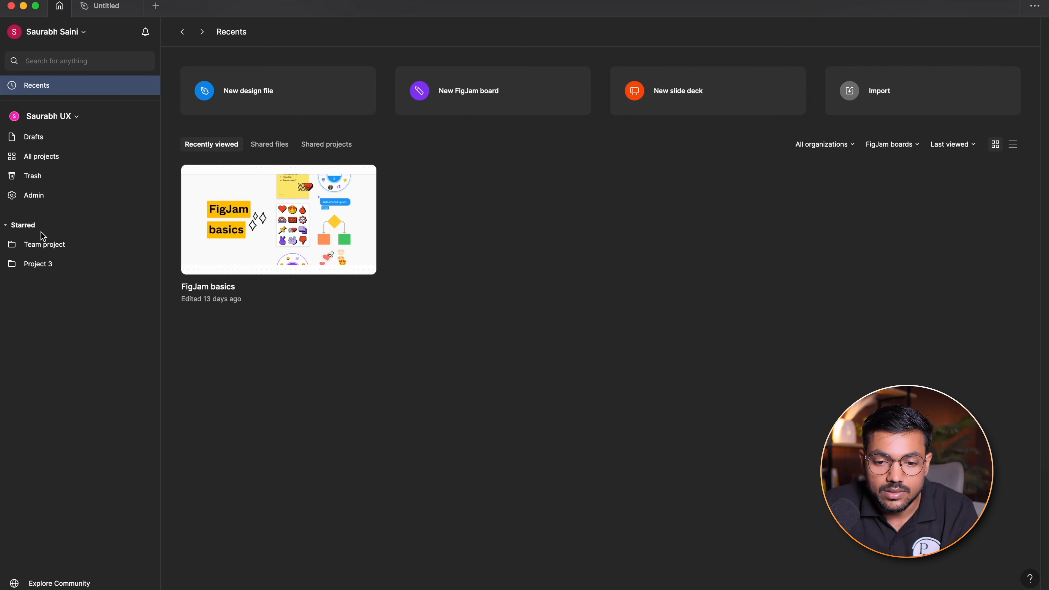
Remove Project 3 and Team project from the Starred section via the team's project overview
left_click(50, 159)
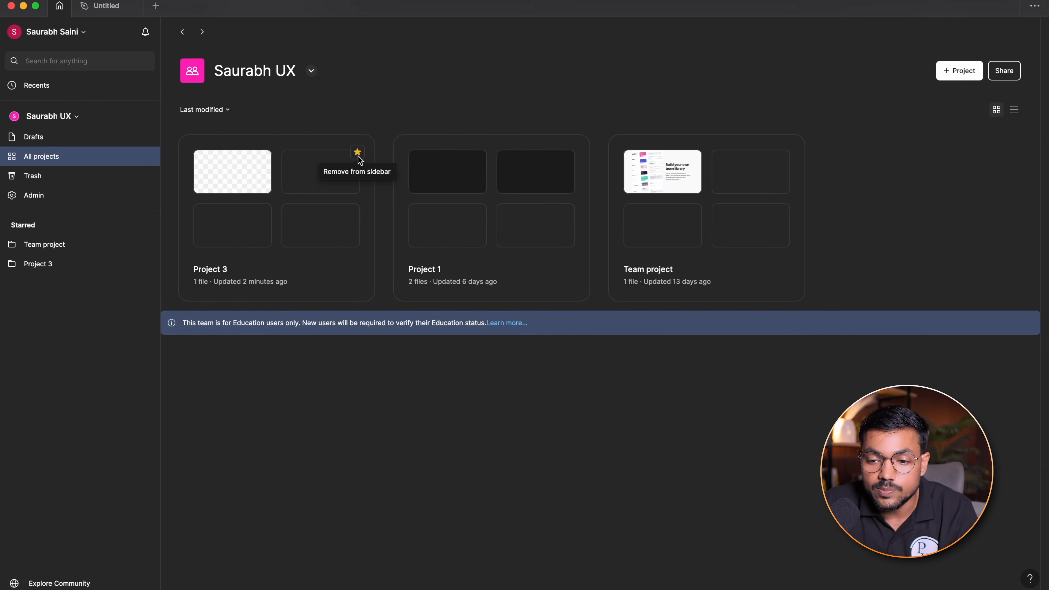
left_click(358, 153)
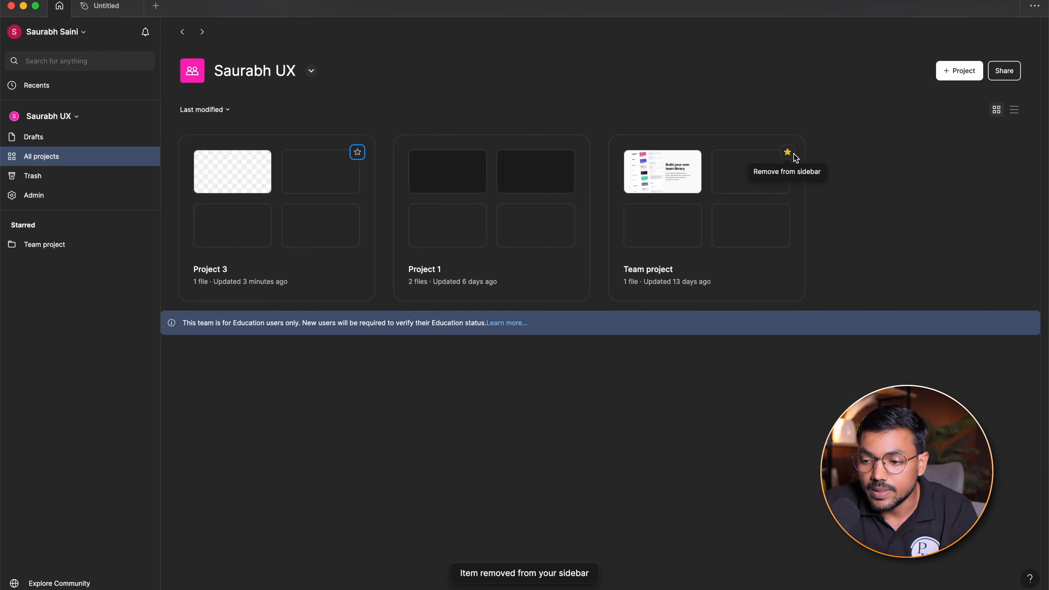
left_click(787, 152)
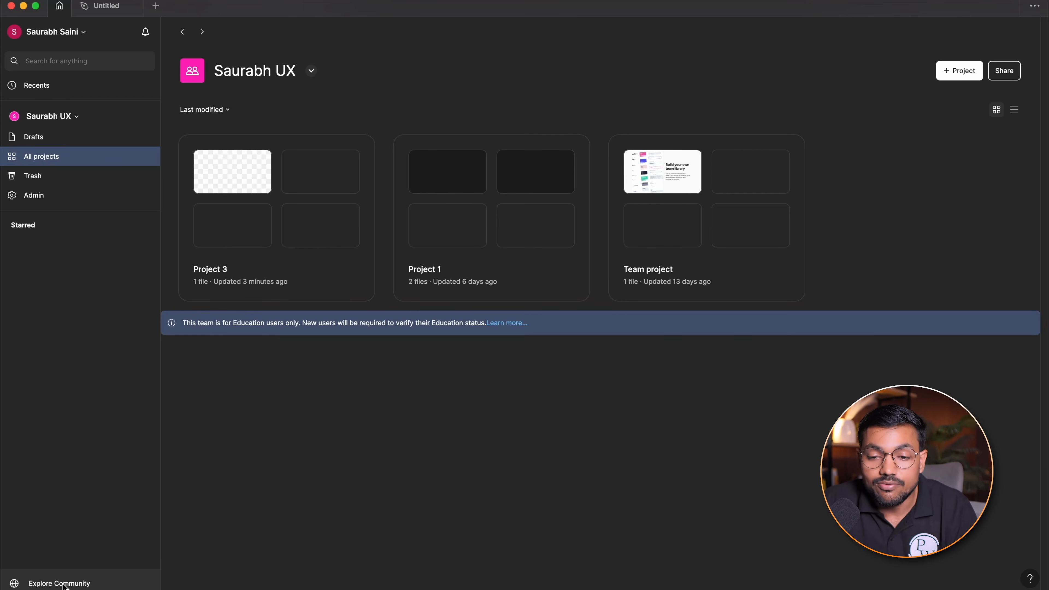
Open the Figma Community and browse the resources on its home page
left_click(64, 583)
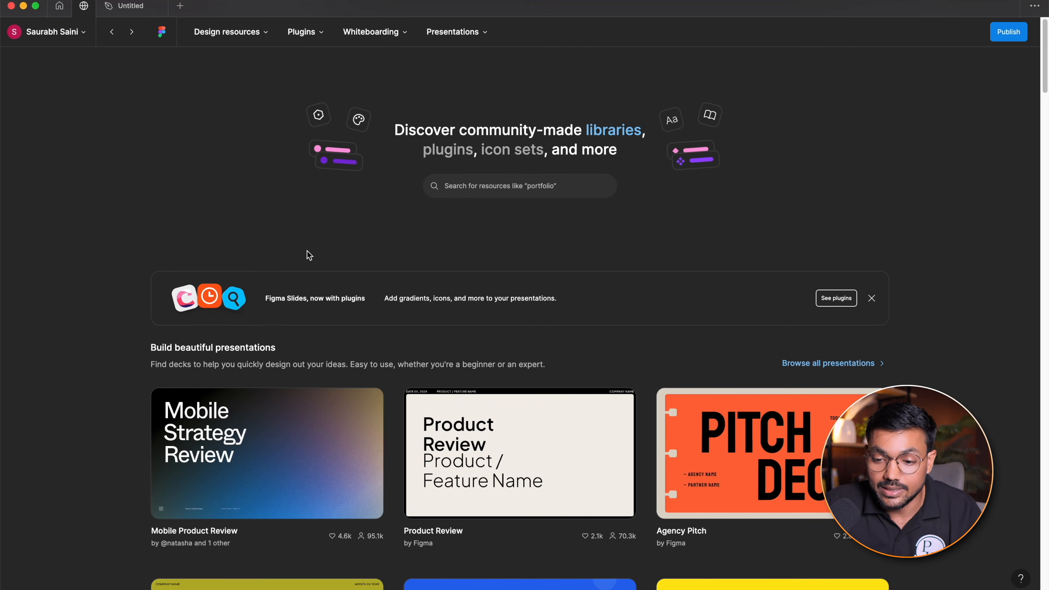
scroll(310, 253, "down", 1)
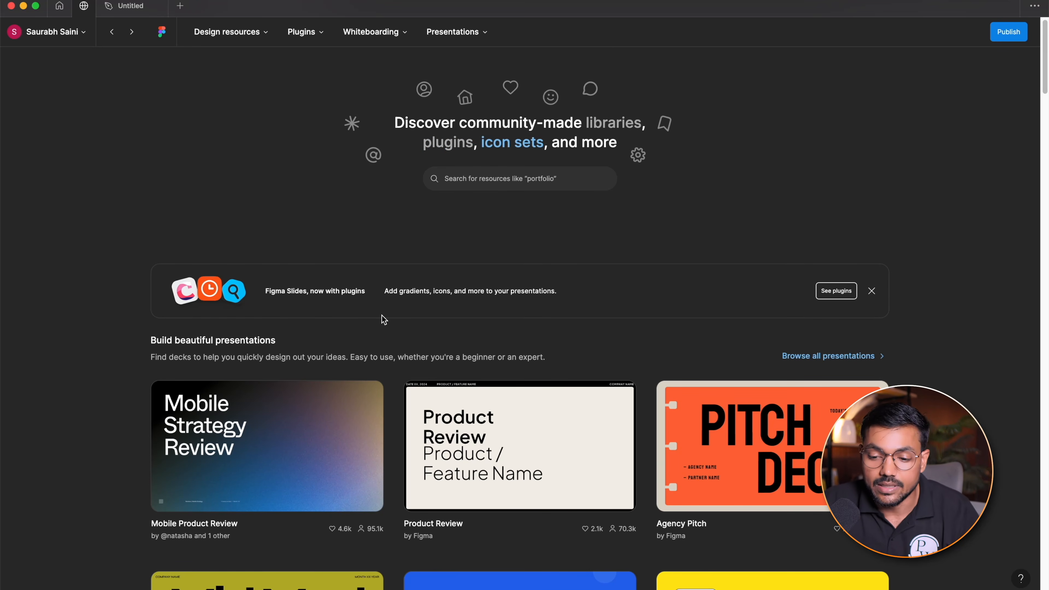
scroll(381, 315, "down", 3)
scroll(383, 316, "up", 3)
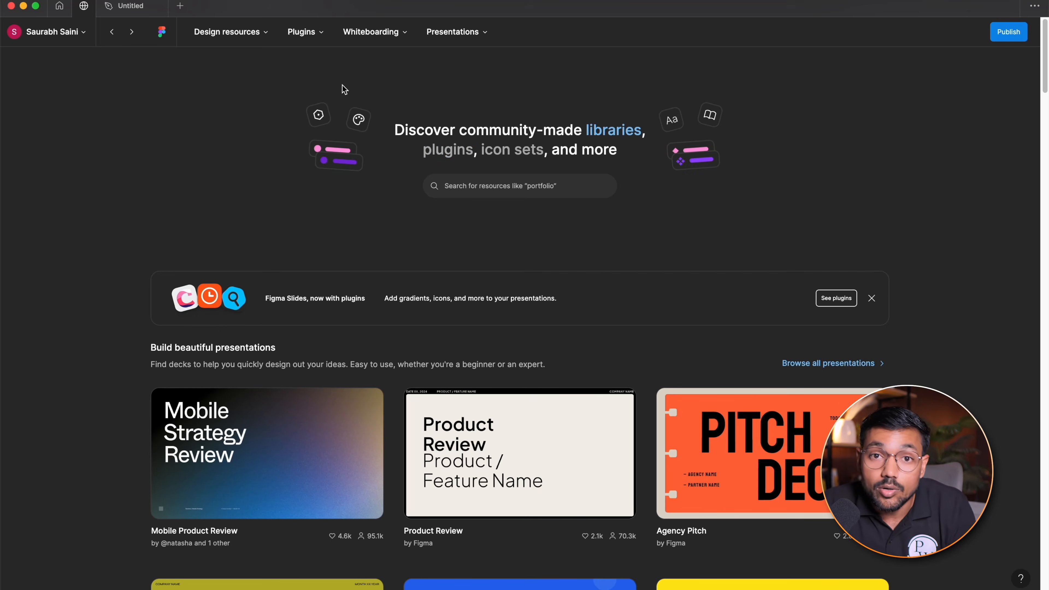
Open the Illustrations library from the Community's design resources
mouse_move(206, 48)
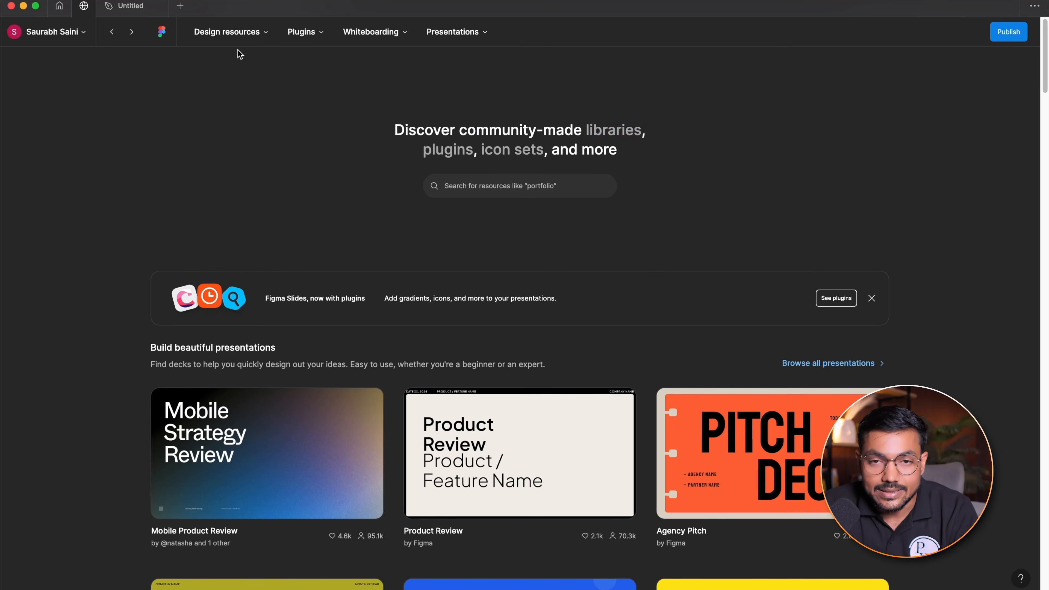
mouse_move(258, 33)
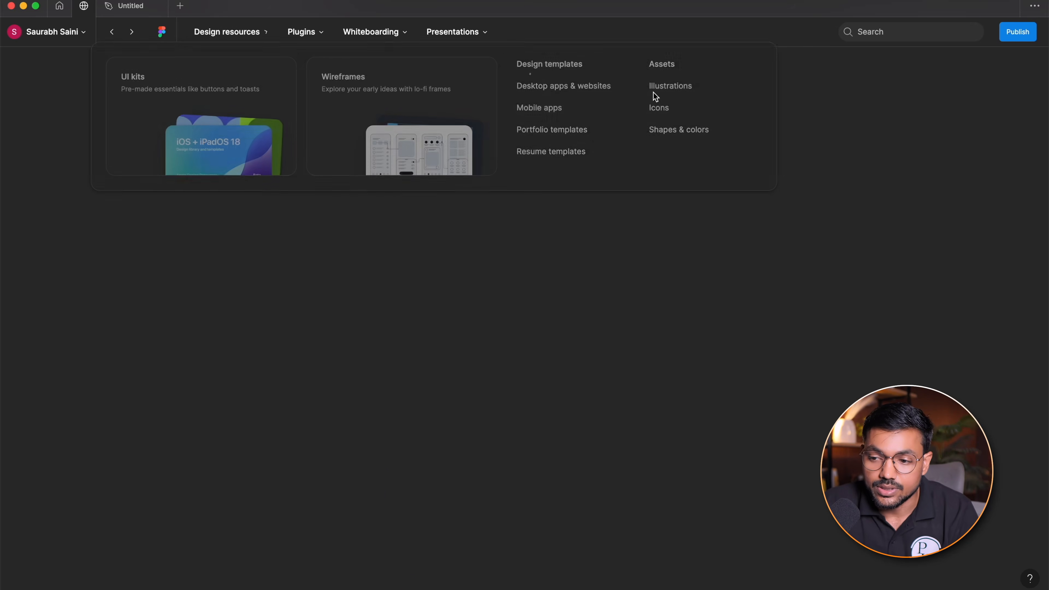
left_click(653, 93)
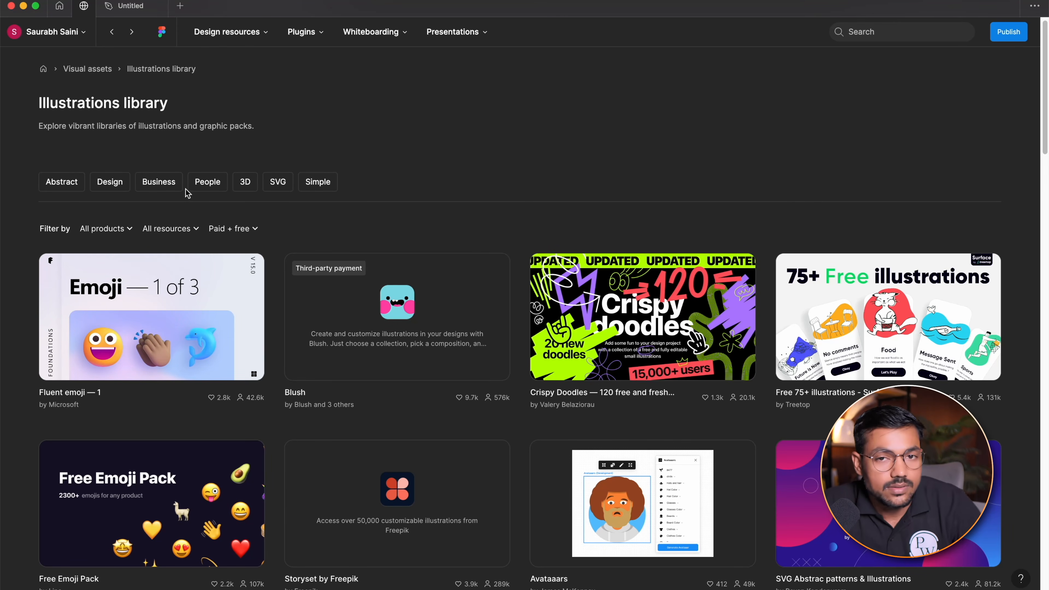
Return to the Community home page and search its resources for "3d icons"
scroll(821, 89, "up", 1)
left_click(871, 38)
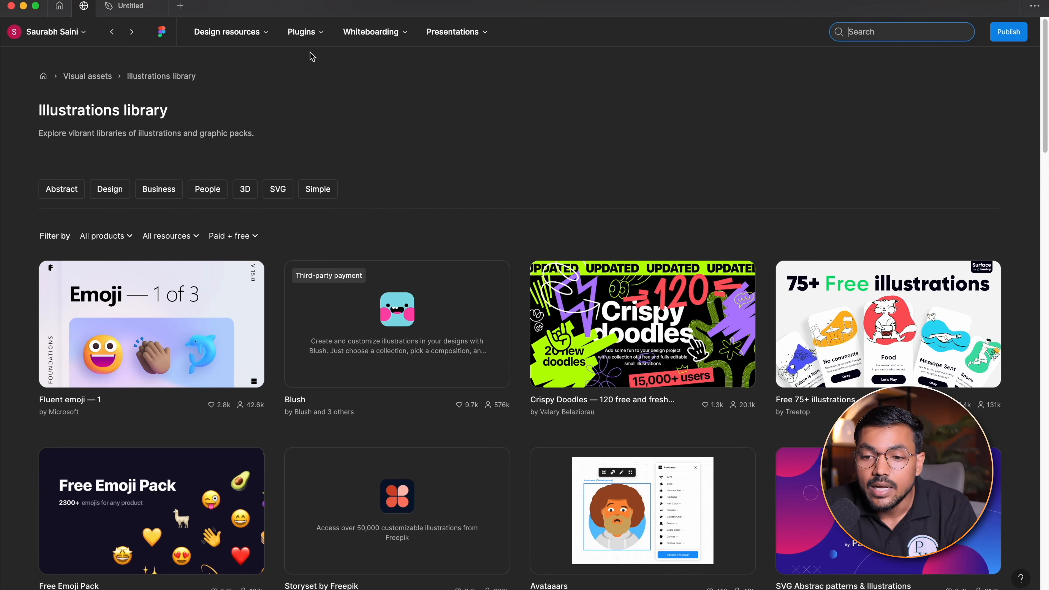
left_click(116, 33)
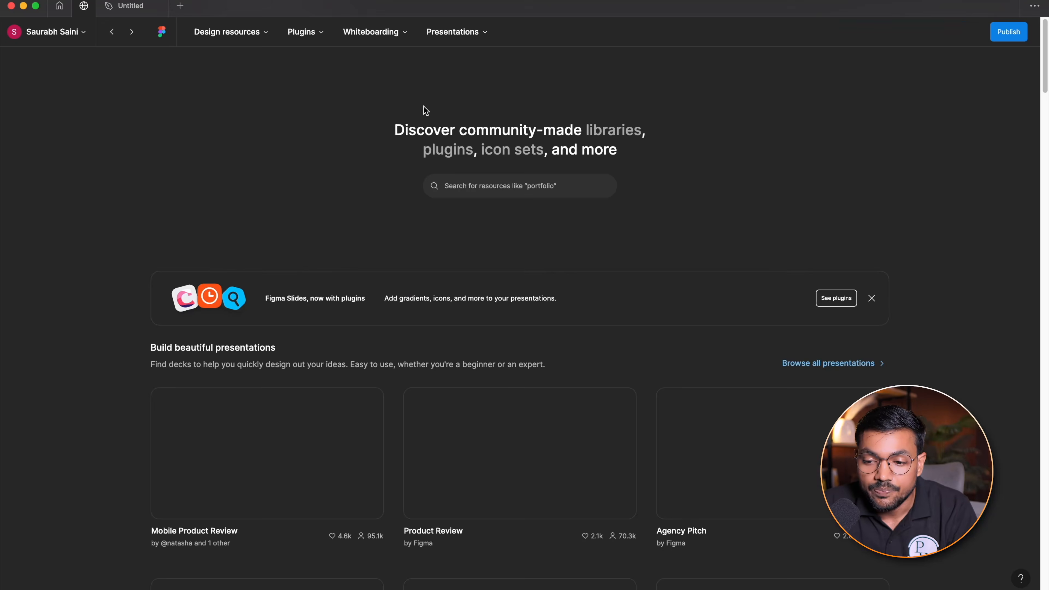
left_click(487, 186)
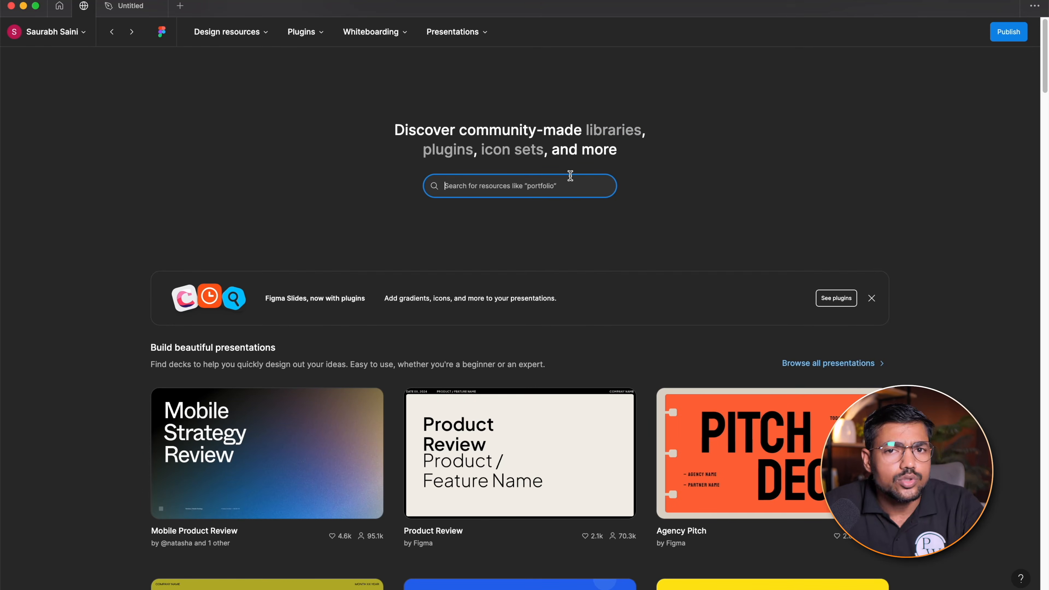
type("3d icons")
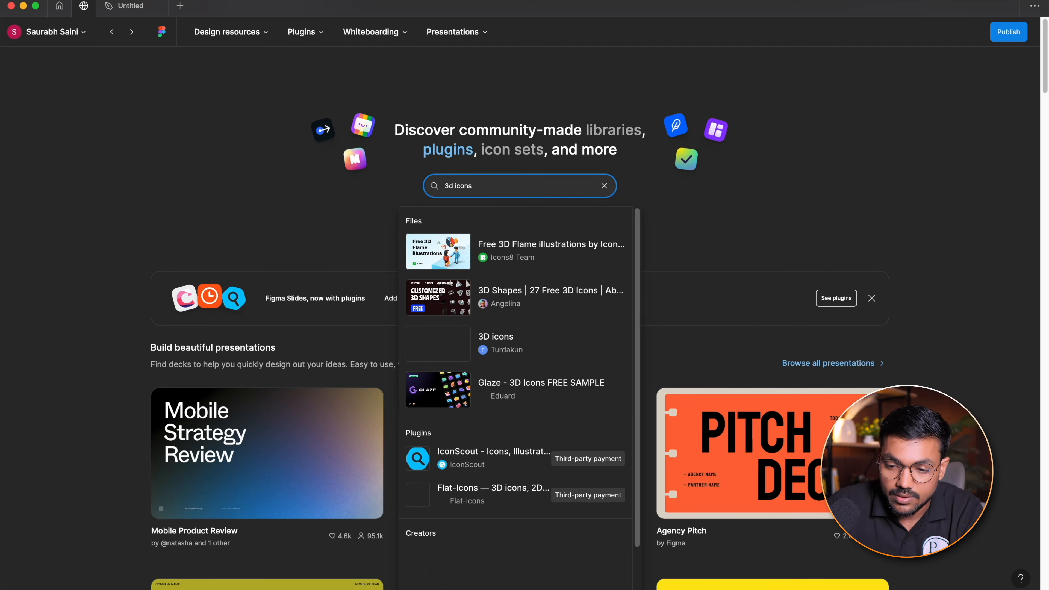
key("Return")
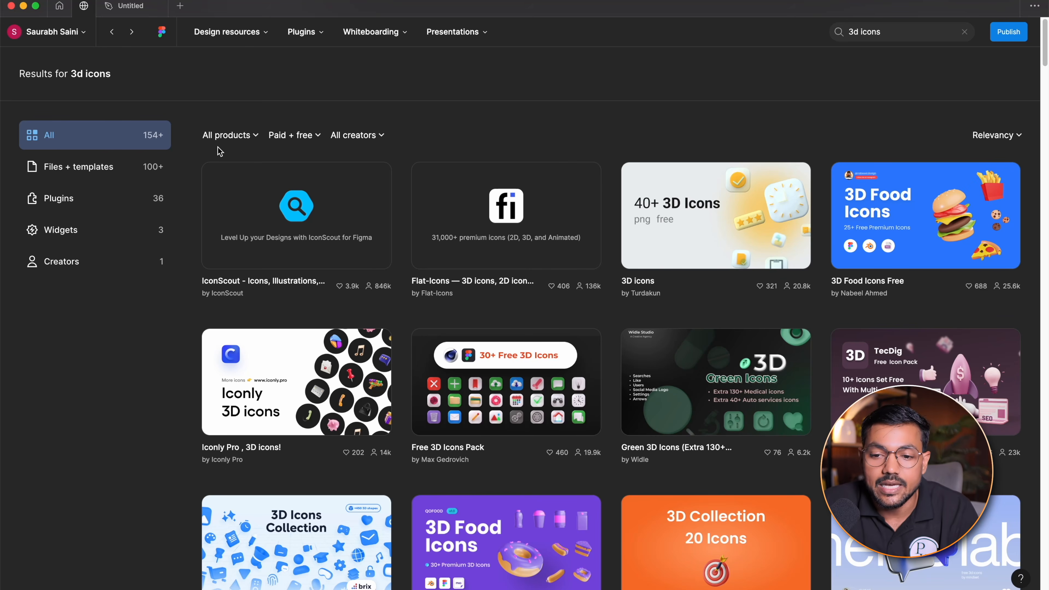
Limit the 3d icons results to files and templates and open the "Iconly Pro , 3D icons!" resource
left_click(1031, 136)
left_click(845, 108)
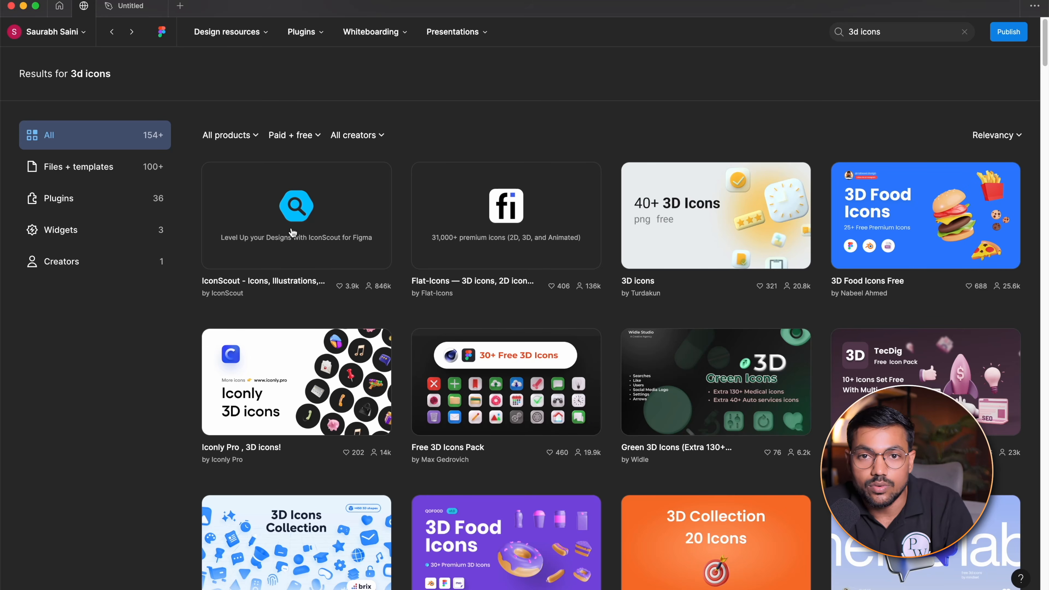
left_click(91, 165)
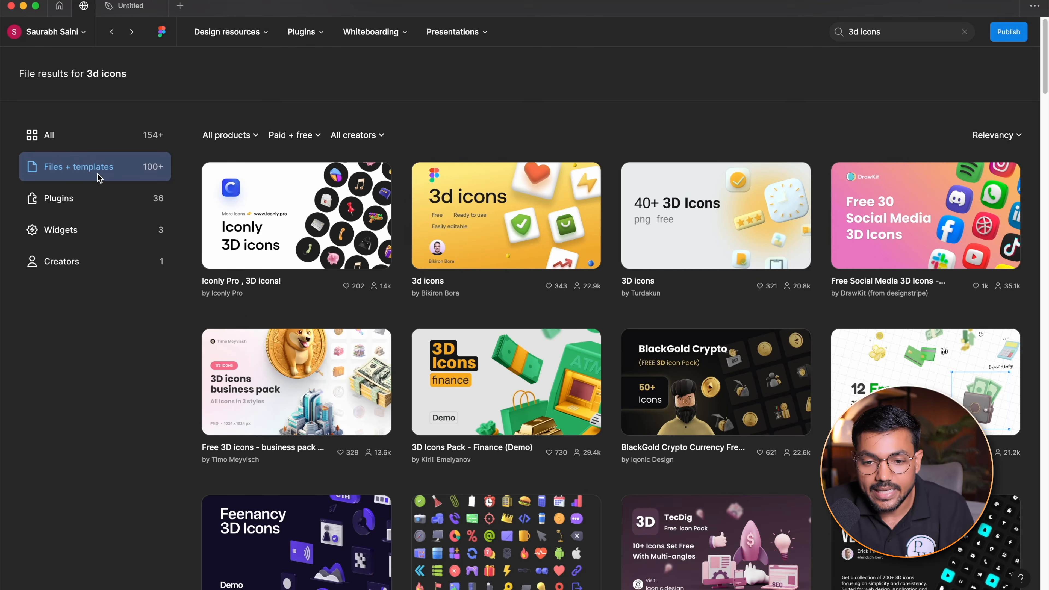
left_click(295, 217)
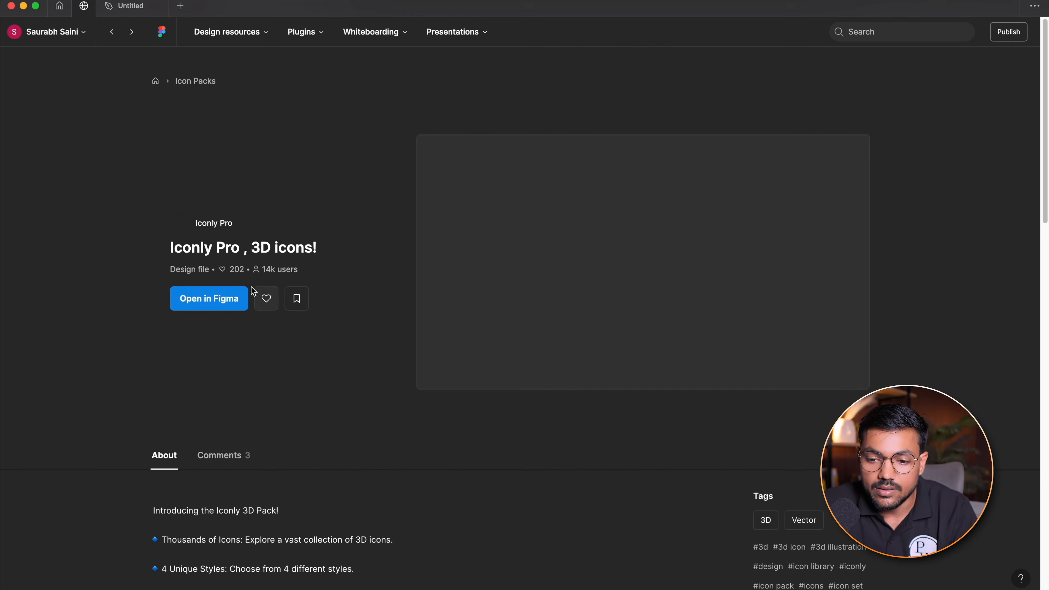
Examine the Iconly Pro resource page: its usage details, like and save options, preview, related resources and comments
left_click_drag(266, 268, 293, 270)
left_click(309, 273)
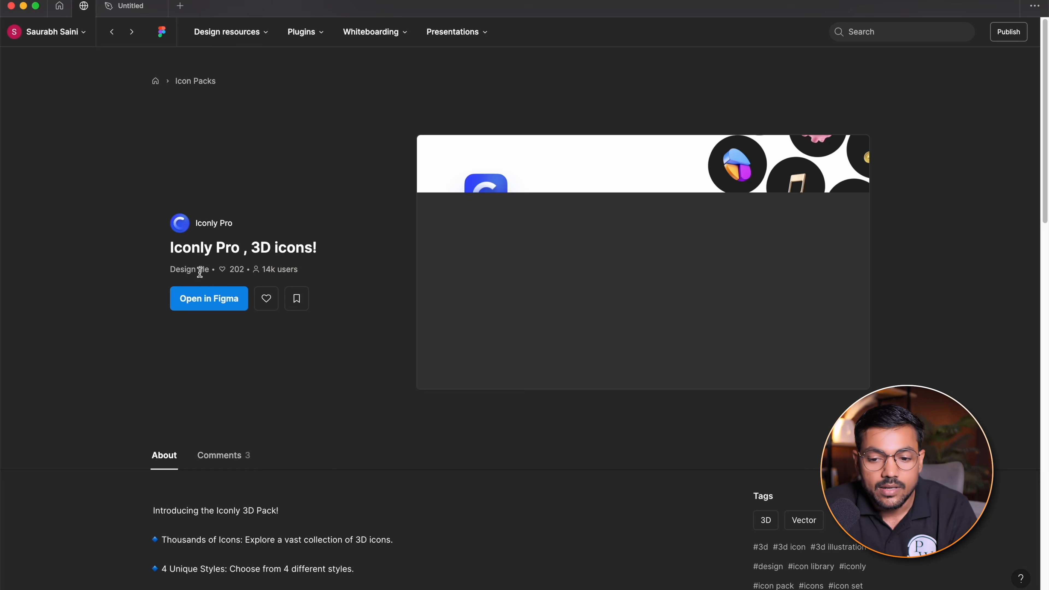
left_click(261, 307)
left_click_drag(261, 313, 288, 381)
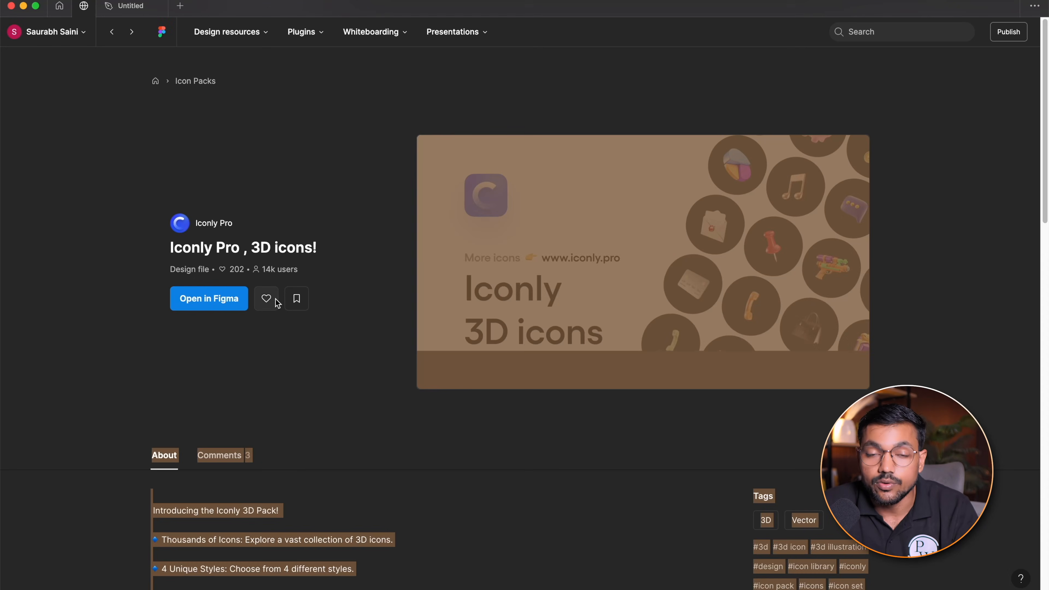
left_click(370, 354)
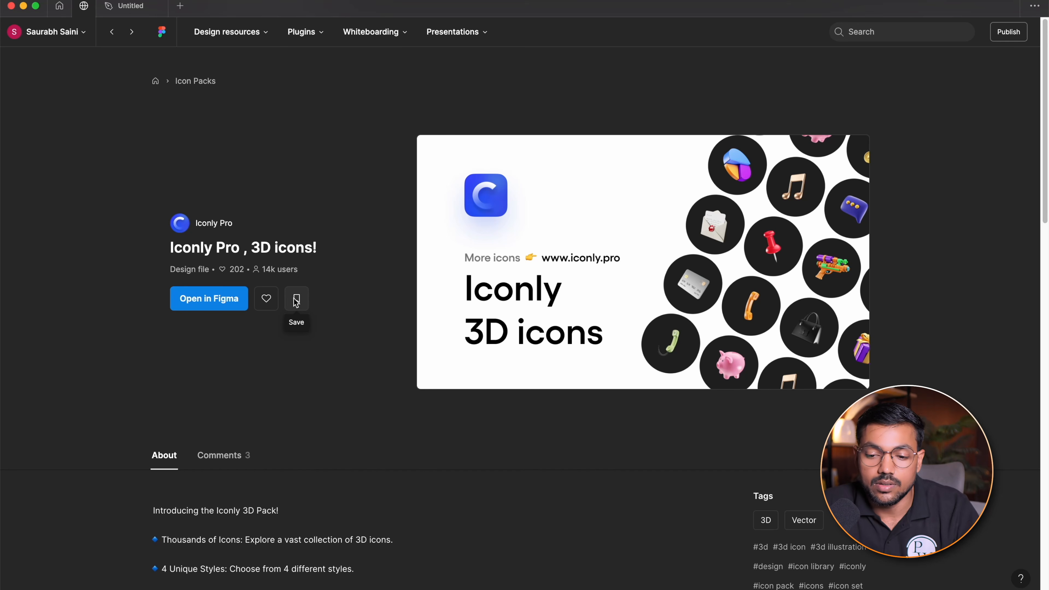
scroll(379, 313, "down", 5)
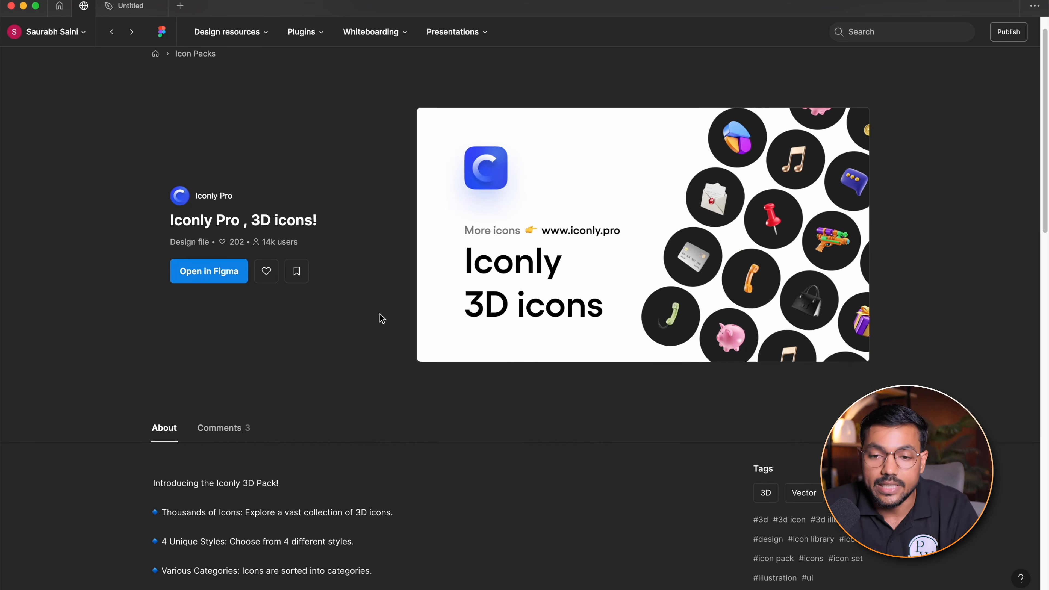
scroll(380, 313, "down", 15)
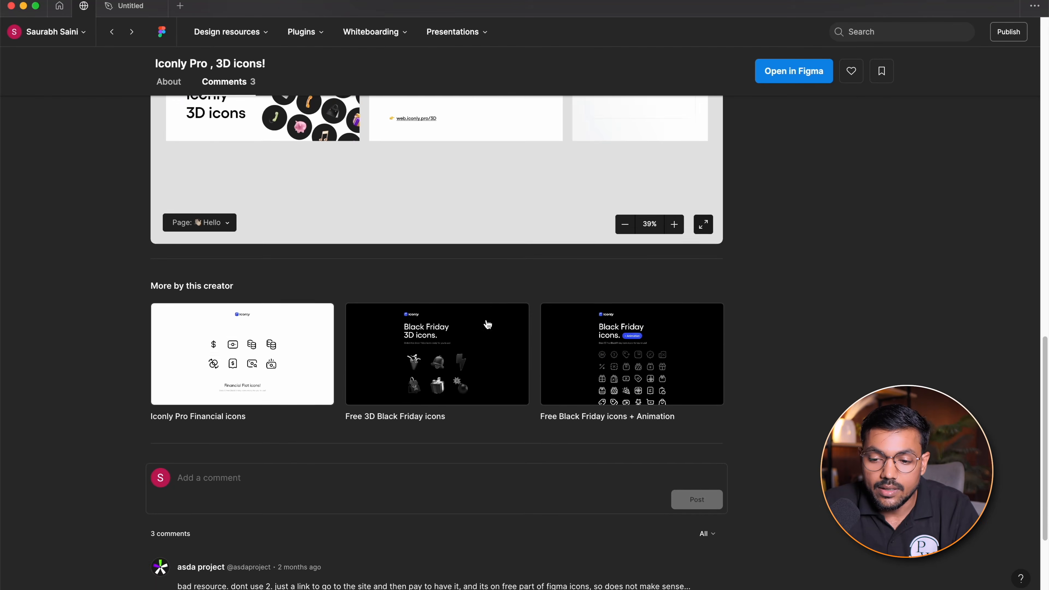
scroll(468, 313, "up", 6)
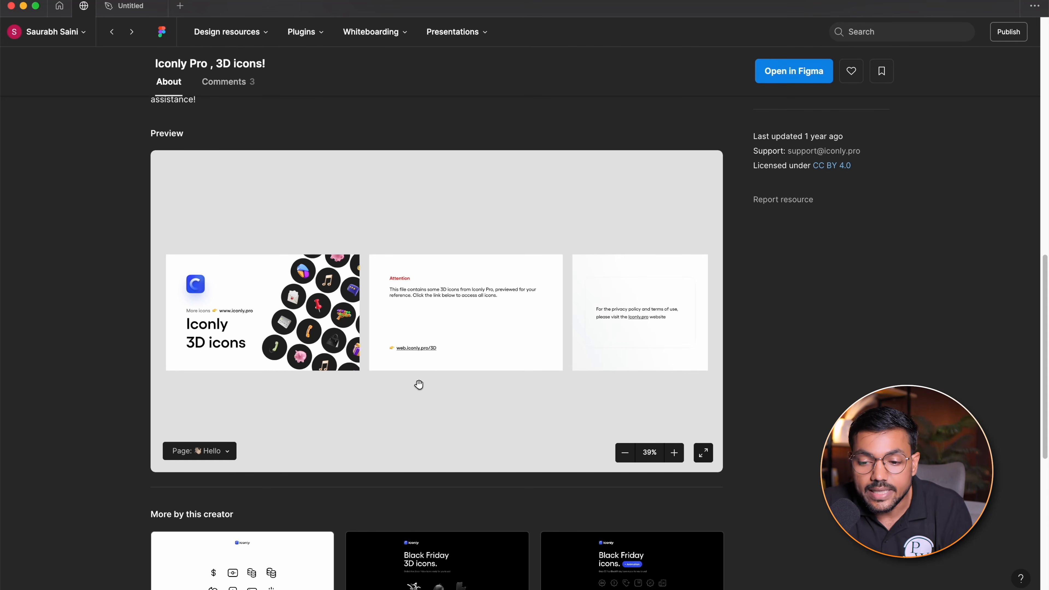
Switch the resource's preview to its Icons page
left_click_drag(380, 323, 438, 302)
left_click(213, 451)
left_click(185, 423)
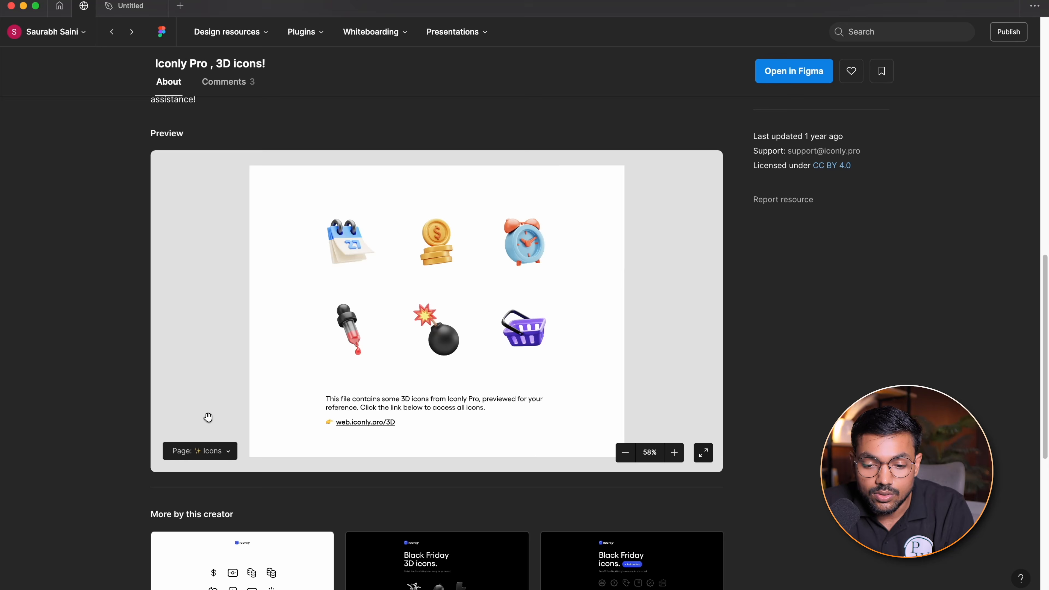
scroll(436, 258, "up", 5)
scroll(351, 251, "down", 5)
left_click_drag(370, 254, 409, 251)
Zoom in on the 3D icons in the preview, then expand the preview to the large view and collapse it again
scroll(433, 232, "up", 3)
scroll(433, 232, "up", 2)
scroll(419, 237, "down", 4)
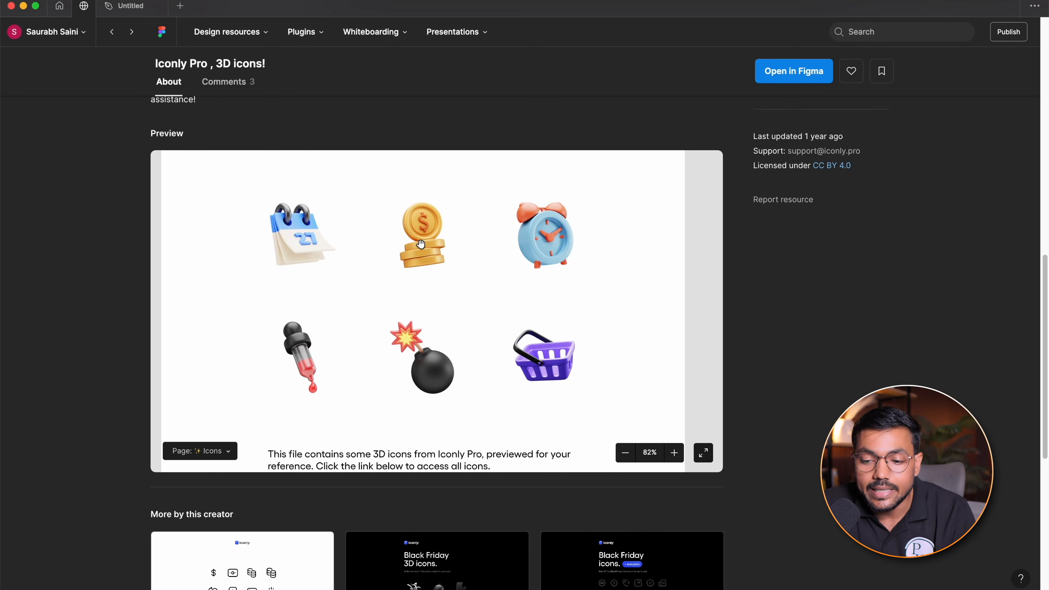
scroll(465, 295, "up", 1)
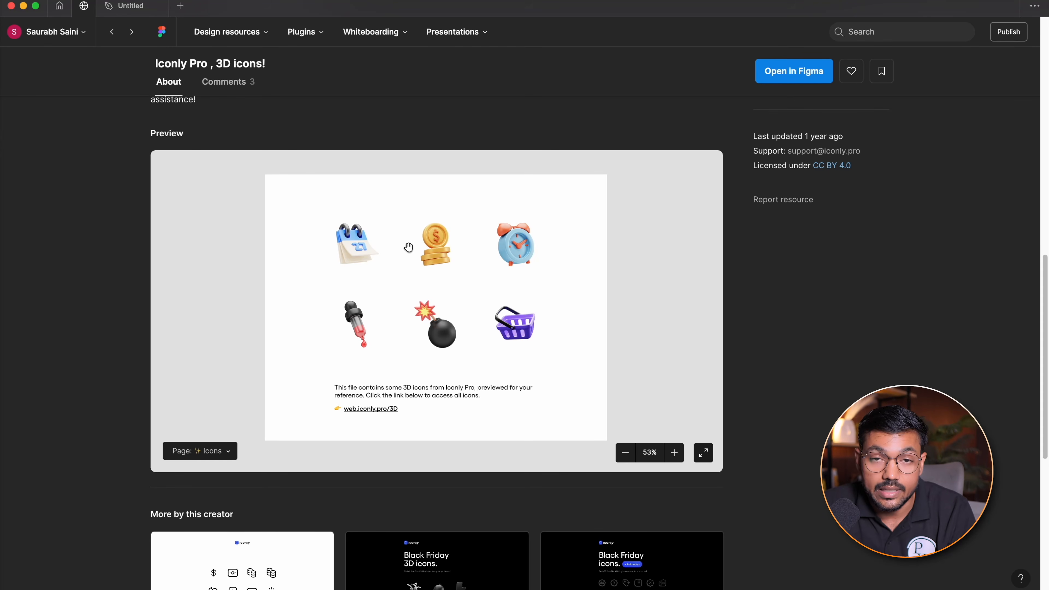
scroll(475, 284, "up", 3)
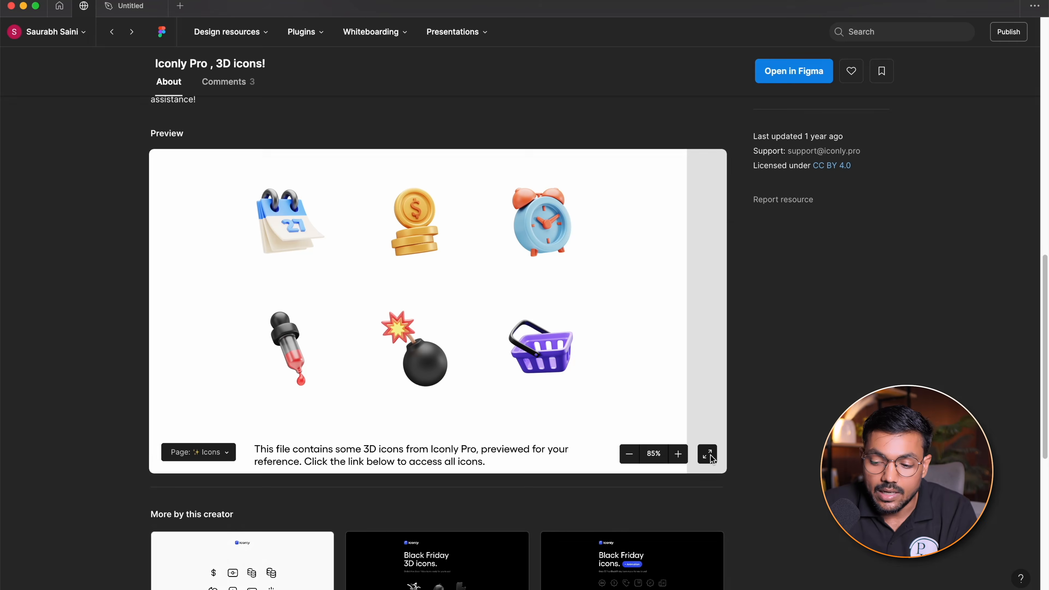
left_click(704, 453)
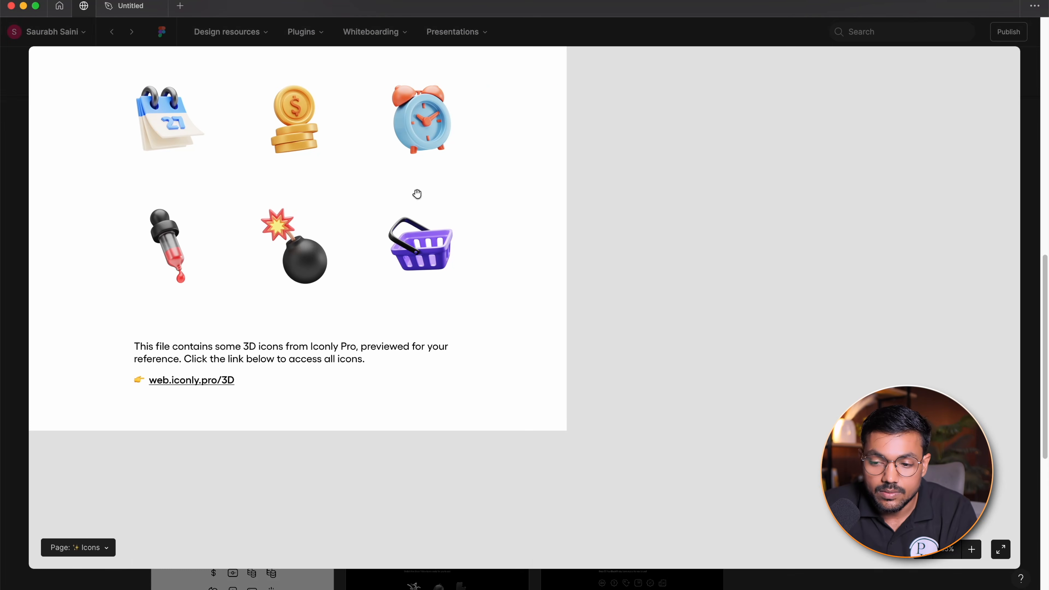
left_click(1002, 542)
View the Iconly Pro creator's Community profile and return to the 3D icons resource page
scroll(787, 375, "down", 2)
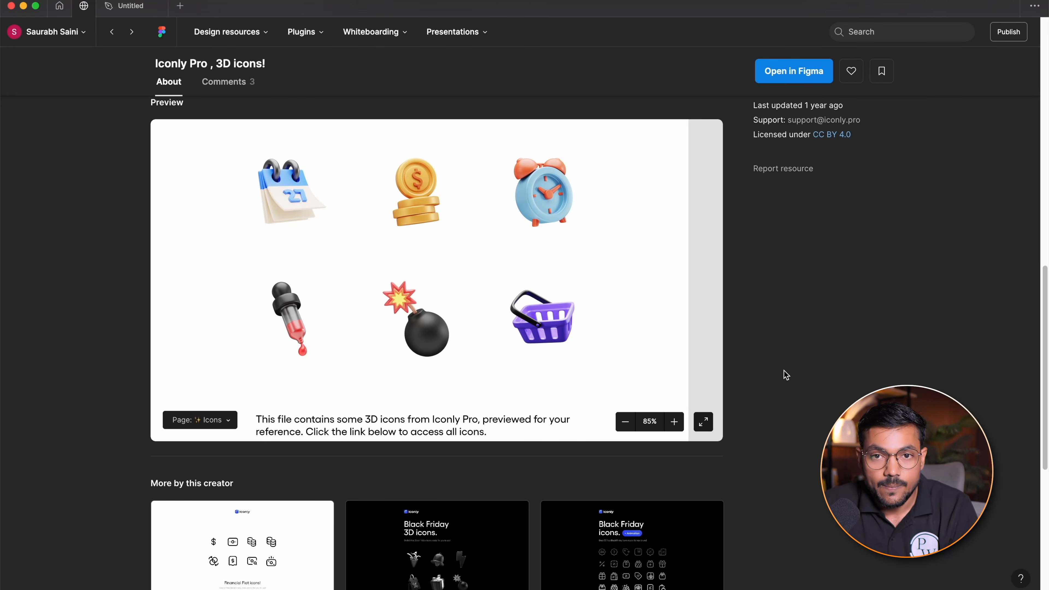
scroll(786, 375, "down", 5)
scroll(393, 335, "up", 15)
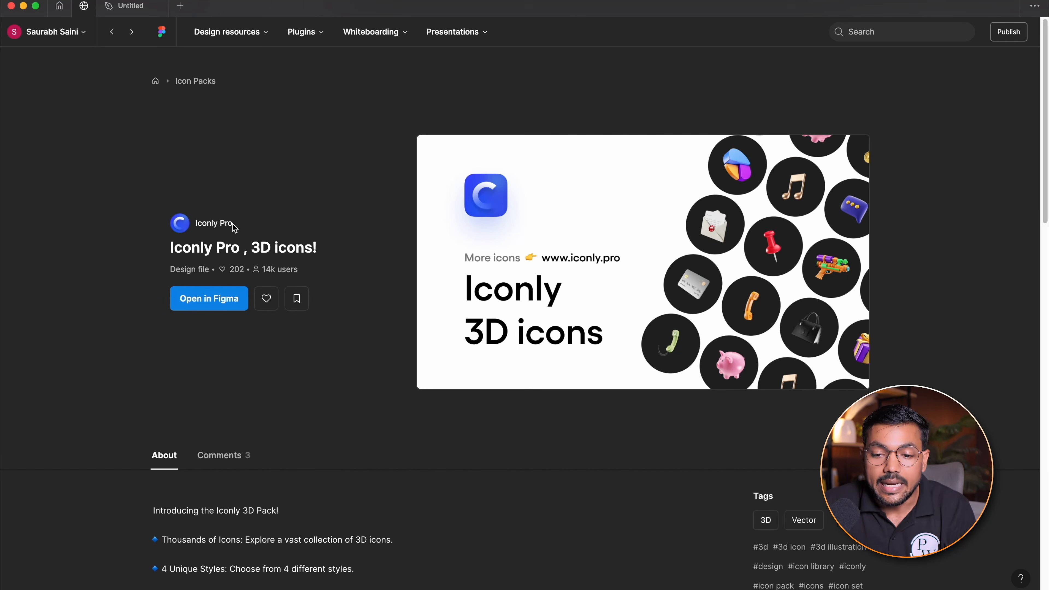
left_click(214, 228)
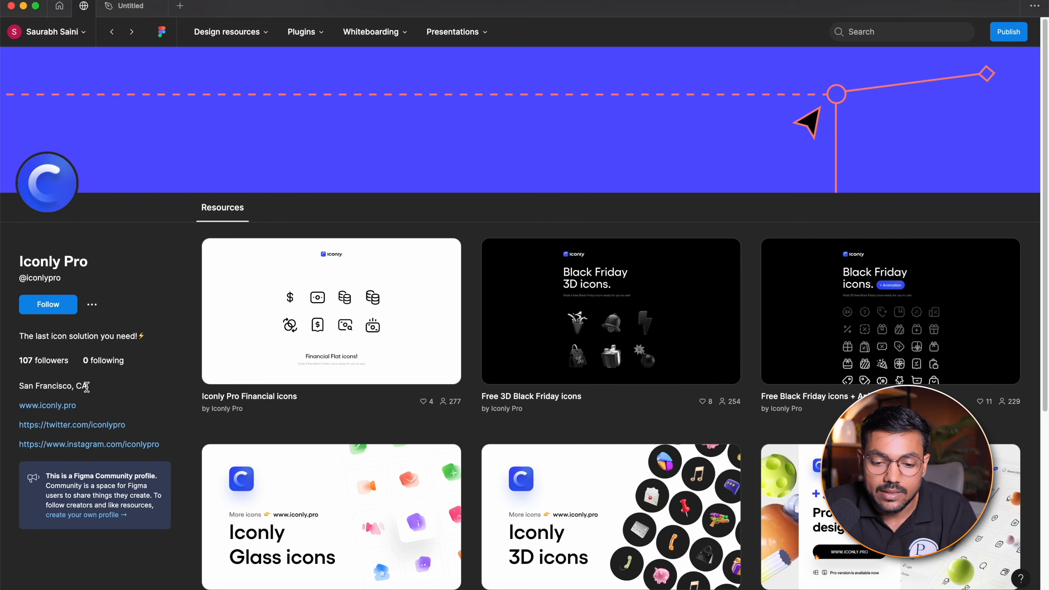
left_click(111, 33)
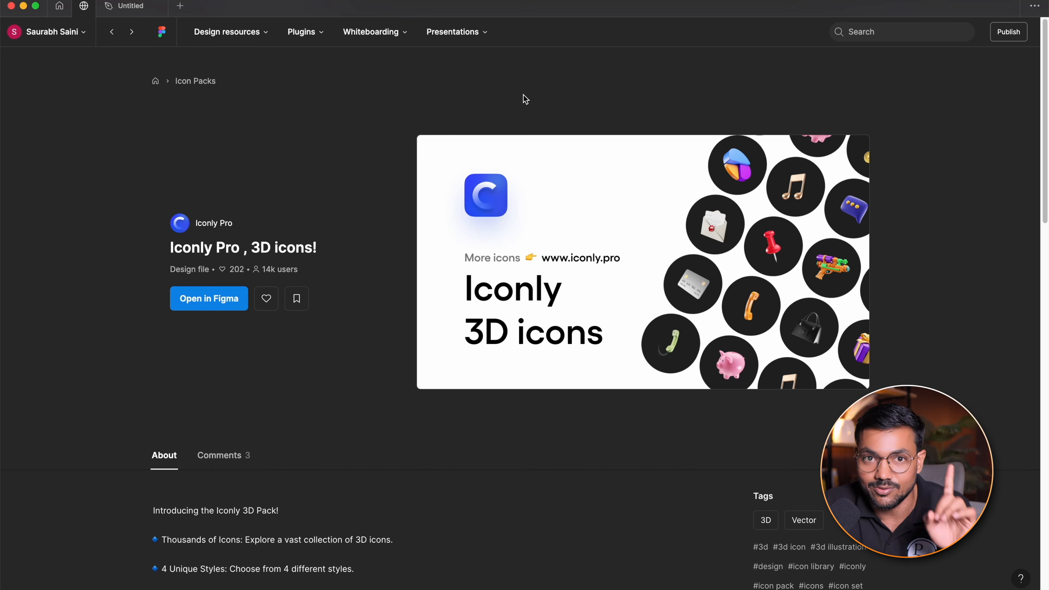
Find the iOS 15 UI Kit for Figma among the Community home page's design resources and open it as a design file
left_click(161, 33)
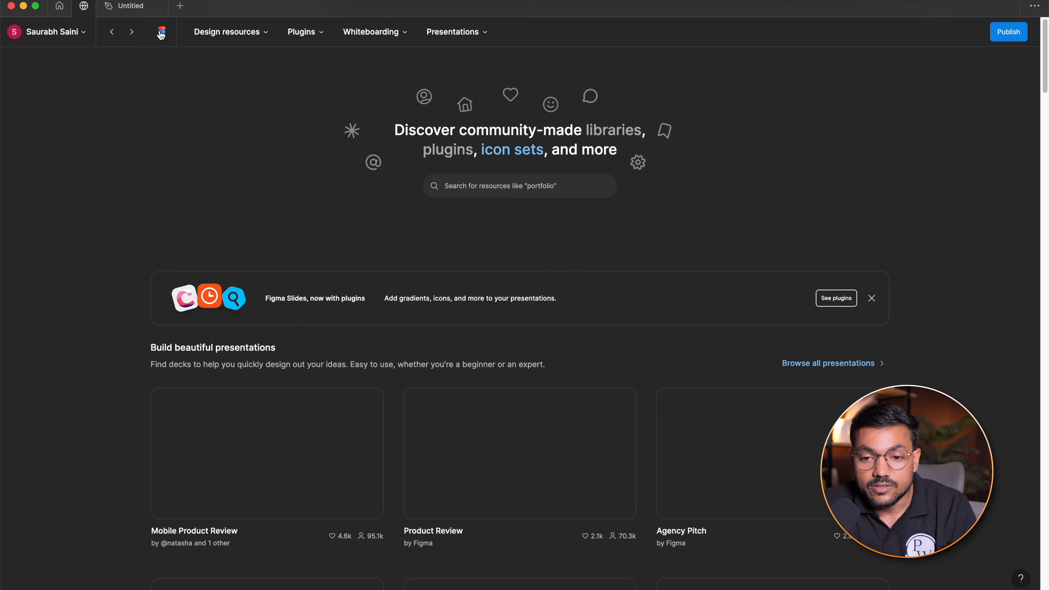
scroll(659, 307, "down", 5)
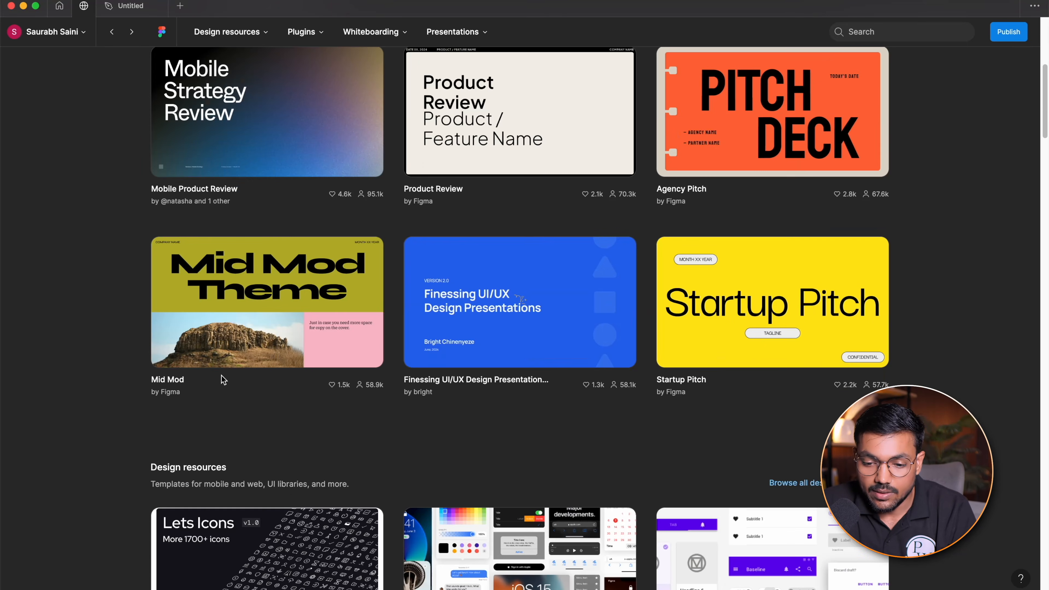
scroll(160, 352, "down", 7)
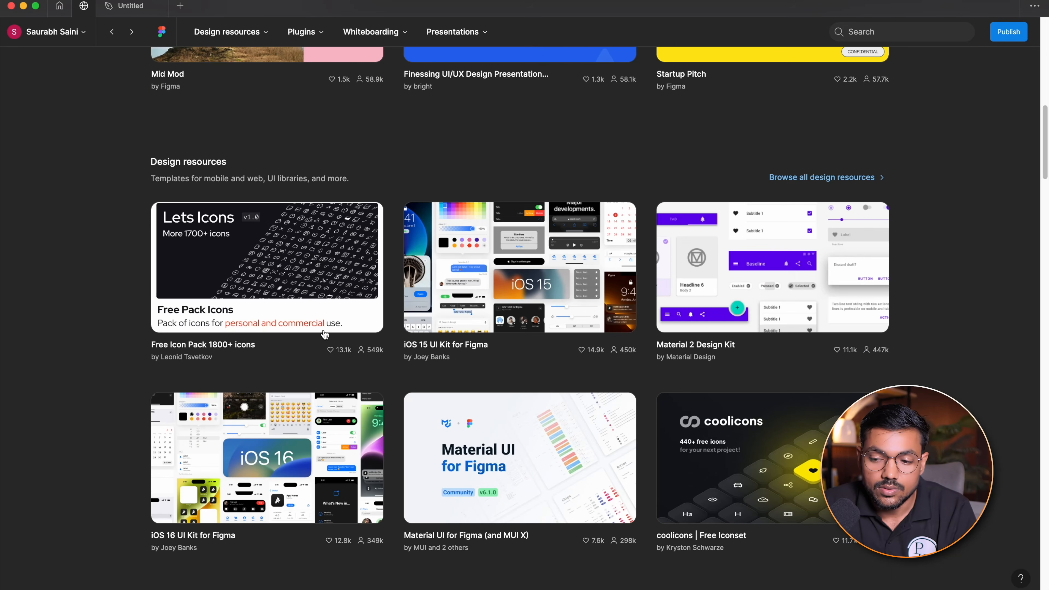
scroll(327, 333, "up", 15)
scroll(621, 324, "down", 15)
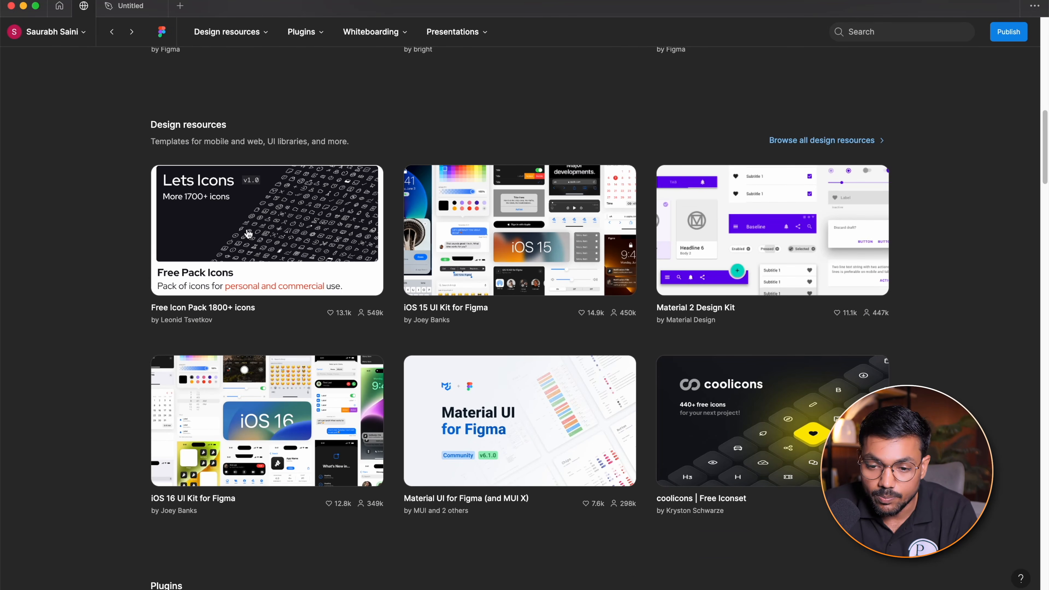
left_click(511, 253)
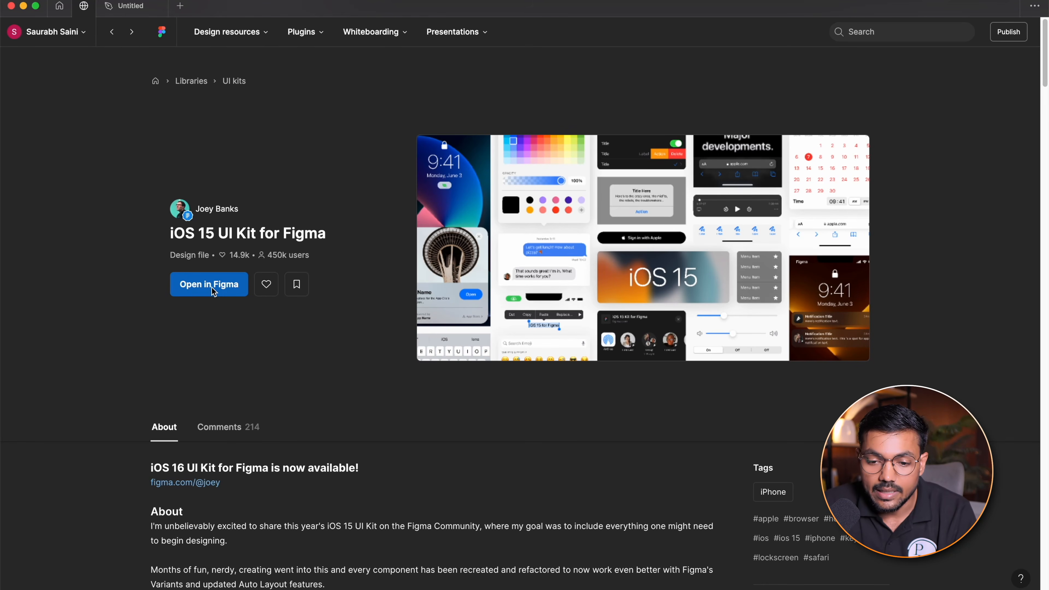
left_click(212, 291)
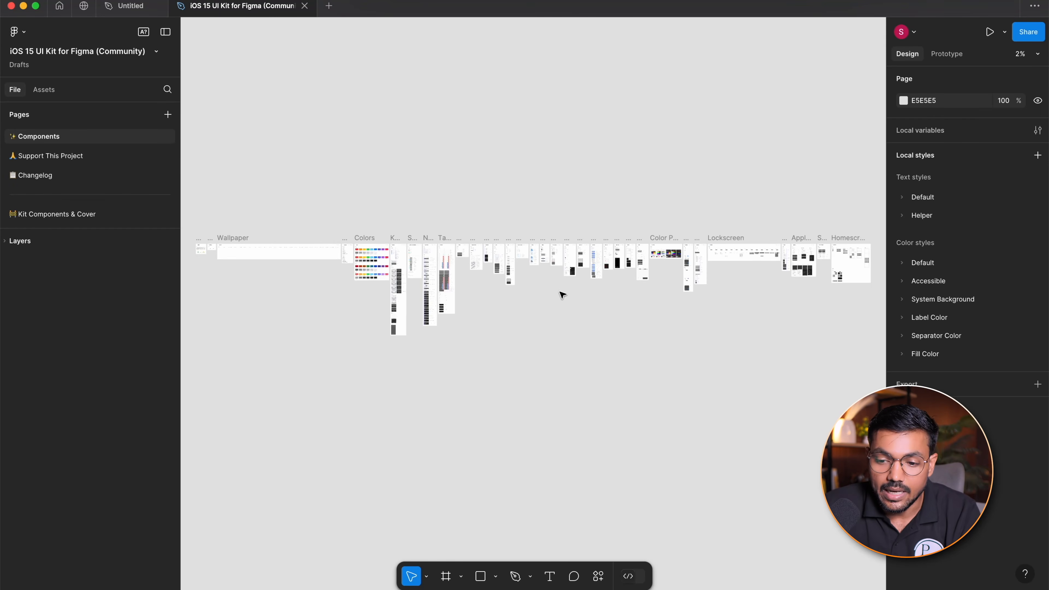
Hide the editor interface and look over the Colors, Keyboard and Status Bar boards of the iOS 15 UI Kit
scroll(645, 278, "left", 3)
scroll(466, 231, "up", 5)
key("super+backslash")
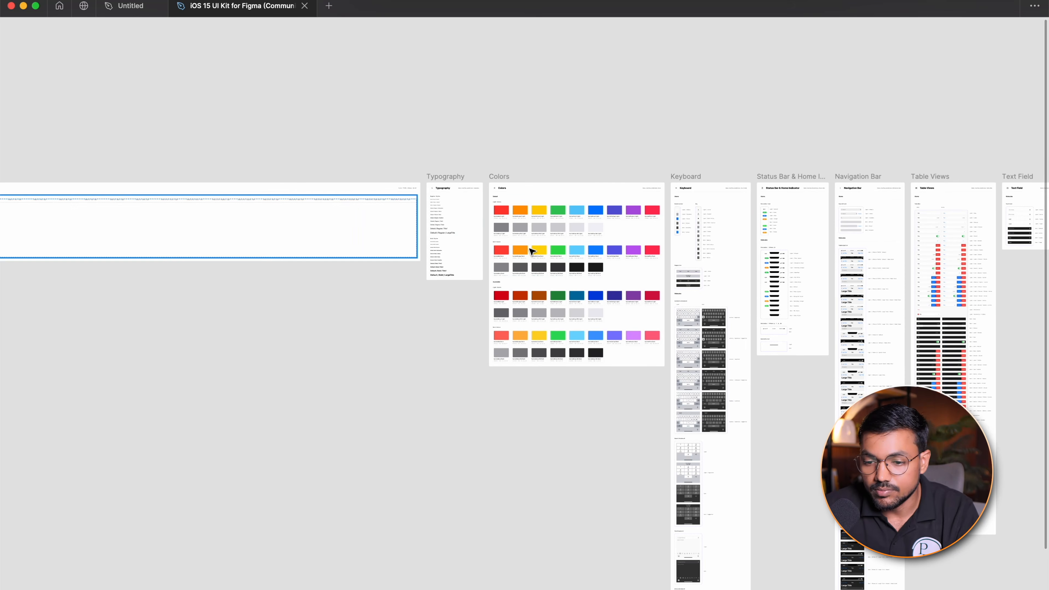
scroll(534, 248, "up", 5)
scroll(721, 229, "down", 2)
scroll(520, 232, "right", 5)
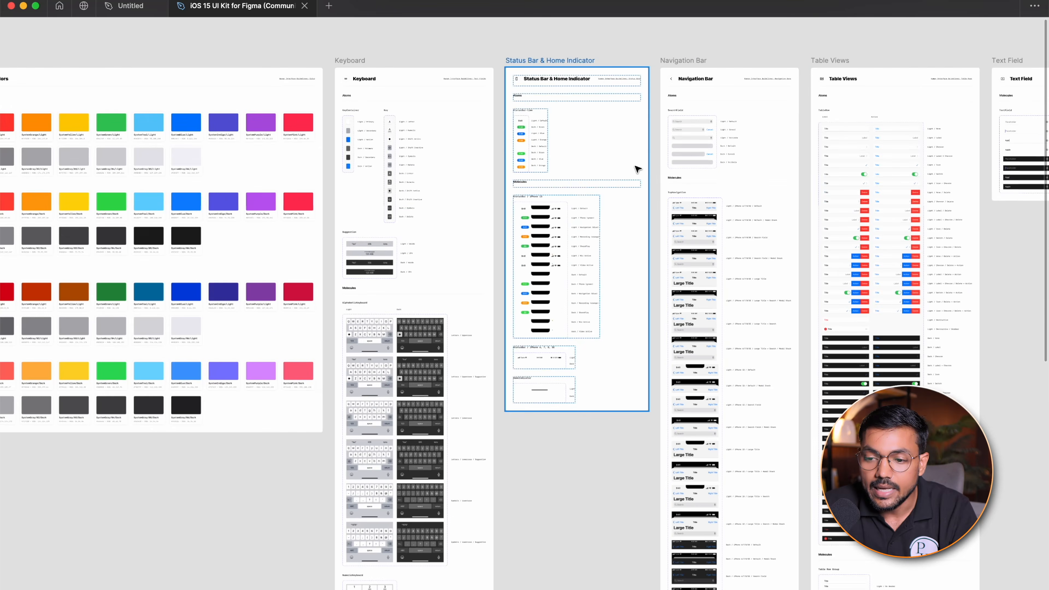
Inspect the Status Bar & Home Indicator components up close, survey the boards up to Buttons, and show the editor interface again
scroll(555, 227, "up", 5)
scroll(408, 175, "up", 5)
scroll(578, 358, "up", 5)
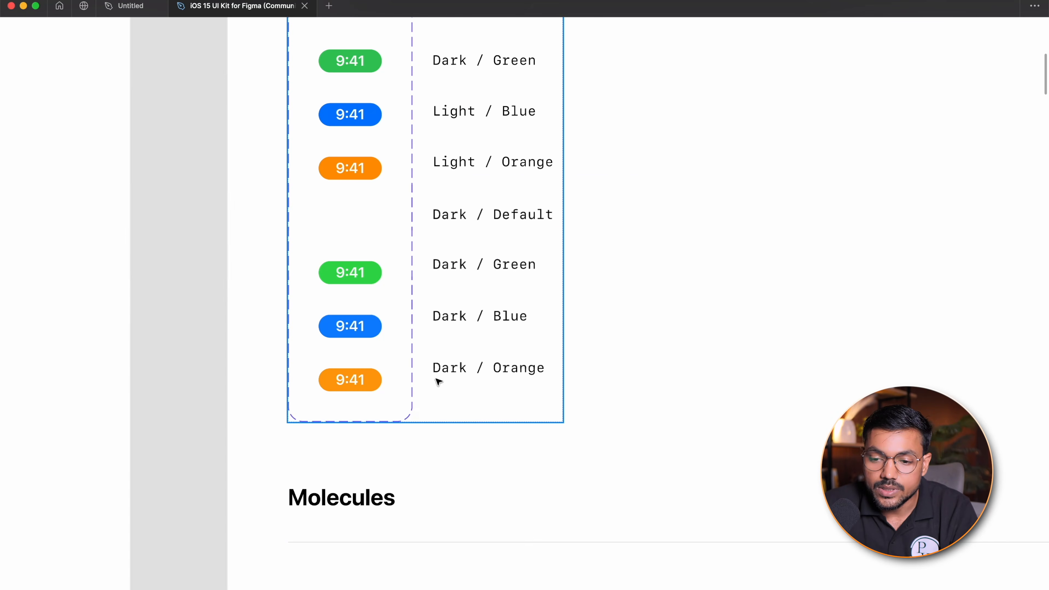
scroll(344, 290, "down", 8)
scroll(538, 203, "right", 10)
scroll(545, 186, "down", 6)
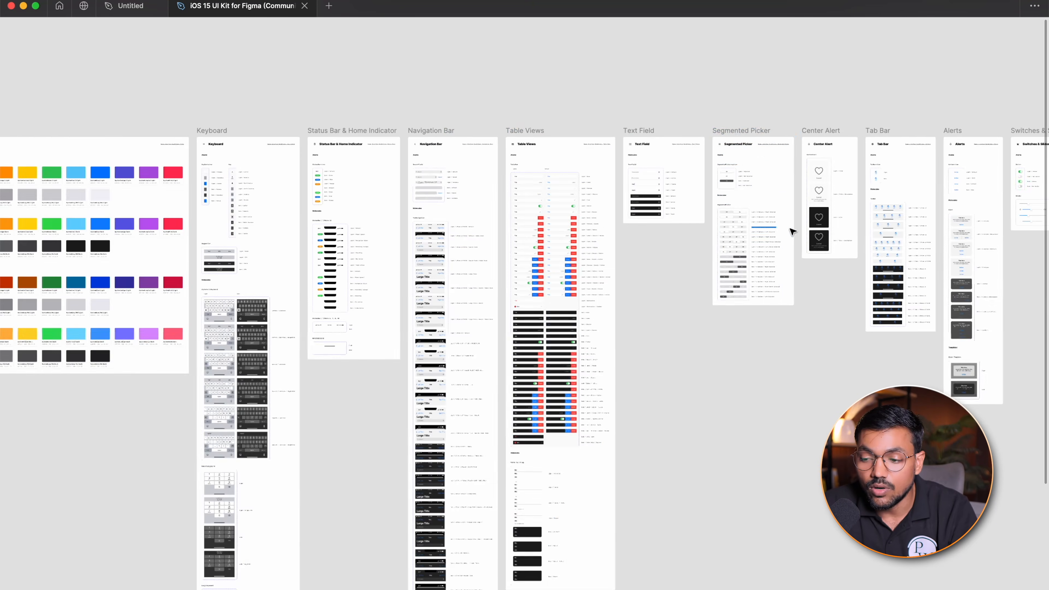
scroll(519, 175, "right", 10)
key("super+backslash")
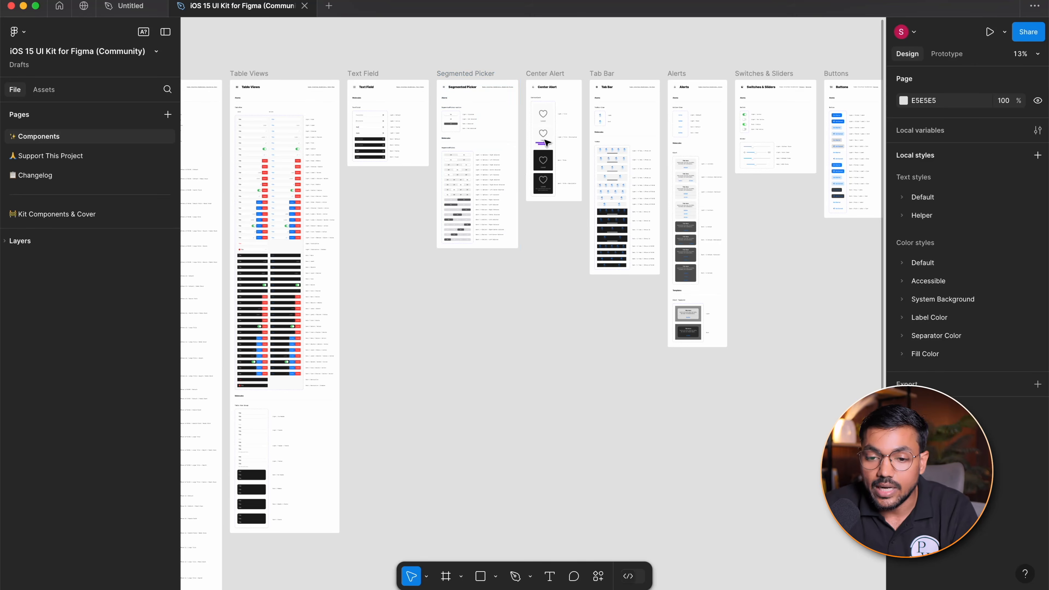
scroll(578, 206, "left", 5)
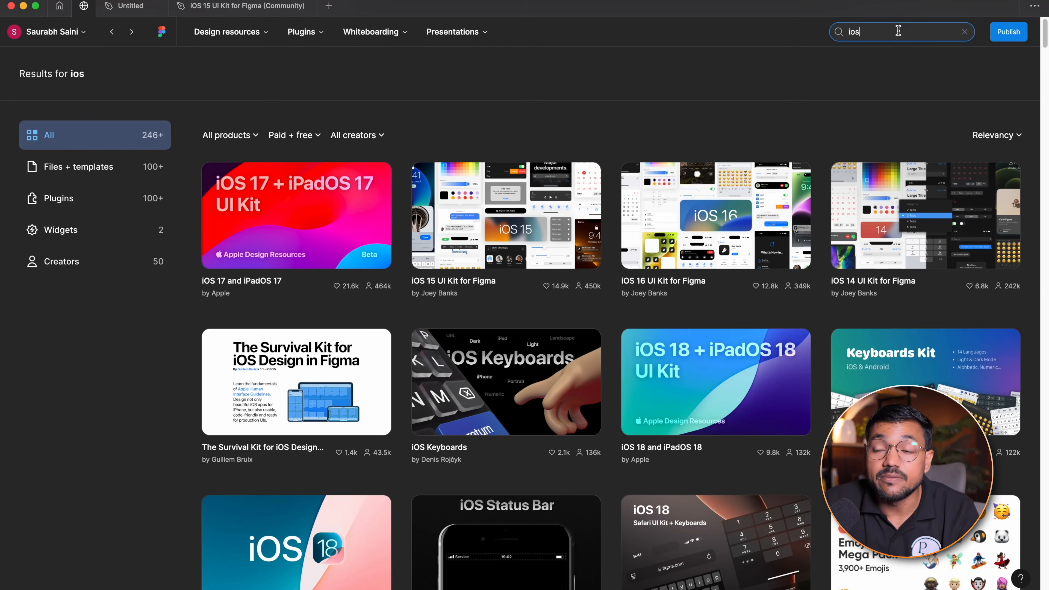
Return from the Community search results to the team's projects and open the Untitled design file in Project 3
left_click(466, 86)
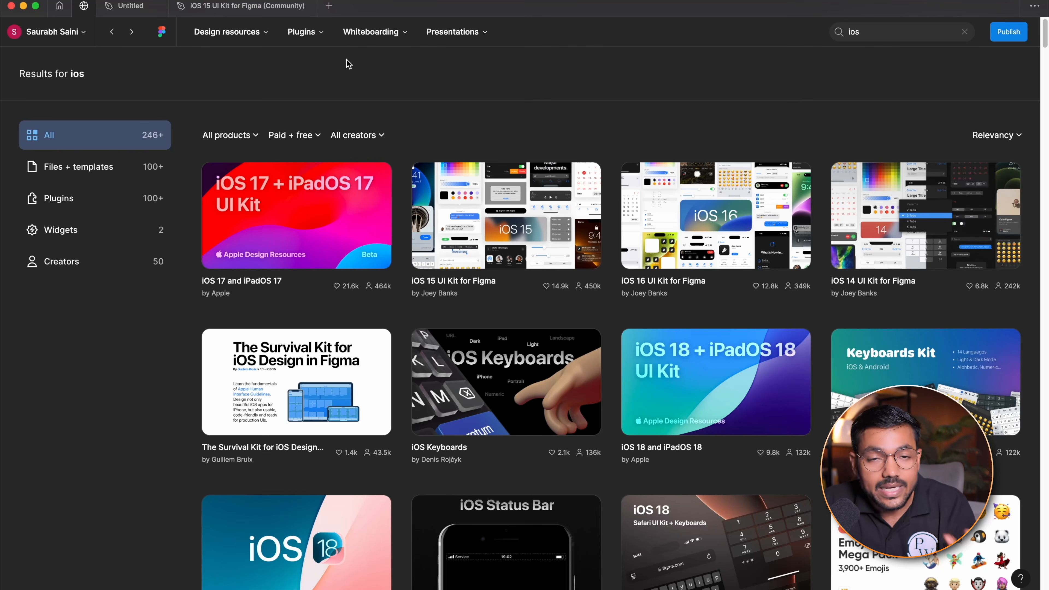
left_click(60, 6)
mouse_move(181, 17)
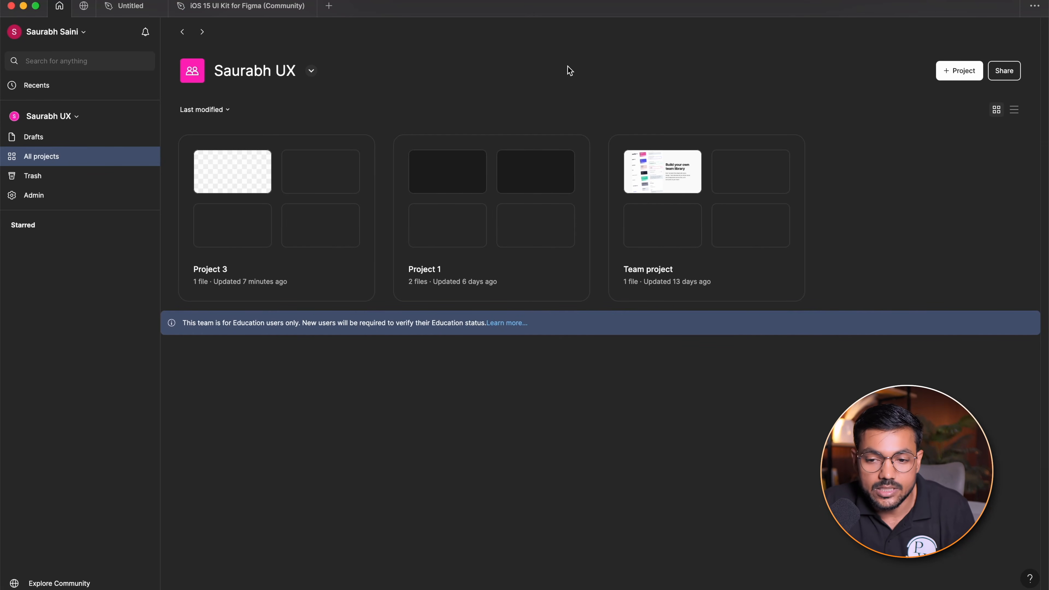
mouse_move(247, 198)
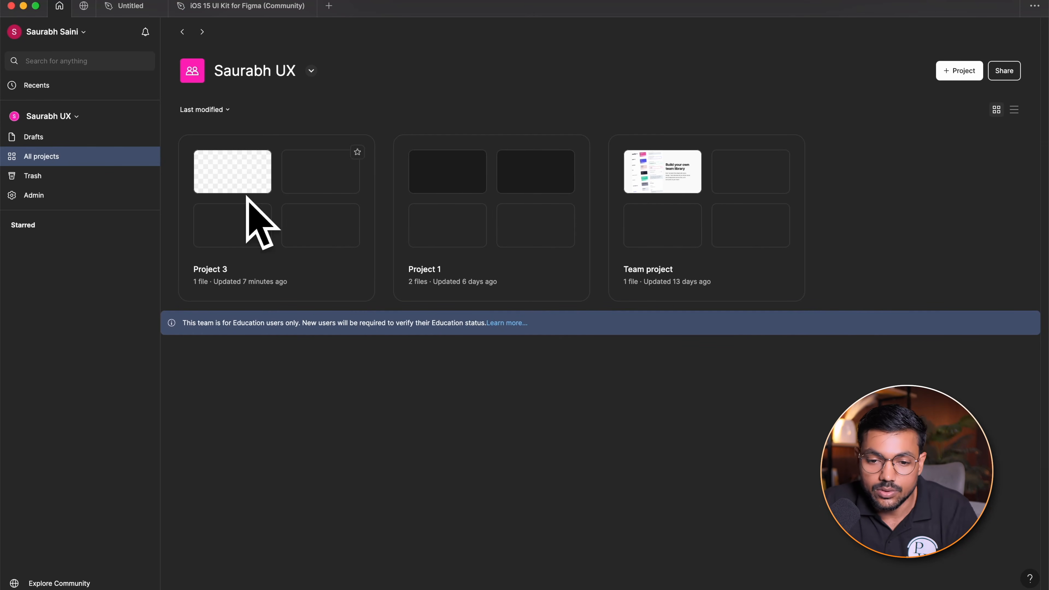
left_click(254, 280)
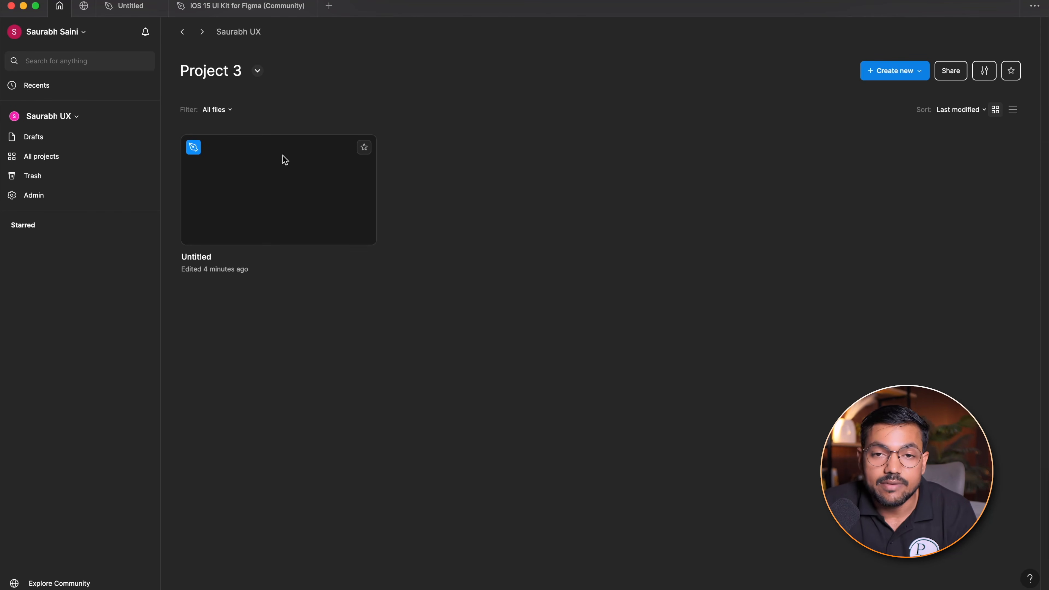
double_click(309, 198)
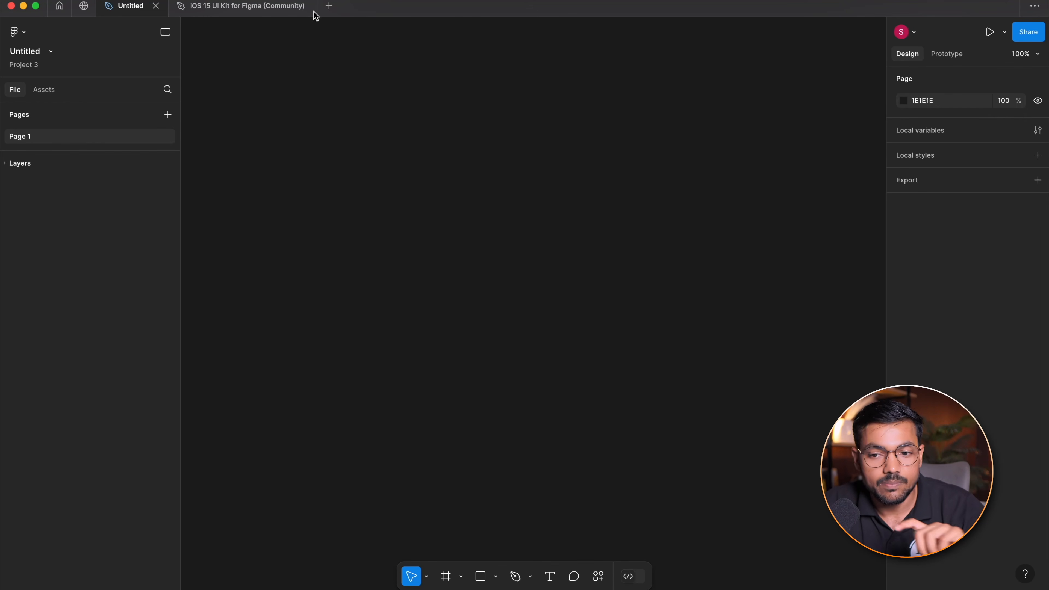
Close the Community page and the iOS 15 UI Kit file, leaving only the Untitled file open
left_click(59, 7)
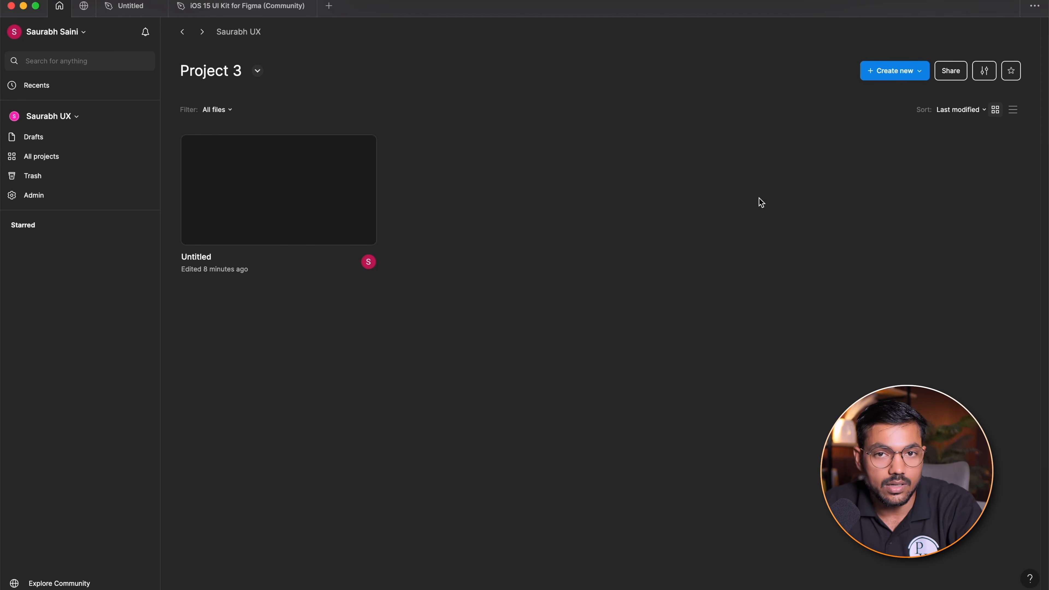
left_click(86, 7)
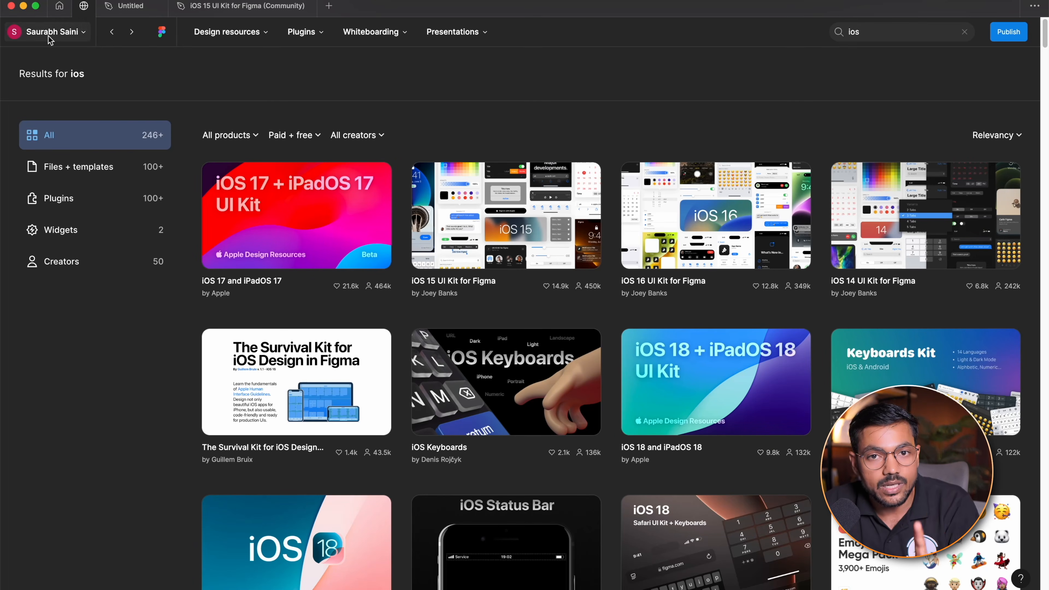
right_click(85, 12)
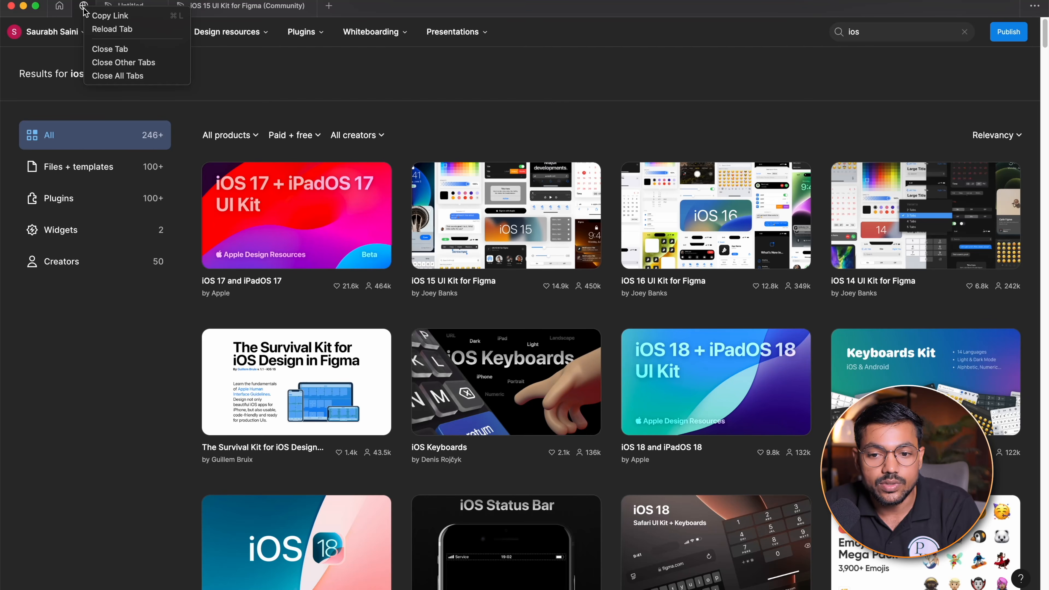
left_click(109, 48)
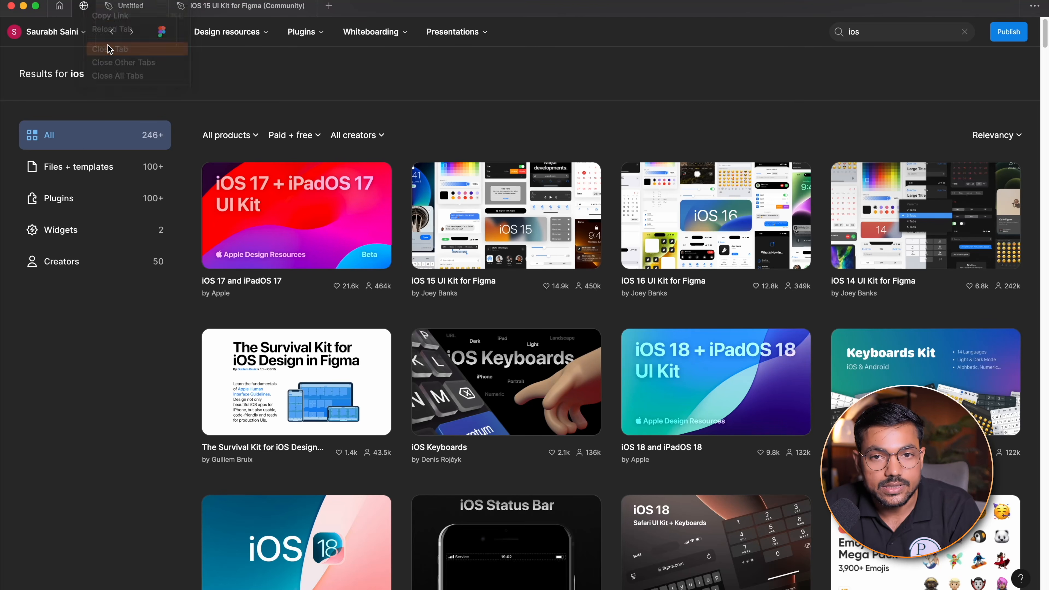
left_click(97, 6)
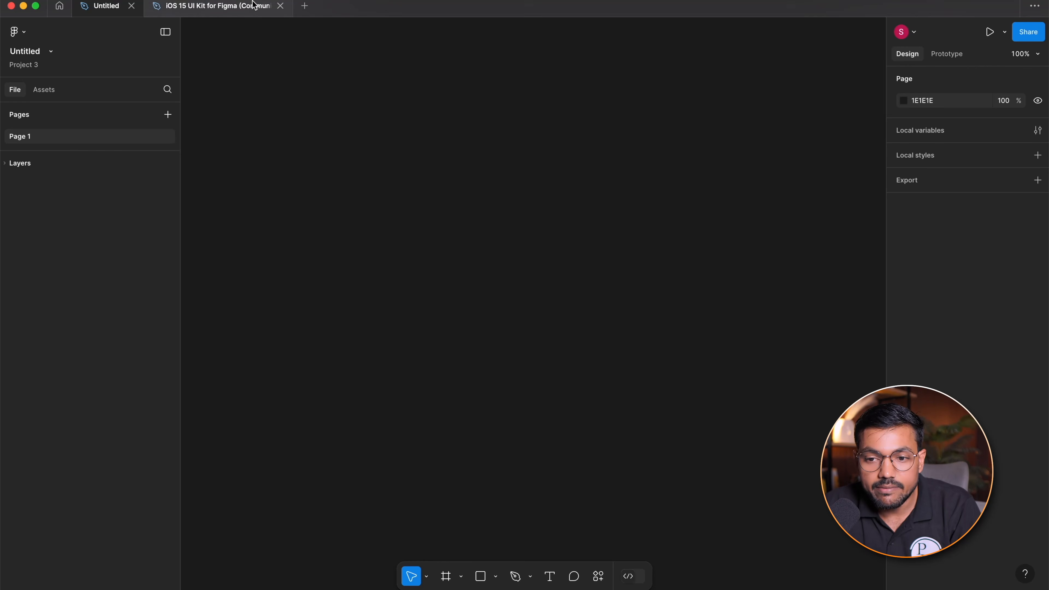
left_click(270, 8)
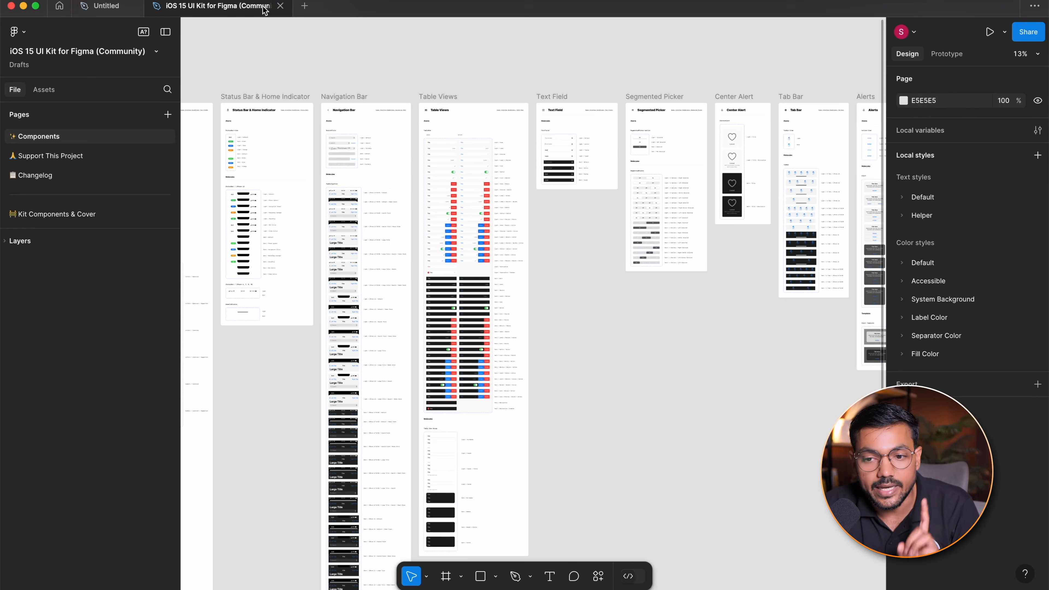
left_click(281, 7)
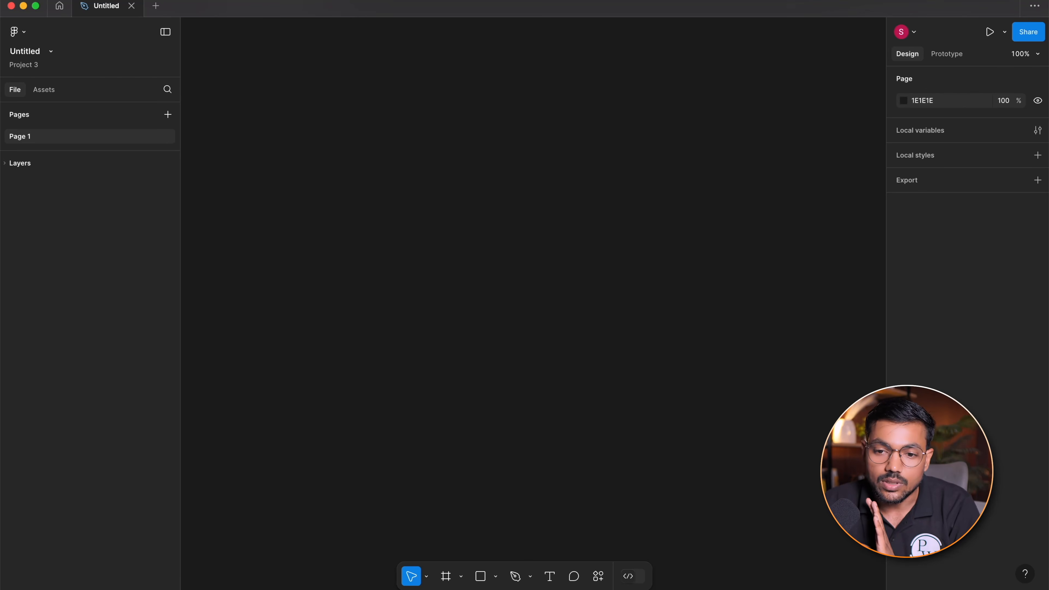
View the new-file page with its design file, FigJam board and slide deck options, and close it
left_click(156, 5)
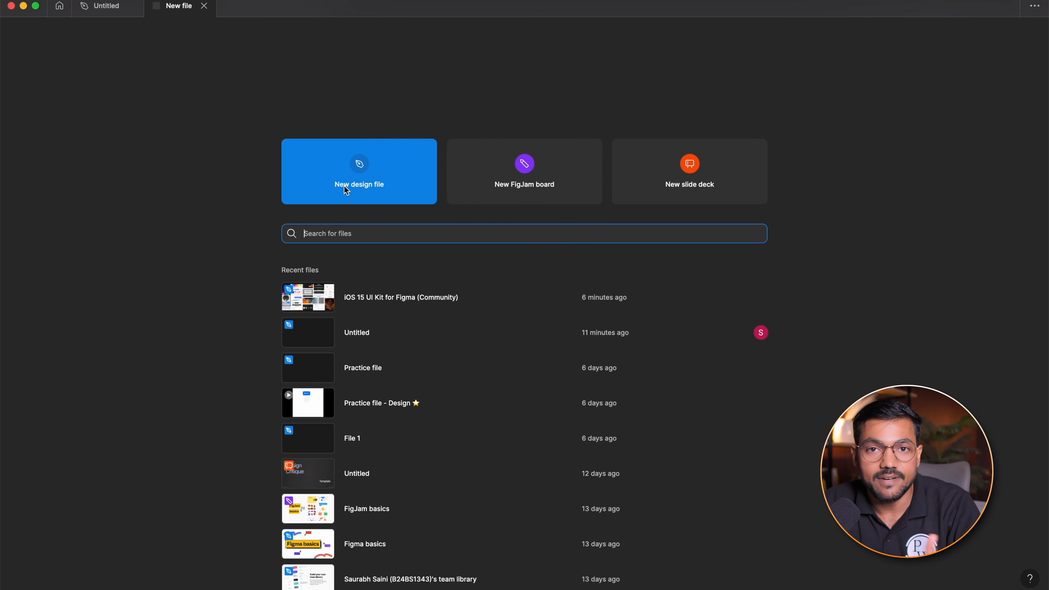
left_click(204, 7)
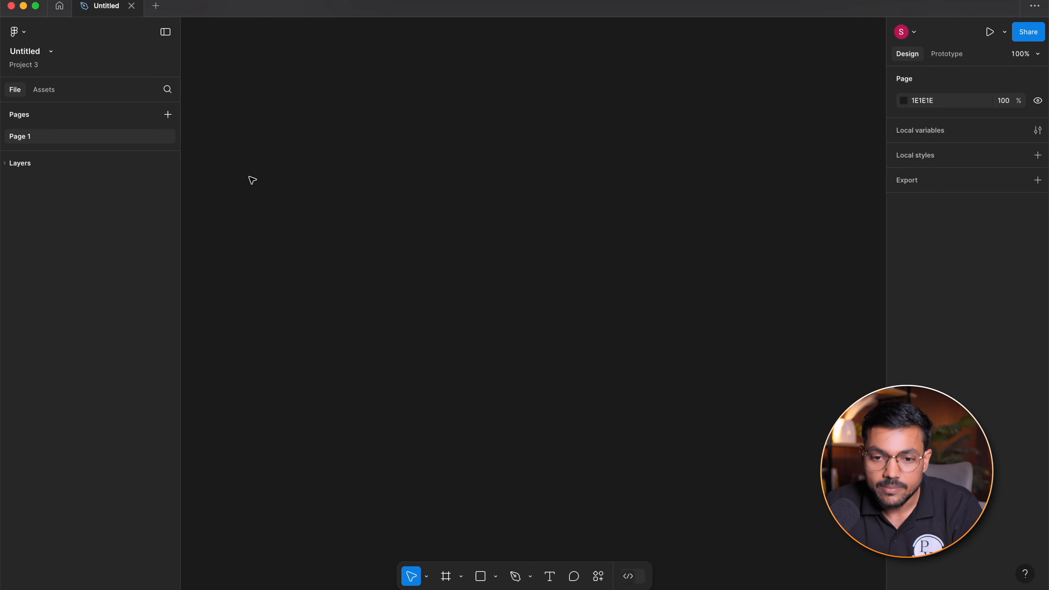
Look through the Untitled file's main command groups, such as File, Edit, View, Object and Text
left_click(17, 38)
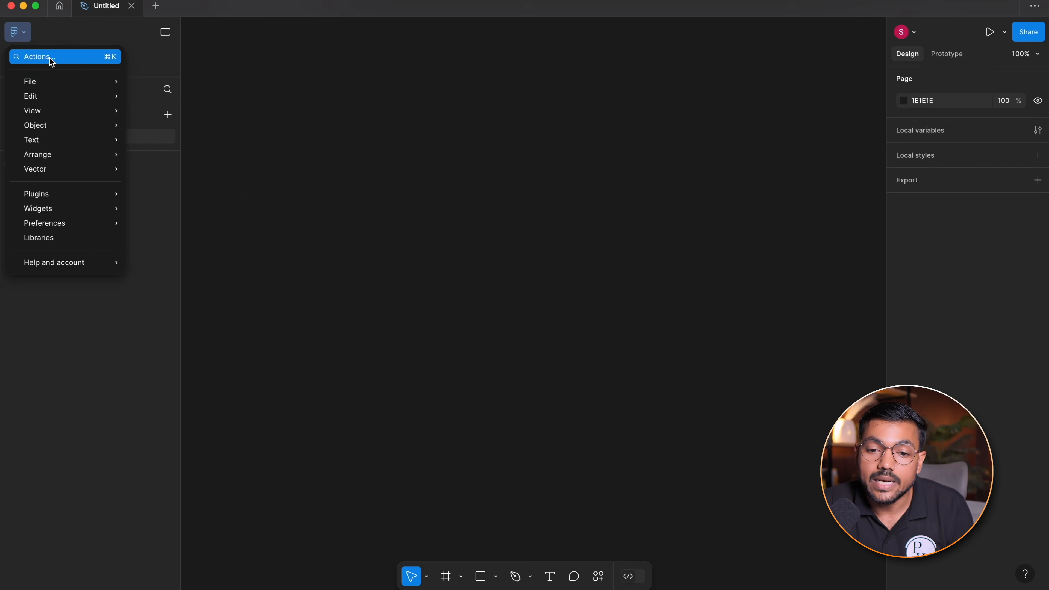
mouse_move(67, 133)
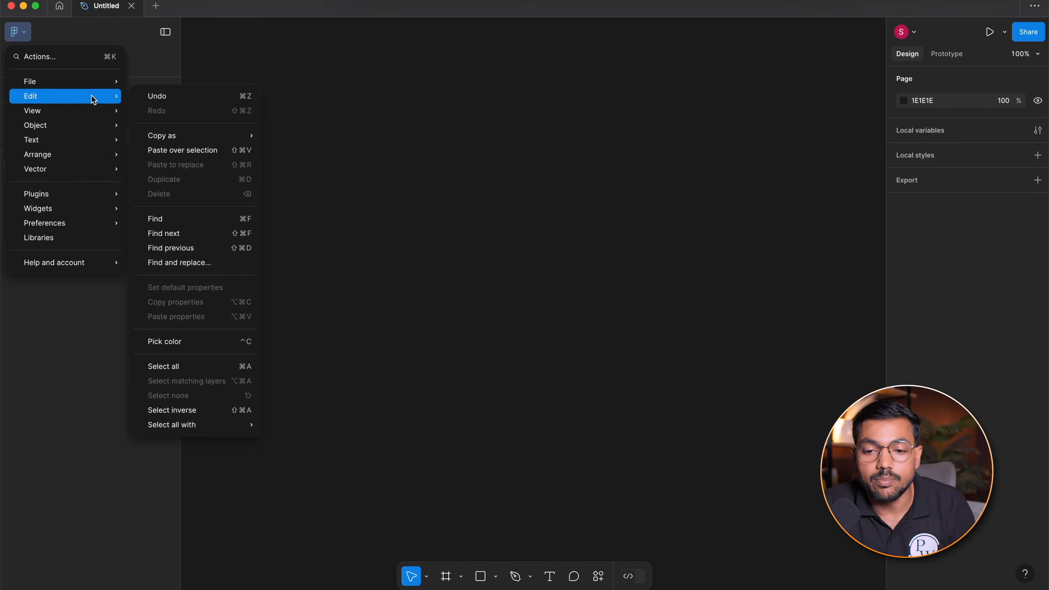
mouse_move(99, 83)
mouse_move(79, 113)
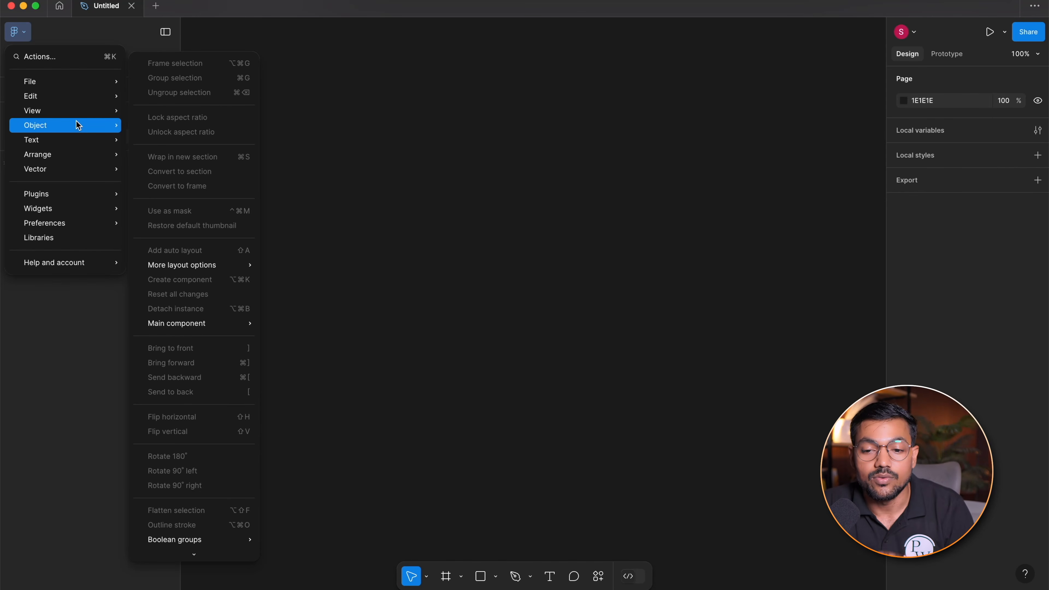
mouse_move(89, 138)
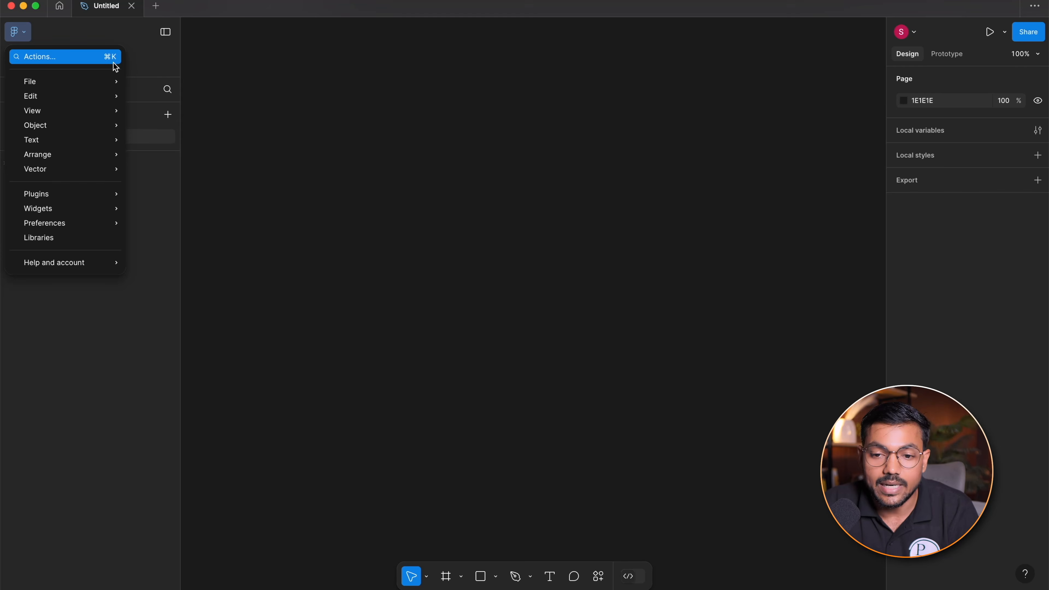
left_click(426, 152)
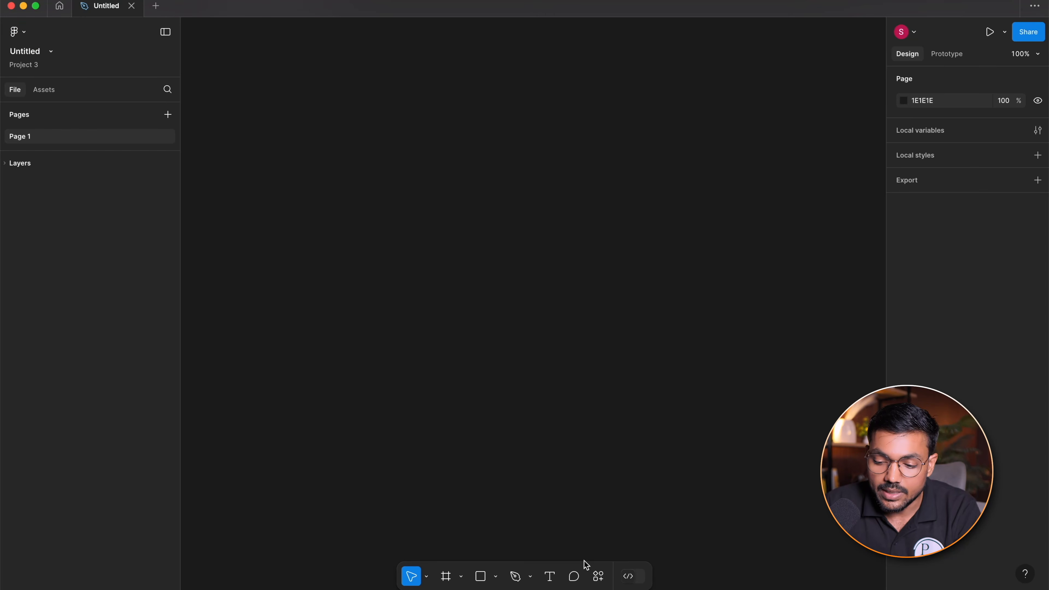
Bring up the Actions quick search both directly and from the main commands, dismissing it each time
left_click(598, 576)
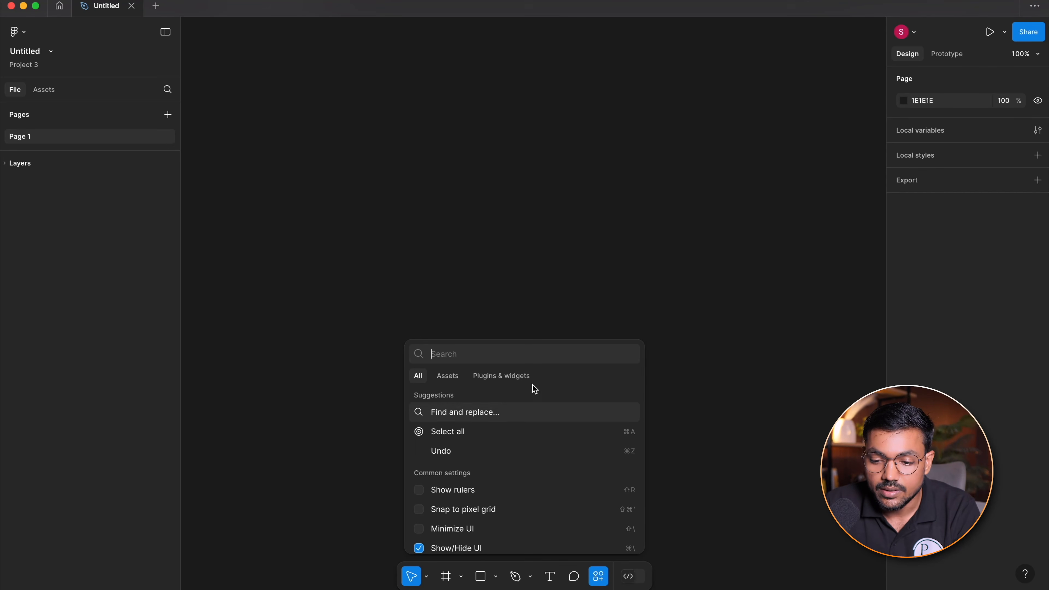
left_click(362, 141)
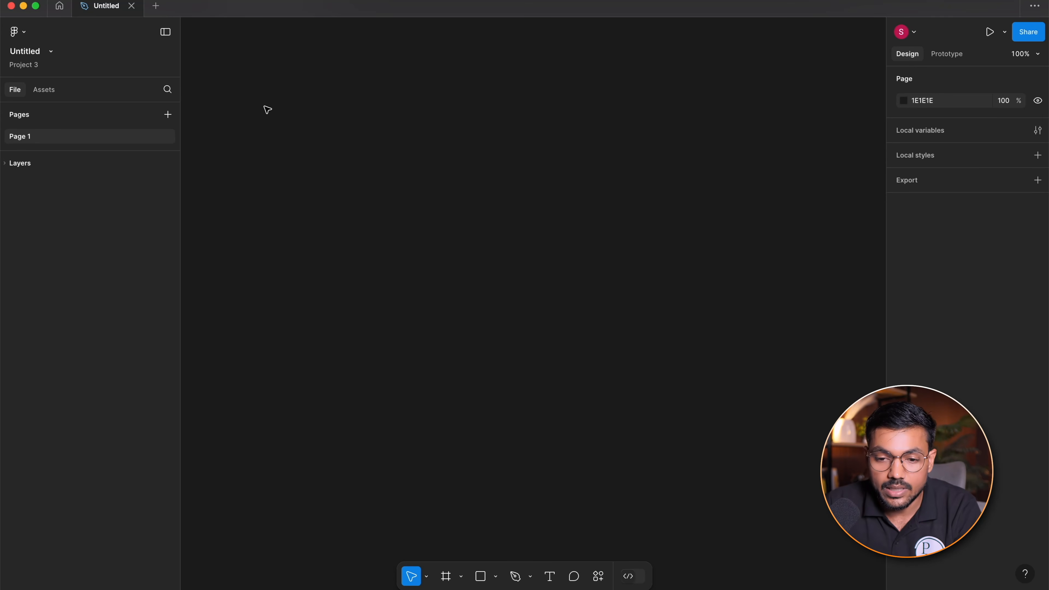
left_click(24, 39)
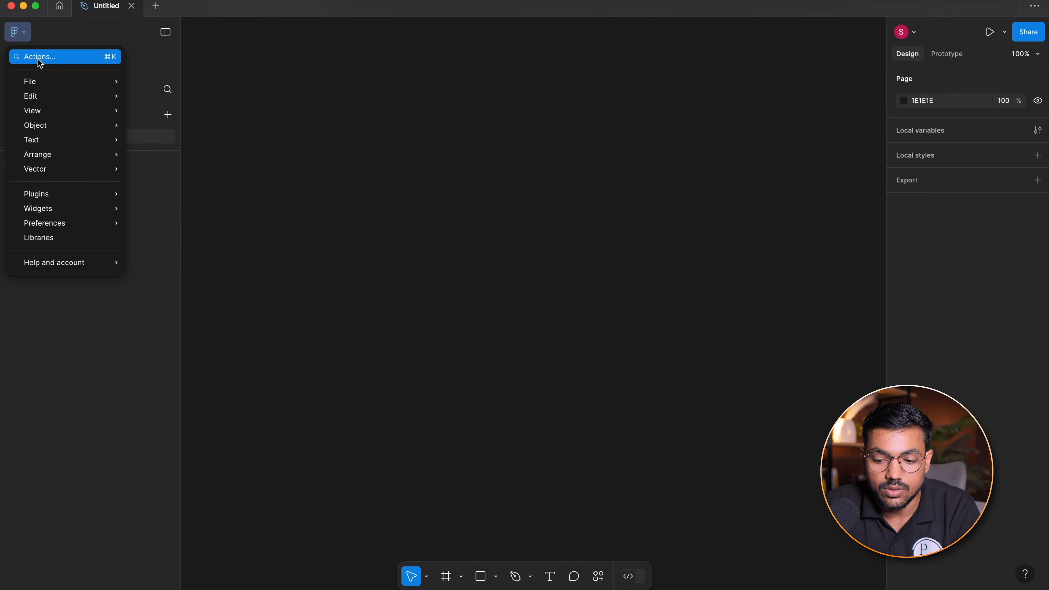
left_click(38, 58)
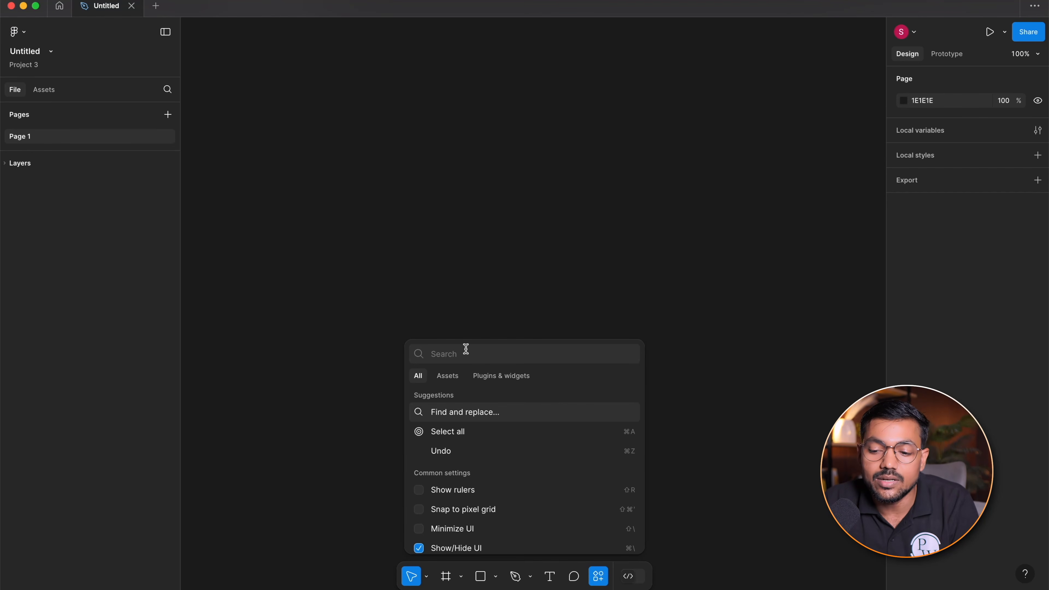
left_click(700, 501)
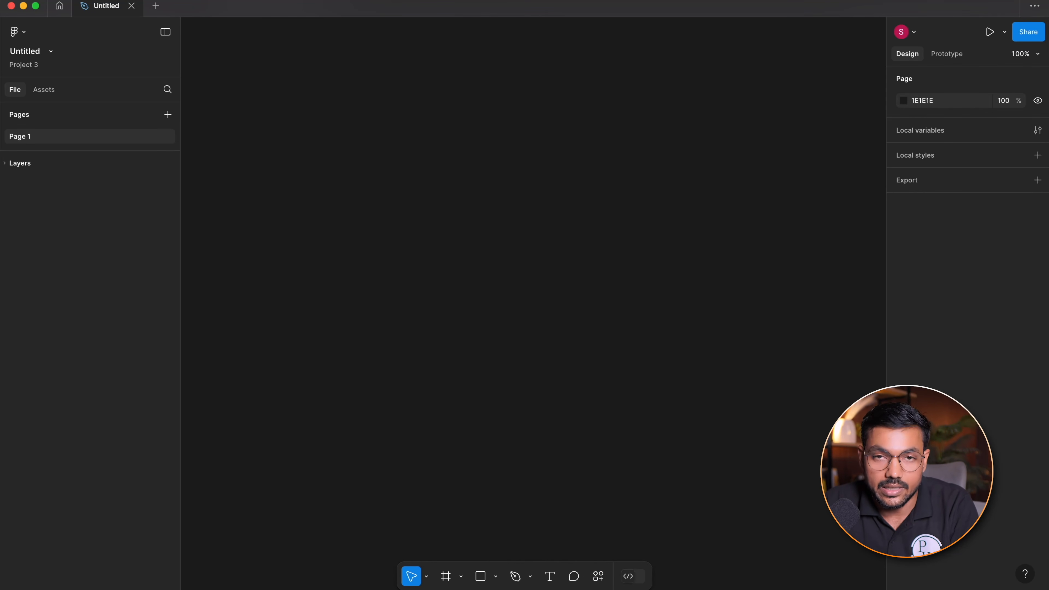
Compare the main Edit commands with the empty canvas's context commands, including its Plugins and Widgets options
left_click(18, 33)
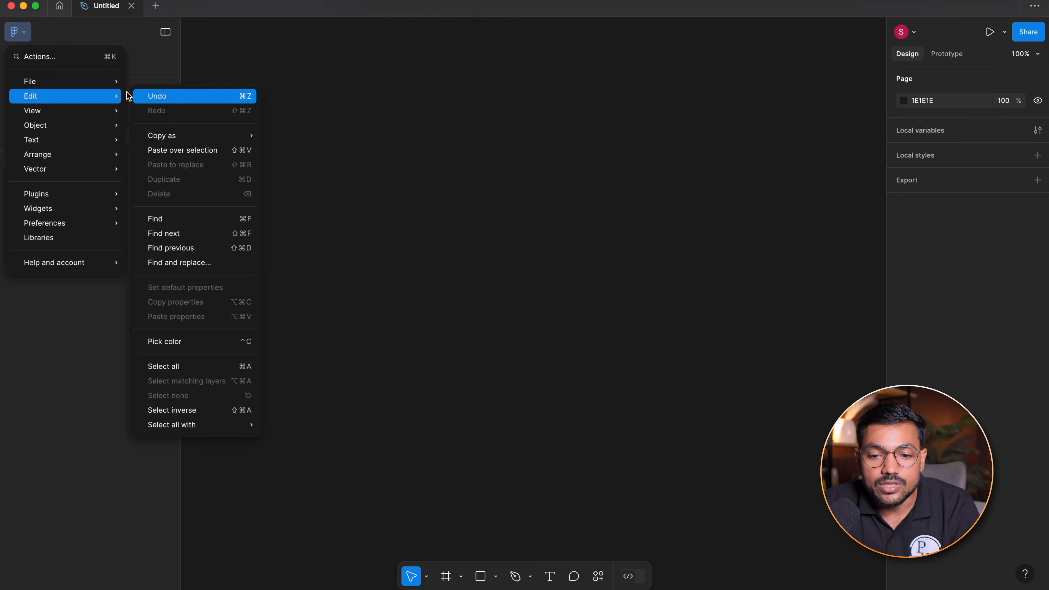
left_click(518, 107)
right_click(420, 139)
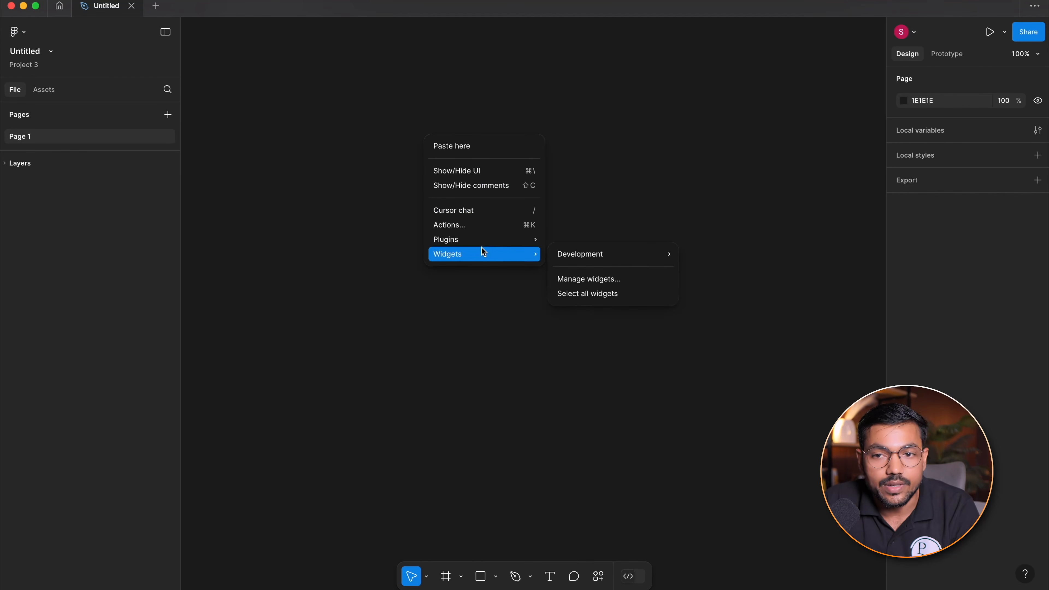
mouse_move(479, 243)
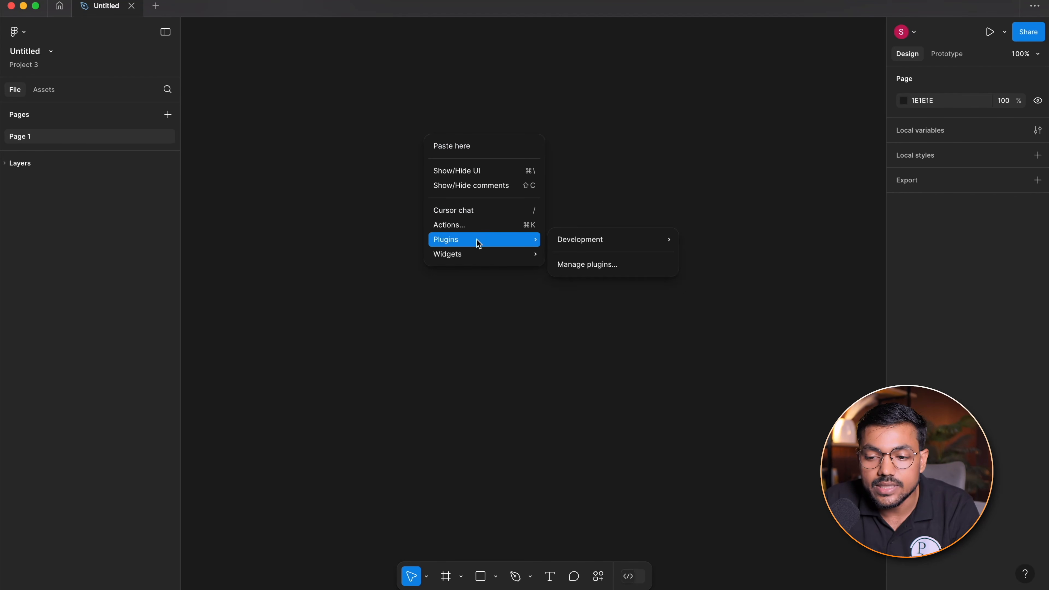
left_click(366, 209)
Draw a frame of about 371 × 498 on the empty canvas
key("f")
left_click_drag(345, 94, 569, 395)
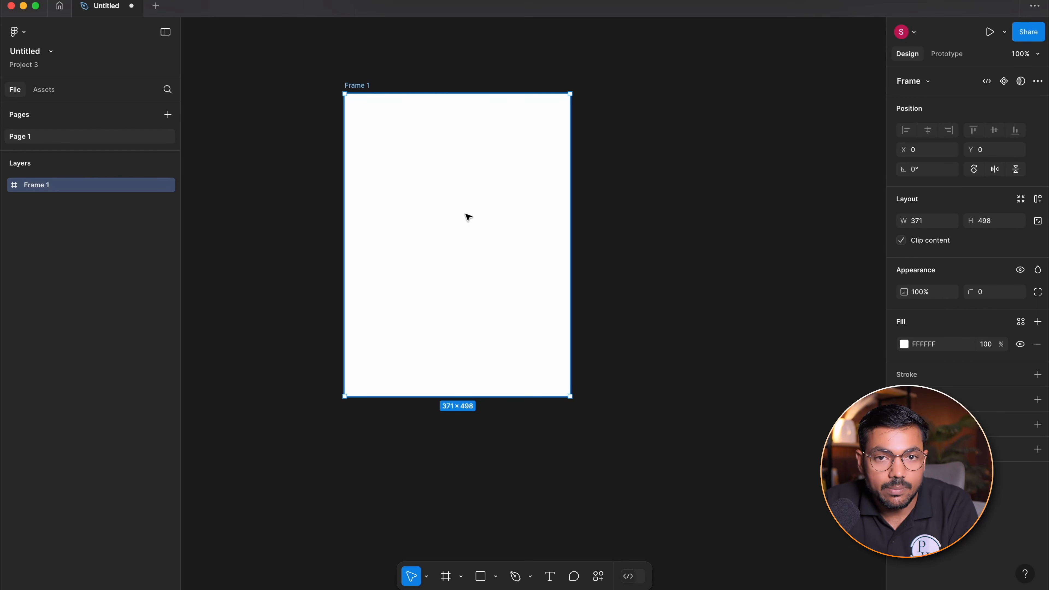
left_click_drag(450, 185, 527, 243)
Look over the frame's context commands, and check the Edit commands offered with nothing selected
right_click(538, 269)
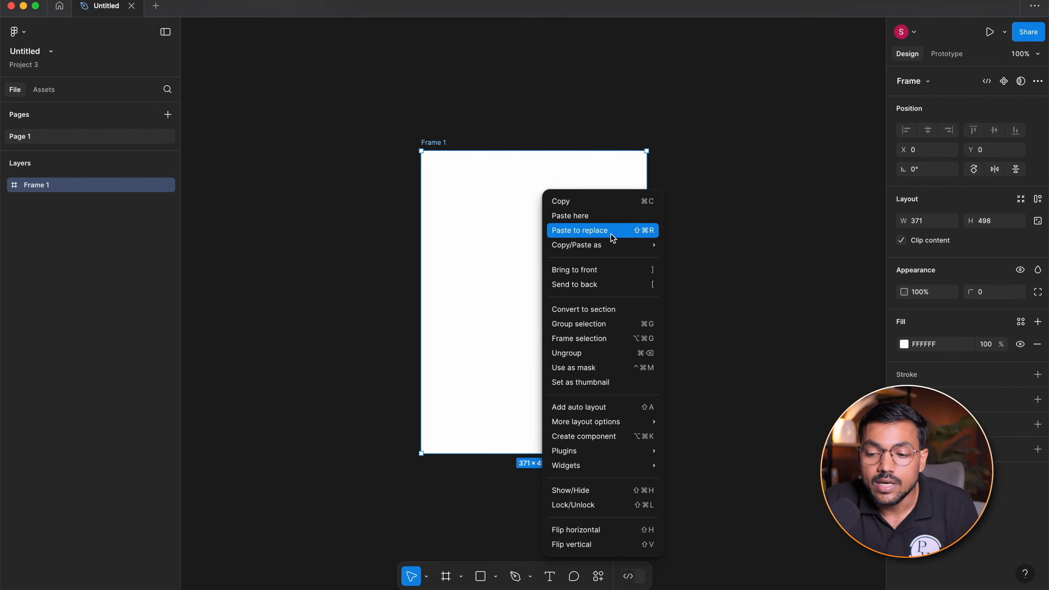
left_click(235, 103)
left_click(176, 72)
left_click(22, 31)
mouse_move(50, 102)
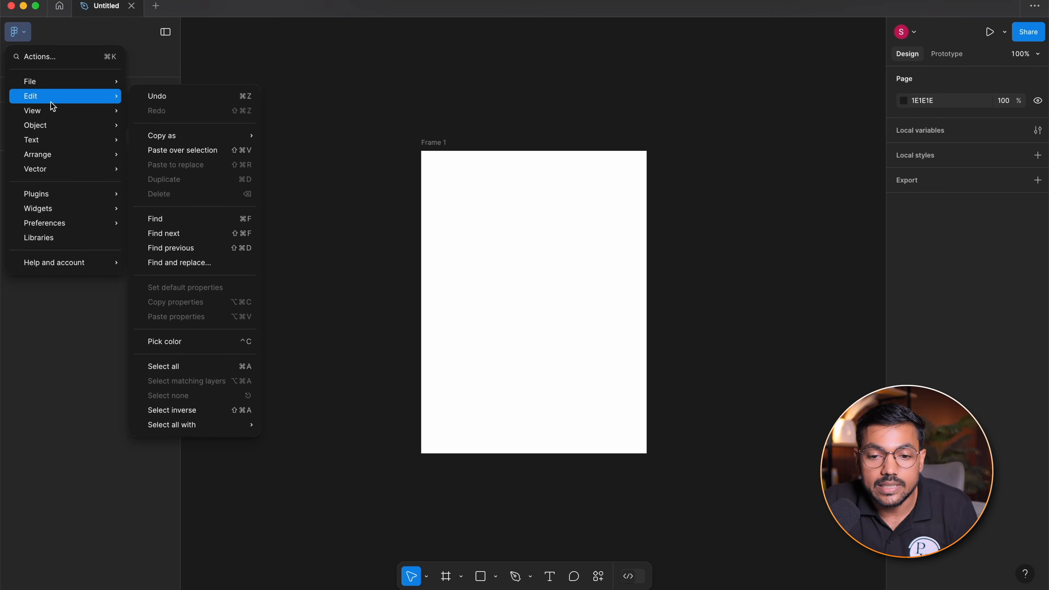
left_click(517, 283)
Select Frame 1 and examine the Edit commands and context commands available for it
left_click(444, 144)
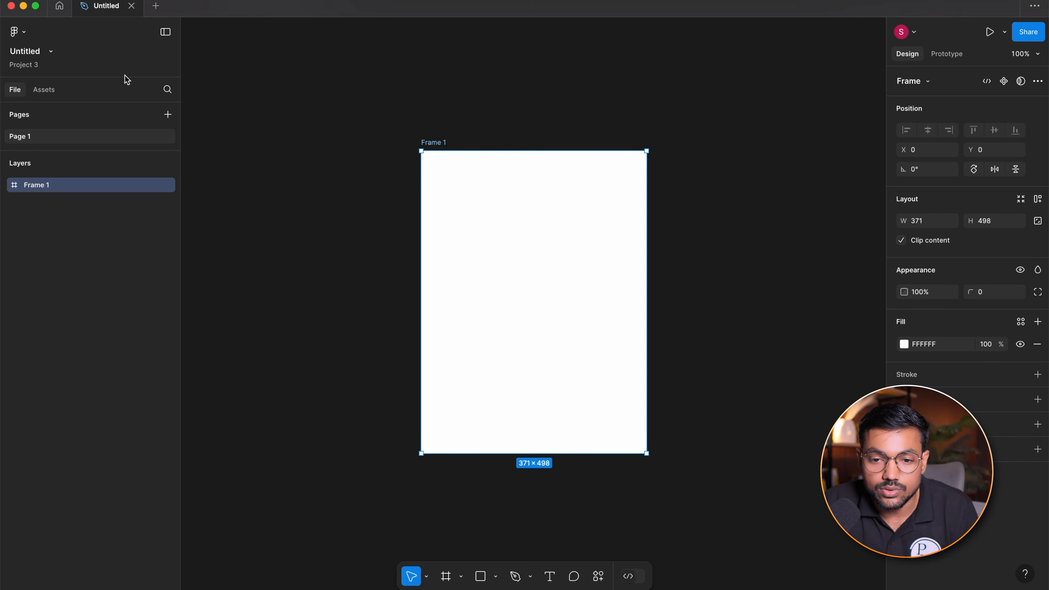
left_click(25, 34)
mouse_move(58, 98)
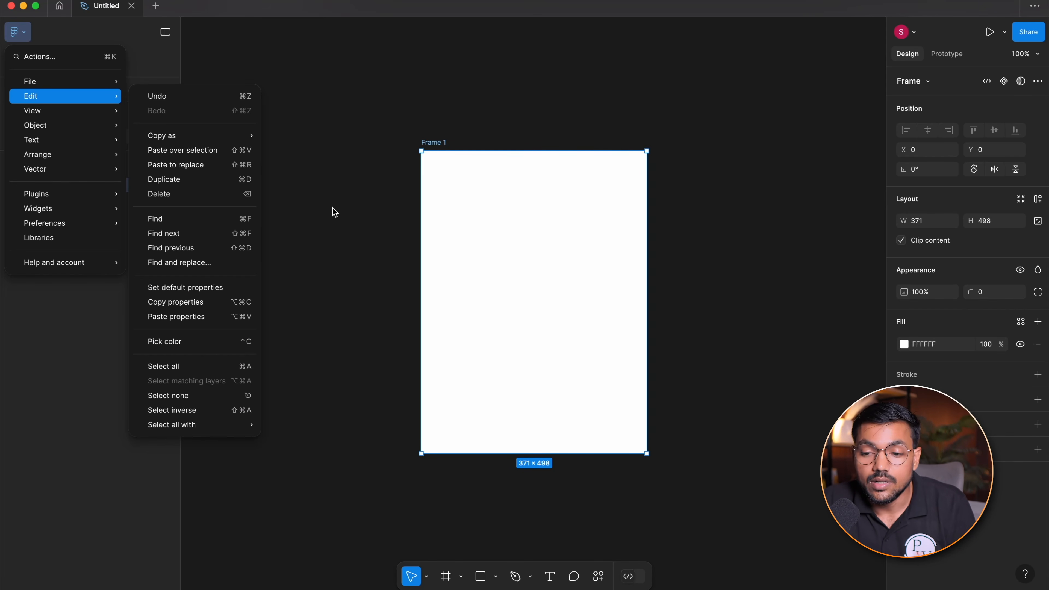
left_click(462, 126)
right_click(534, 241)
key("Escape")
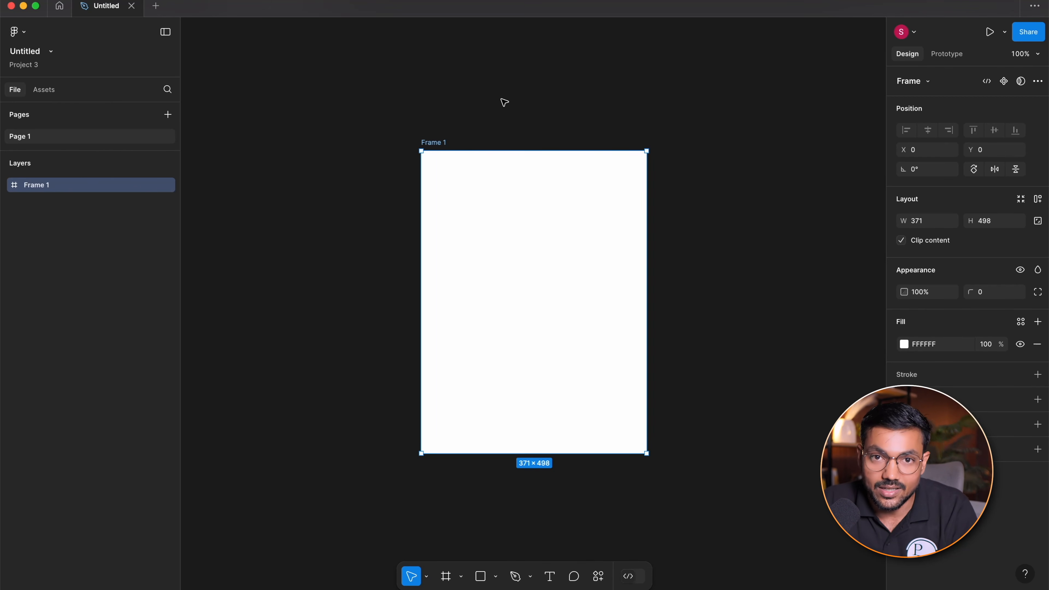
Deselect the frame and view the Untitled file's own options, such as version history, export, duplicate and rename
left_click(359, 190)
left_click(14, 30)
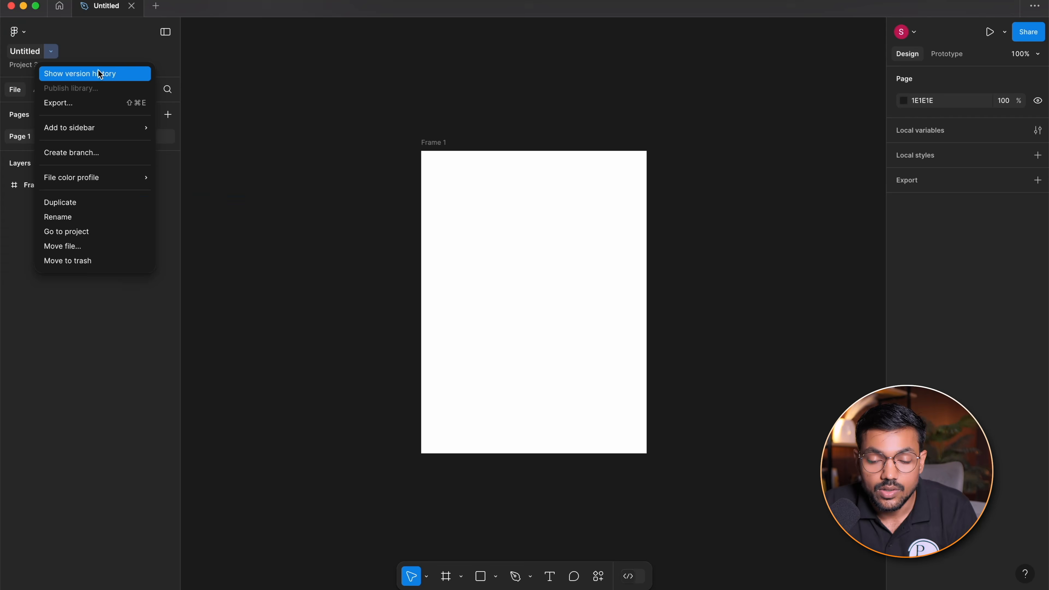
left_click(48, 54)
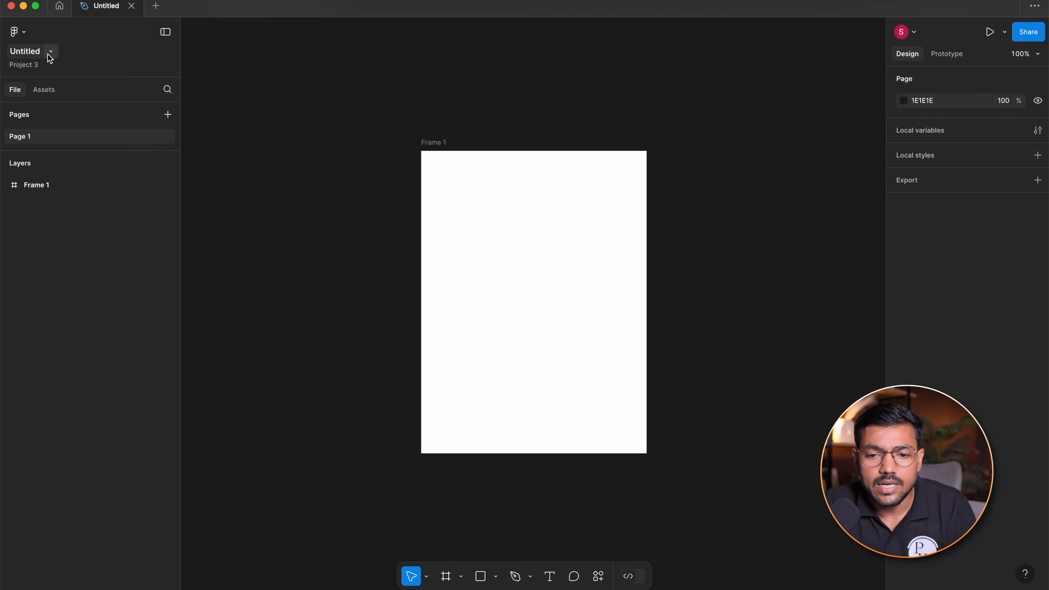
Look through the main menu's File, Plugins, Preferences, and Help and account commands
left_click(30, 36)
mouse_move(103, 81)
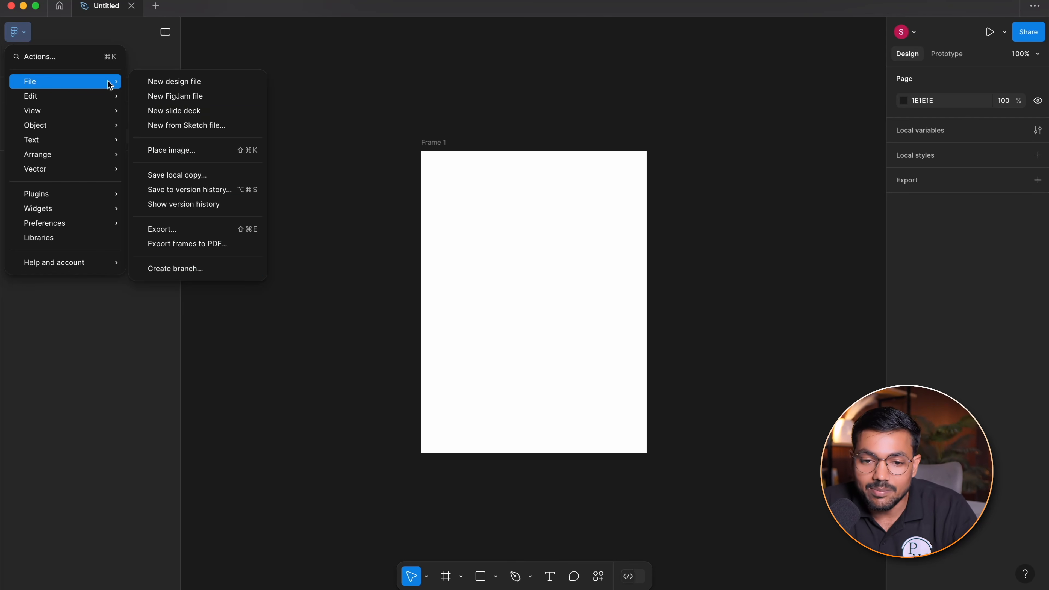
left_click(64, 57)
left_click(18, 32)
mouse_move(61, 85)
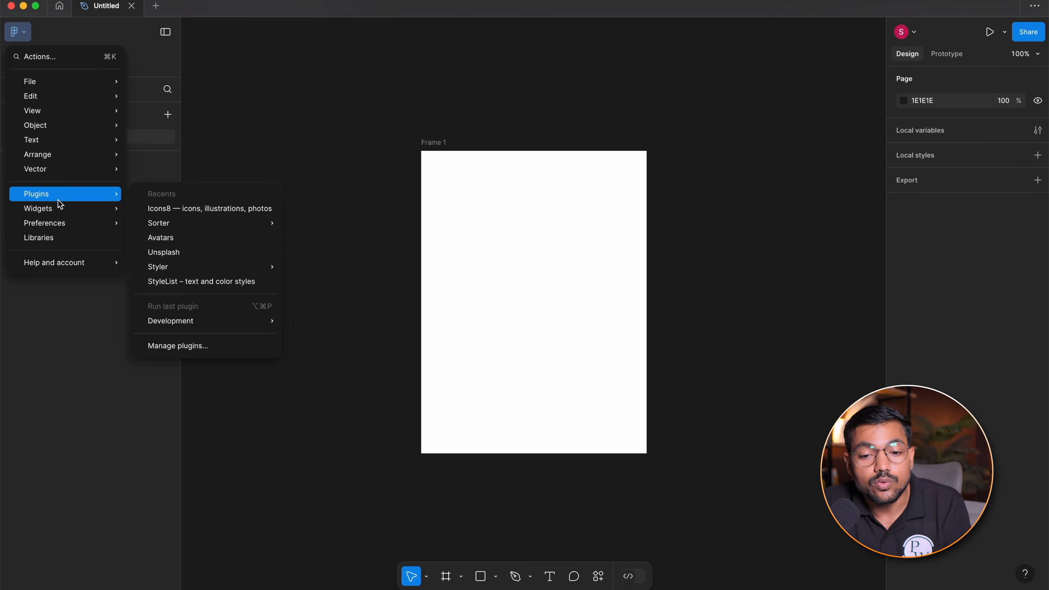
mouse_move(62, 223)
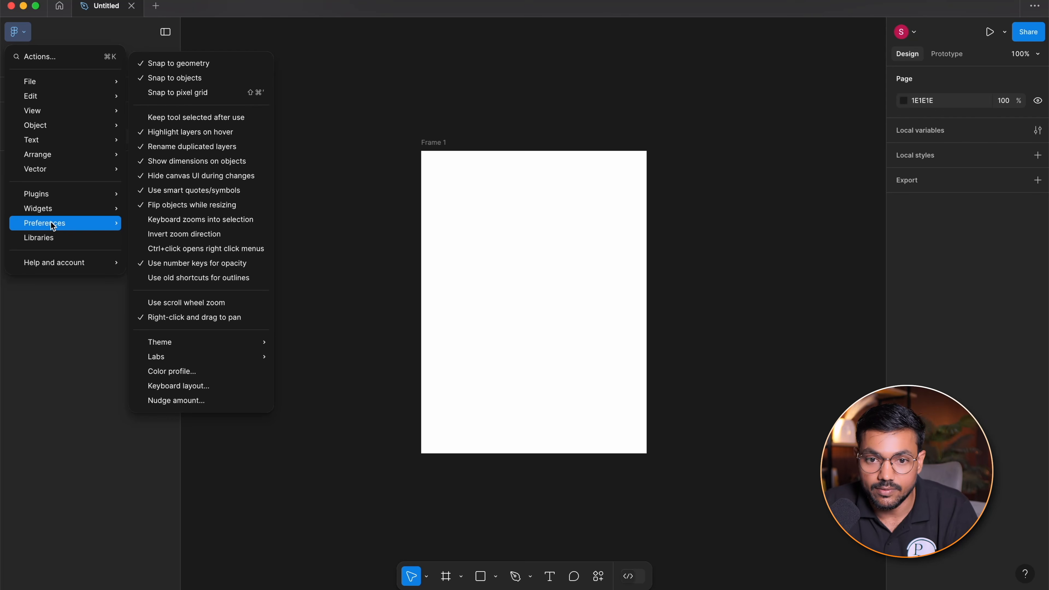
mouse_move(58, 263)
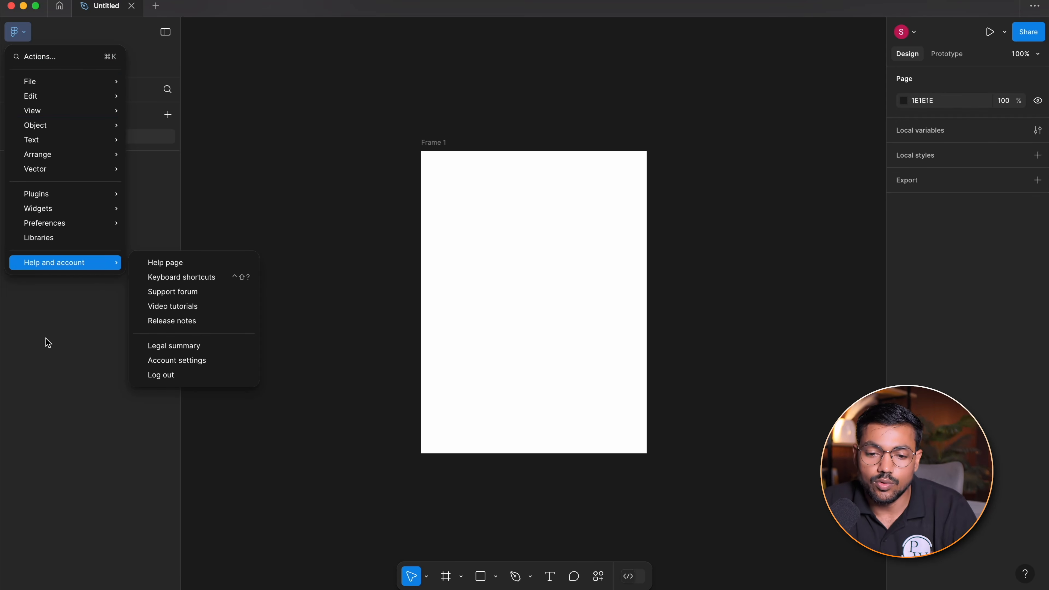
left_click(55, 330)
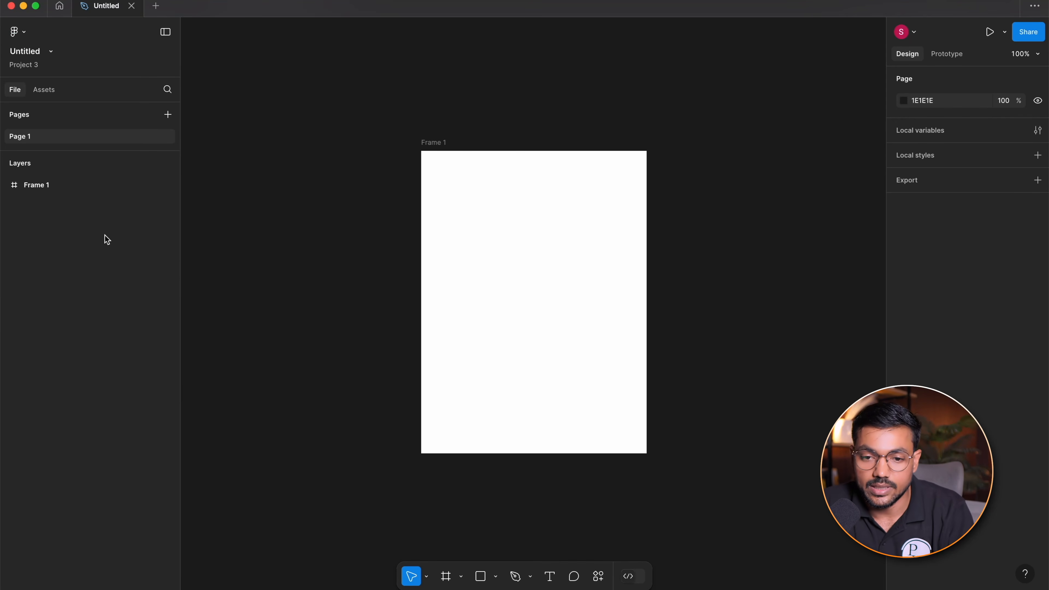
Rename the Untitled file as Practice file 1
left_click(28, 52)
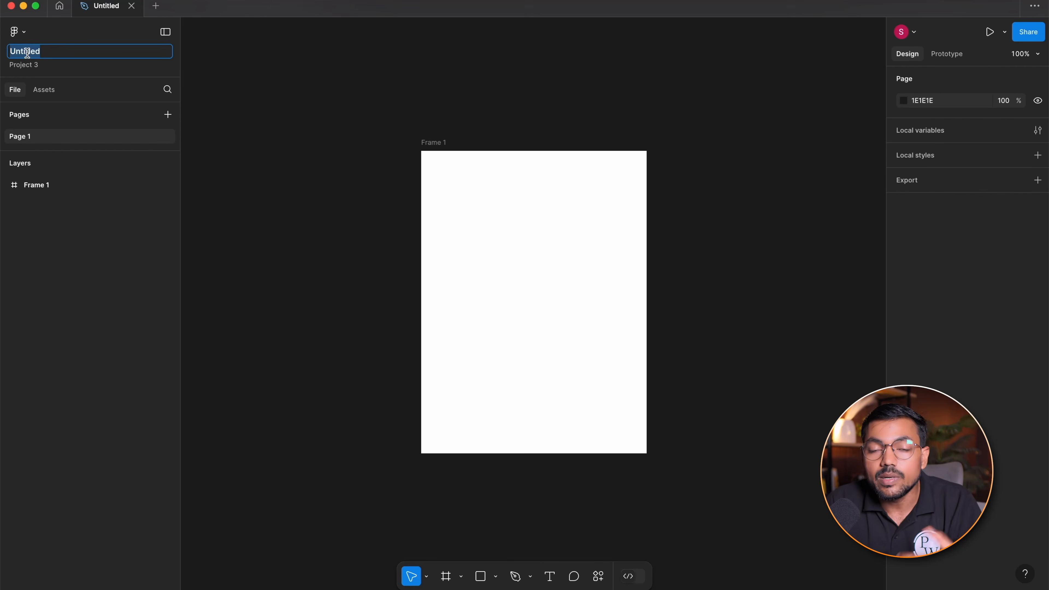
type("Pr")
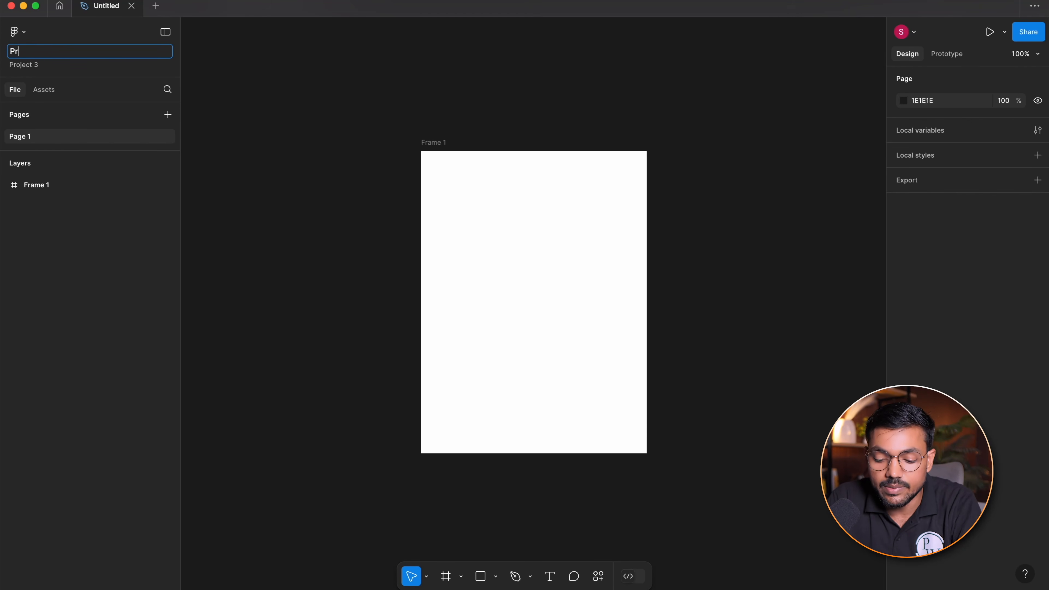
type("actice file 1")
key("Return")
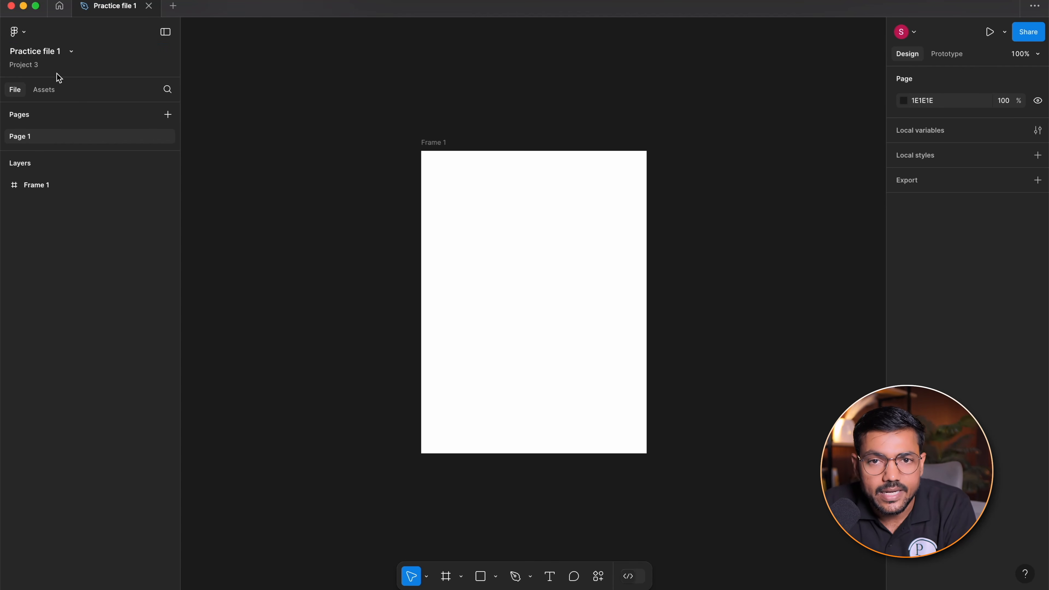
Compare the file's own options with the main File commands, including export, sidebar, branch, color profile and duplicate
left_click(72, 52)
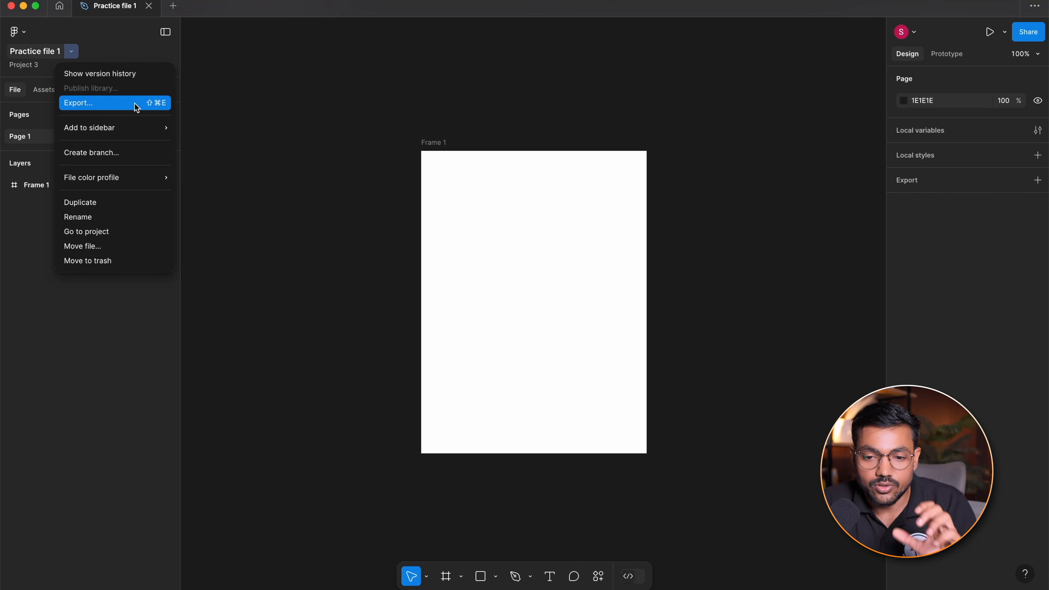
left_click(16, 31)
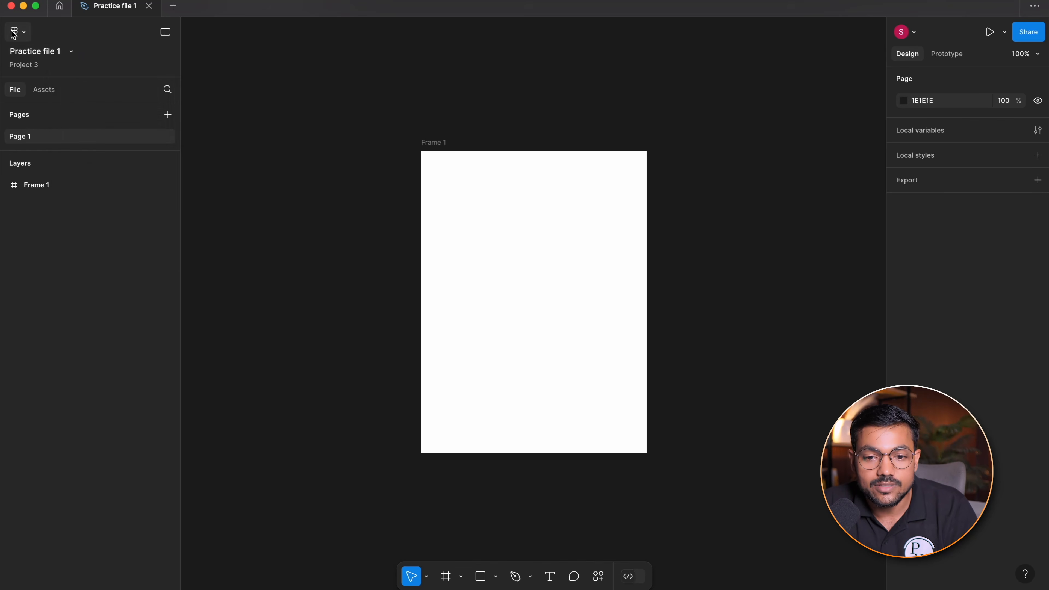
left_click(16, 31)
mouse_move(66, 81)
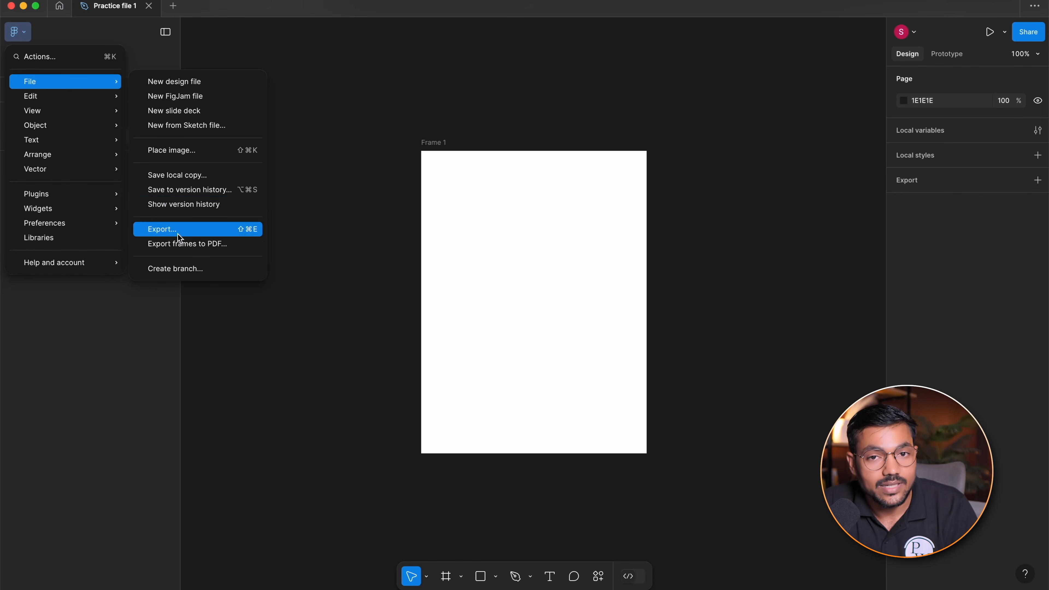
left_click(154, 39)
left_click(71, 54)
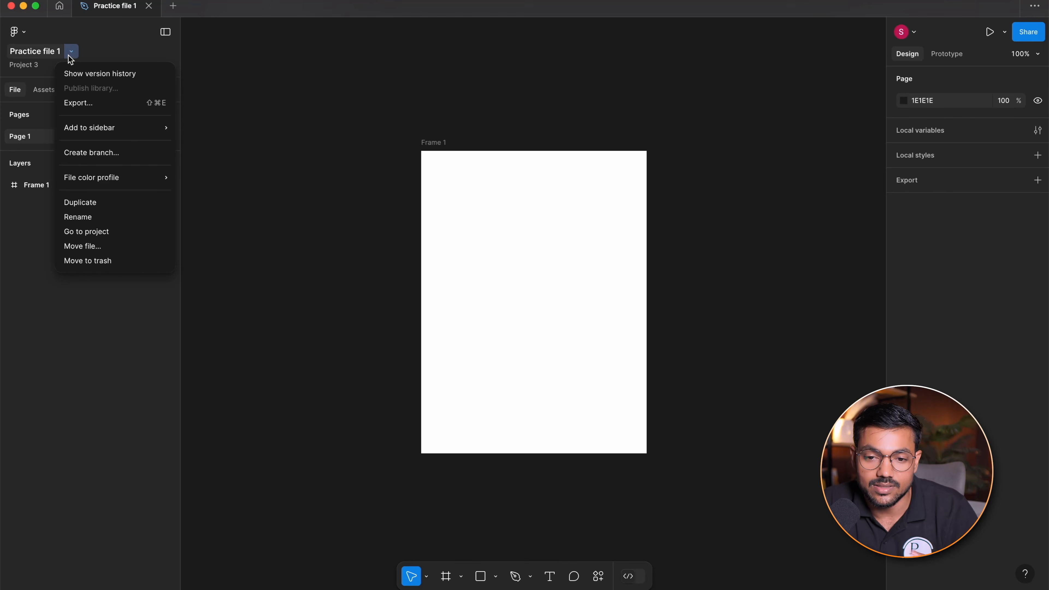
mouse_move(106, 128)
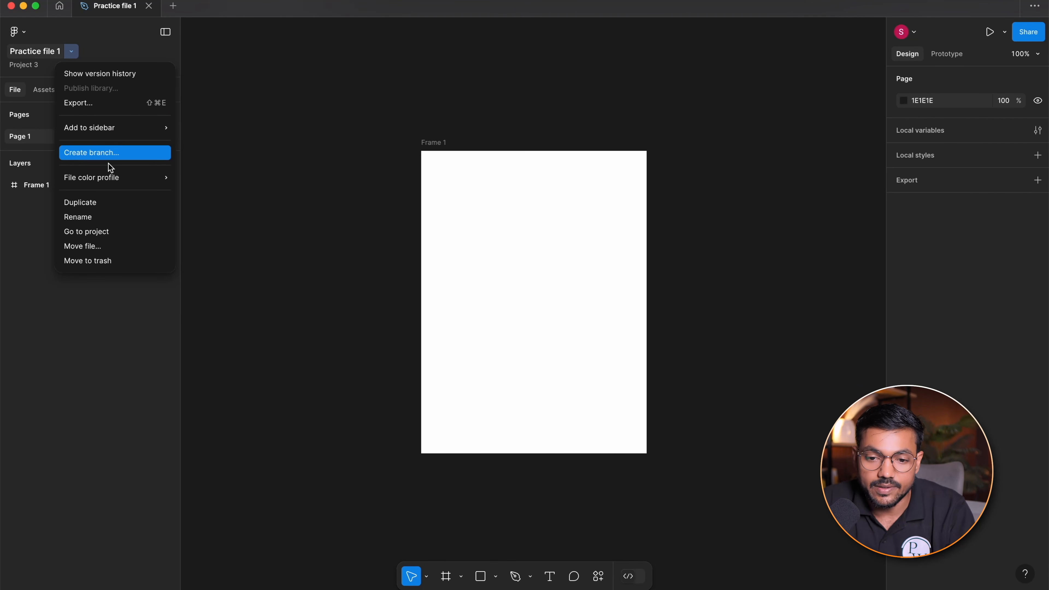
mouse_move(114, 173)
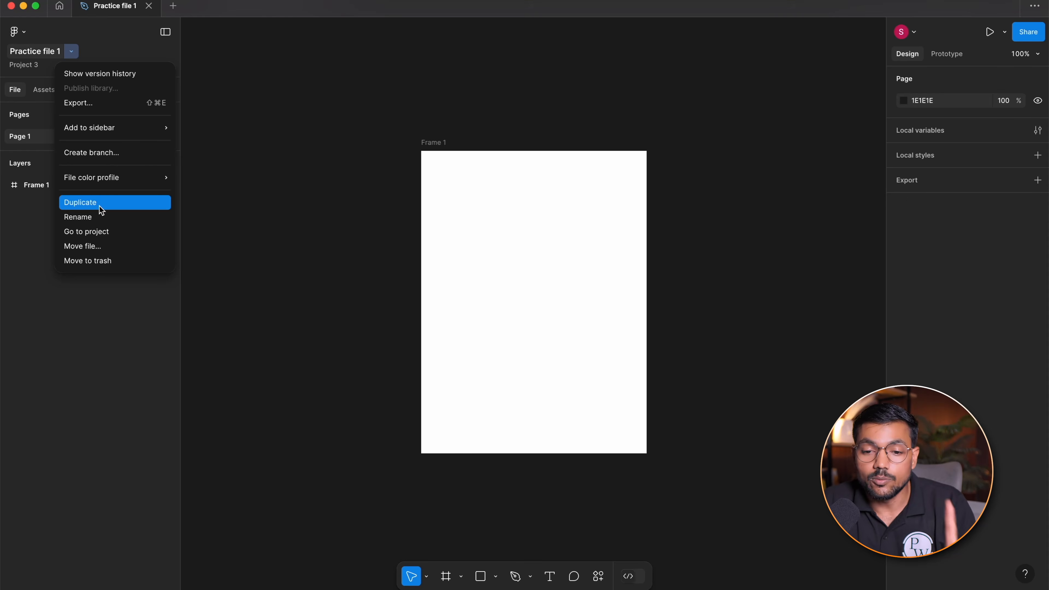
left_click(72, 50)
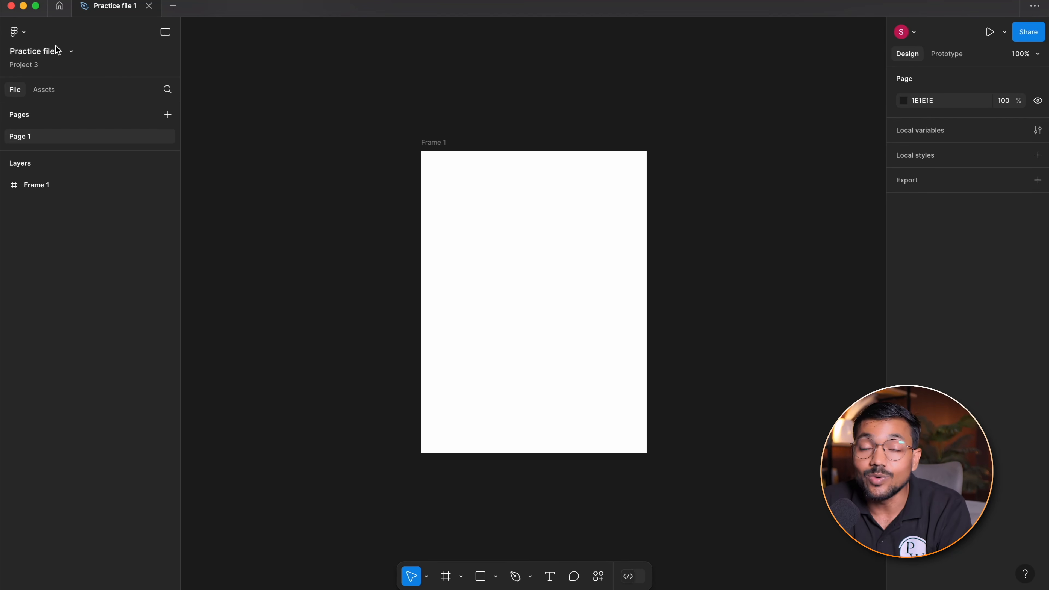
Open the file name for renaming from the file's options and from the title, keeping Practice file 1
left_click(73, 57)
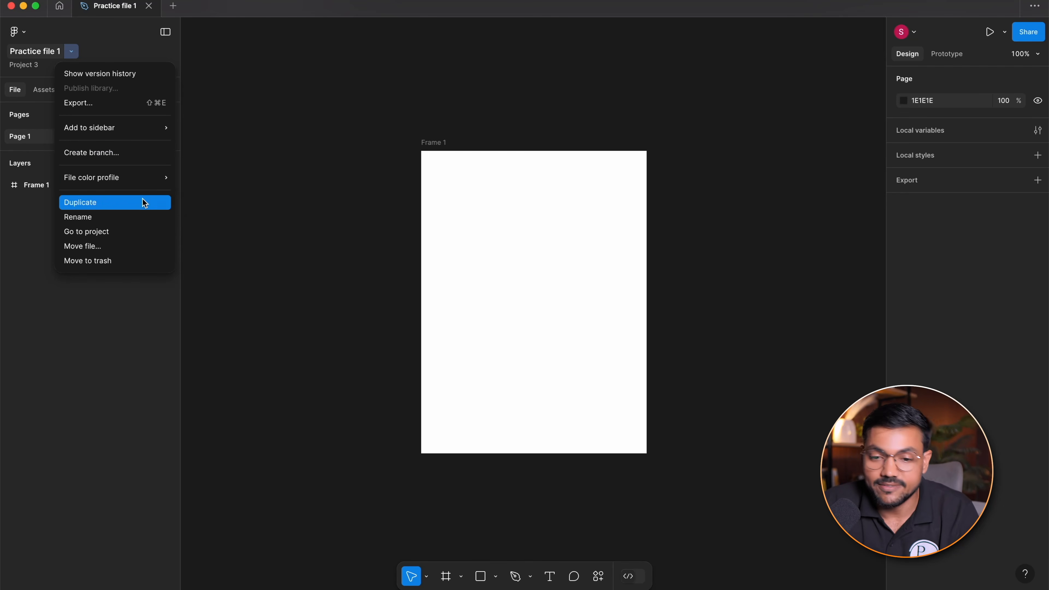
left_click(100, 218)
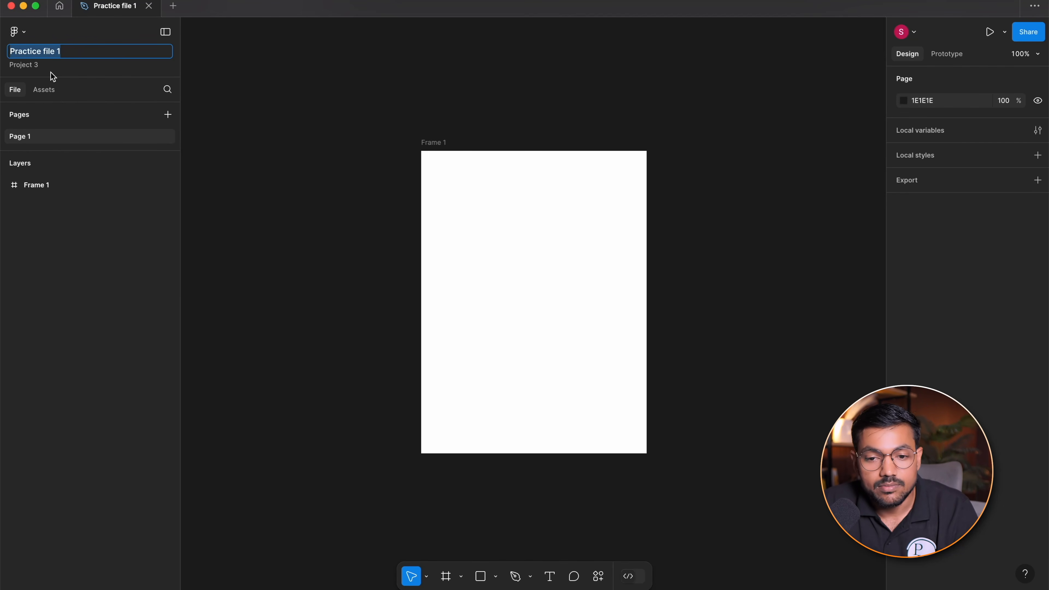
key("Return")
double_click(57, 58)
key("Return")
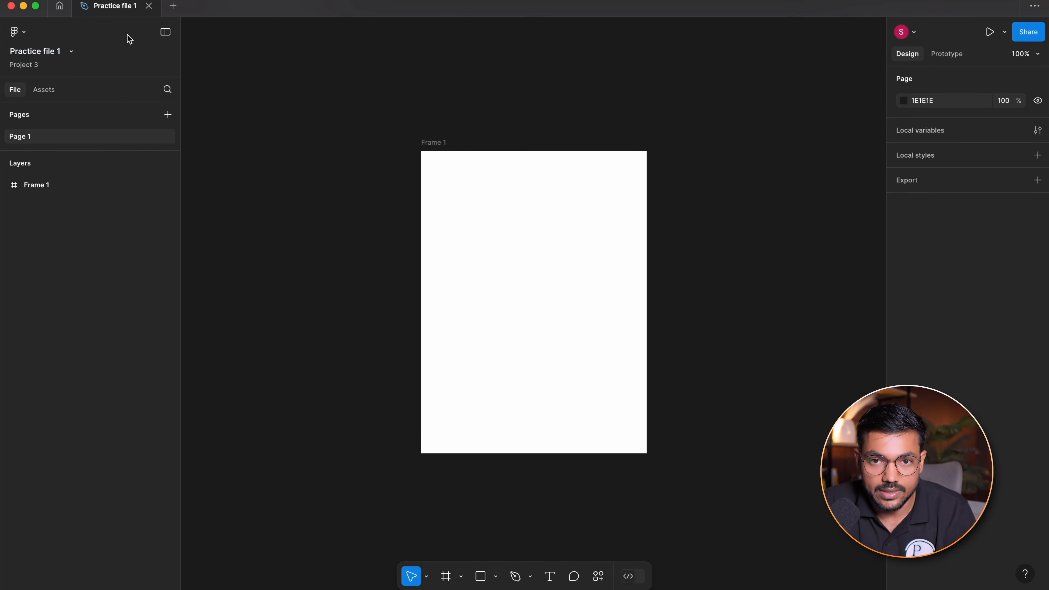
Go to the file's project from the file options and from the project name, returning to Practice file 1 each time
left_click(72, 52)
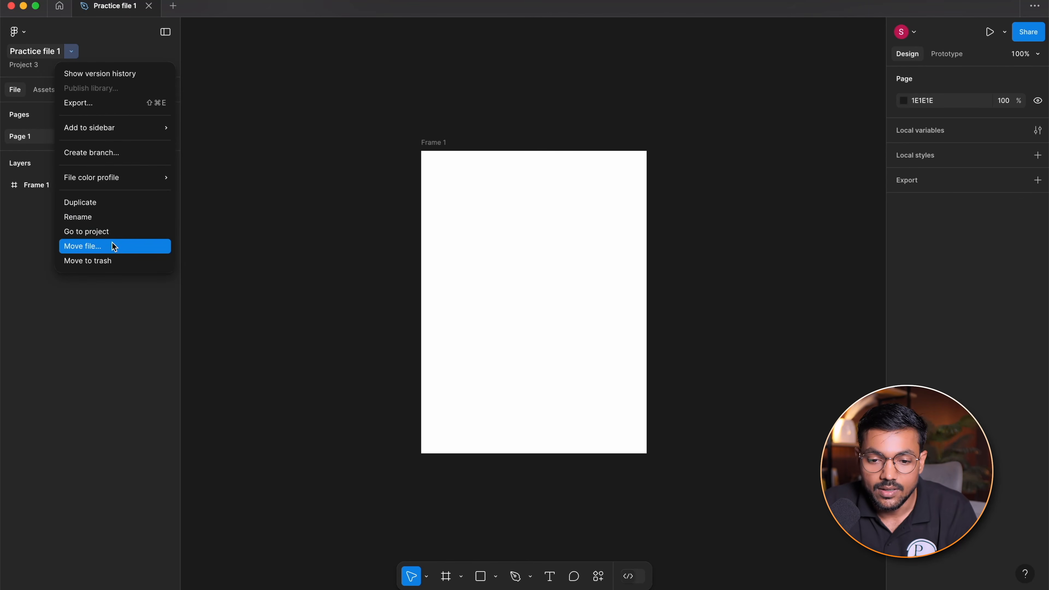
left_click(110, 233)
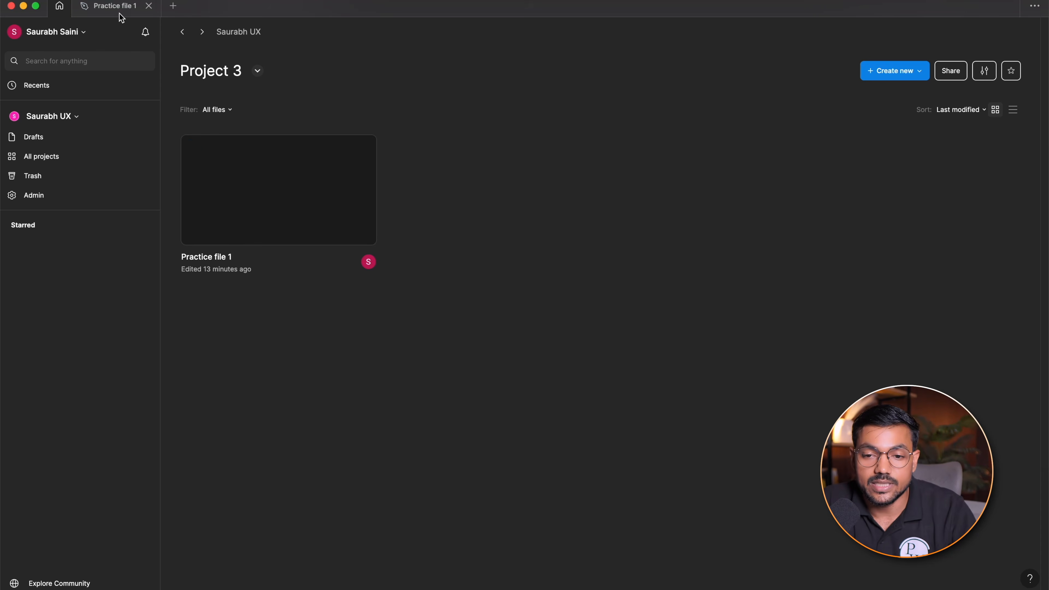
mouse_move(117, 8)
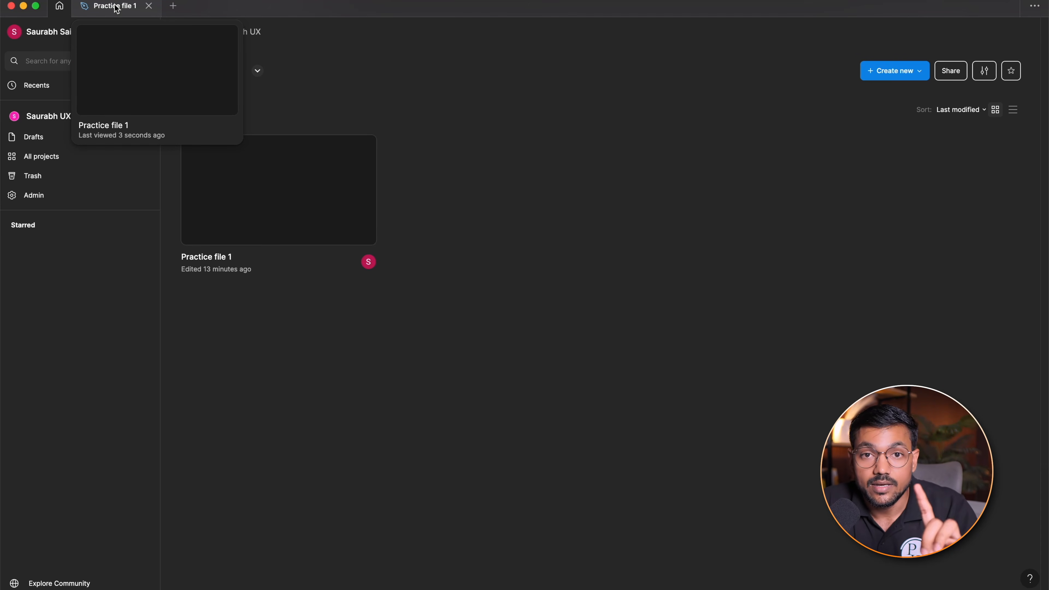
left_click(117, 8)
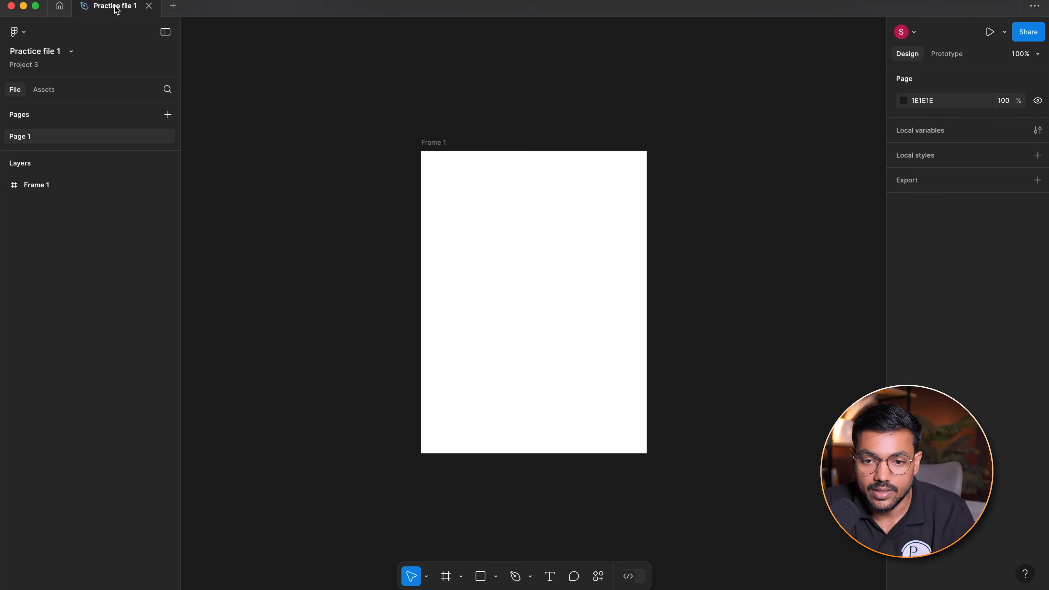
left_click(33, 66)
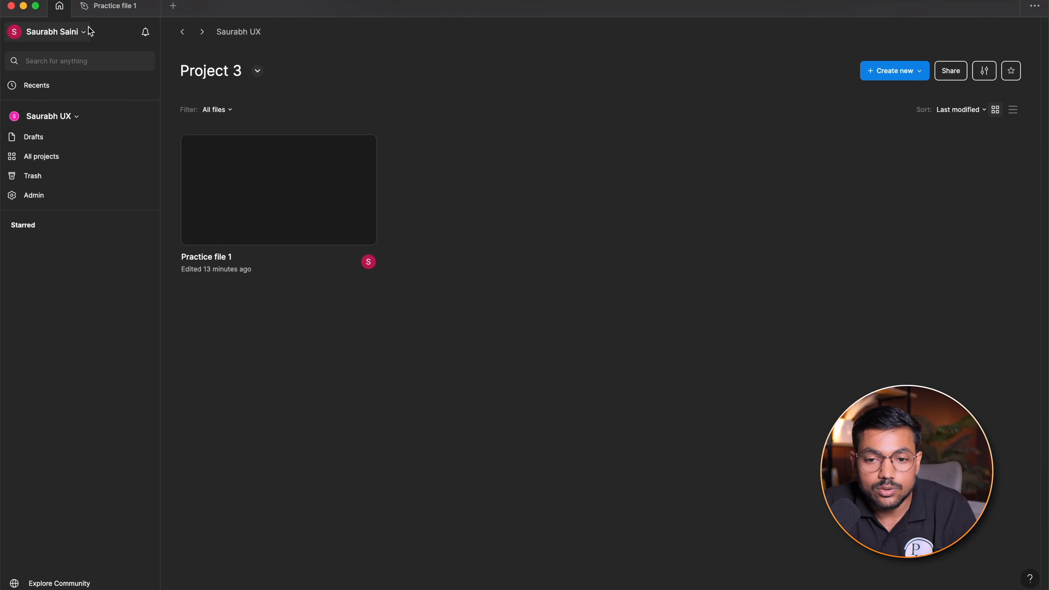
left_click(101, 8)
View the destination projects offered for moving the file, cancel the move, and check the Move to trash option
left_click(71, 51)
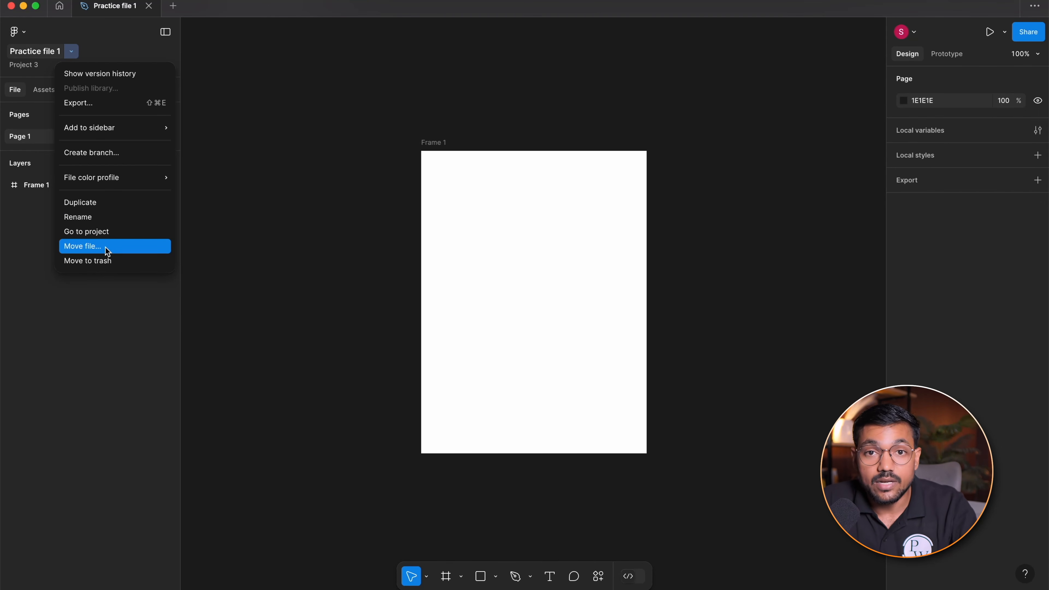
left_click(106, 249)
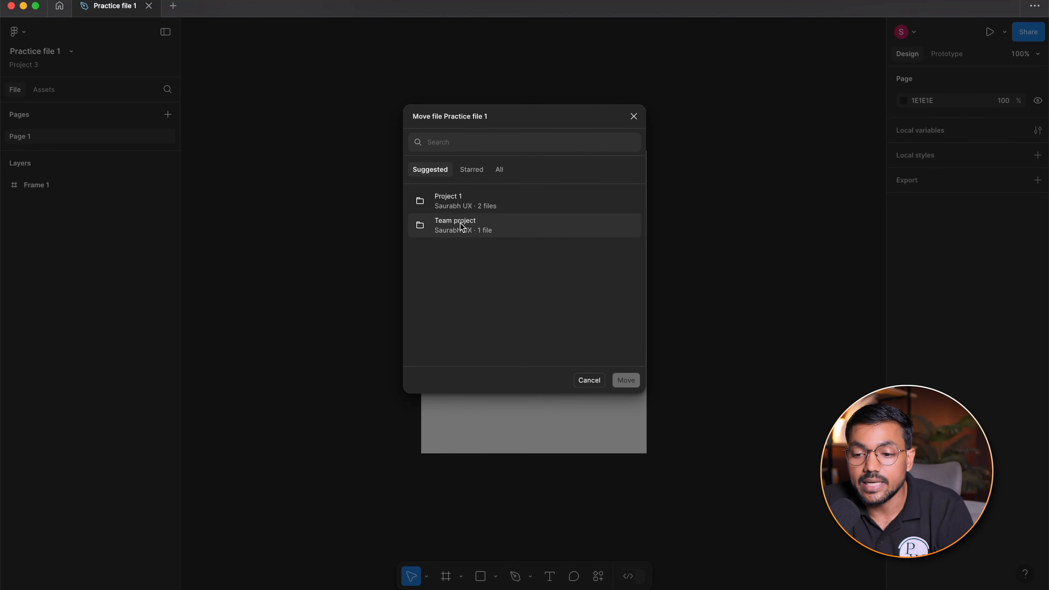
left_click(596, 379)
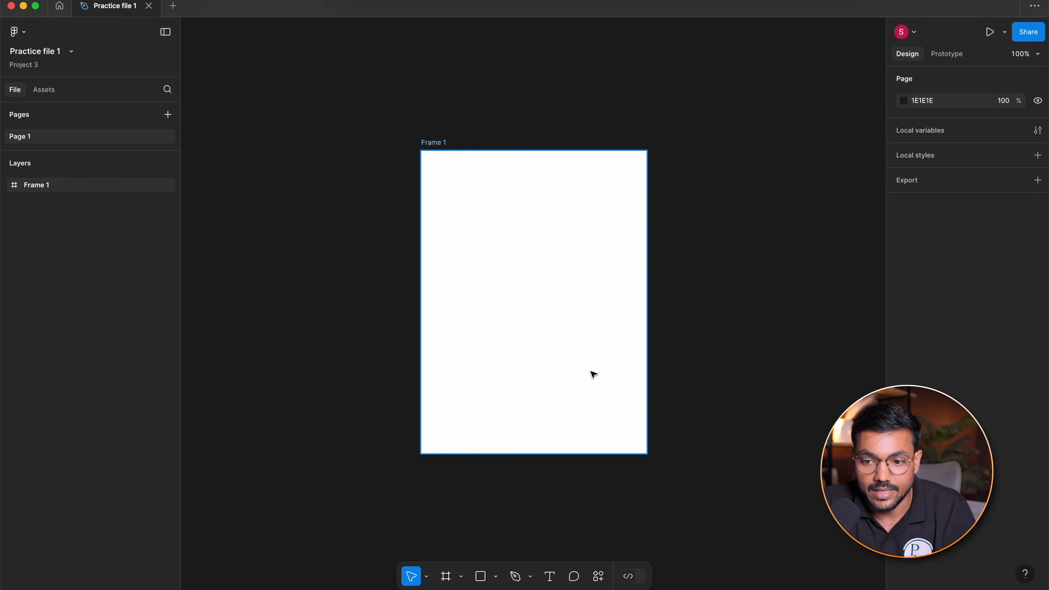
left_click(74, 51)
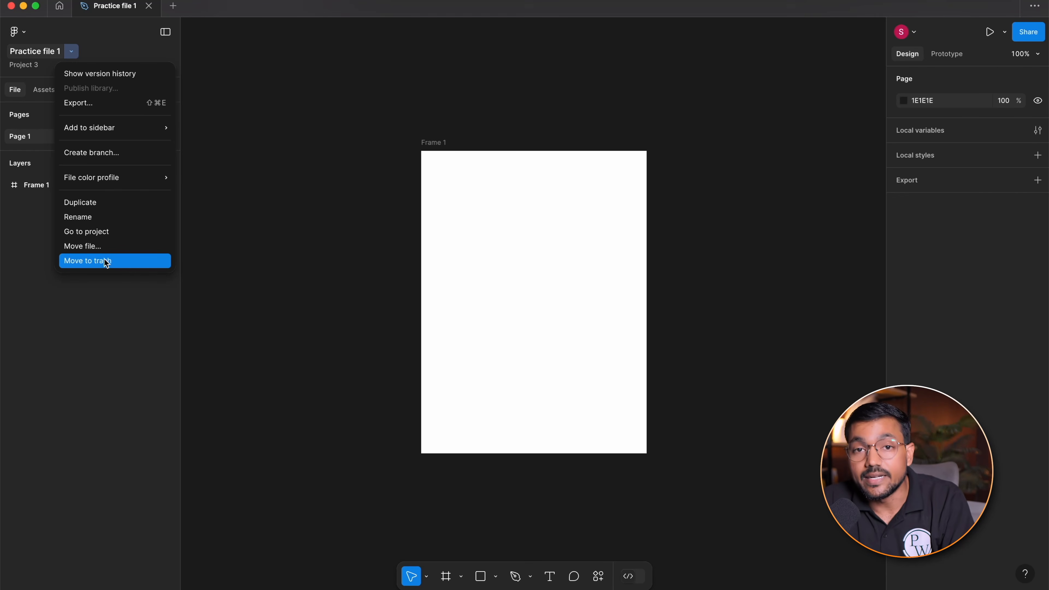
left_click(65, 306)
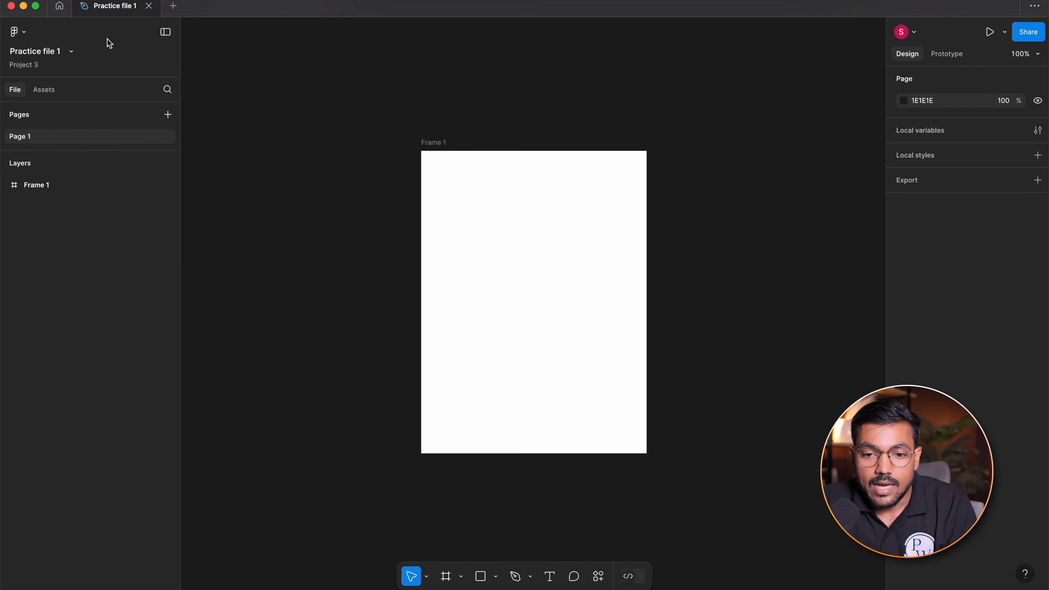
Minimize the interface to view the canvas without the side panels, and restore the panels
left_click(167, 36)
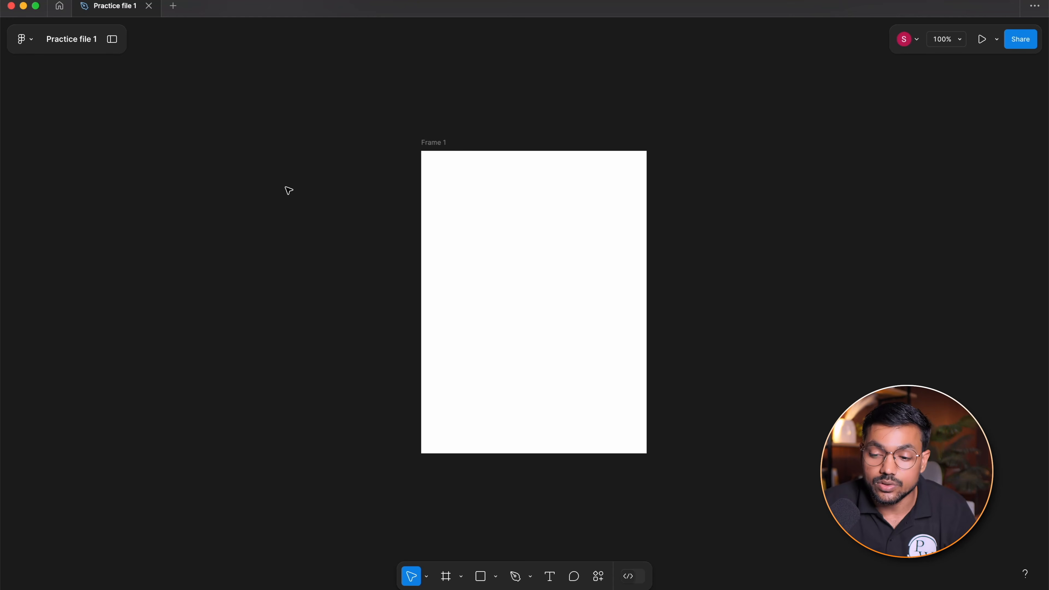
scroll(509, 186, "down", 1)
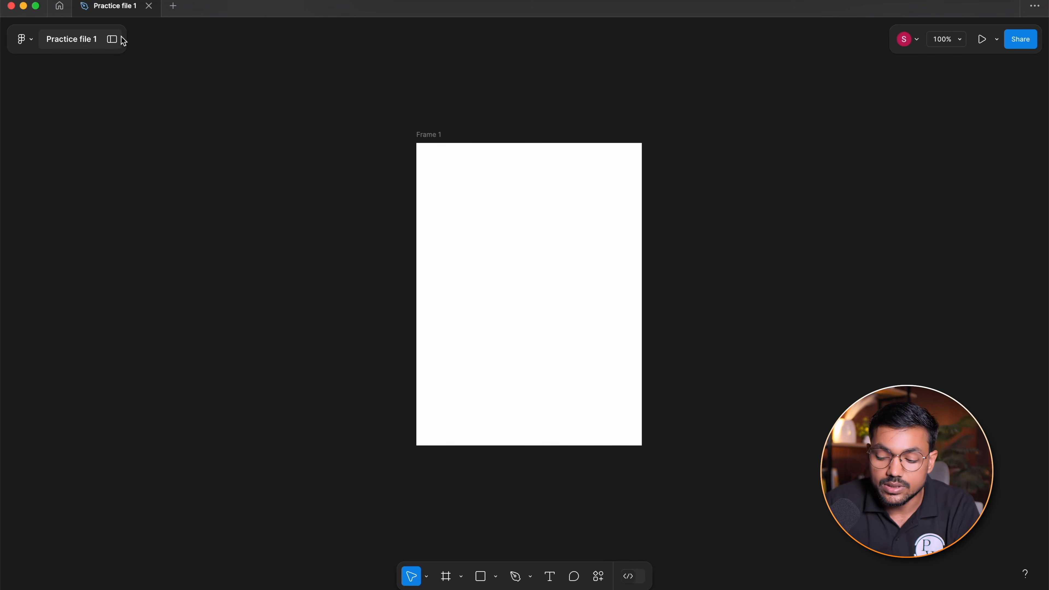
left_click(113, 39)
key("super+backslash")
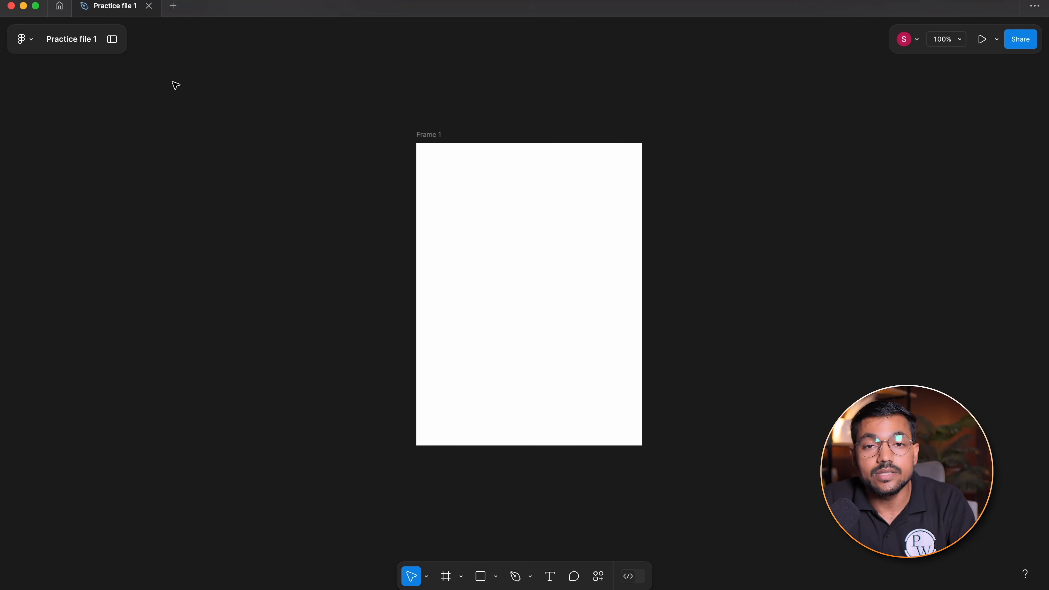
key("super+backslash")
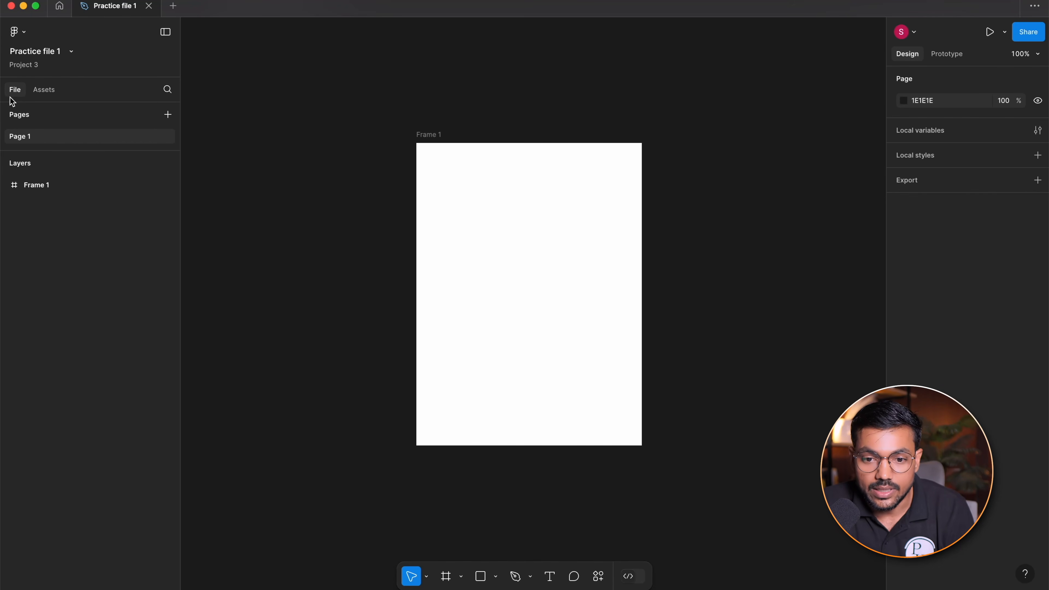
Enlarge the Pages section above Layers, and collapse and expand its page list
left_click_drag(97, 150, 104, 229)
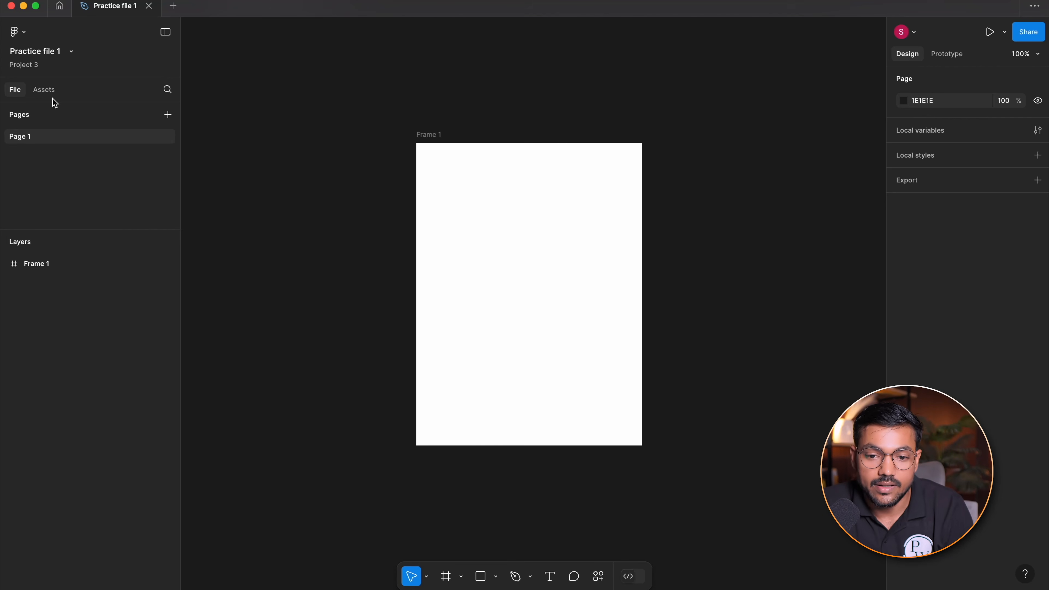
left_click(7, 118)
left_click(6, 118)
left_click(7, 119)
left_click(6, 118)
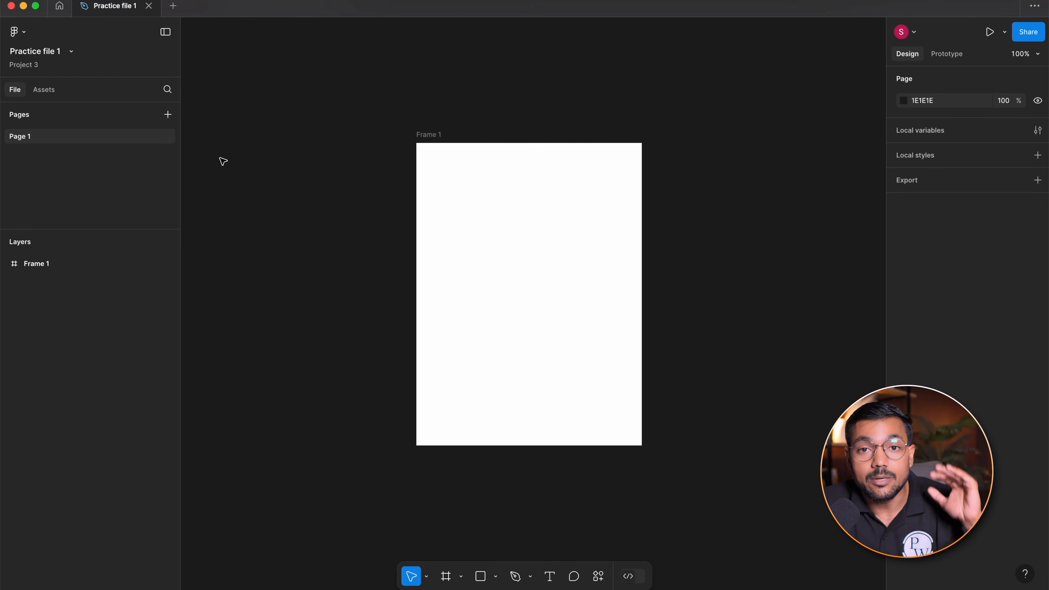
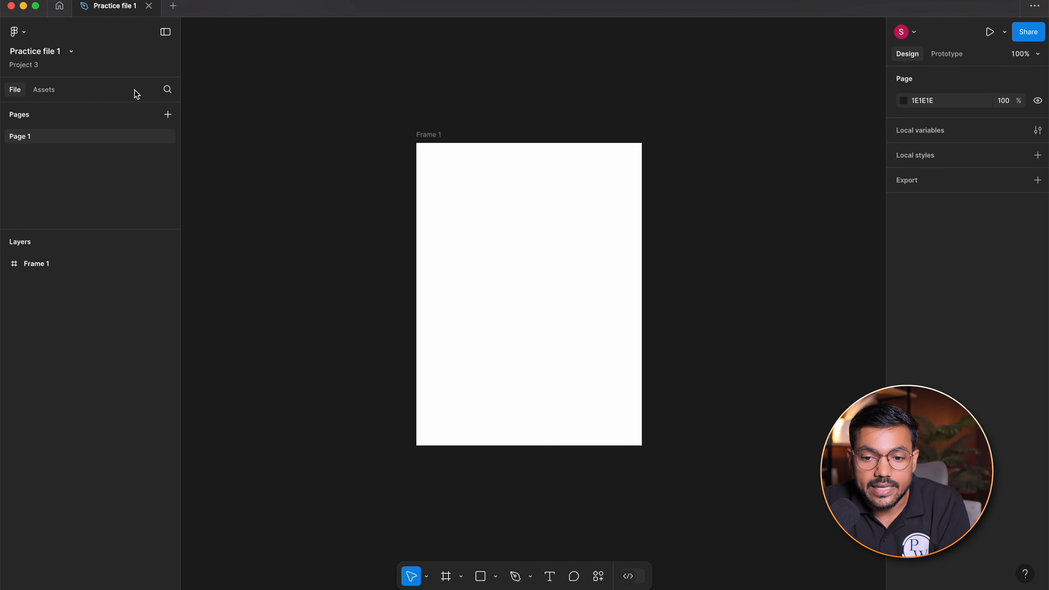
Add a second page named Home to the file and rename Page 1 as Onboarding
left_click(170, 120)
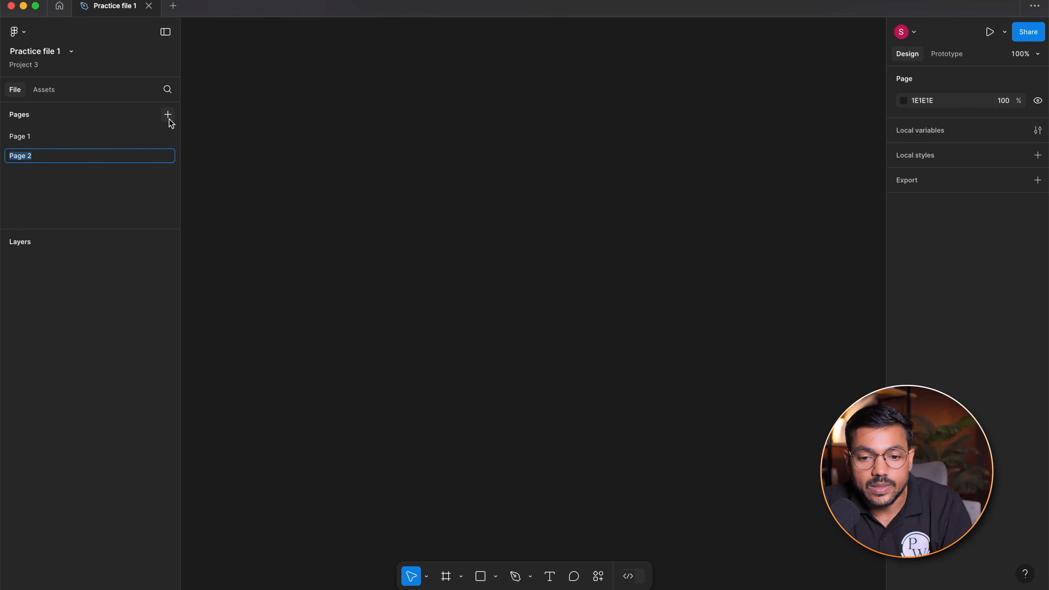
type("Home")
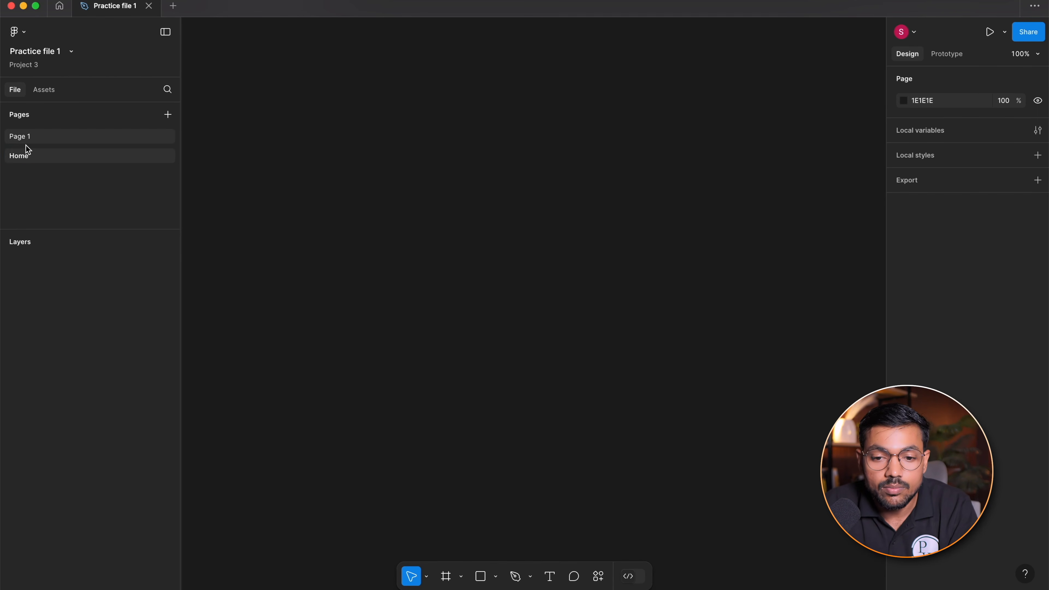
left_click(25, 142)
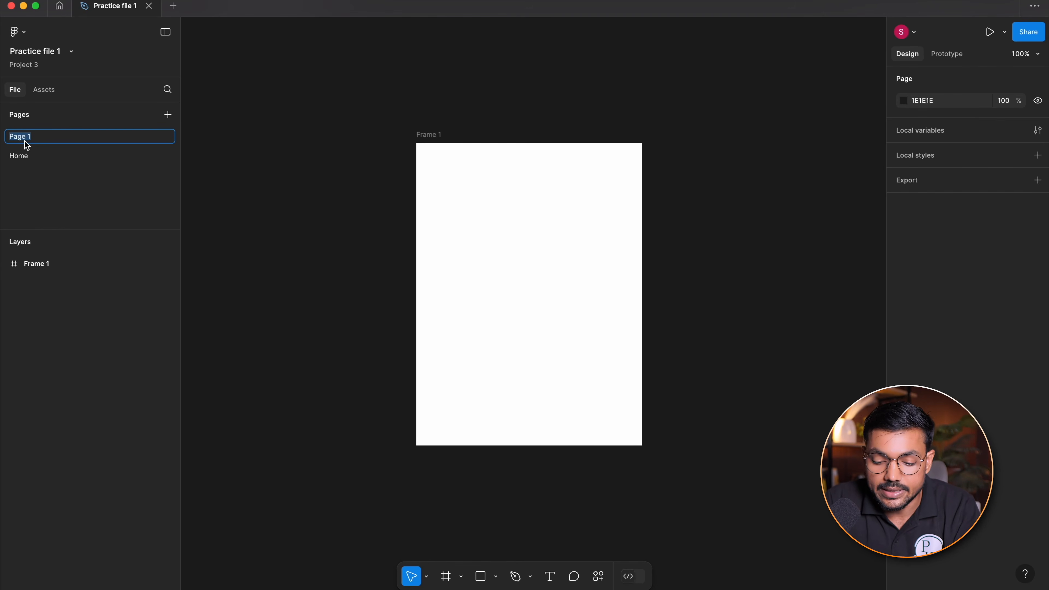
type("Onbv")
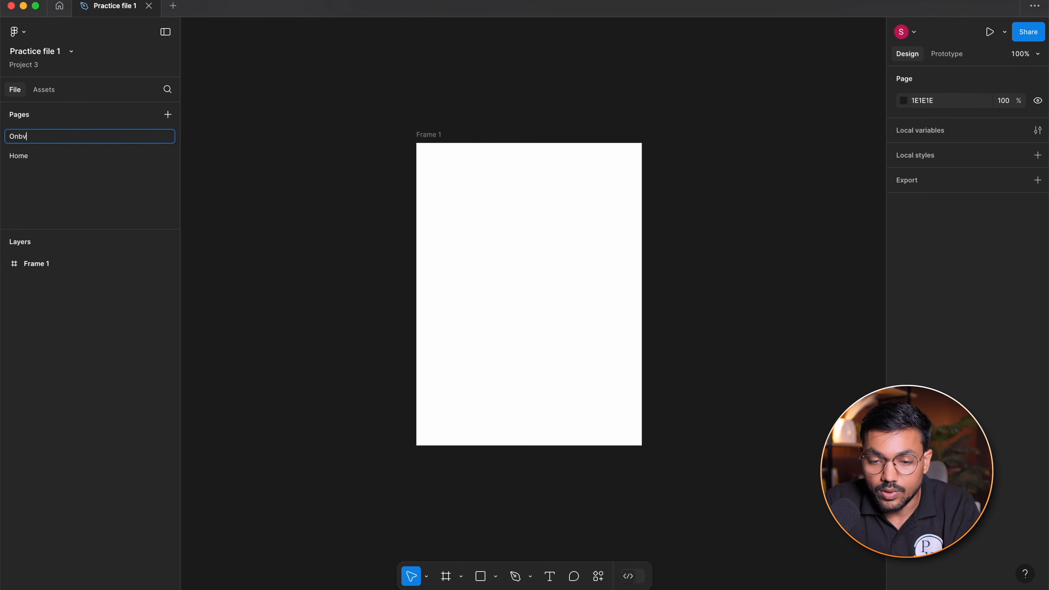
key("BackSpace")
type("oarding")
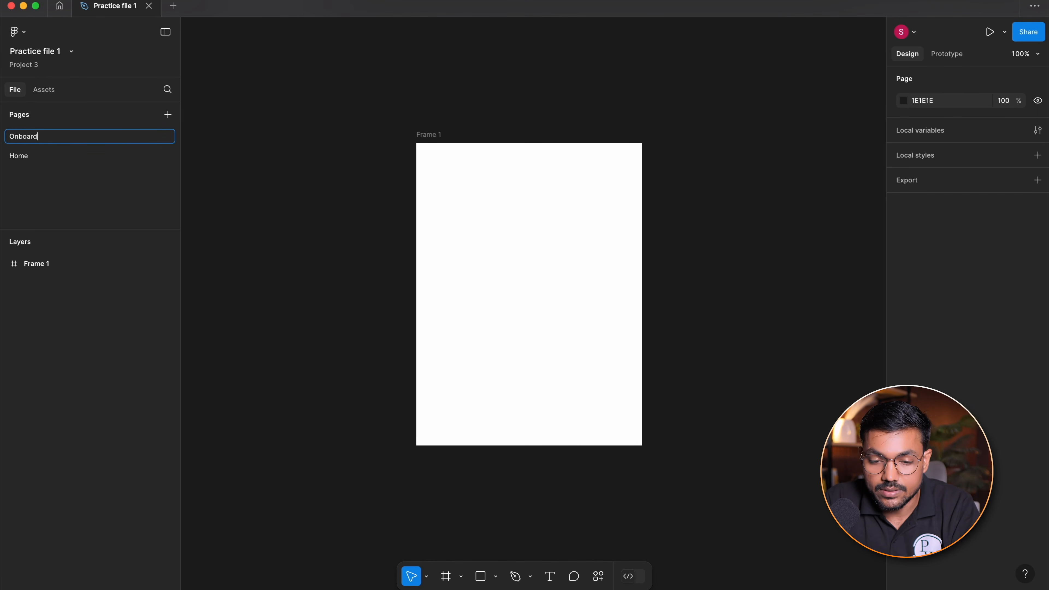
key("Return")
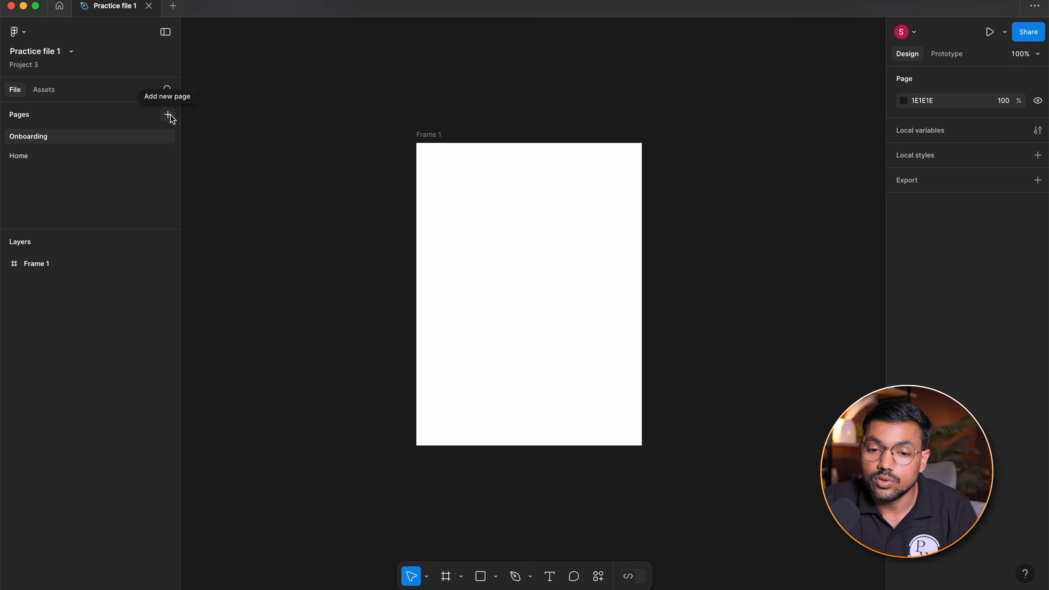
Add another new page between the Onboarding and Home pages
left_click(168, 115)
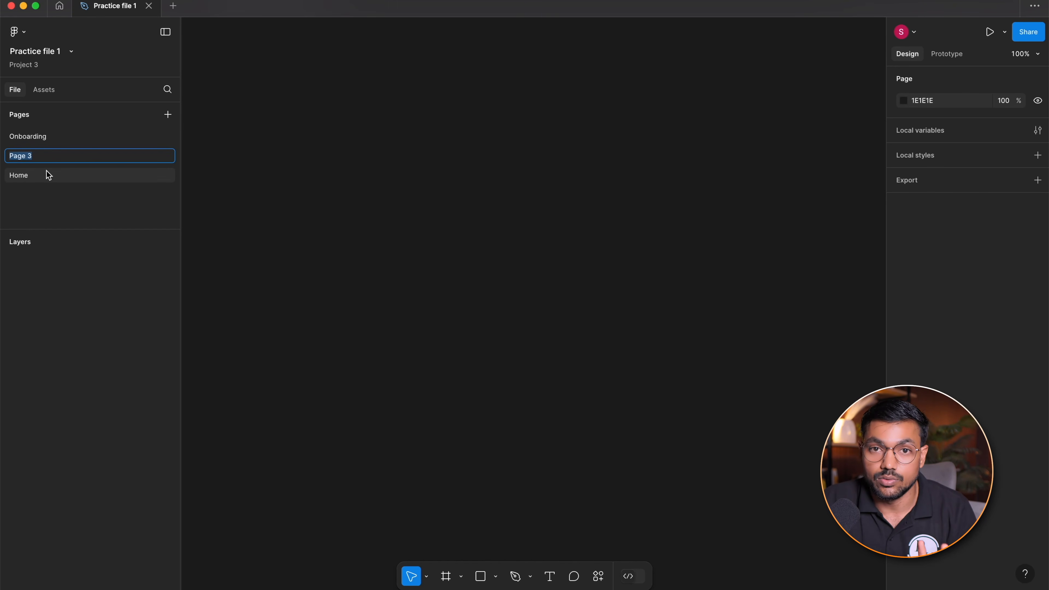
Keep the default name of the new page and add three more blank pages with default names
key("Return")
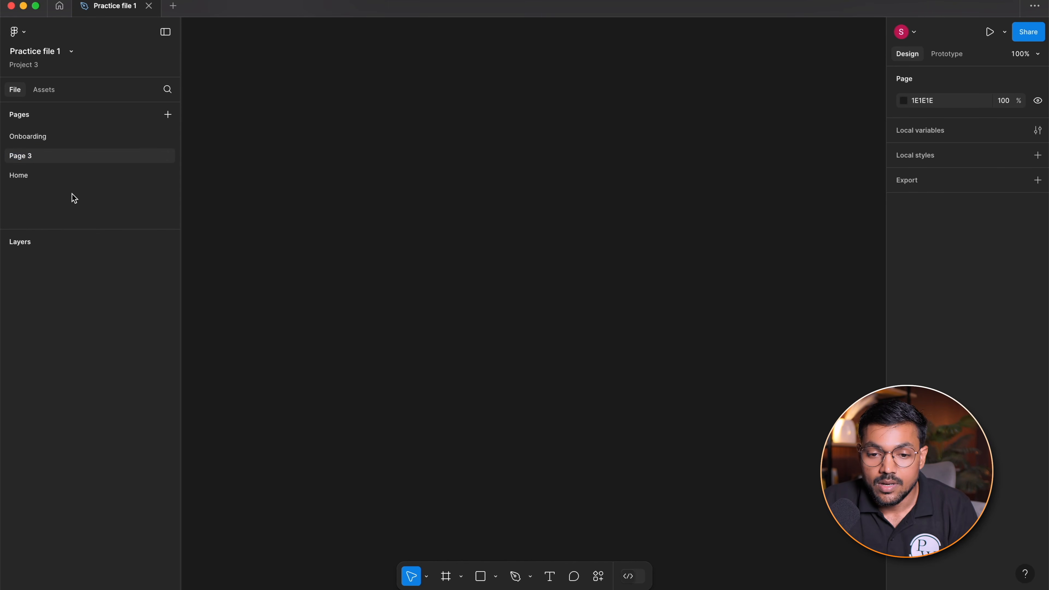
left_click(171, 118)
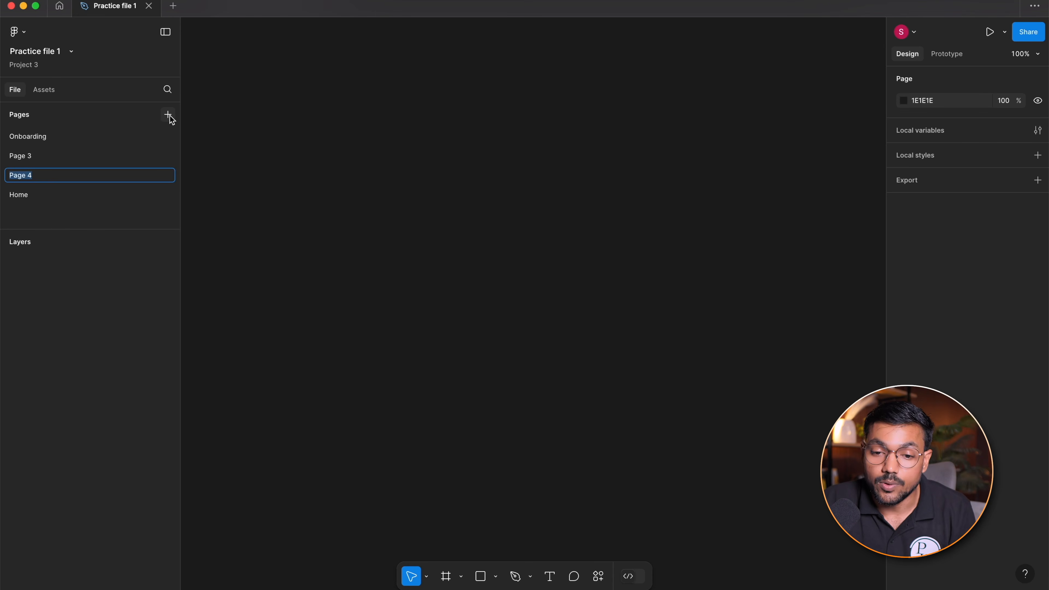
left_click(170, 118)
left_click(170, 119)
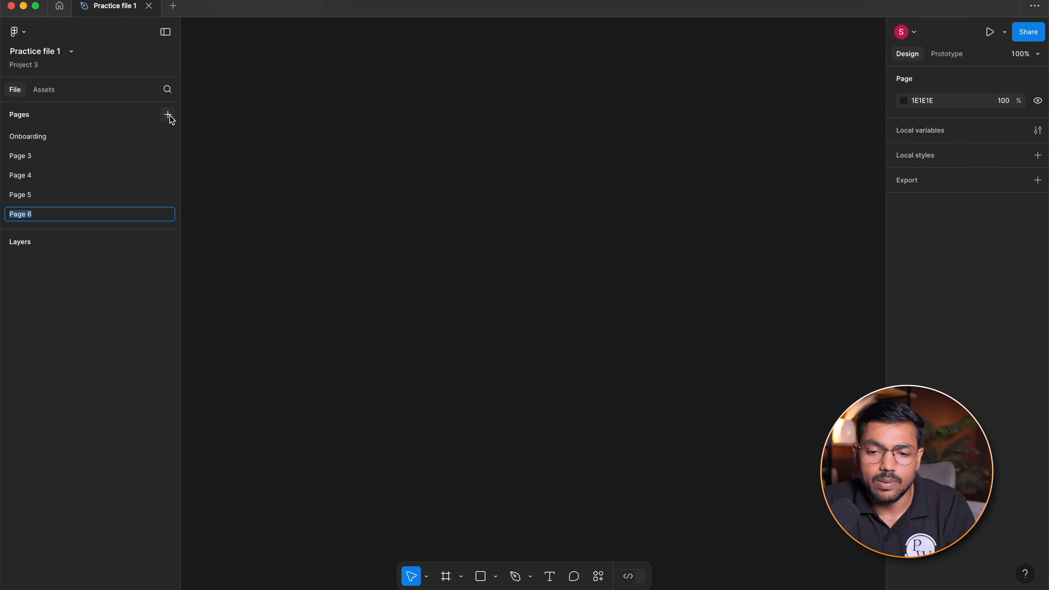
left_click(292, 249)
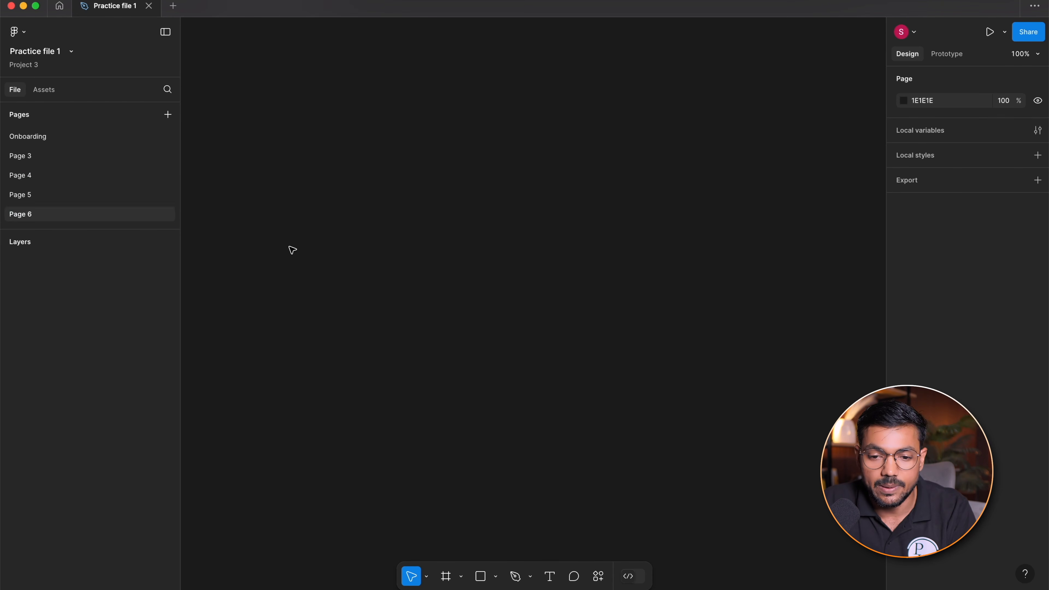
Undo the creation of all the extra default-named pages
key("super+z")
key("super+z")
key("super+z")
key("super+z")
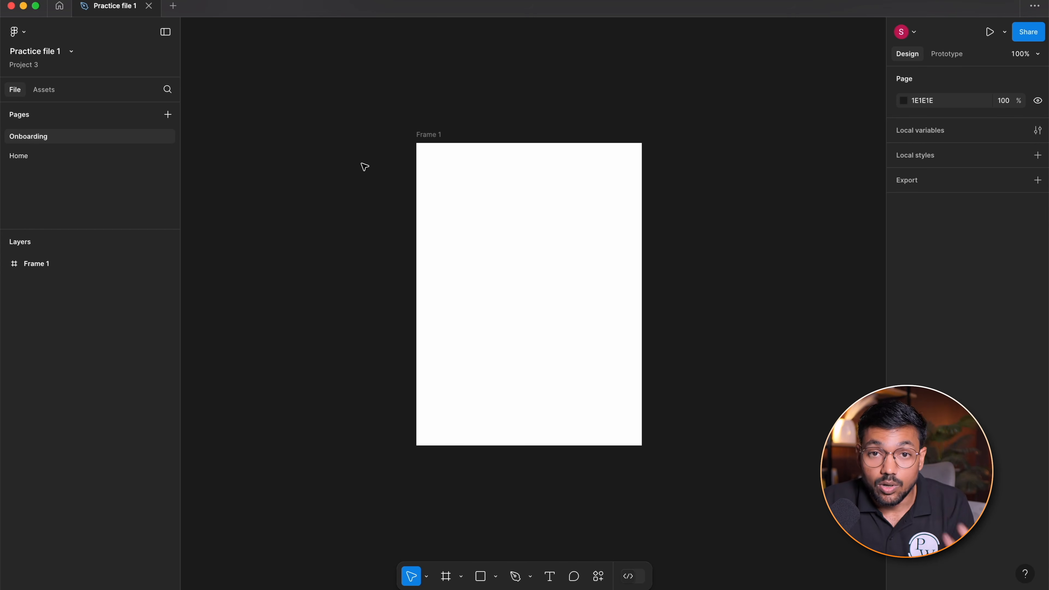
Add a new page named Draft to the file
left_click(168, 116)
type("Draft")
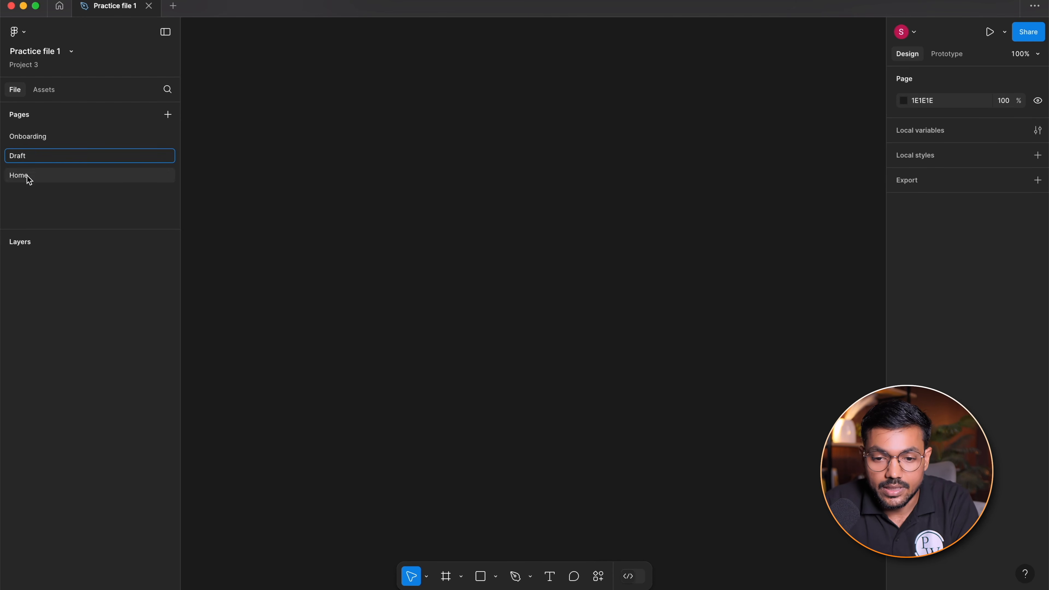
key("Return")
Add another page after Draft and name it Backup/Junkyard
left_click(168, 114)
type("Backup\\")
key("Return")
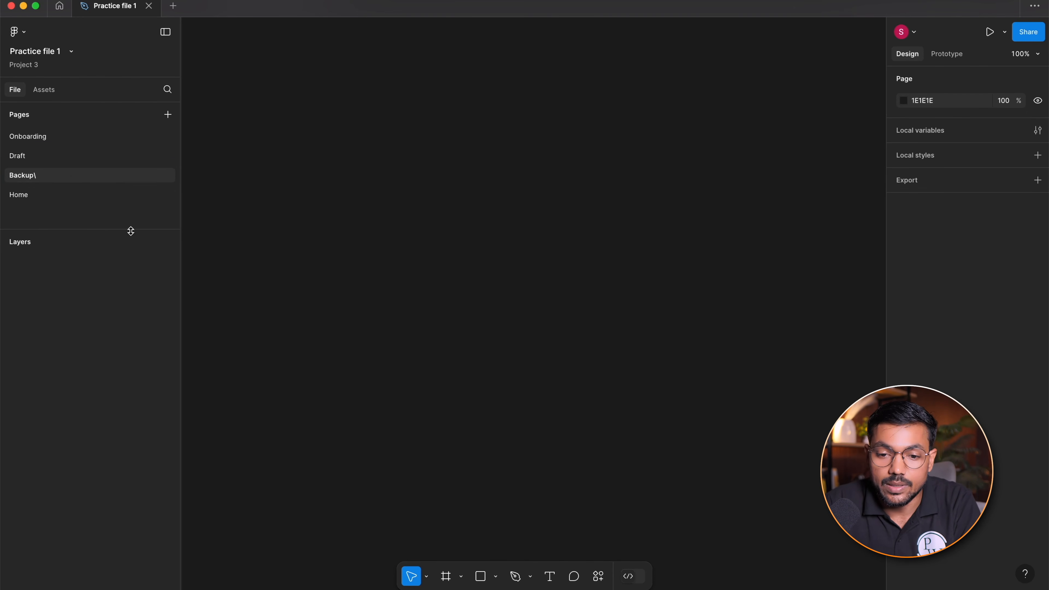
double_click(43, 175)
key("Right")
key("BackSpace")
type("/Junkyard")
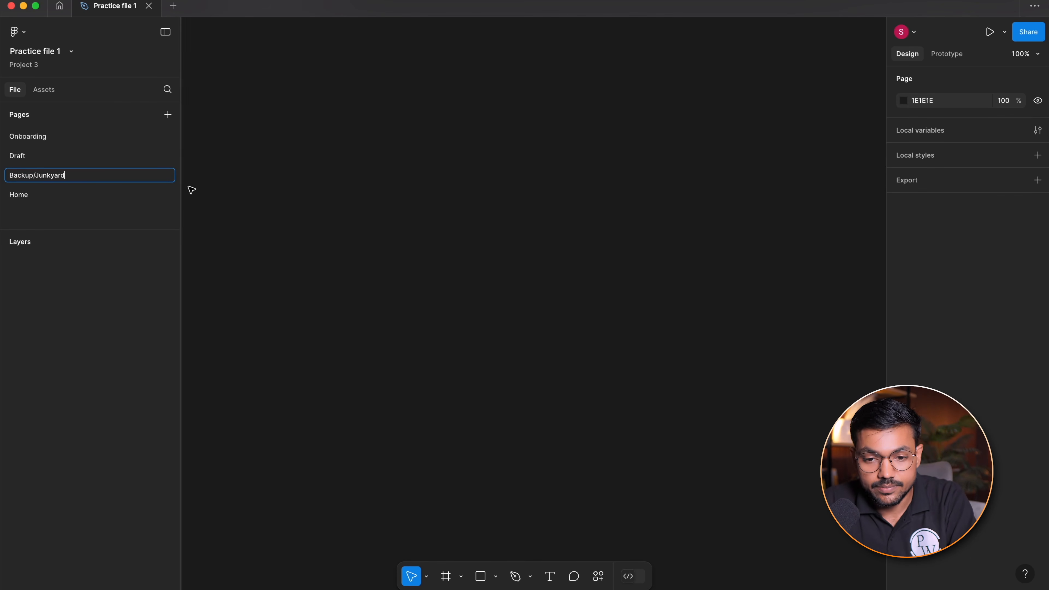
key("Return")
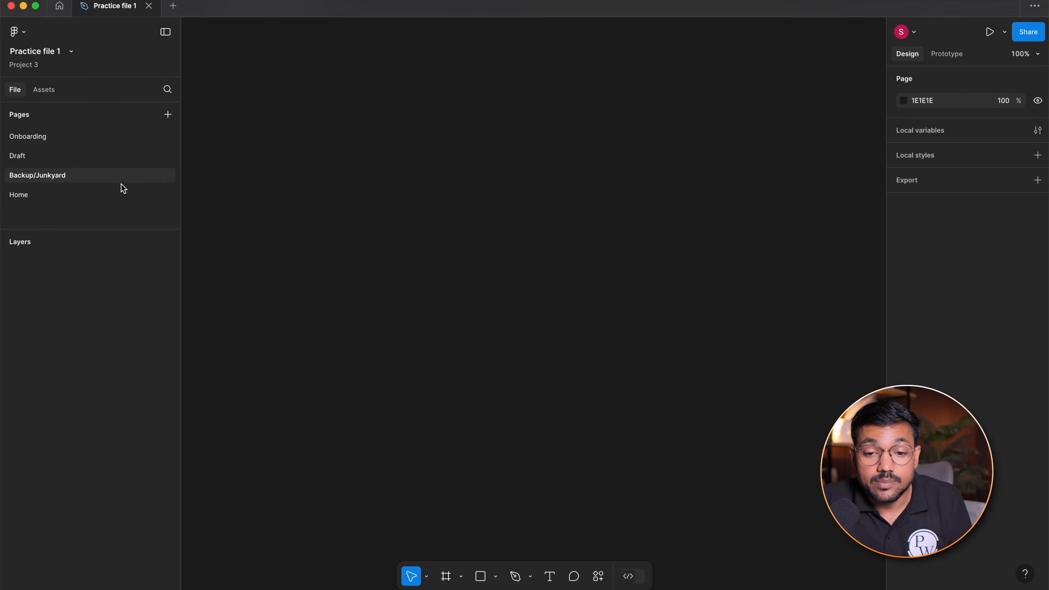
Reorder the pages so that Backup/Junkyard comes after Home and Draft comes before Onboarding
left_click_drag(116, 180, 111, 201)
left_click_drag(61, 156, 57, 133)
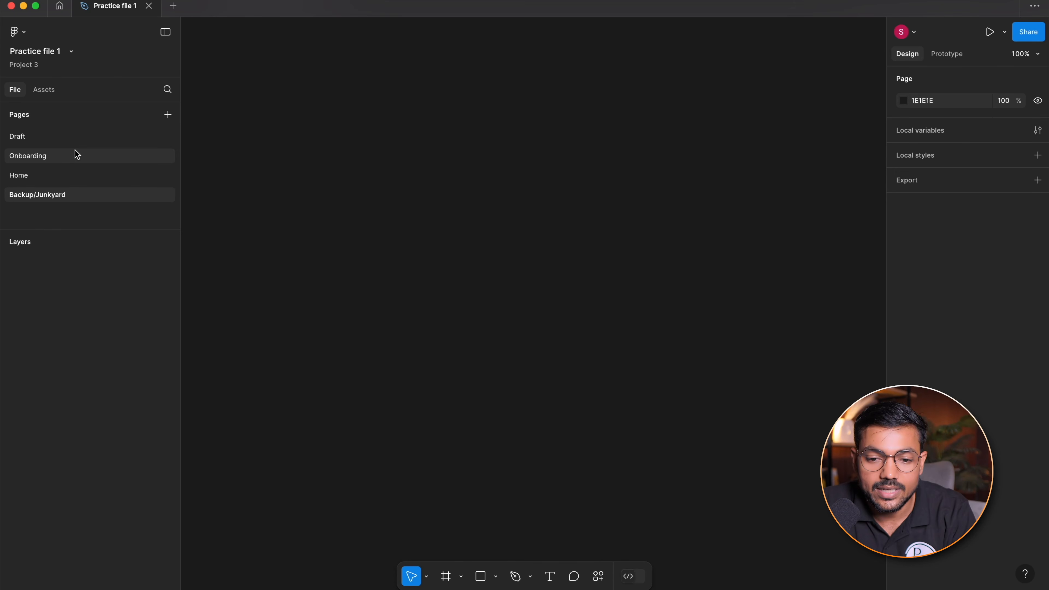
Create a page divider by adding a page named "---", and place it between Home and Backup/Junkyard
left_click(48, 140)
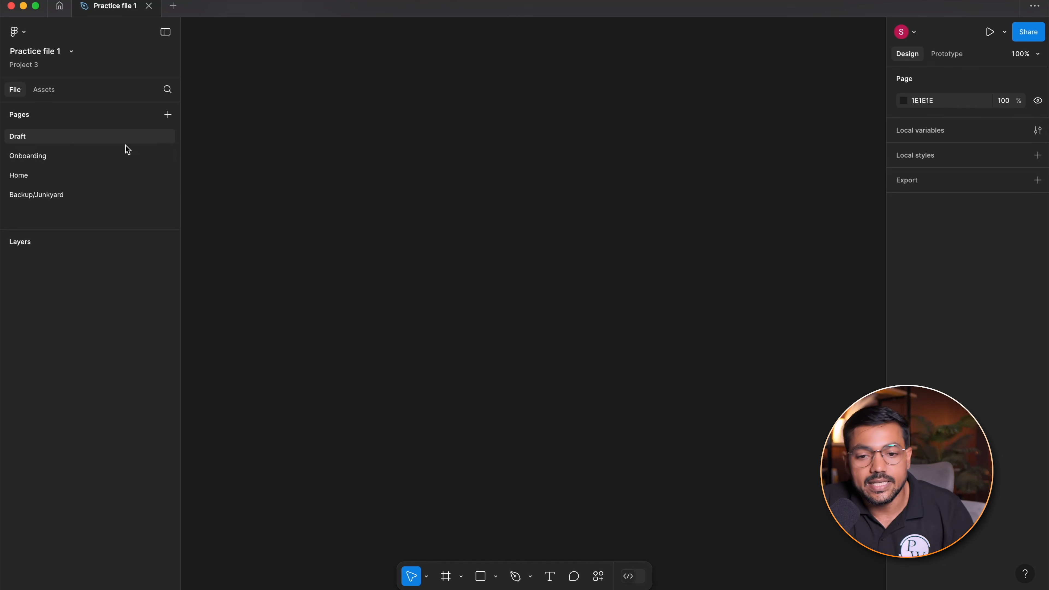
left_click(167, 115)
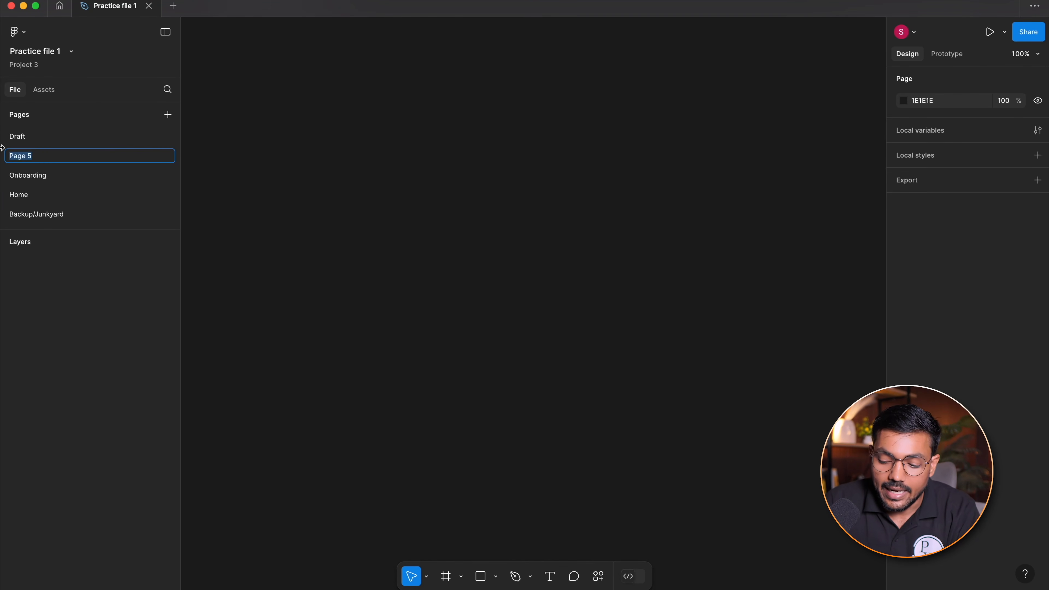
type("---")
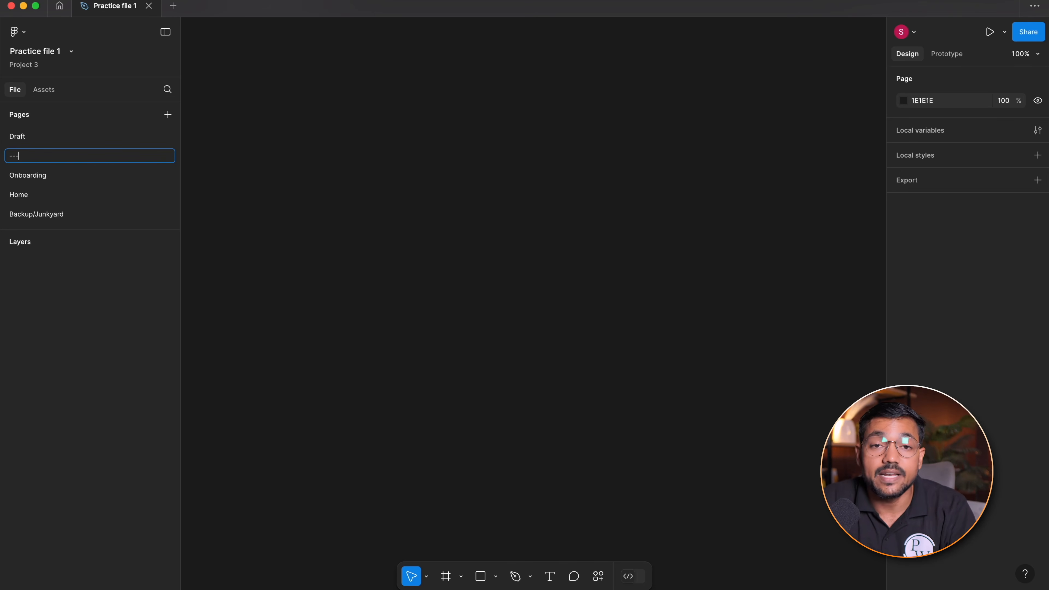
key("Return")
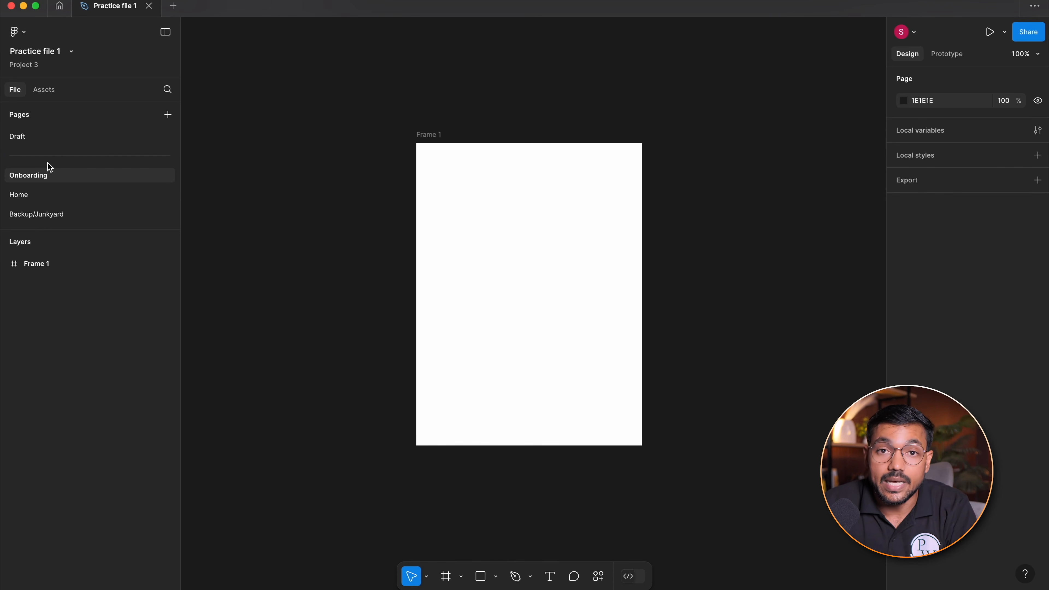
left_click_drag(48, 163, 55, 203)
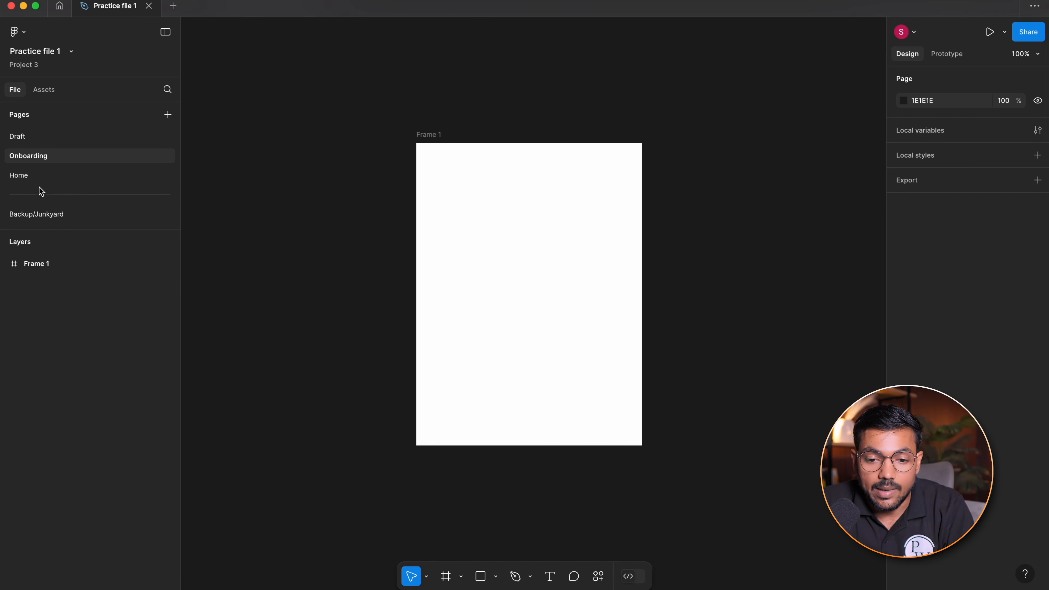
Enlarge the page list area, then duplicate the divider and place the copy between Draft and Onboarding
left_click_drag(55, 230, 55, 259)
left_click(46, 219)
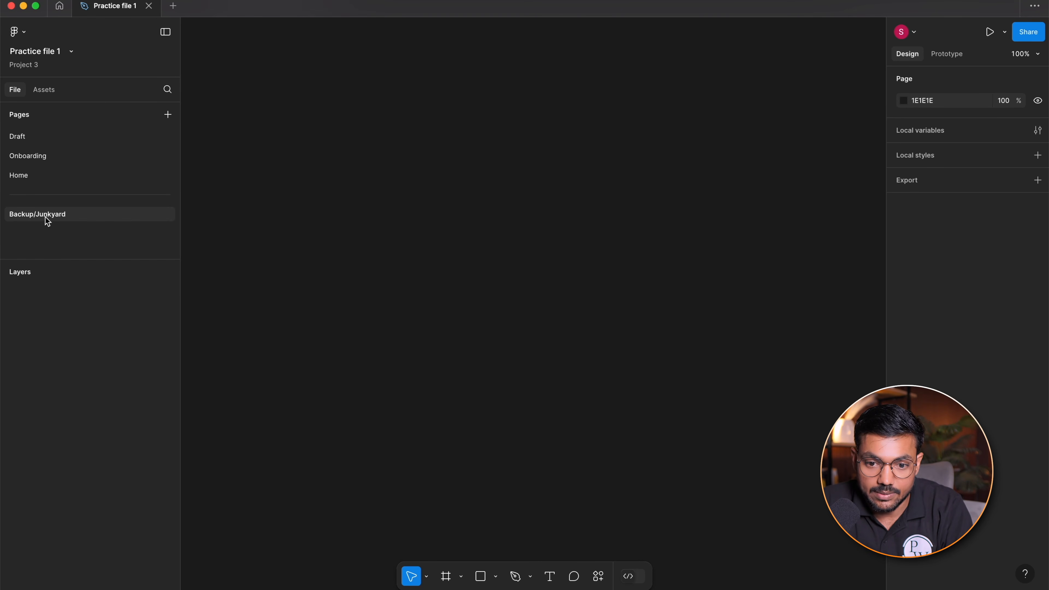
right_click(45, 217)
right_click(46, 197)
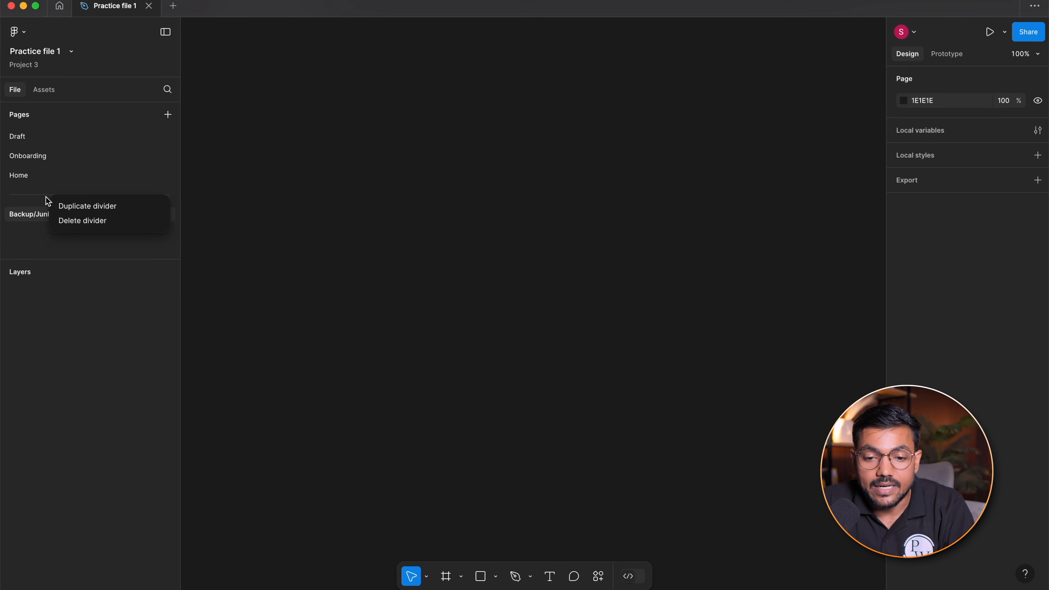
left_click(93, 209)
left_click_drag(63, 214, 60, 151)
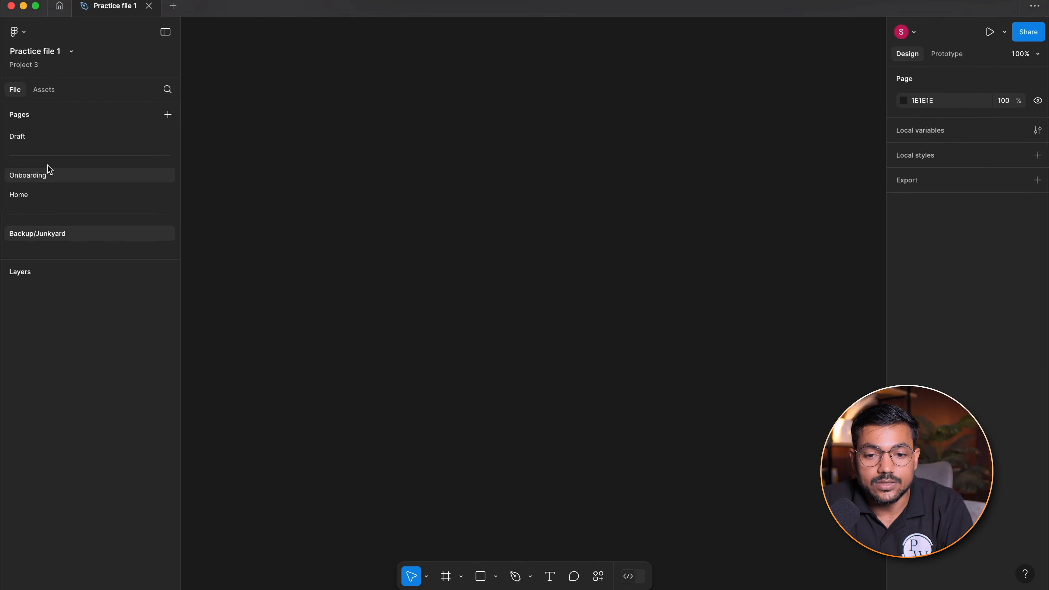
Insert a rocket emoji in front of the Onboarding page's name
double_click(34, 176)
key("Left")
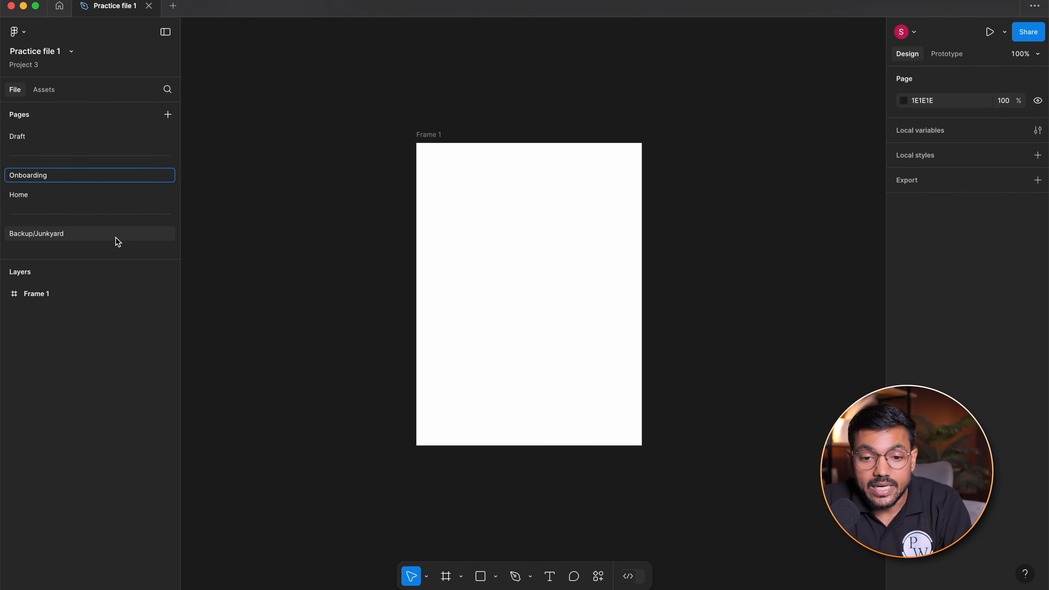
key("ctrl+super+space")
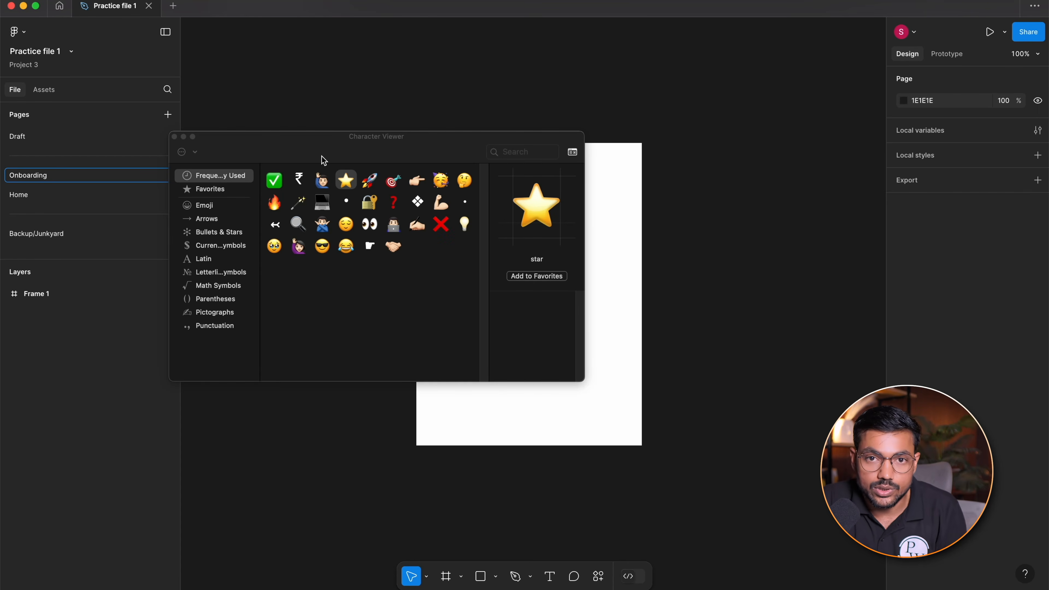
left_click_drag(383, 140, 500, 153)
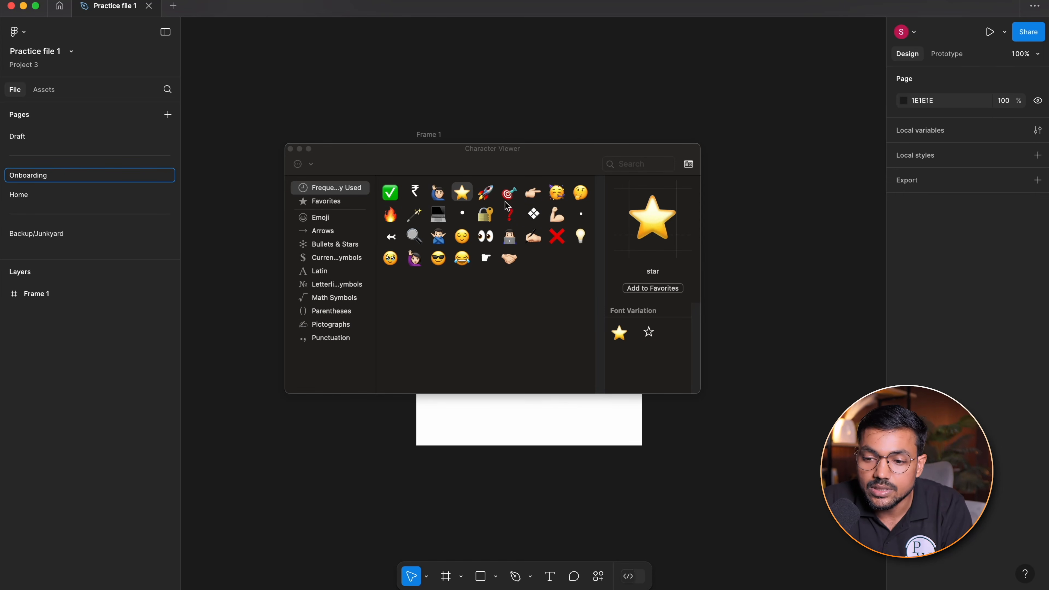
double_click(485, 193)
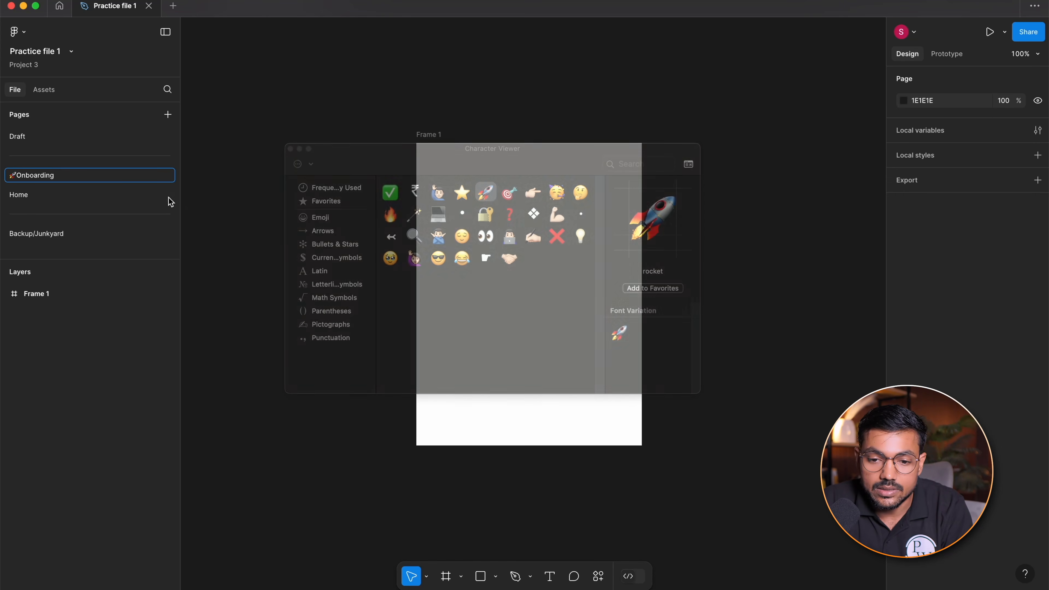
key("Return")
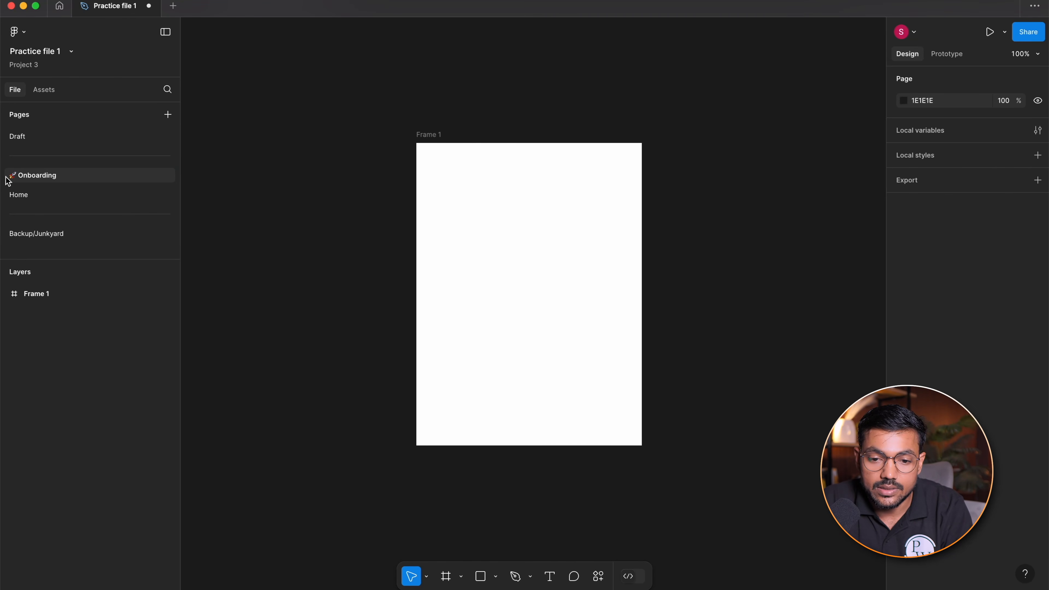
Append a rightwards arrow symbol to the end of the Onboarding page's name
double_click(51, 176)
left_click(74, 176)
key("ctrl+super+space")
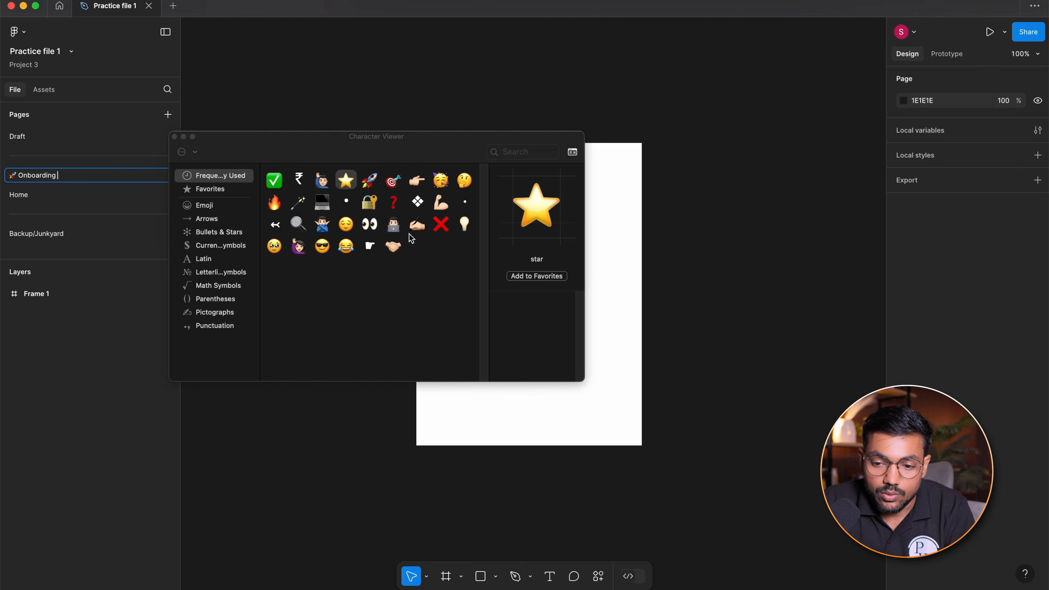
left_click(219, 220)
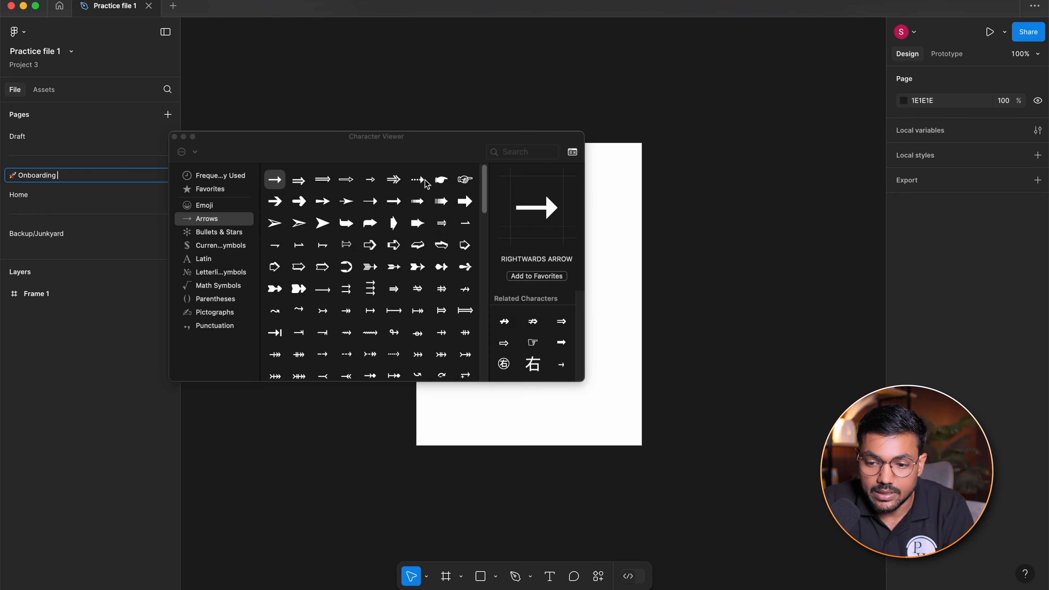
double_click(398, 200)
left_click(392, 116)
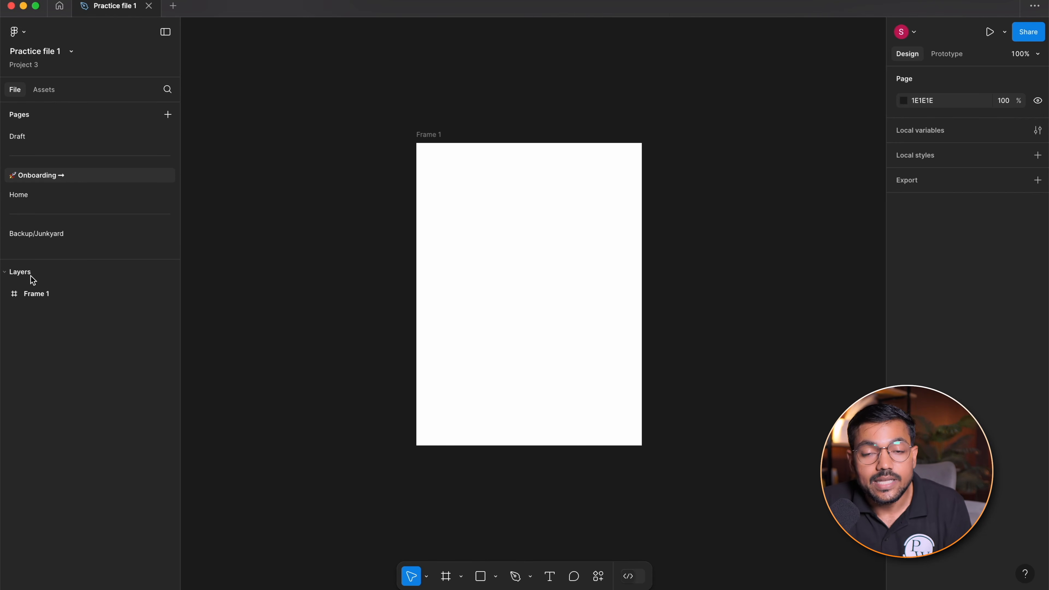
Duplicate Frame 1 and place the copy beside it to the right with a small gap
left_click(4, 275)
left_click(8, 276)
left_click_drag(374, 110, 686, 486)
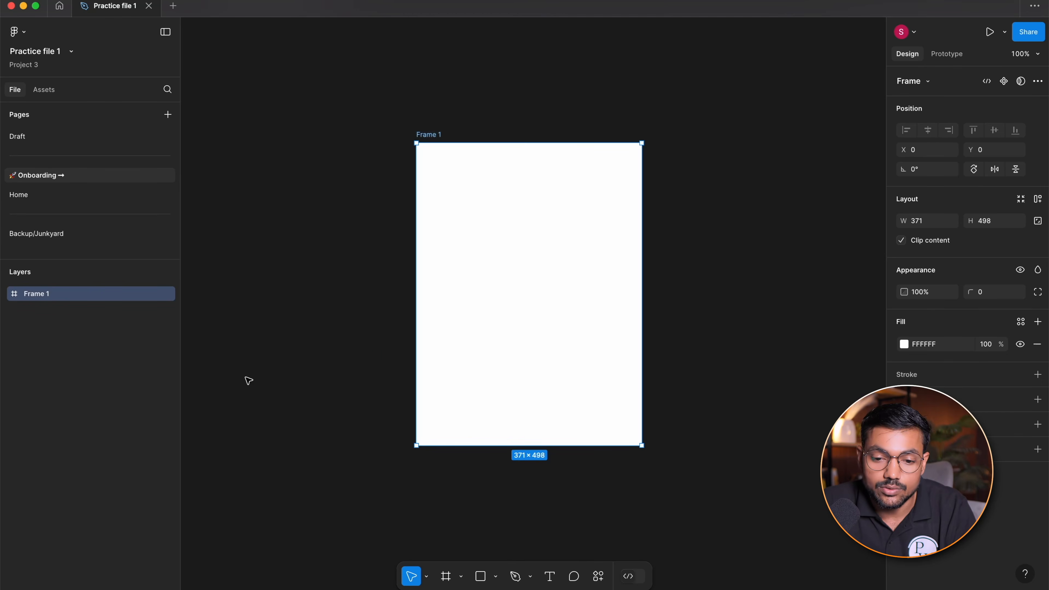
scroll(578, 206, "right", 5)
left_click_drag(436, 210, 692, 231)
left_click(86, 361)
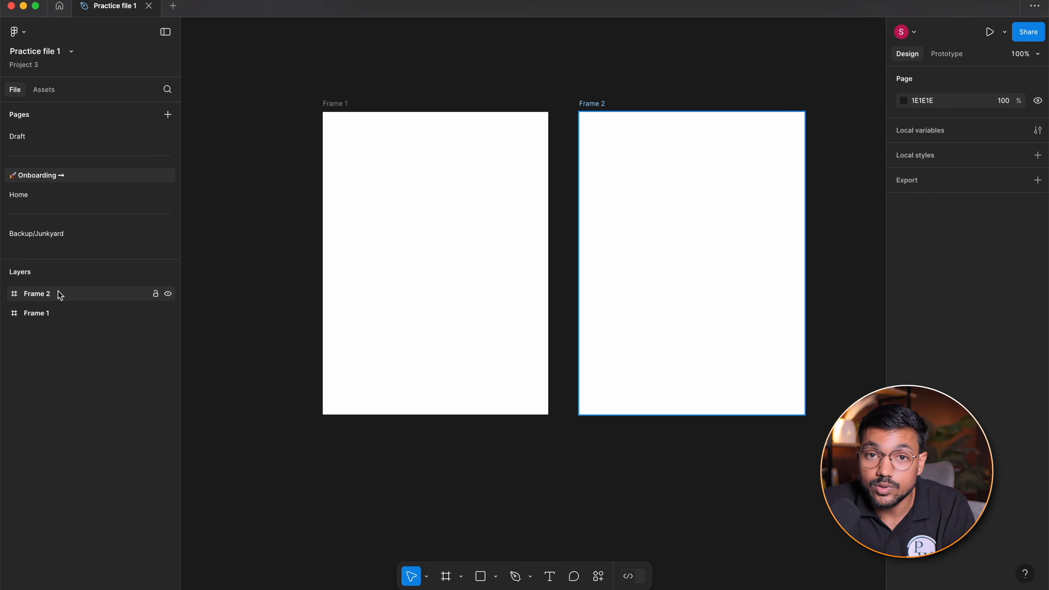
Duplicate Frame 2 and place the copy to its right, aligned in the same row at X 817
scroll(628, 215, "down", 3)
scroll(667, 194, "right", 5)
left_click(454, 190)
left_click_drag(454, 189, 644, 191)
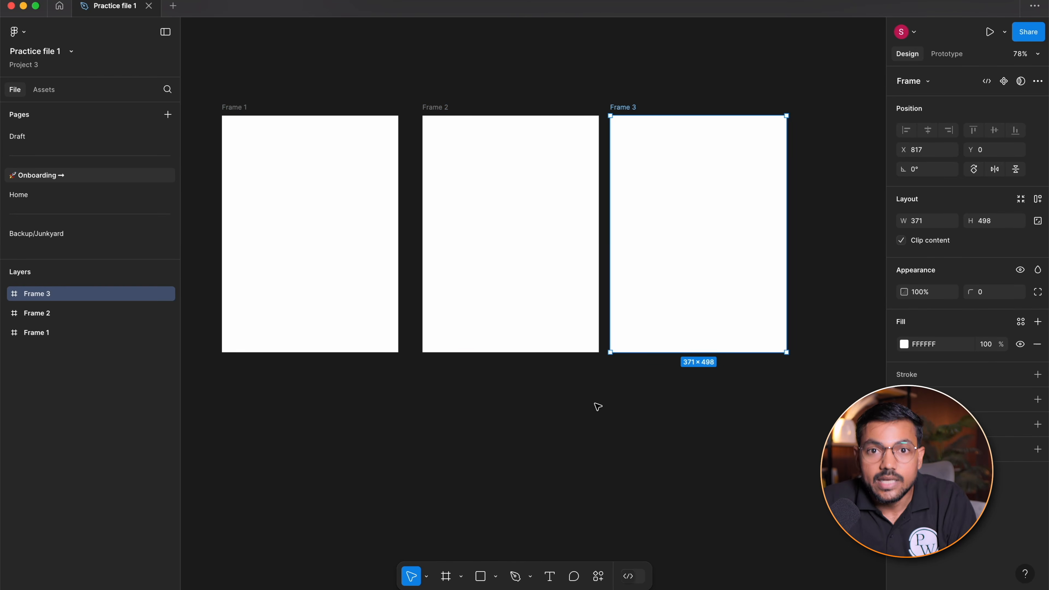
left_click(442, 53)
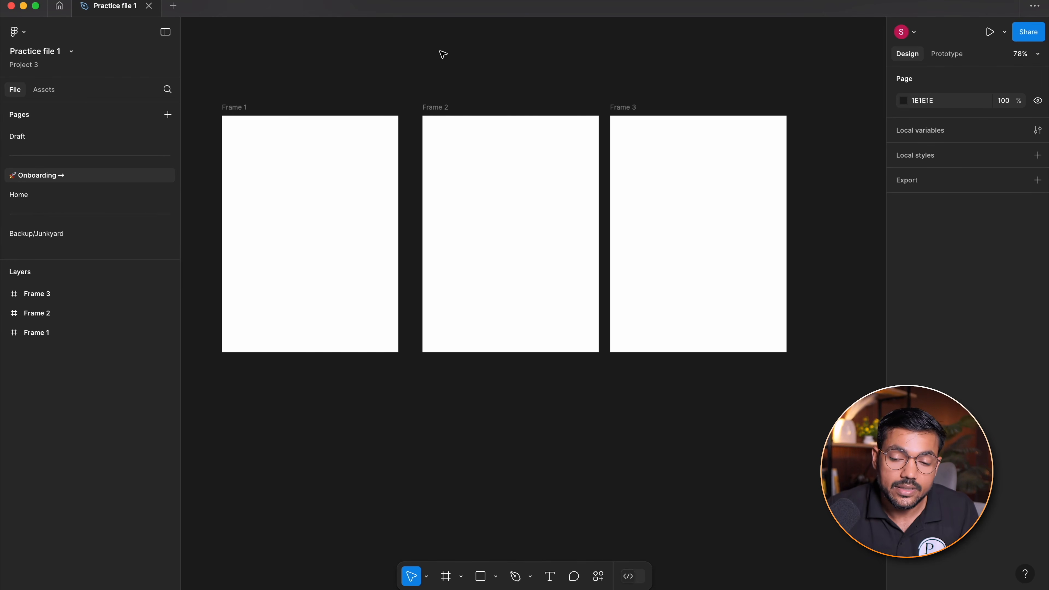
Change the fill of Frame 2 to a dark red
left_click(568, 195)
left_click(904, 344)
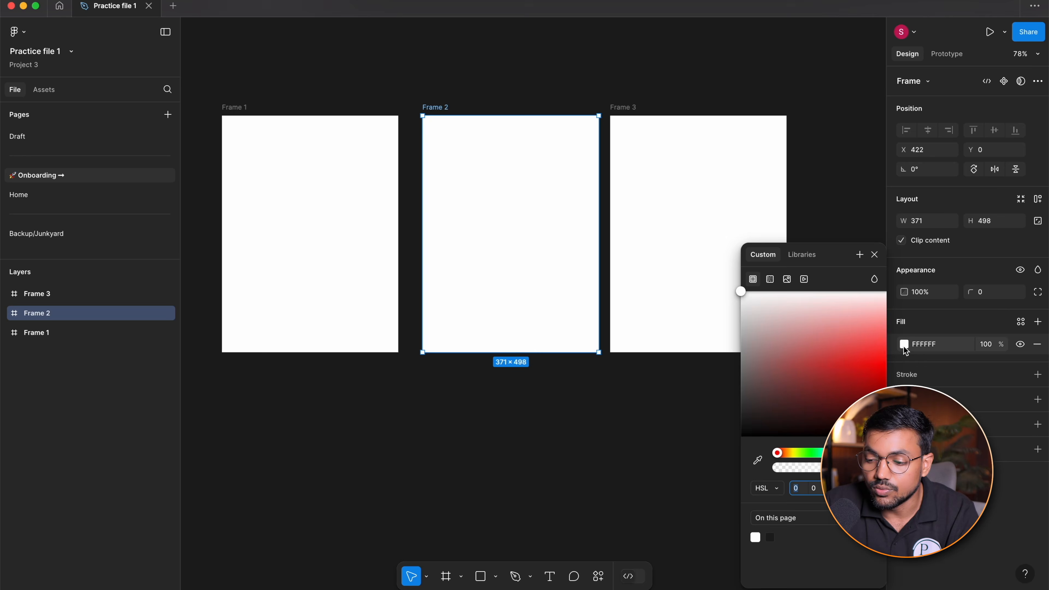
left_click(836, 382)
left_click(620, 375)
Change the fill of Frame 3 to the blue 326FFC
left_click(721, 263)
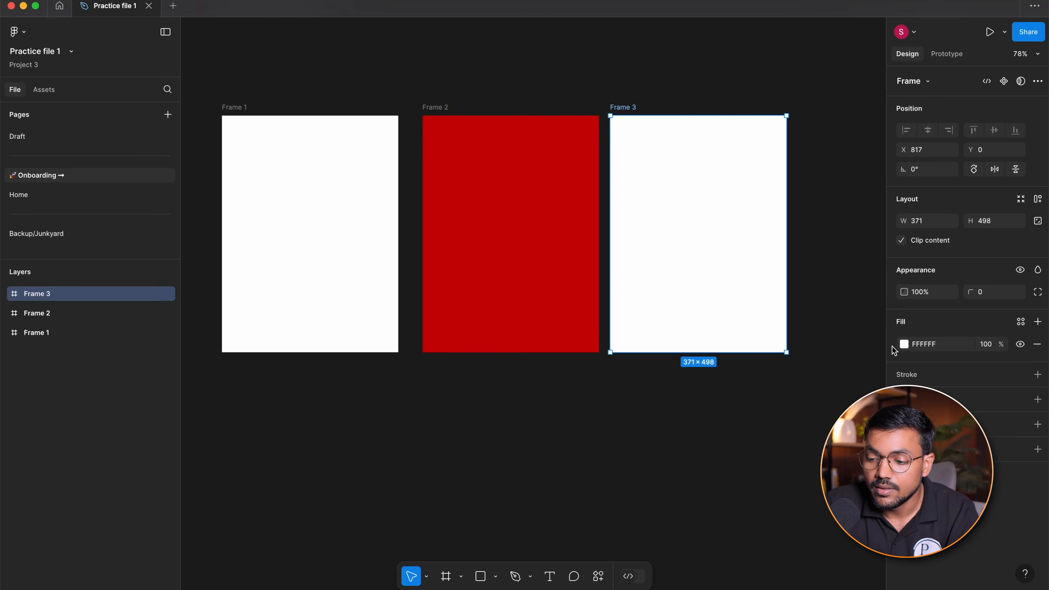
left_click(903, 345)
left_click_drag(866, 330, 882, 350)
left_click_drag(817, 453, 835, 453)
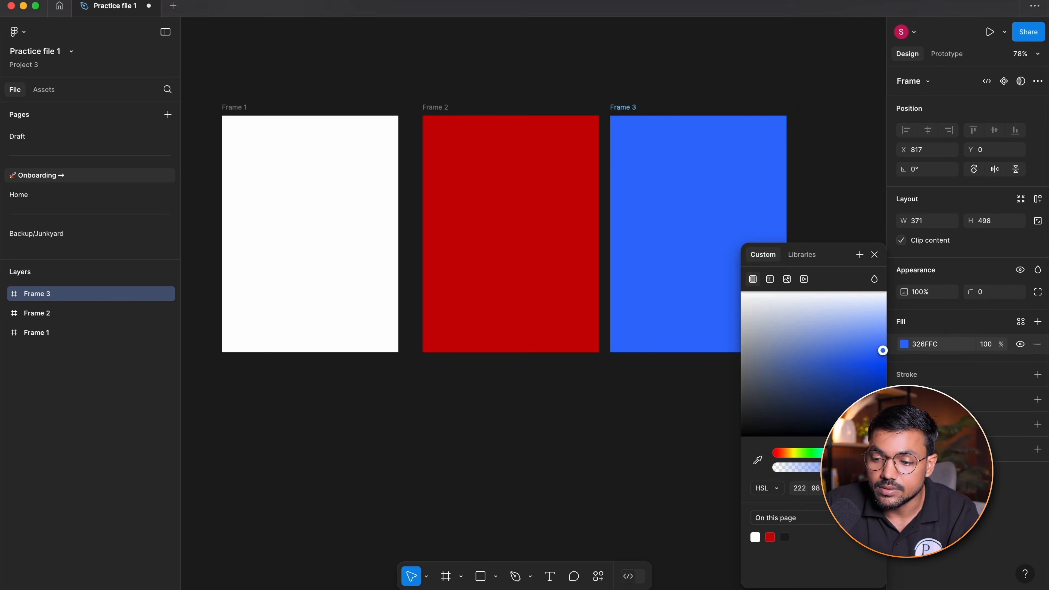
left_click(618, 421)
Move the frames into an overlapping row, the red one over the white one and the blue one over the red one at X 549
left_click_drag(783, 264, 657, 260)
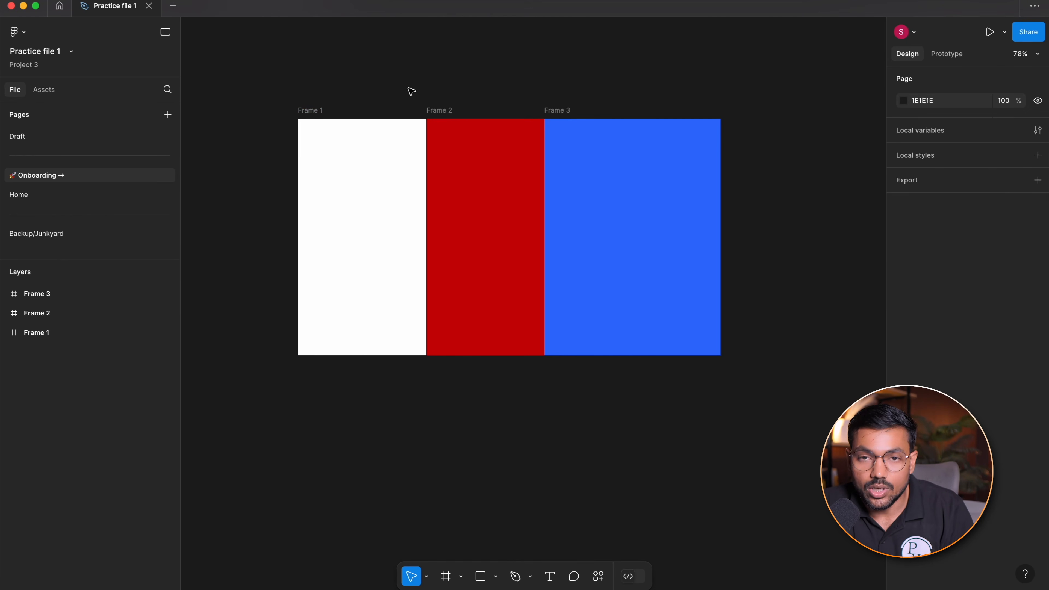
left_click_drag(655, 164, 584, 181)
left_click(394, 161)
left_click(606, 159)
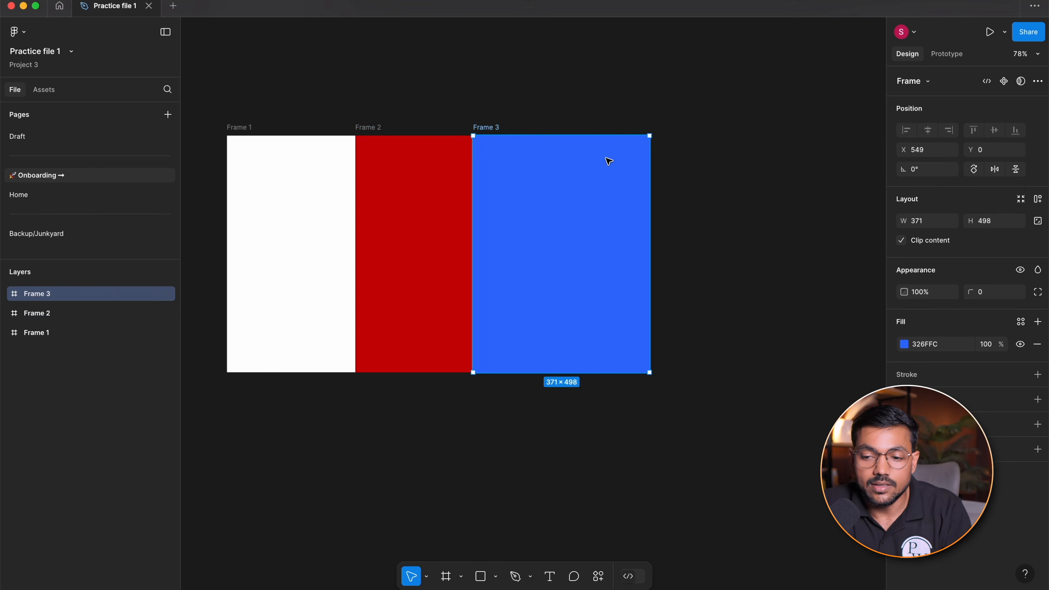
Move Frame 1 above Frame 3 in the layer order and send it to the back again
left_click(46, 332)
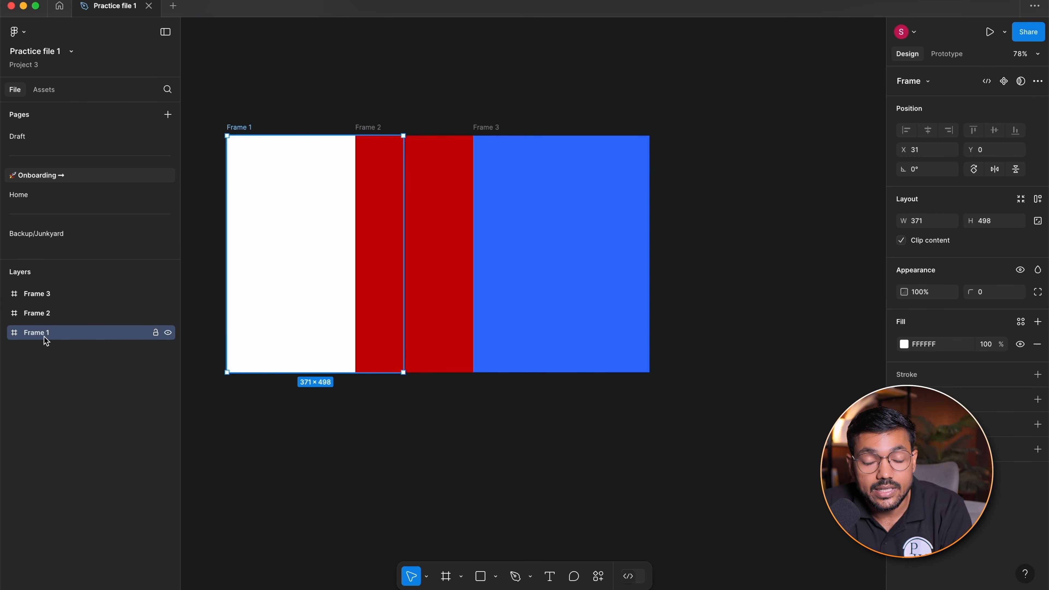
left_click_drag(44, 340, 40, 286)
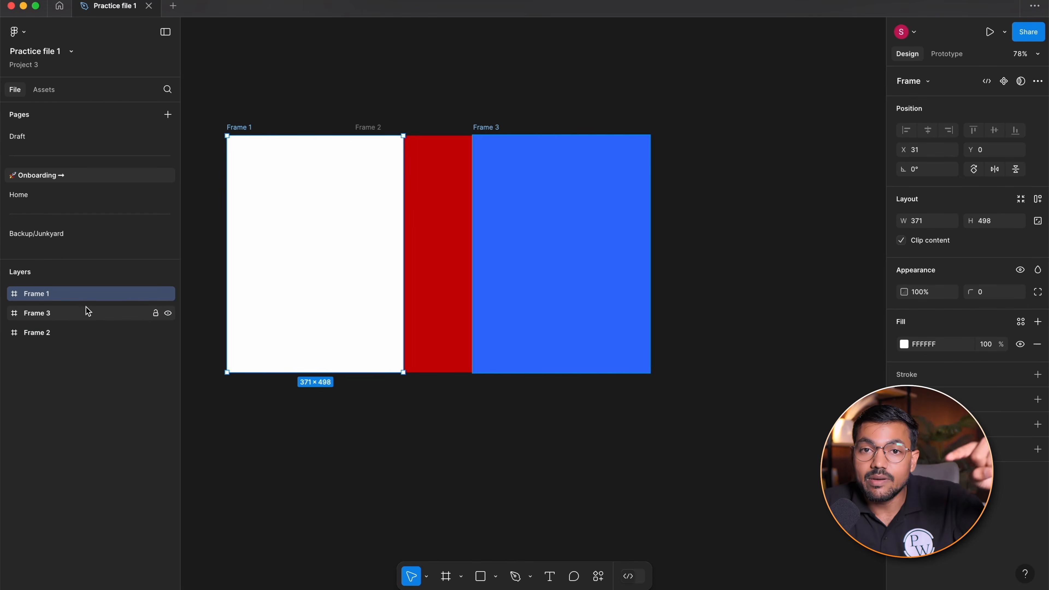
scroll(478, 445, "left", 5)
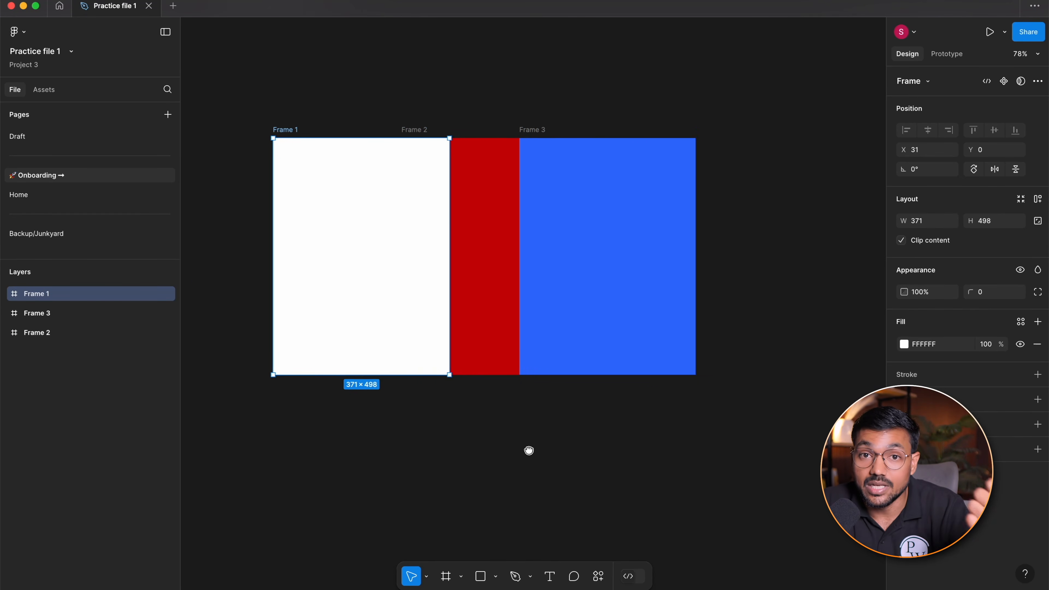
right_click(358, 192)
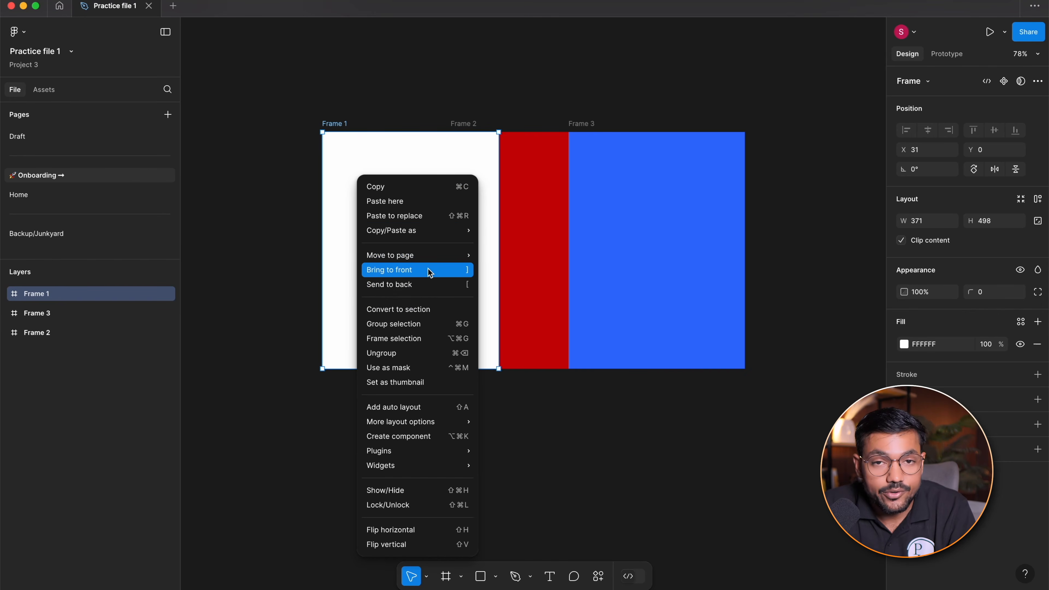
left_click(411, 284)
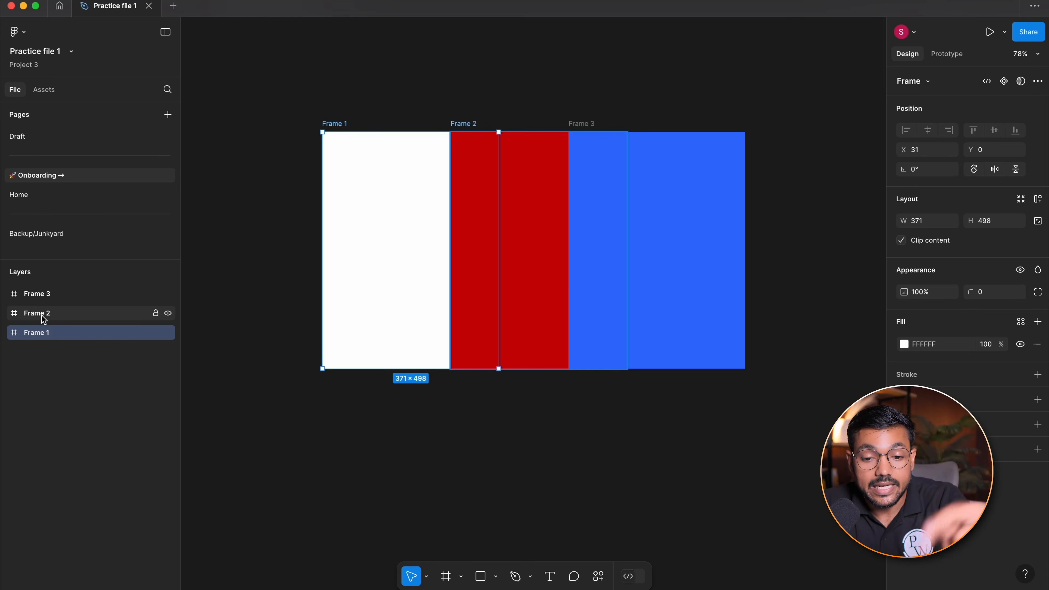
left_click_drag(280, 78, 778, 503)
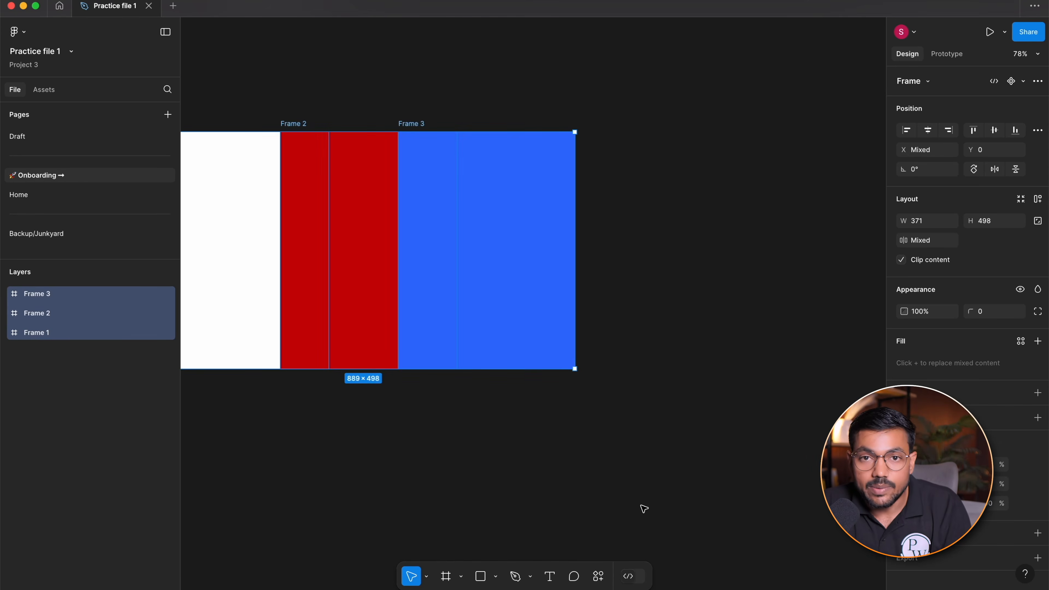
scroll(644, 509, "left", 5)
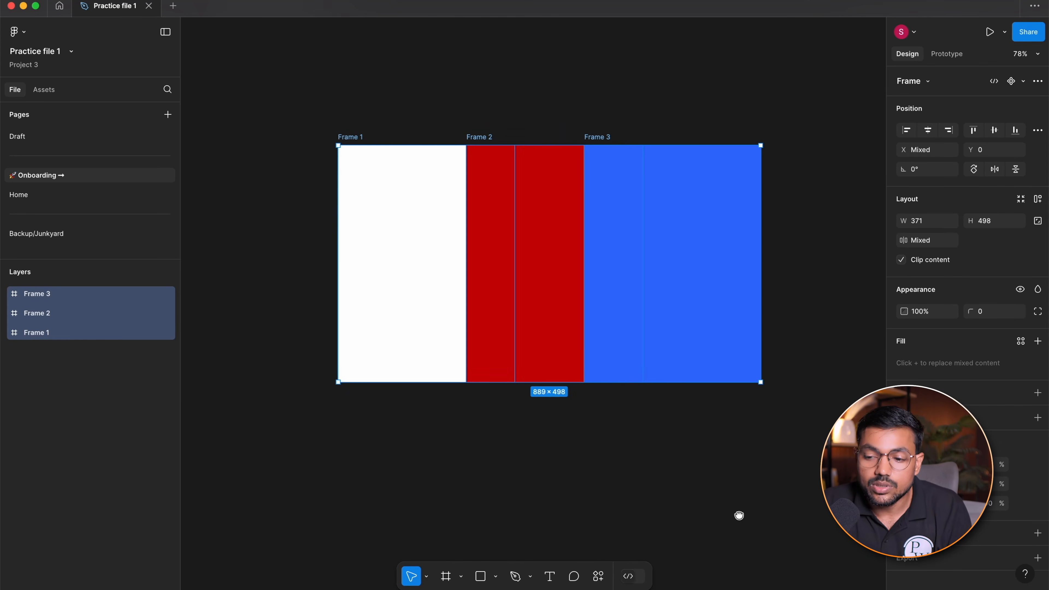
left_click(648, 477)
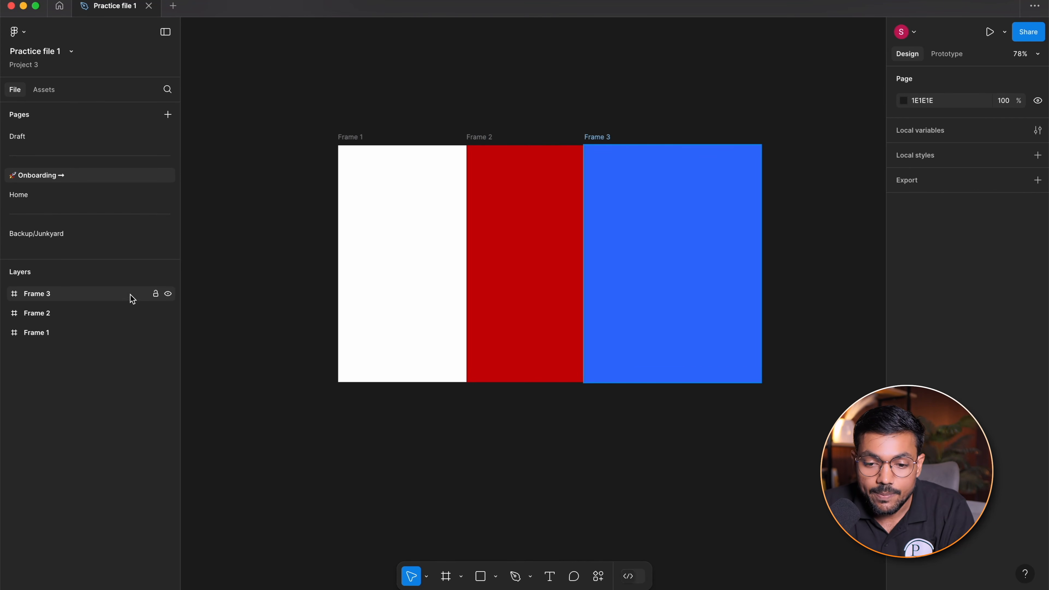
Toggle the visibility of Frame 3 and Frame 2 off and back on
left_click(169, 295)
left_click(170, 296)
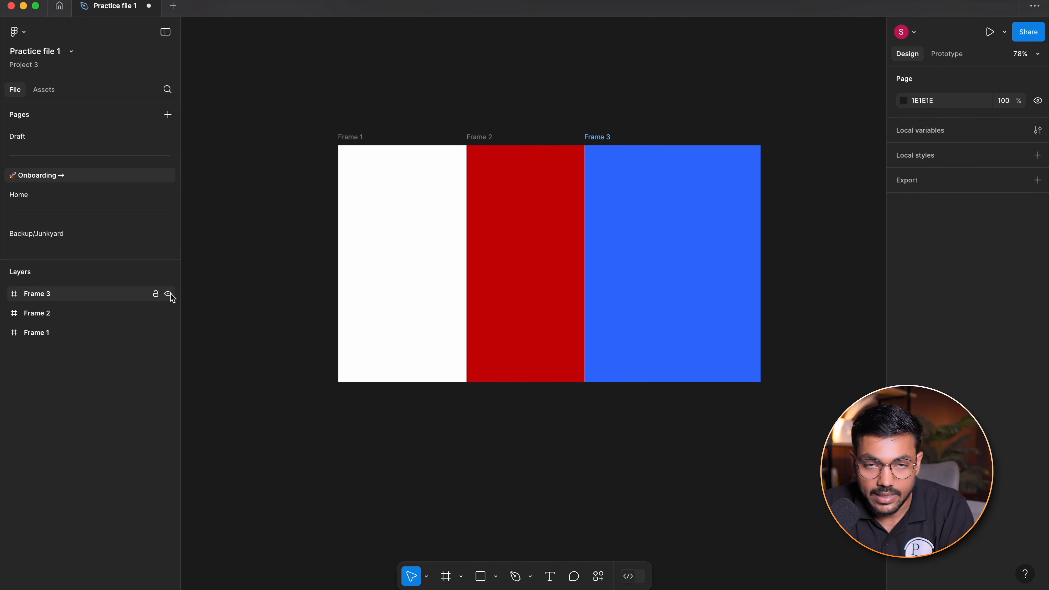
left_click(168, 313)
left_click(168, 313)
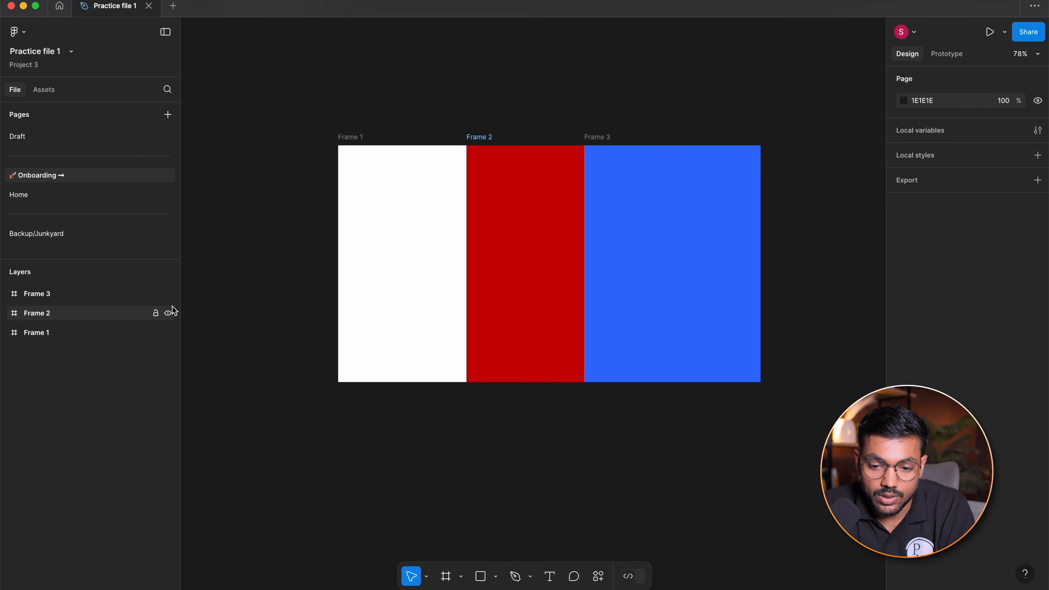
left_click_drag(168, 298, 169, 333)
key("super+z")
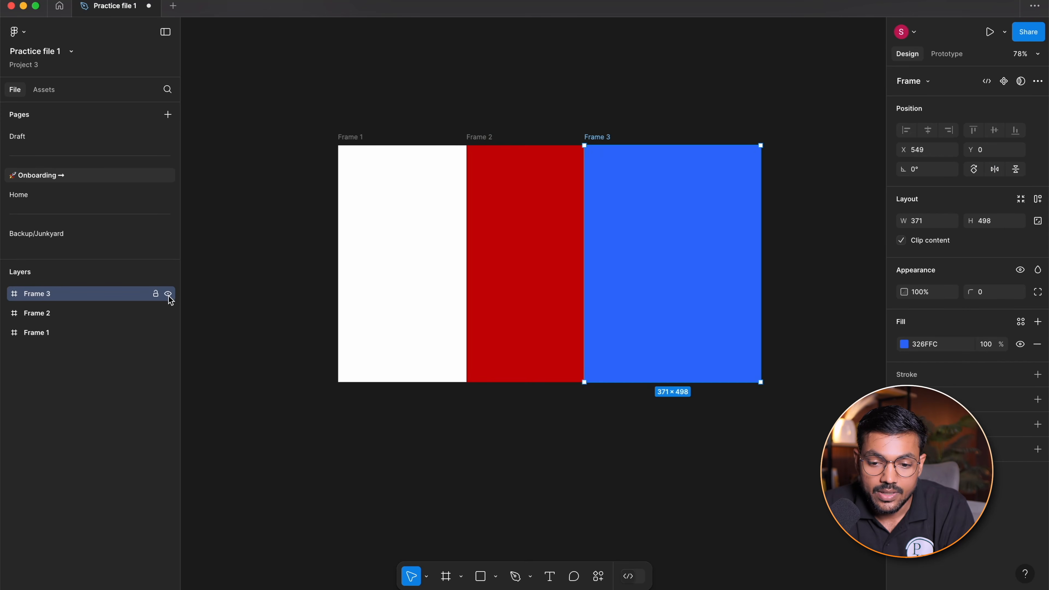
Hide Frame 3, Frame 2 and Frame 1, and undo the hiding
left_click(169, 295)
left_click(168, 313)
left_click(168, 332)
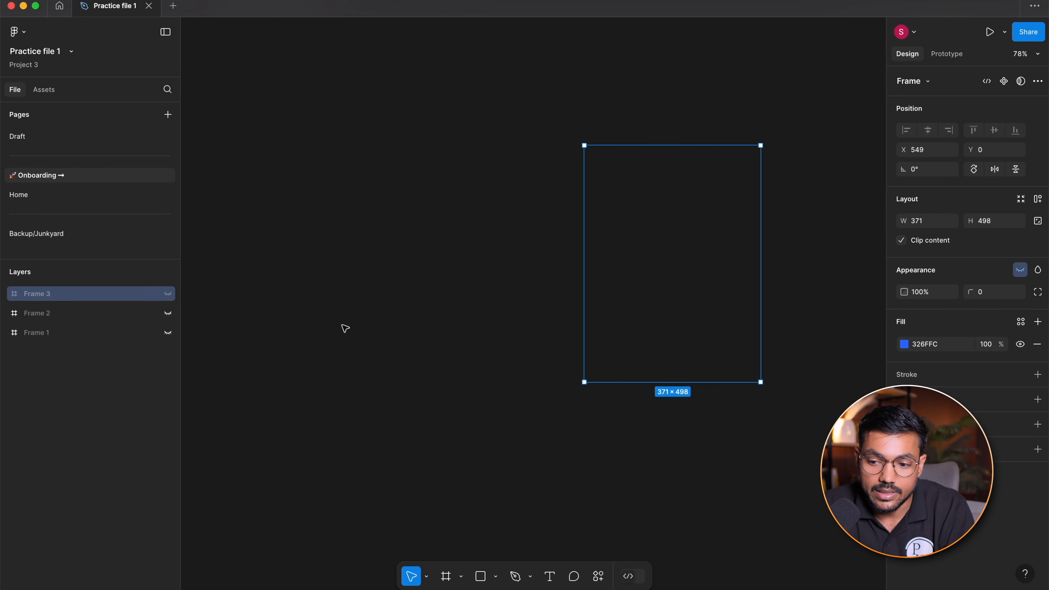
key("super+z")
key("super+z")
key("super+z")
key("Escape")
Lock Frame 2, Frame 3 and Frame 1, and try to select them on the canvas
left_click(155, 313)
left_click(155, 293)
left_click(155, 332)
left_click_drag(330, 202, 749, 418)
scroll(356, 167, "right", 3)
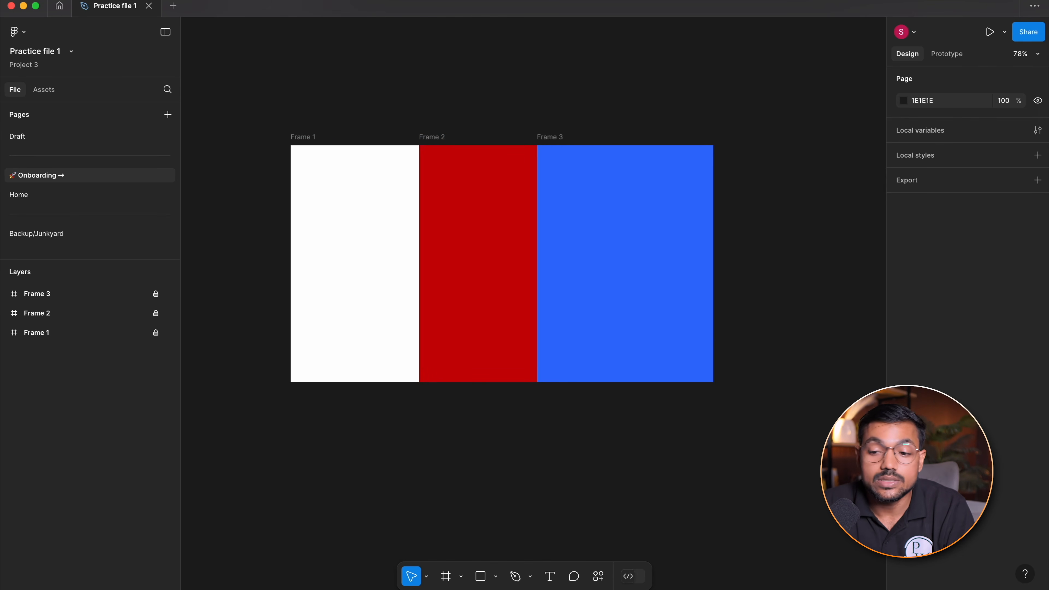
scroll(364, 163, "right", 2)
Undo the locking of the three frames and the leftover visibility changes so all frames are shown
key("super+z")
key("super+z")
key("super+z")
key("super+z")
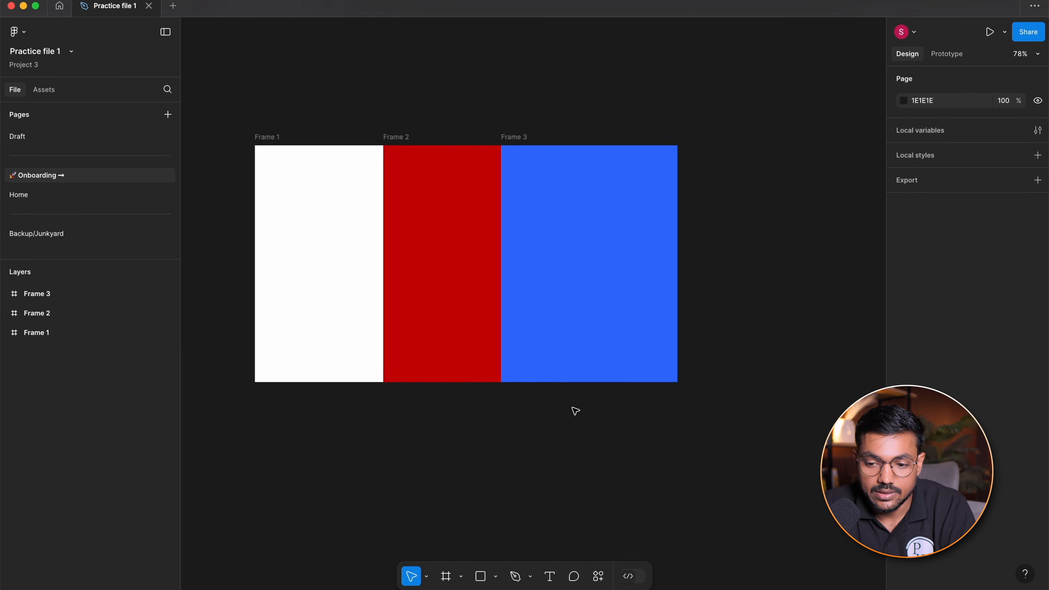
left_click_drag(379, 433, 582, 460)
left_click(582, 461)
key("super+z")
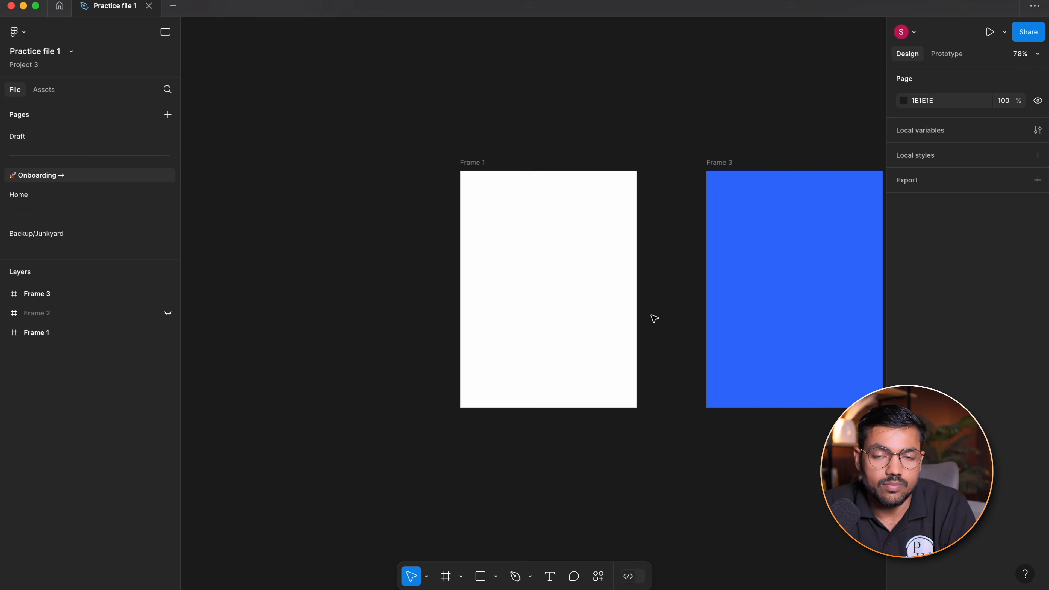
key("super+z")
key("super+z")
key("super+z")
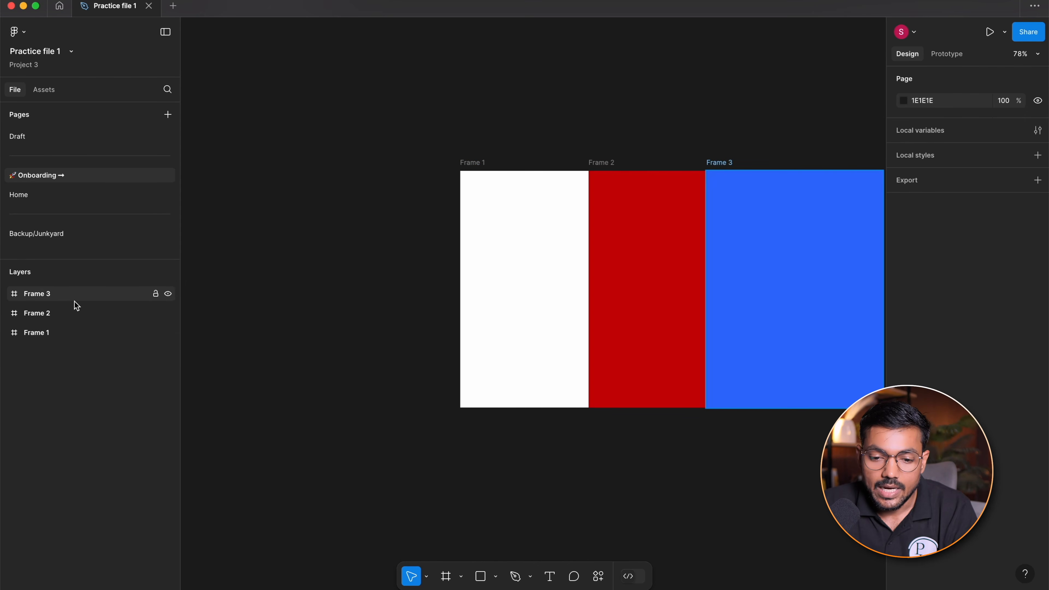
Move Frame 3 below Frame 2 in the layer order and nest it inside Frame 2
left_click_drag(54, 303, 63, 325)
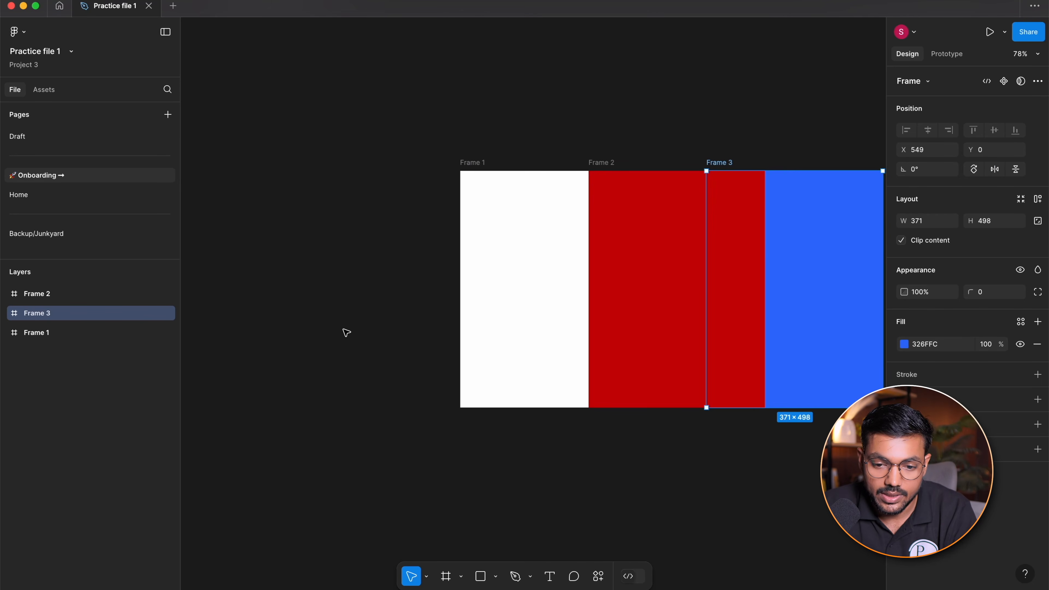
left_click_drag(47, 313, 51, 293)
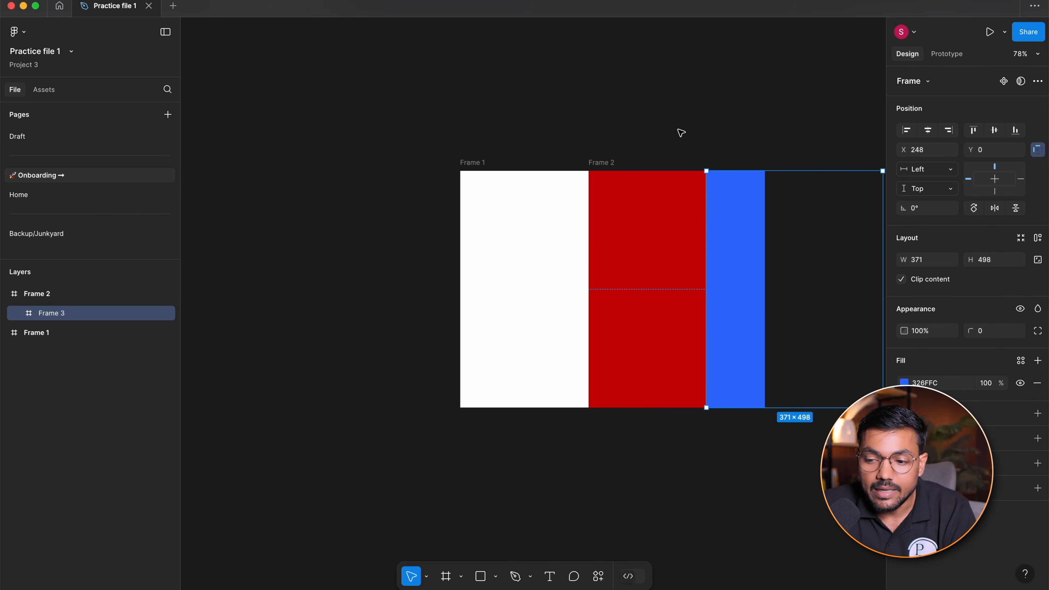
scroll(481, 110, "right", 5)
scroll(481, 110, "down", 1)
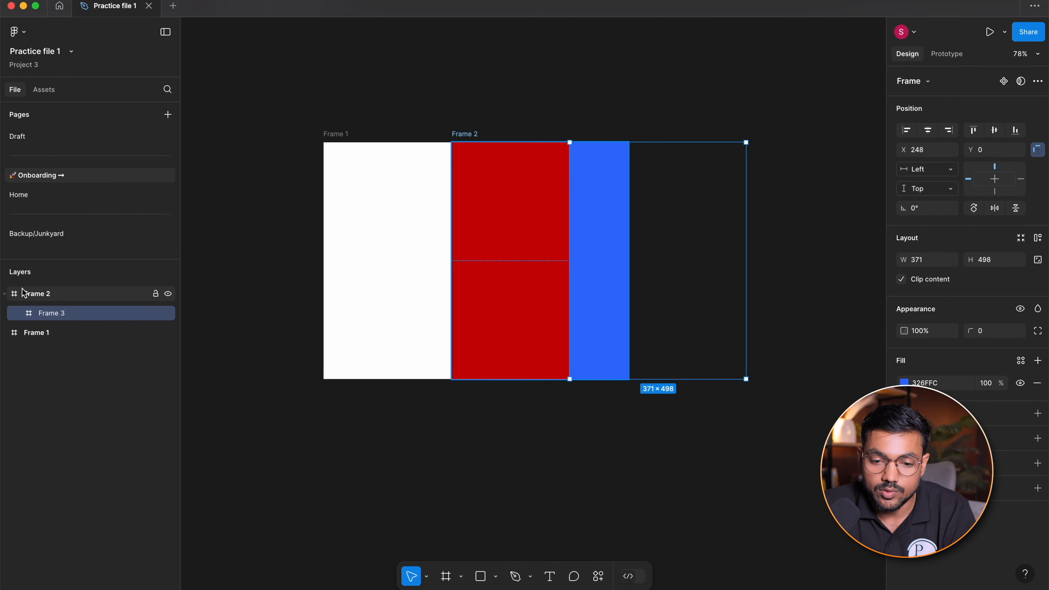
Select Frame 2 and its nested Frame 3 on the canvas to examine the clipping
left_click(475, 105)
left_click(474, 143)
key("Escape")
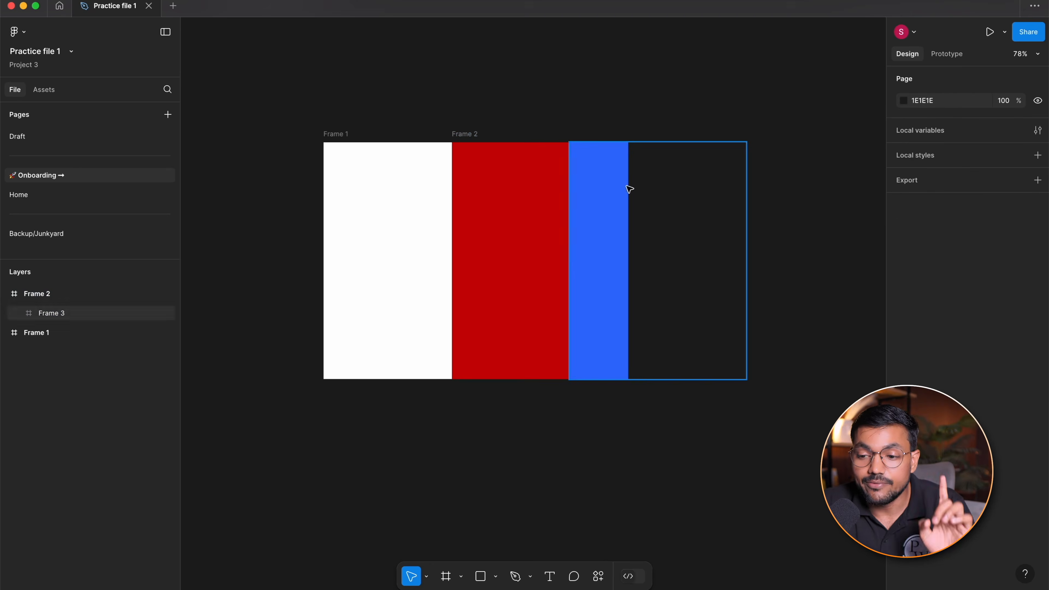
left_click(599, 180)
left_click(716, 103)
Undo the nesting of Frame 3 inside Frame 2 and redo it
key("super+z")
key("super+z")
key("super+z")
key("super+z")
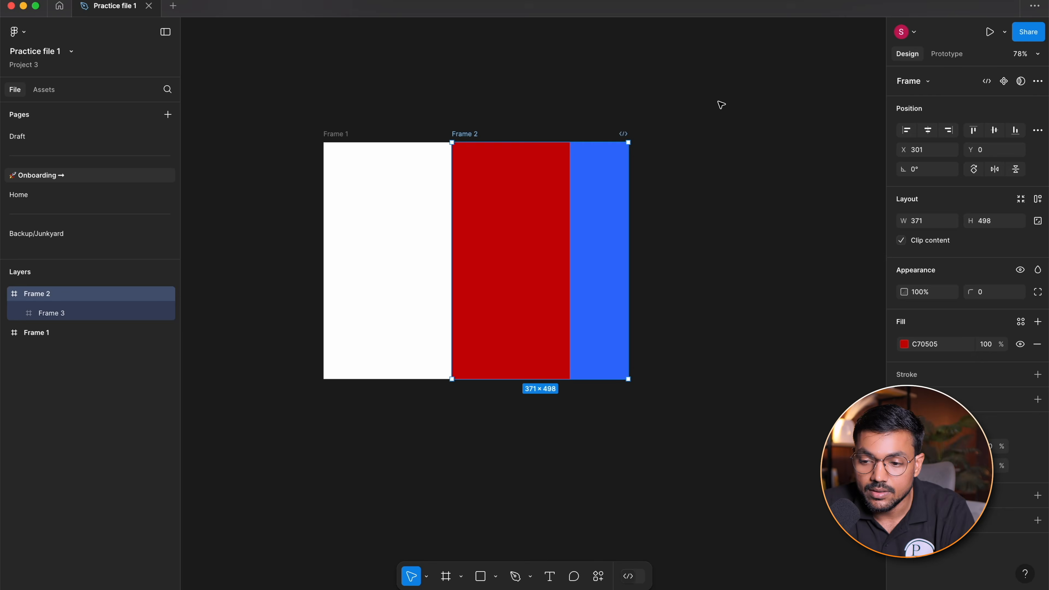
key("super+z")
key("super+z")
key("super+z")
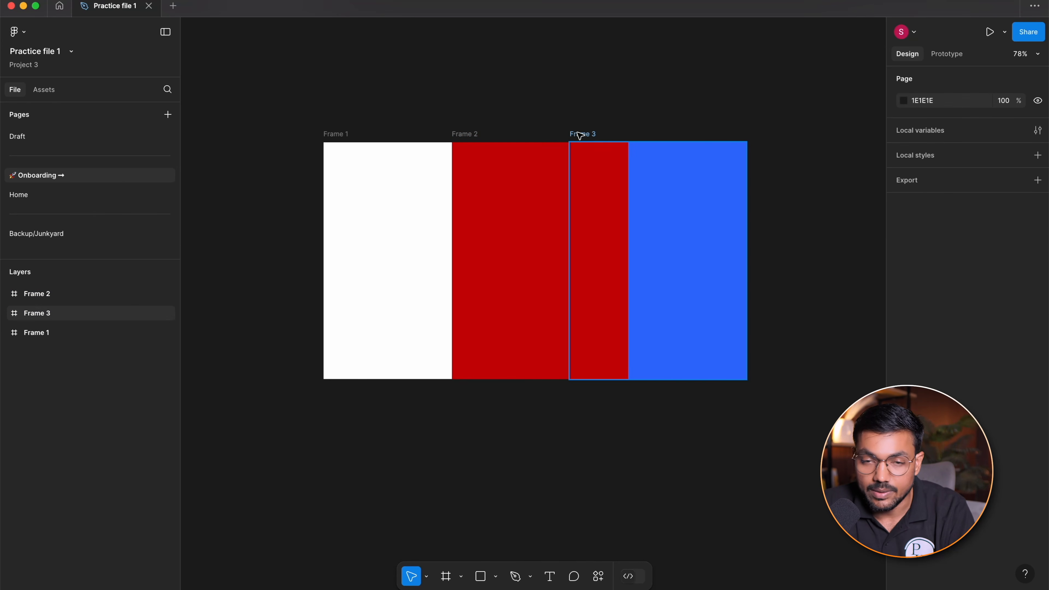
key("super+shift+z")
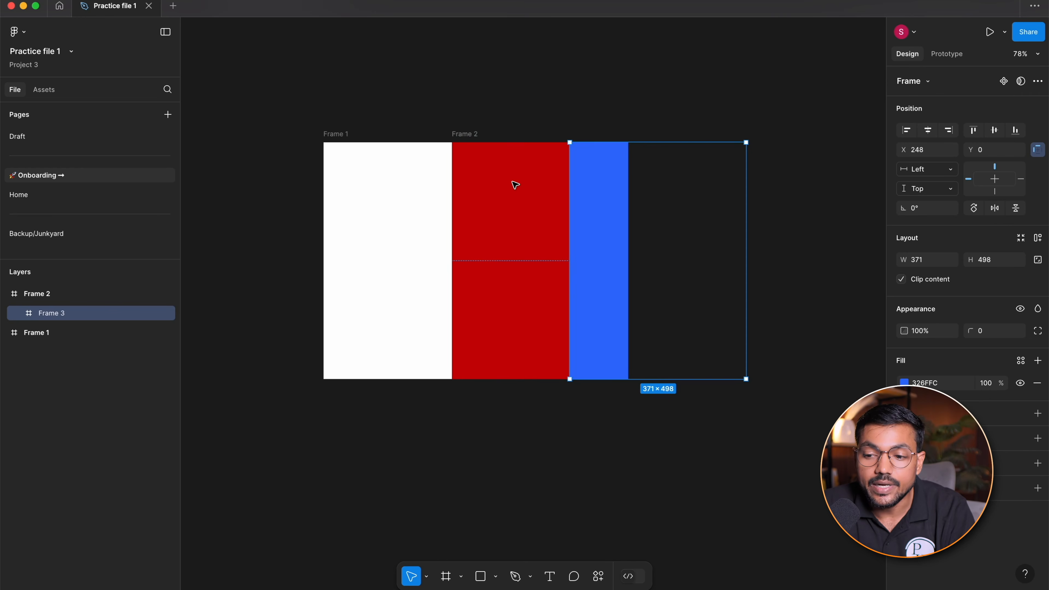
left_click(621, 119)
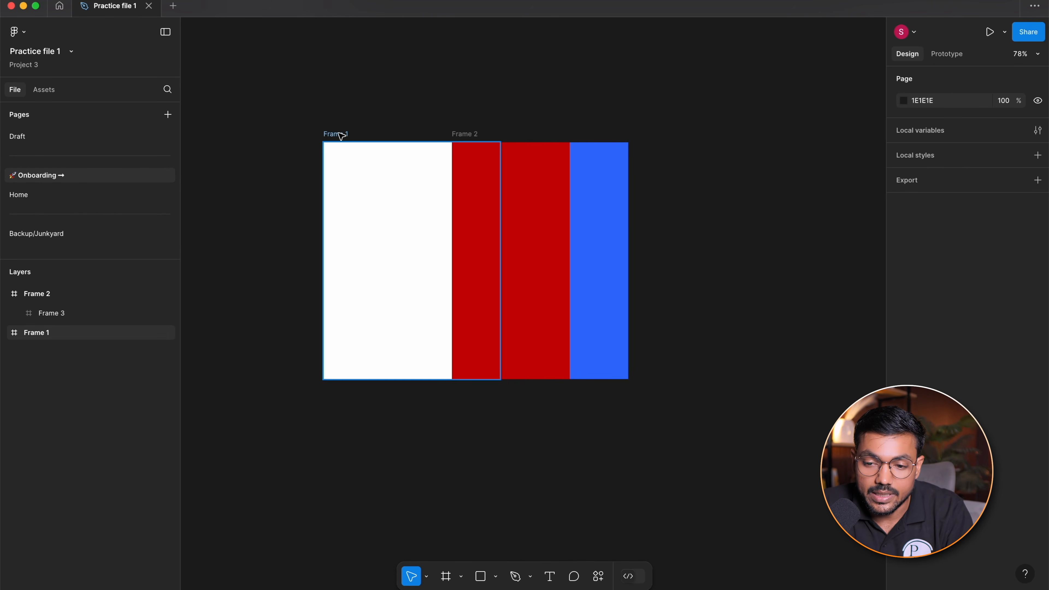
Move Frame 1 away from Frame 2 to about X -263, keeping it at Y 0
left_click_drag(340, 134, 292, 111)
left_click_drag(472, 168, 718, 164)
left_click_drag(546, 132, 456, 153)
left_click(578, 87)
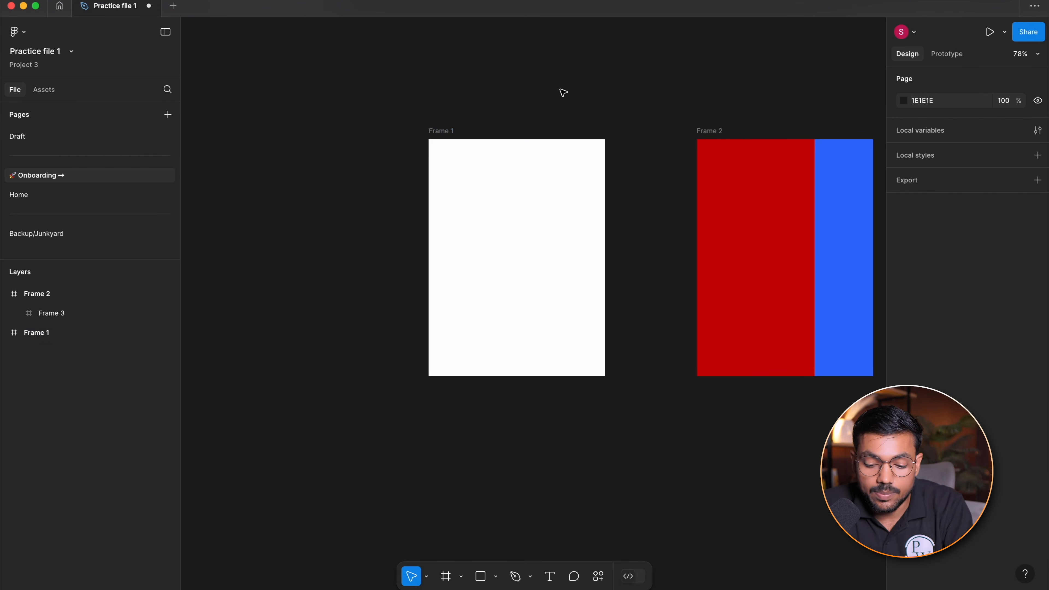
Draw a frame about 193 × 262 inside Frame 1, at about X 94, Y 109
key("f")
left_click_drag(473, 190, 565, 315)
left_click(644, 245)
Change the fill of the frame nested in Frame 1 to the red FF0000
left_click(485, 258)
left_click(900, 358)
left_click(905, 383)
left_click_drag(824, 340, 886, 365)
key("Escape")
scroll(526, 227, "up", 3)
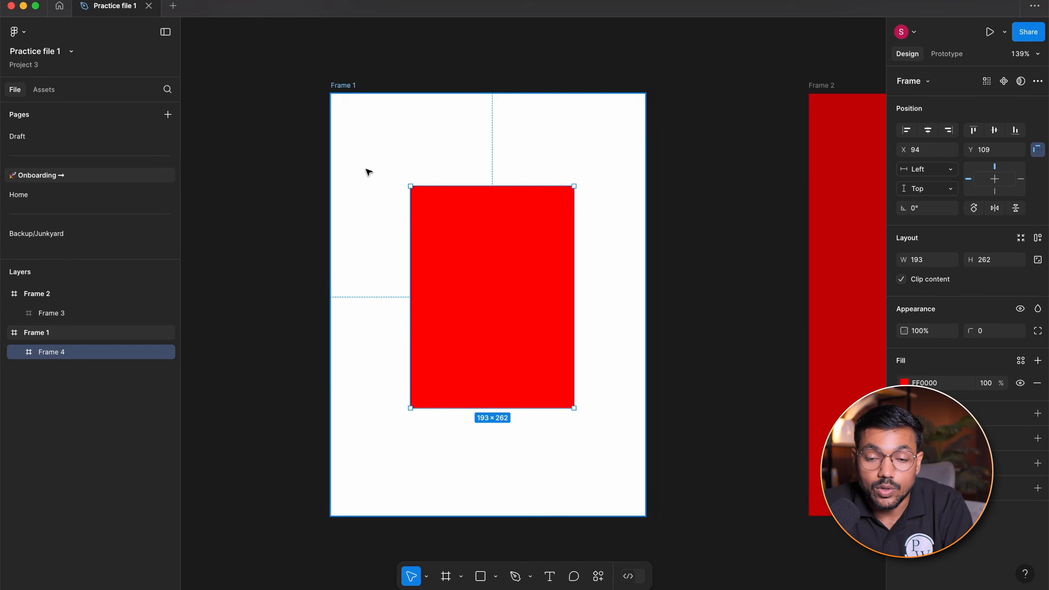
scroll(462, 234, "up", 5)
scroll(333, 95, "down", 5)
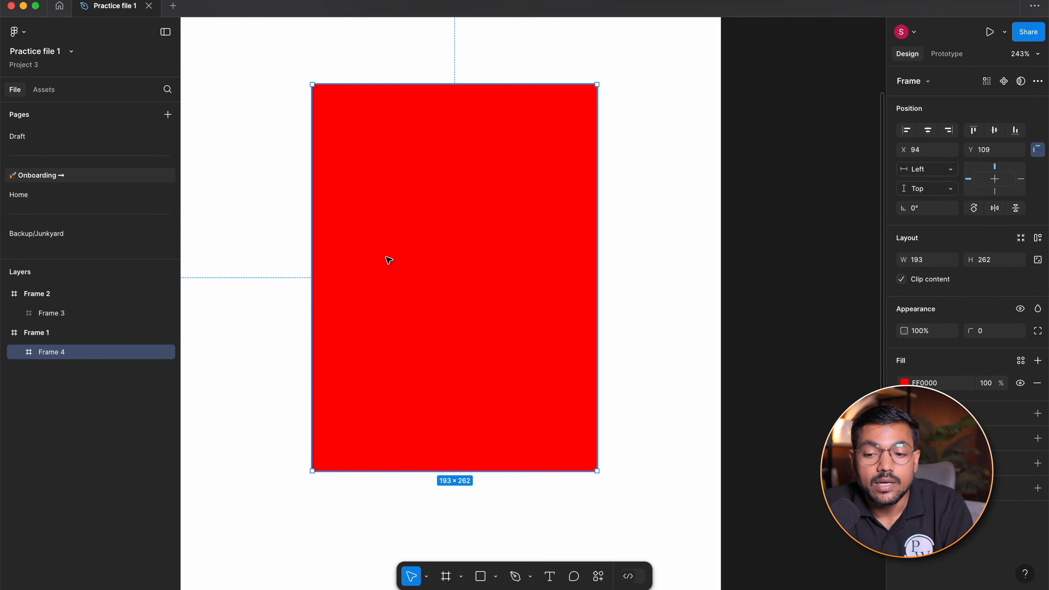
scroll(419, 272, "left", 2)
scroll(561, 259, "down", 2)
scroll(570, 260, "left", 2)
scroll(661, 260, "down", 1)
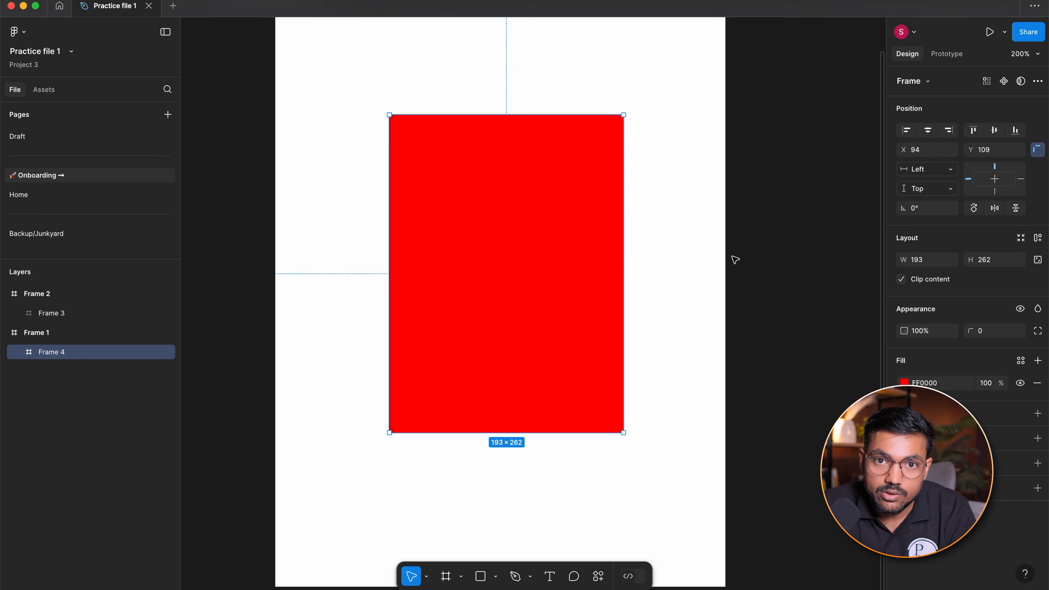
Rename Frame 1 as Home
double_click(64, 357)
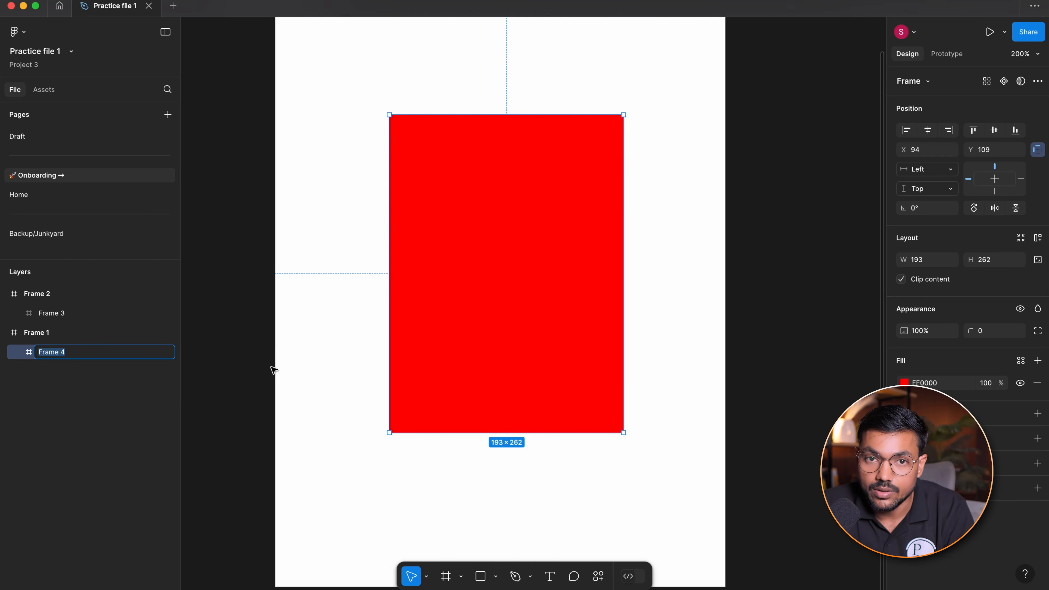
scroll(330, 329, "down", 5)
left_click(341, 218)
key("shift+2")
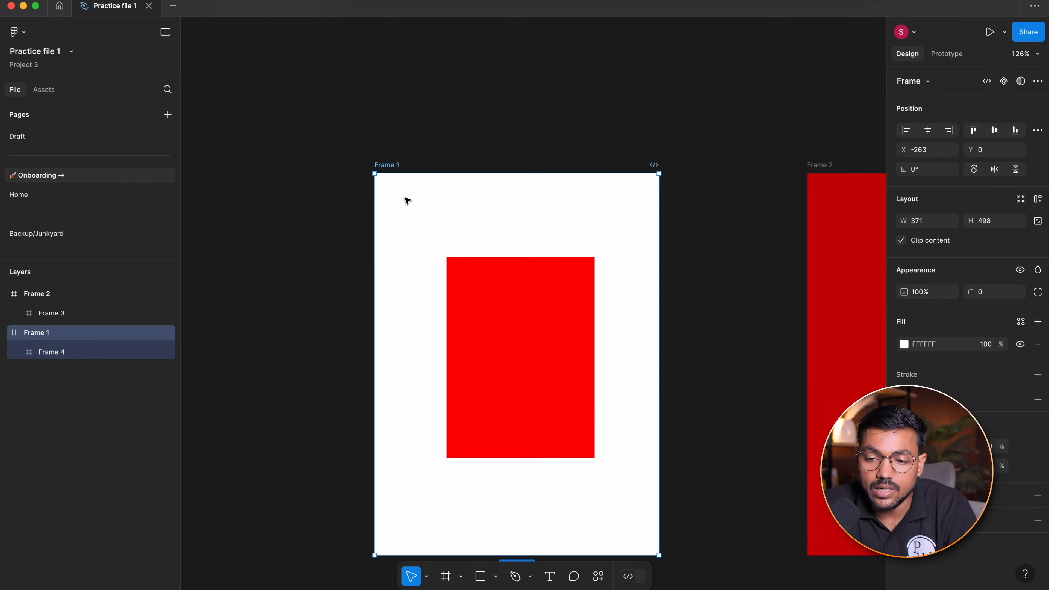
double_click(392, 165)
type("Home")
key("Return")
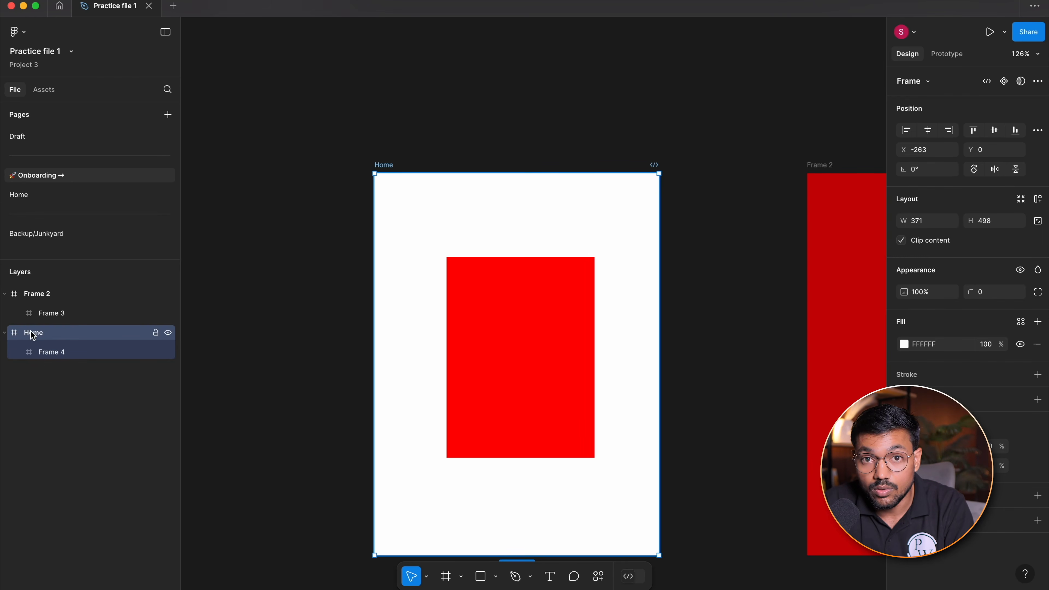
left_click(309, 237)
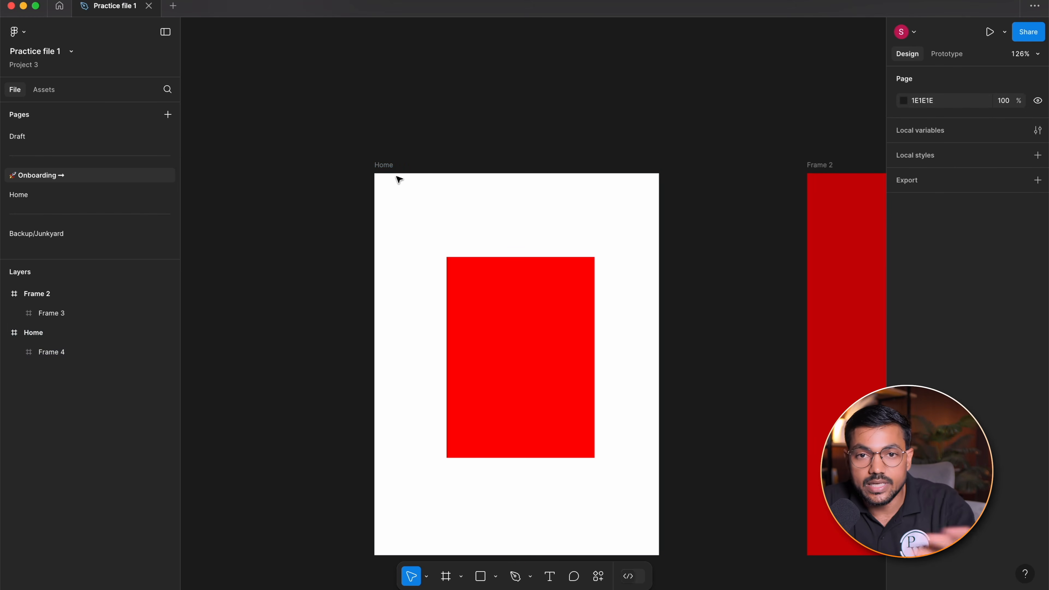
Select the Home frame and the red frame nested inside it to examine the parent-child relation
left_click(388, 169)
scroll(587, 363, "down", 5)
scroll(588, 363, "right", 3)
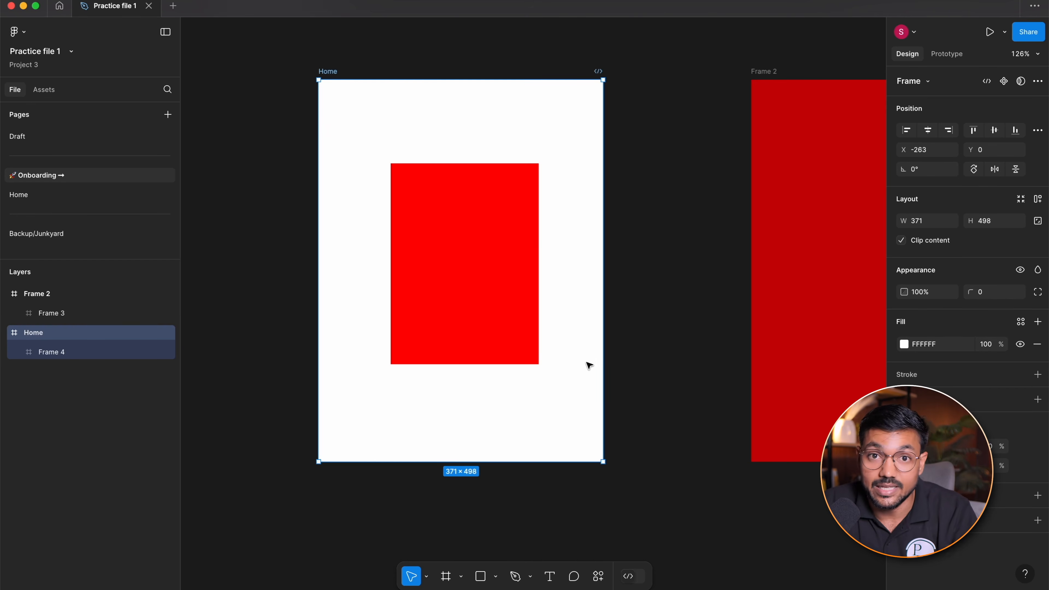
left_click(665, 343)
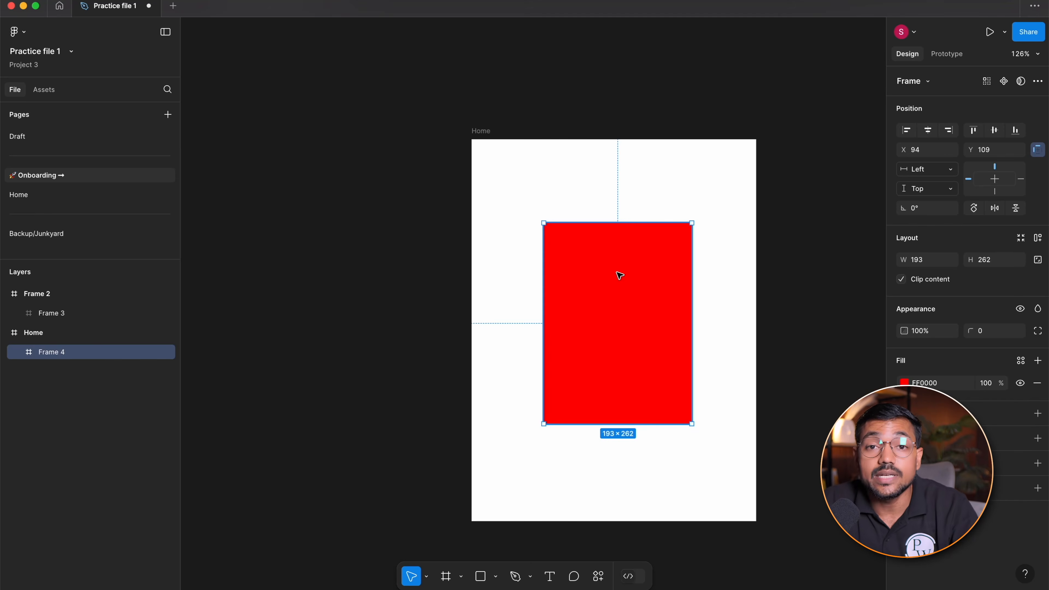
left_click_drag(616, 273, 543, 232)
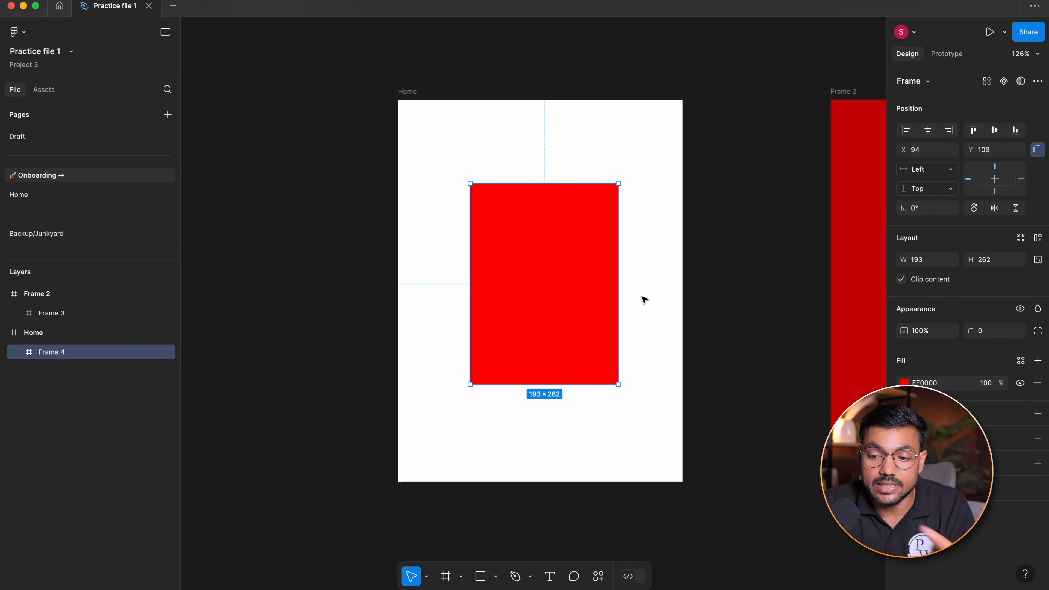
Move the red Frame 4 in and out of the Home frame, leaving it outside at about X -473, Y 105
left_click_drag(589, 235, 401, 243)
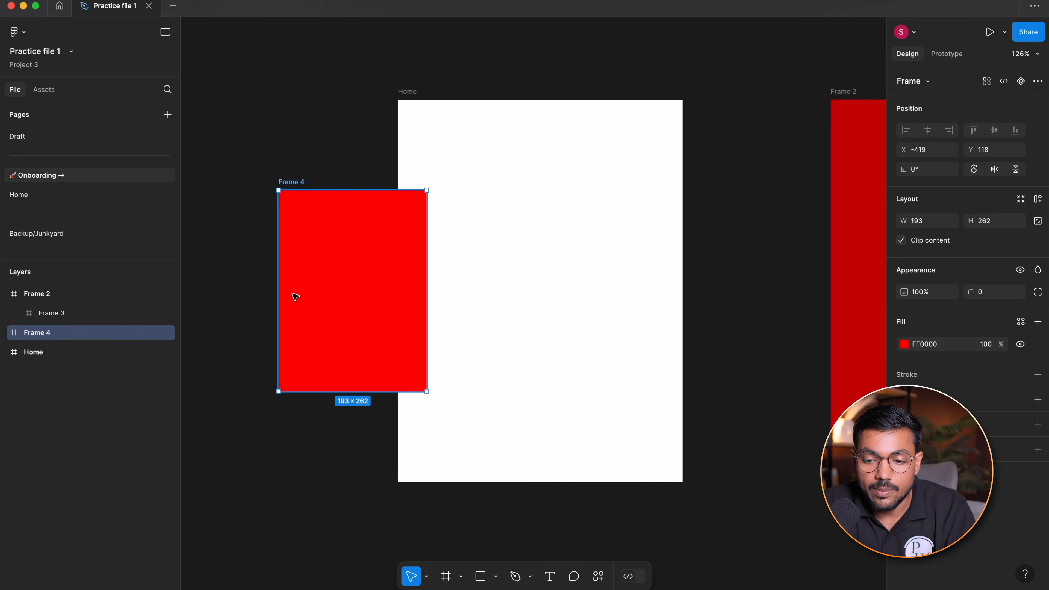
left_click_drag(392, 270, 401, 239)
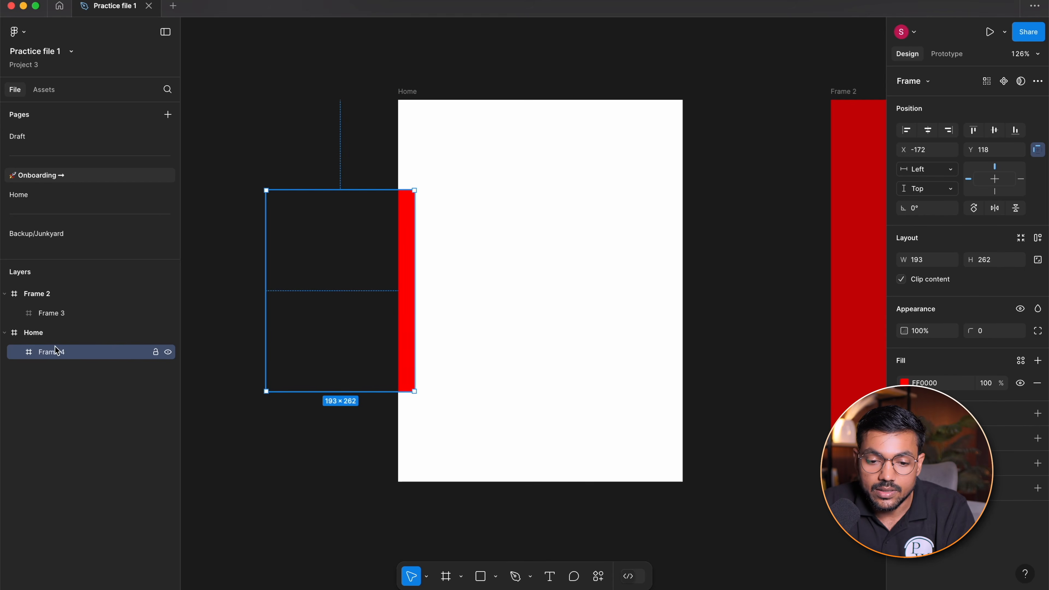
left_click_drag(391, 285, 393, 285)
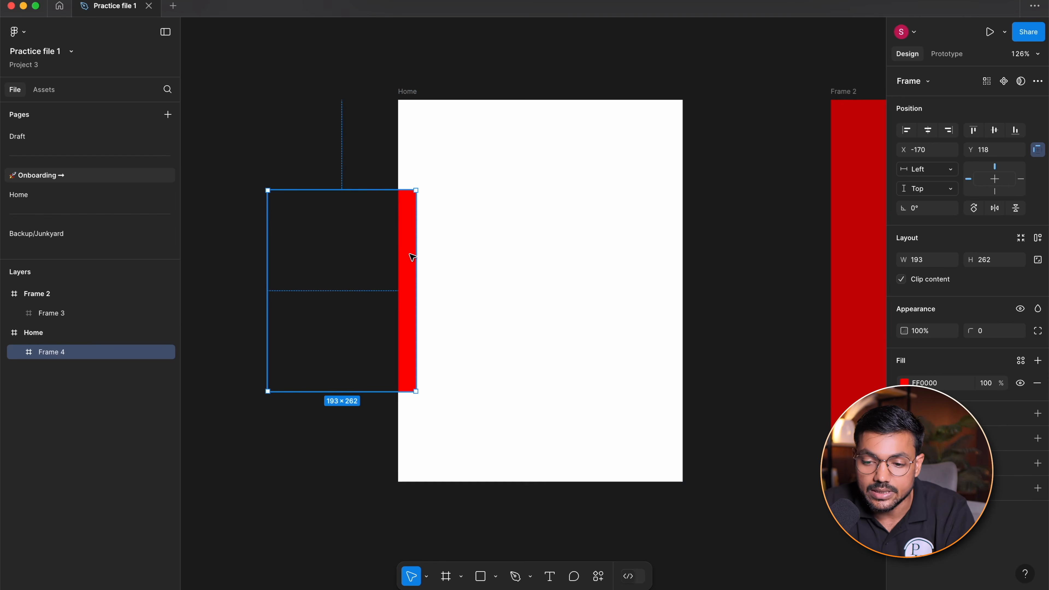
left_click_drag(411, 254, 375, 258)
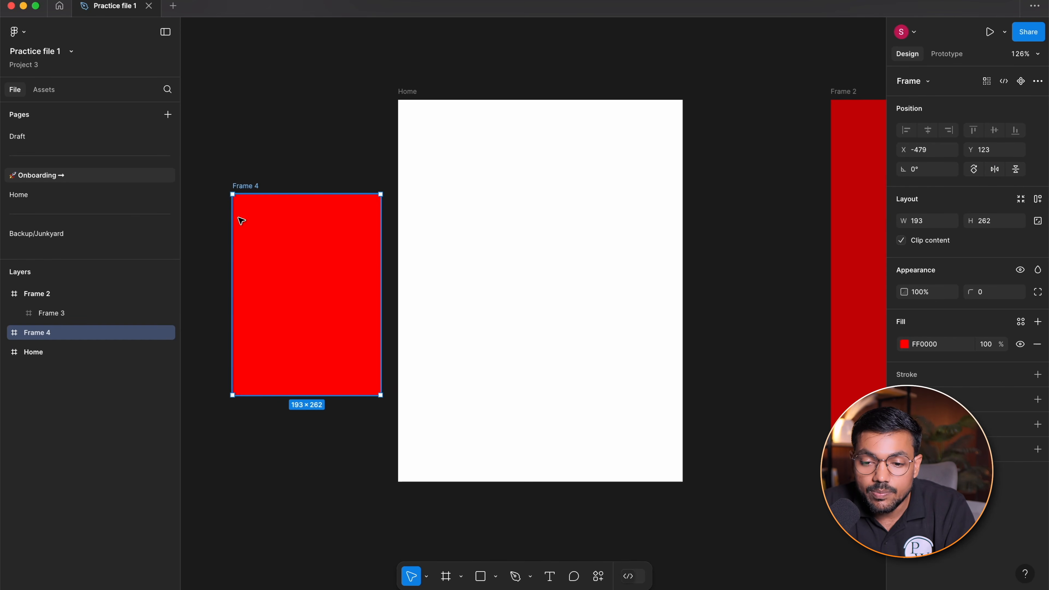
left_click_drag(241, 225, 220, 219)
mouse_move(351, 234)
left_mouse_down()
mouse_move(438, 242)
mouse_move(403, 244)
mouse_move(583, 216)
mouse_move(606, 222)
mouse_move(373, 214)
mouse_move(357, 227)
left_mouse_up()
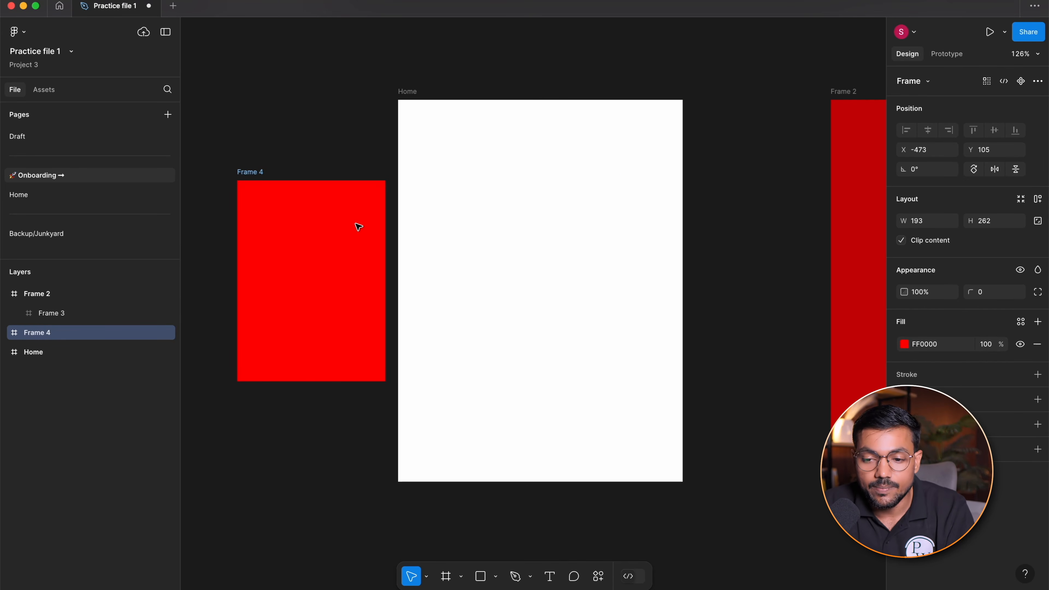
Nudge Frame 4 horizontally over the Home frame to X -180, keeping it as a separate top-level layer
key("Right")
key("Right")
key("Right")
key("Right")
key("Right")
key("Right")
key("Right")
key("Right")
key("Right")
key("Right")
key("Right")
key("Right")
key("Right")
key("Right")
key("Right")
key("Right")
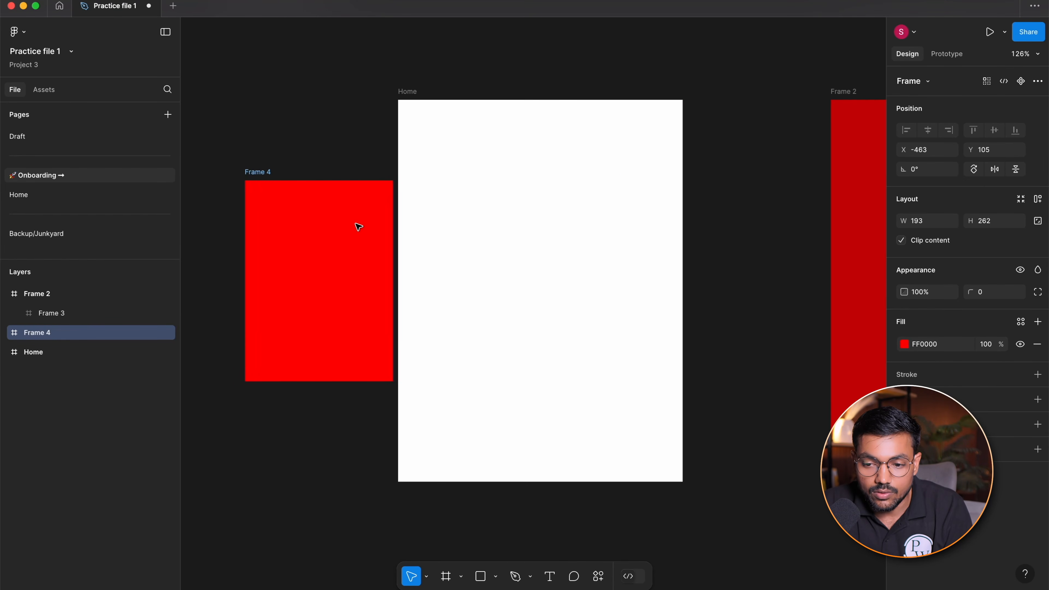
key("Right")
key("Right")
key("Right")
key("Right")
key("Right")
key("shift+Right")
key("shift+Right")
key("shift+Right")
key("shift+Right")
key("shift+Right")
key("shift+Right")
key("shift+Right")
key("shift+Right")
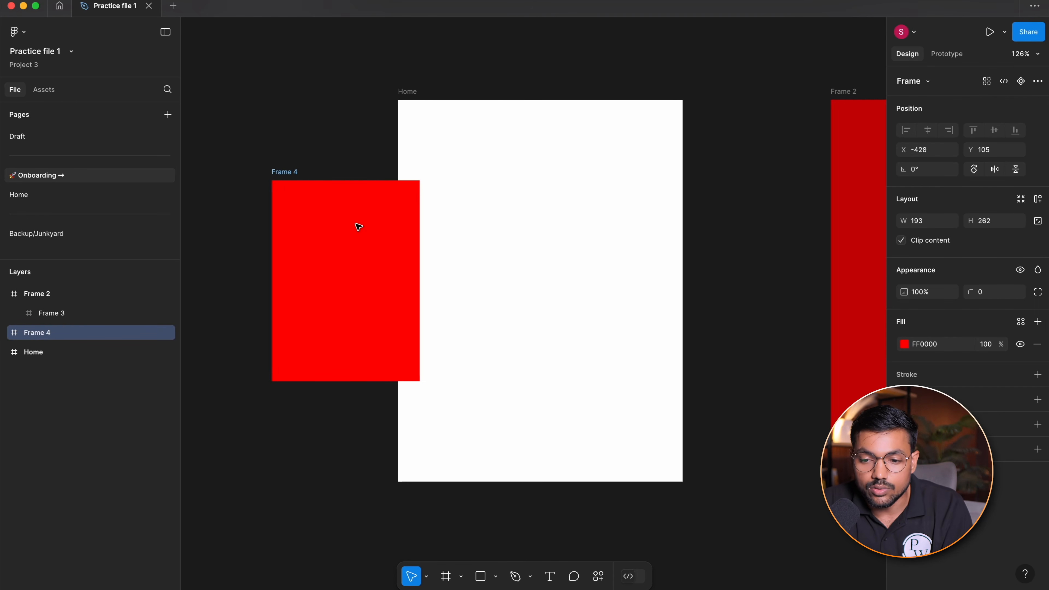
key("shift+Right")
key("shift+Right")
key("shift+Right")
key("shift+Right")
key("shift+Right")
key("shift+Right")
key("shift+Right")
key("shift+Right")
key("shift+Right")
key("shift+Right")
key("shift+Right")
key("shift+Right")
key("shift+Right")
key("shift+Right")
key("shift+Right")
key("shift+Right")
key("shift+Right")
key("shift+Right")
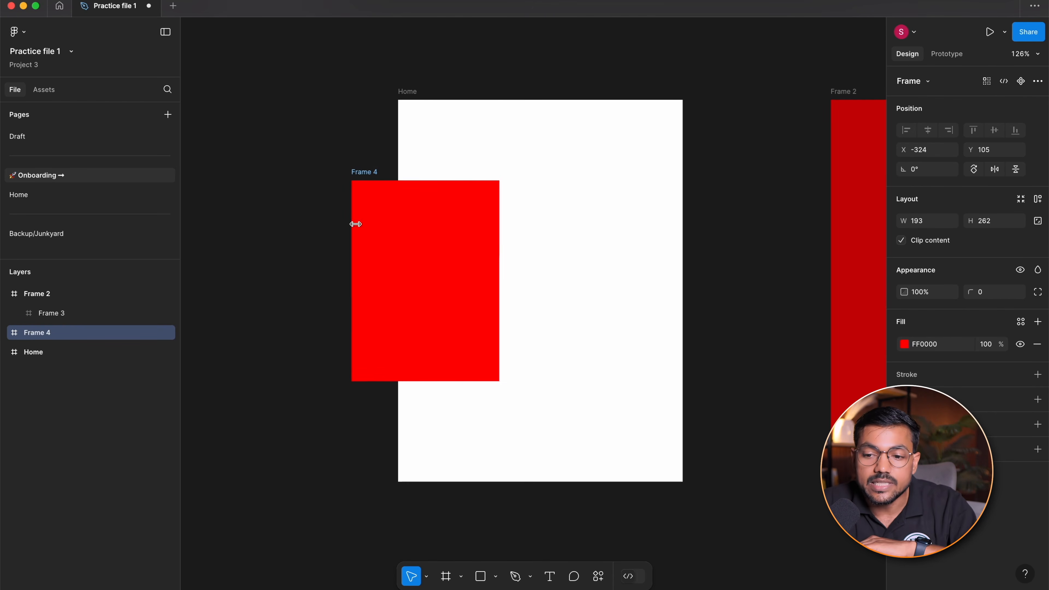
key("shift+Right")
key("shift+Right")
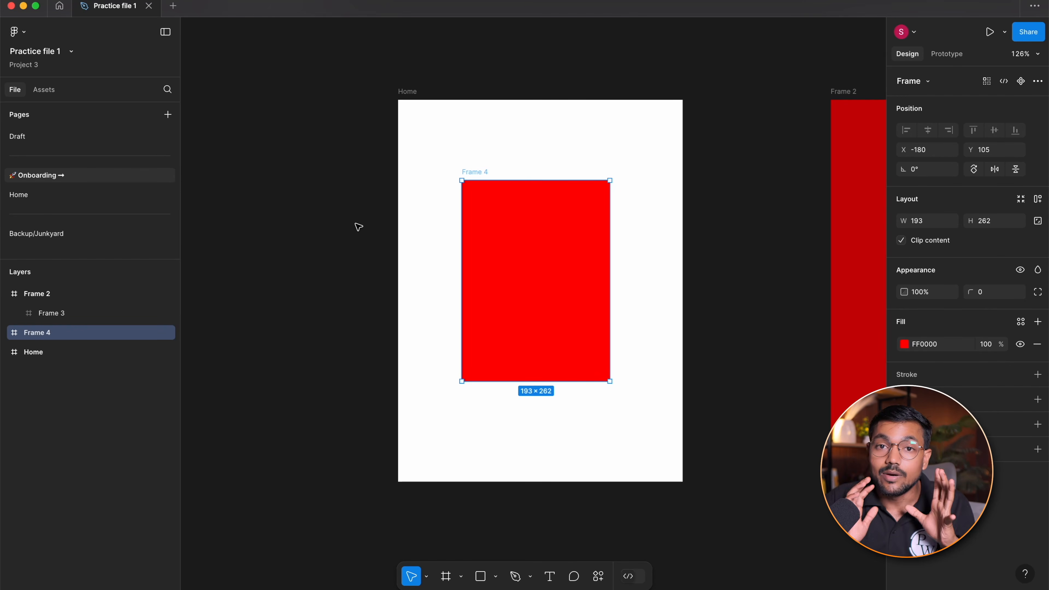
Move the Home frame on its own from beneath Frame 4 and undo the move
left_click(429, 167)
left_click(507, 204)
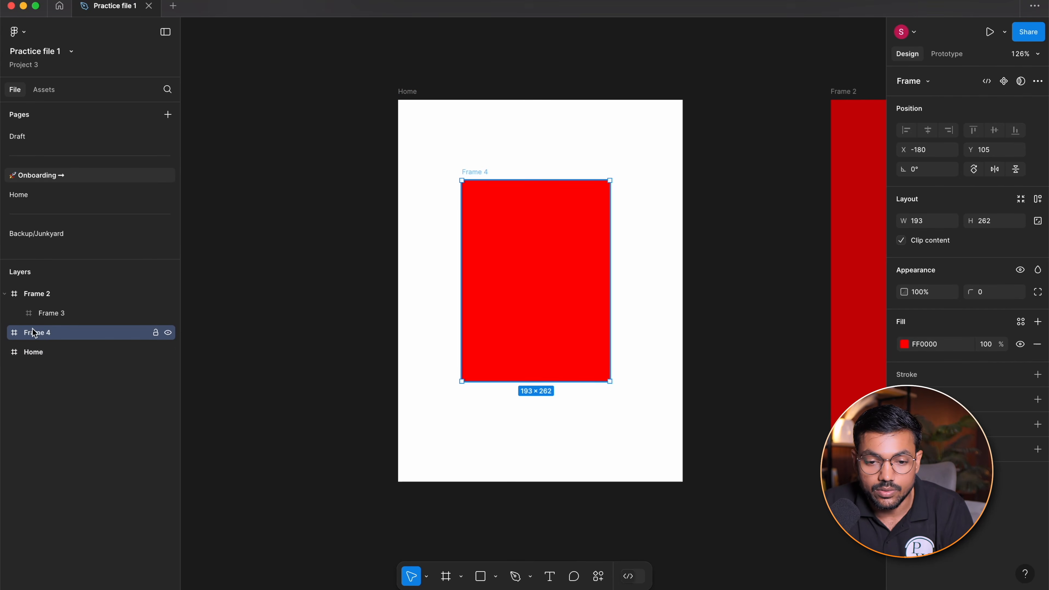
left_click_drag(408, 90, 353, 96)
key("super+z")
left_click(372, 215)
left_click(538, 195)
Nest Frame 4 inside the Home frame in the layer hierarchy and try moving Home together with its child
left_click_drag(36, 330, 41, 353)
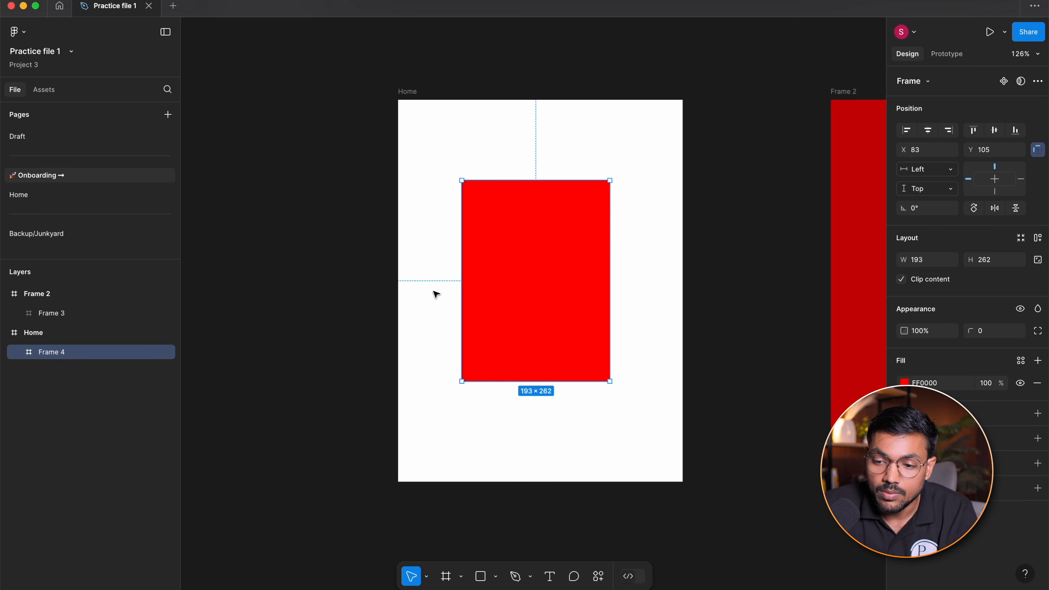
left_click(370, 140)
left_click_drag(409, 90, 377, 106)
key("super+z")
left_click(320, 120)
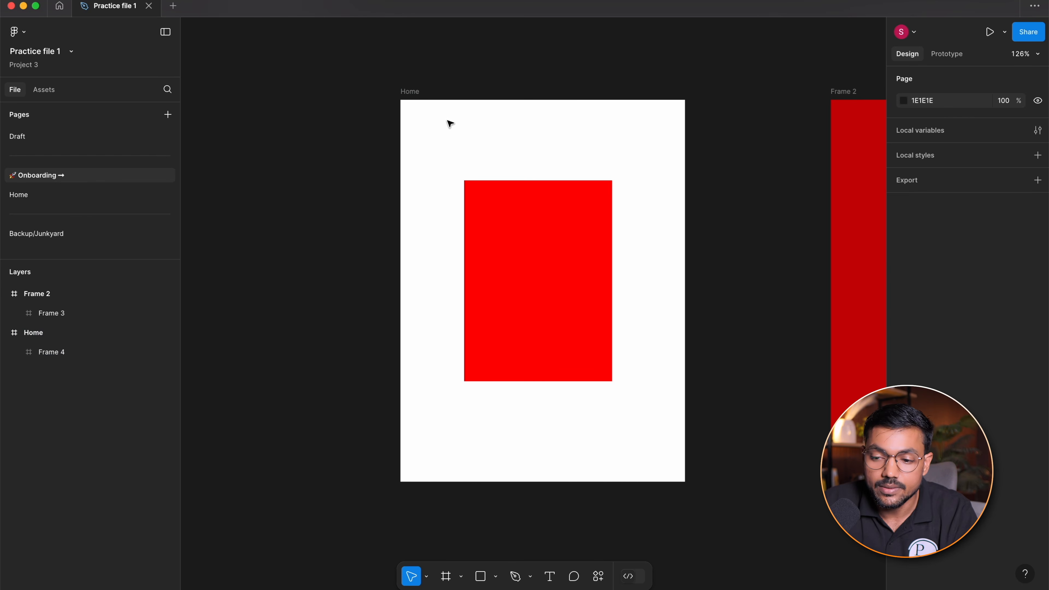
Collapse and expand the child layers of Frame 2 and Home to examine the hierarchy
scroll(311, 152, "down", 3)
left_click_drag(388, 88, 677, 478)
left_click(677, 477)
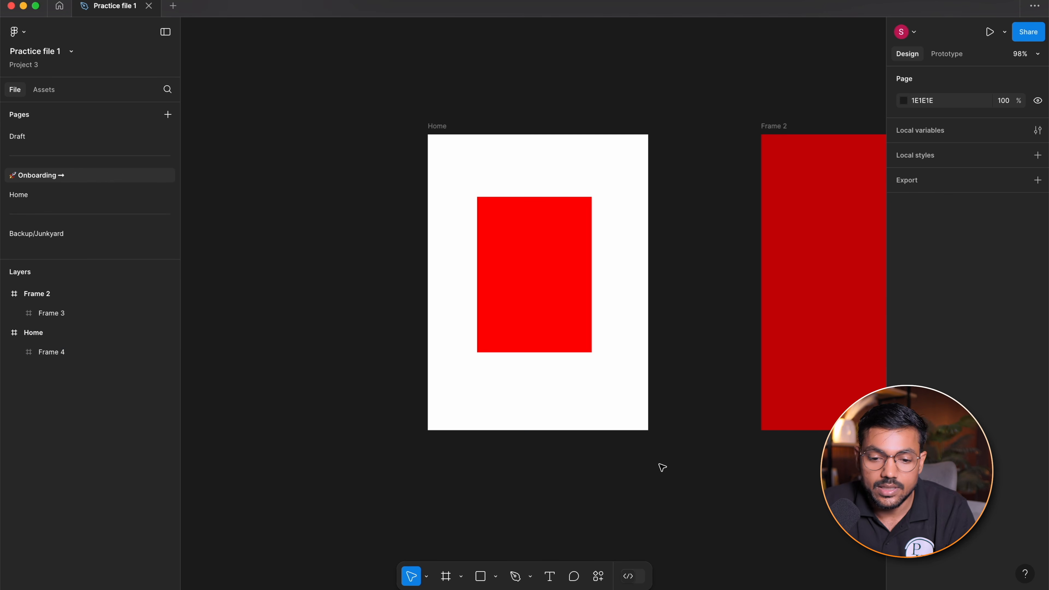
left_click(5, 295)
left_click(5, 294)
left_click(5, 333)
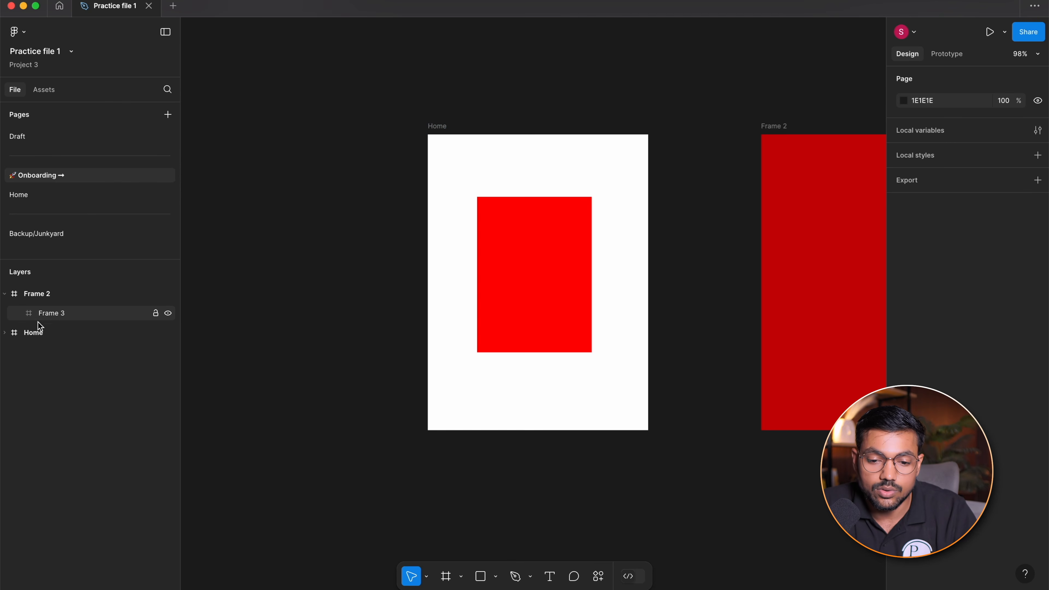
left_click(33, 322)
Draw a circle about 72.56 × 72.56 inside Frame 4 and place it at about X 60.22, Y 88.3
left_click(574, 287)
key("shift+2")
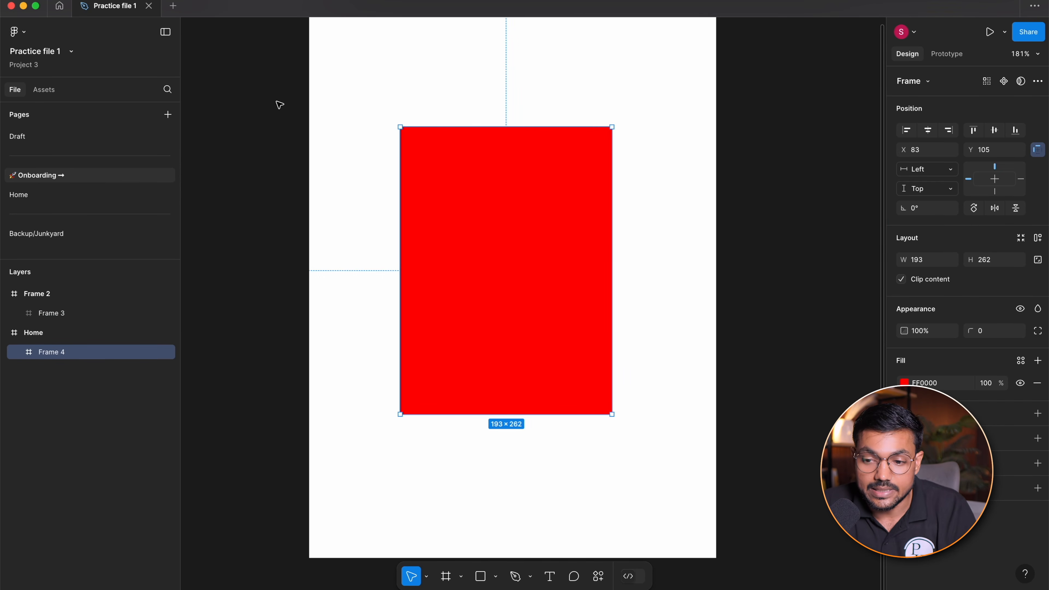
left_click_drag(793, 231, 813, 250)
key("o")
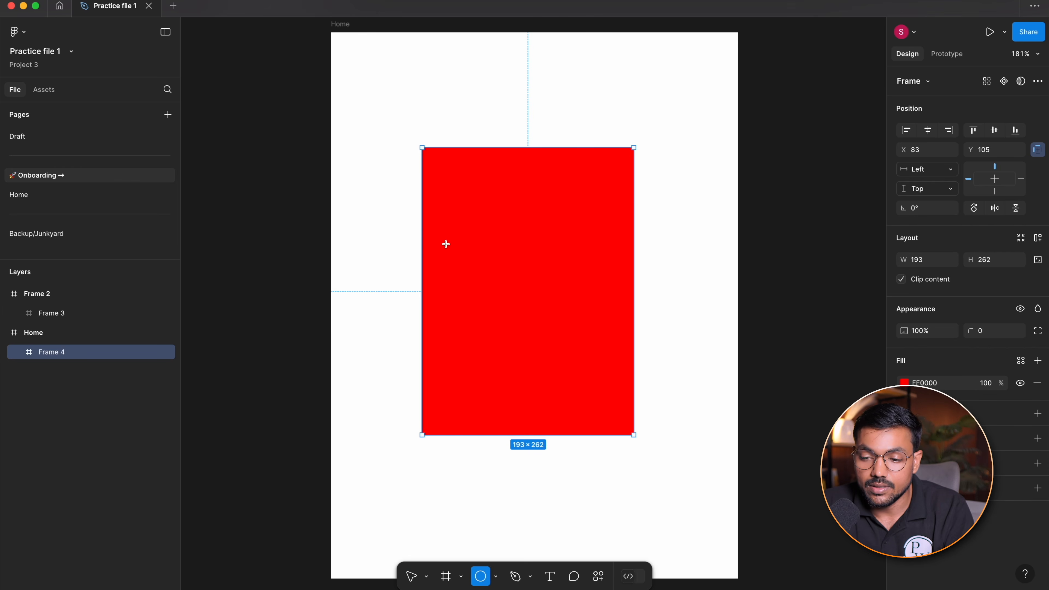
left_click_drag(492, 254, 570, 333)
left_click_drag(537, 296, 533, 290)
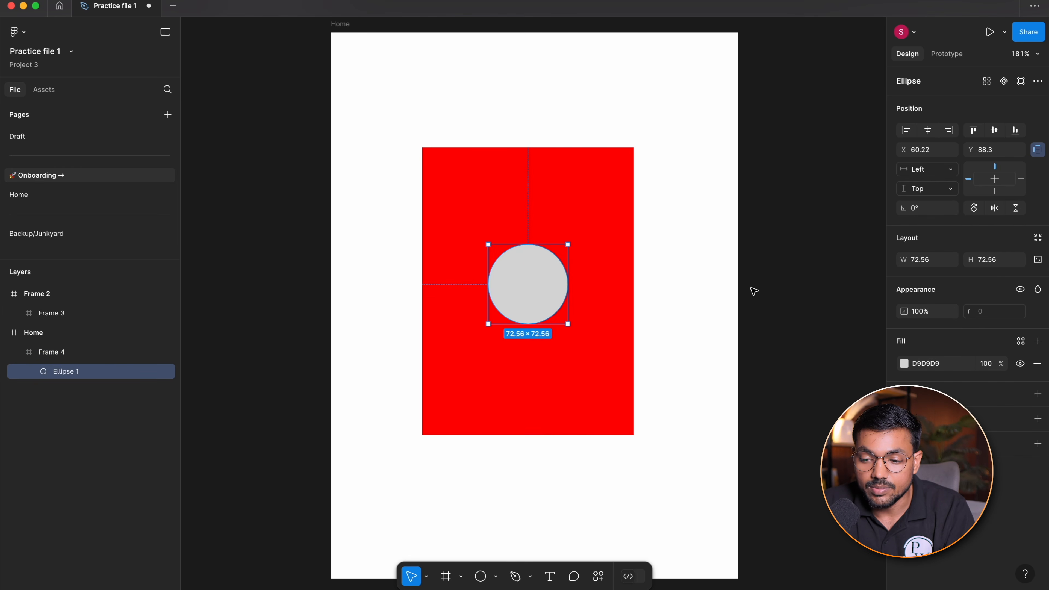
Select Home, Frame 4 and Ellipse 1 one after another to examine the nesting, and collapse Frame 4's children
left_click(752, 290)
left_click(44, 340)
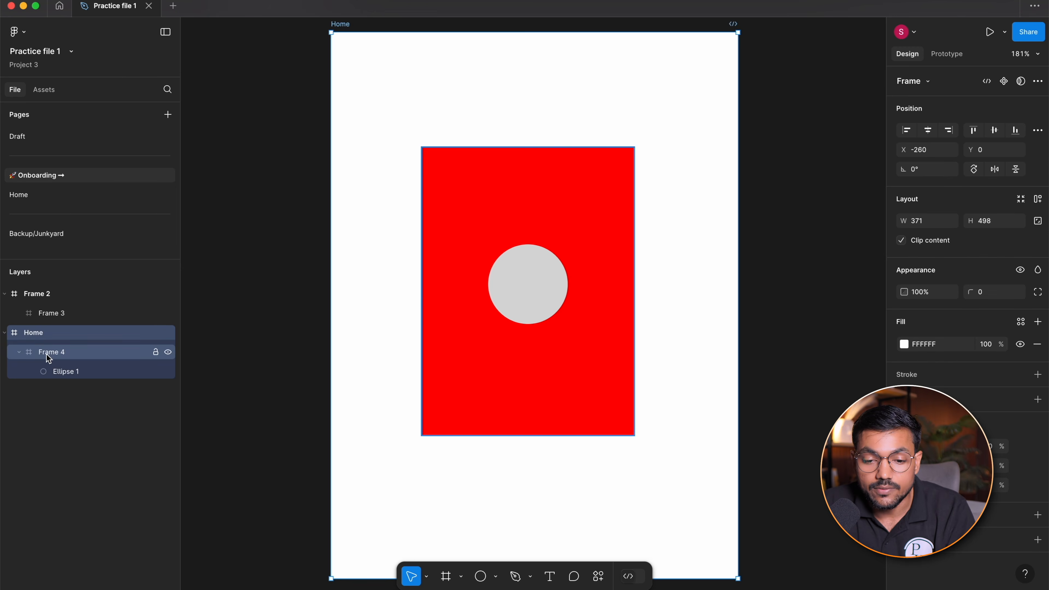
left_click(51, 356)
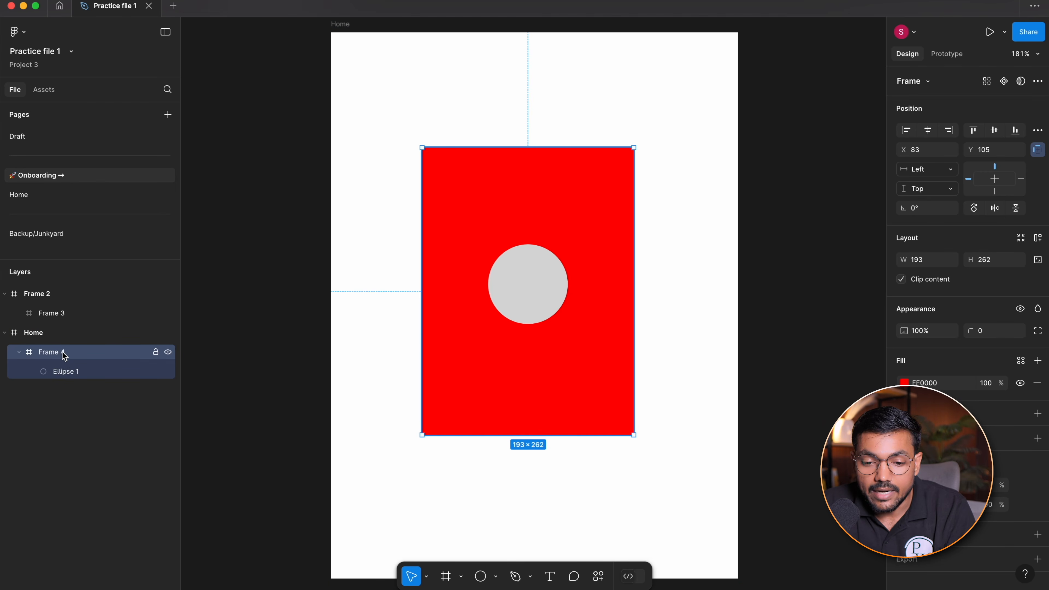
left_click(66, 370)
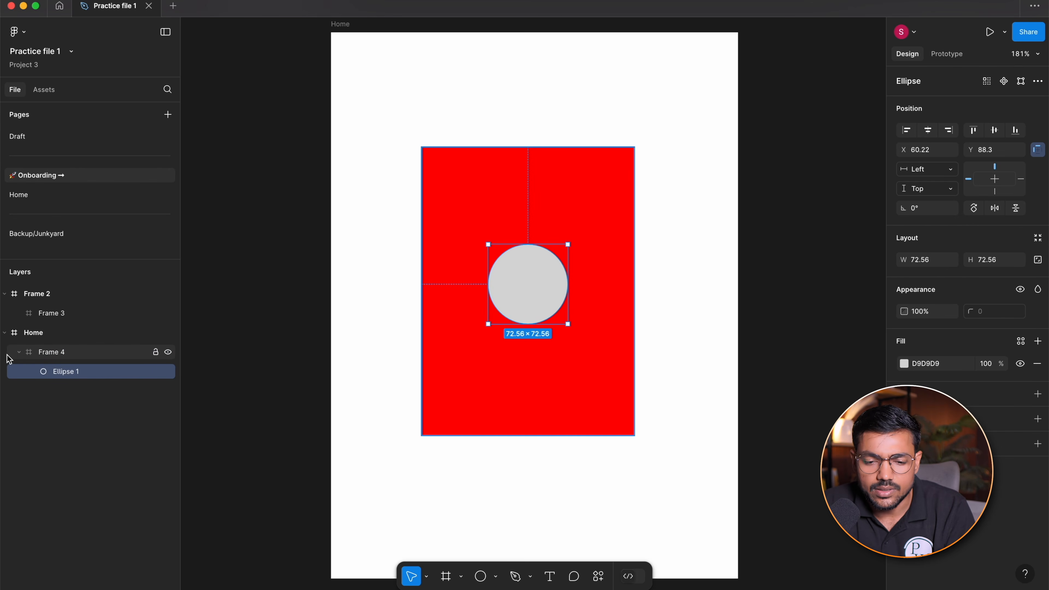
left_click(23, 356)
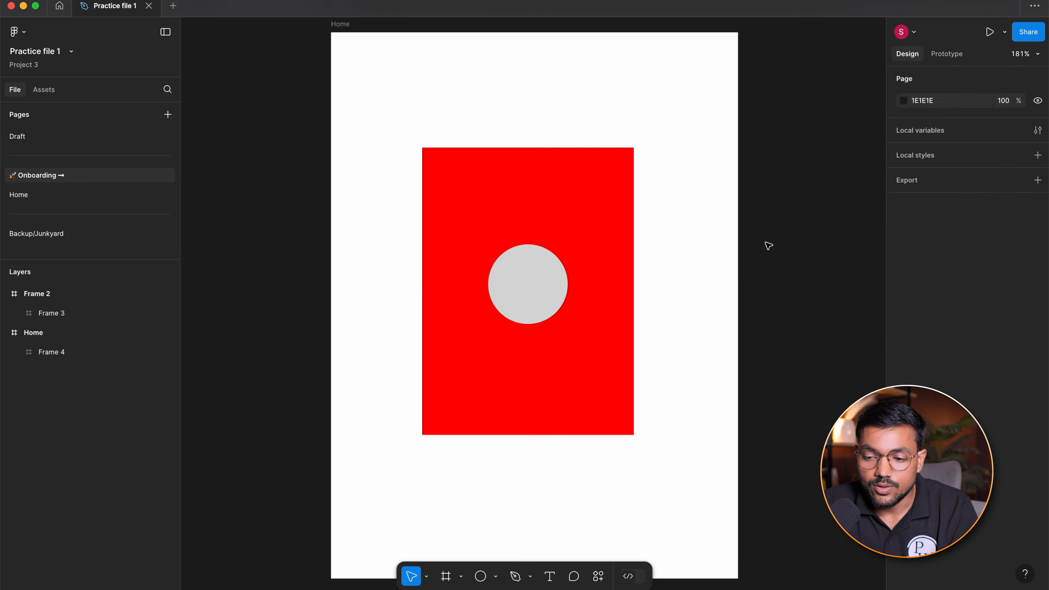
View the Home page's layers and return to the Onboarding page to compare them
scroll(573, 344, "down", 5)
left_click_drag(351, 85, 766, 550)
left_click(745, 450)
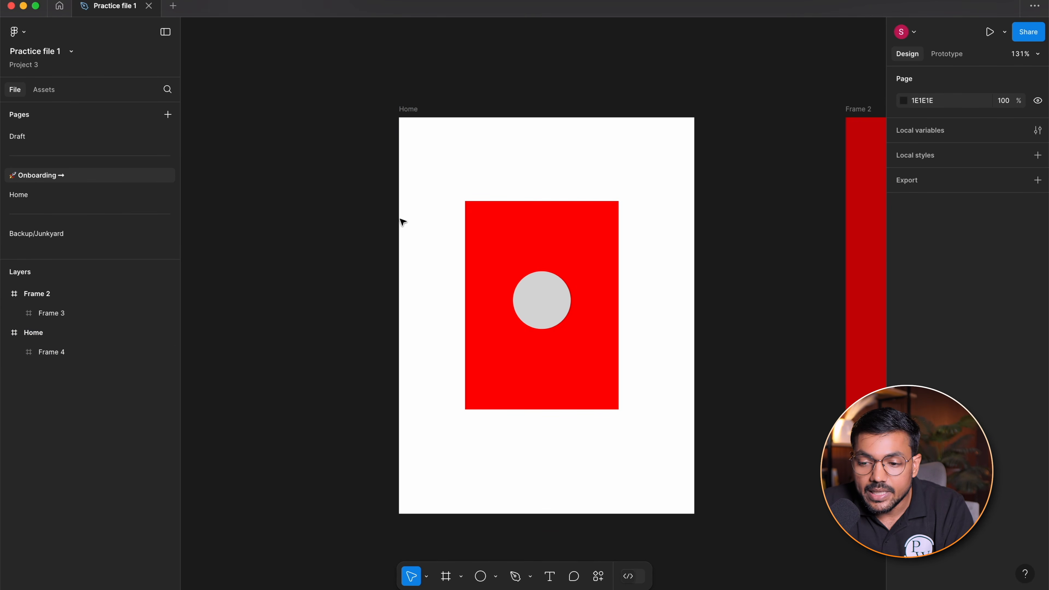
scroll(413, 224, "down", 8)
scroll(359, 290, "down", 10)
left_click(48, 193)
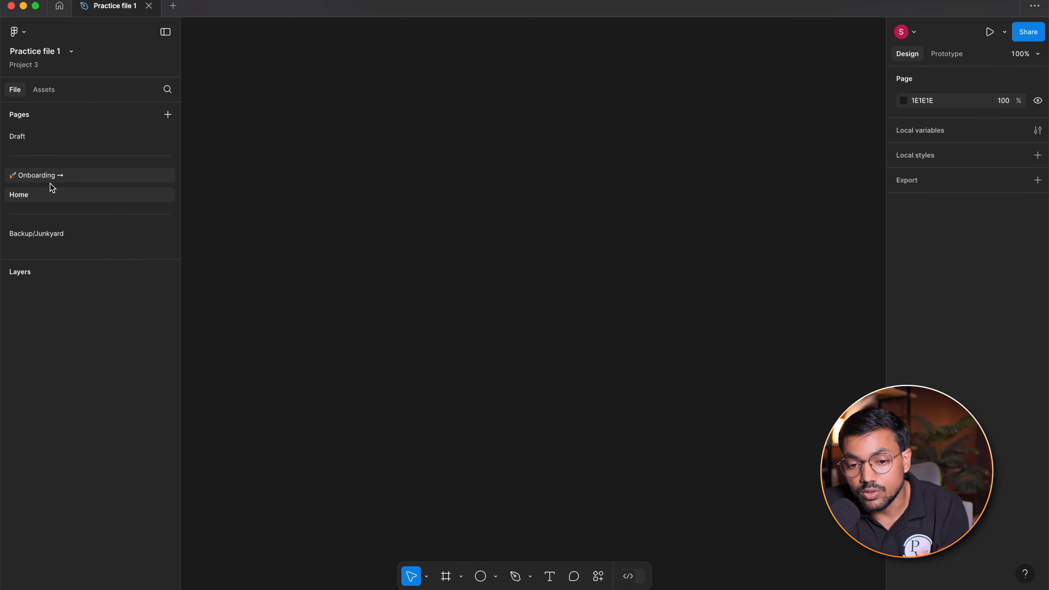
left_click(91, 176)
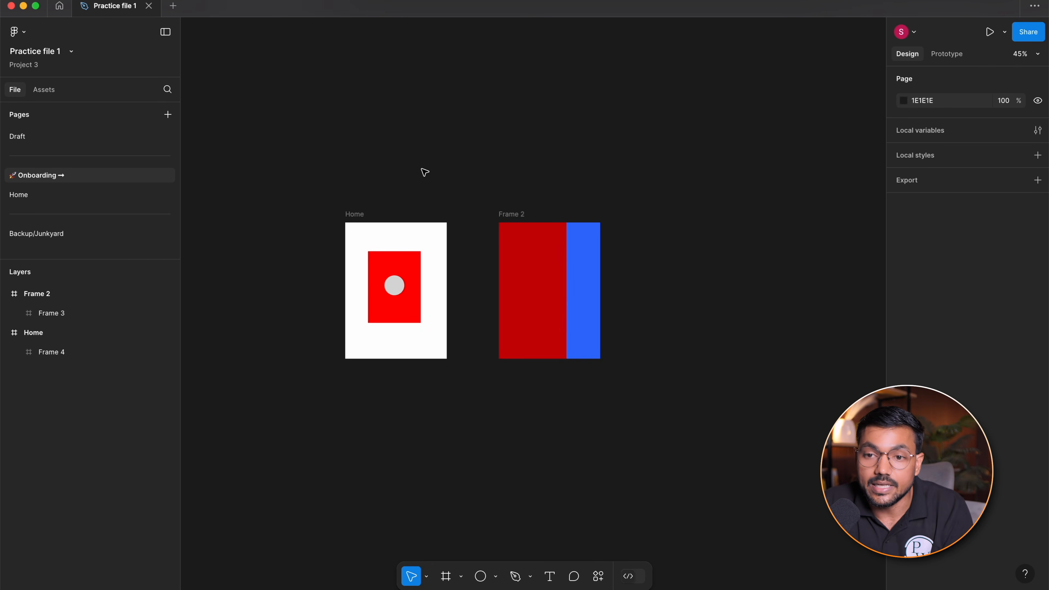
Move the blue Frame 3 out of Frame 2 to stand beside it at about X 767, Y 0
left_click_drag(417, 201, 455, 208)
left_click_drag(267, 163, 692, 409)
left_click(693, 409)
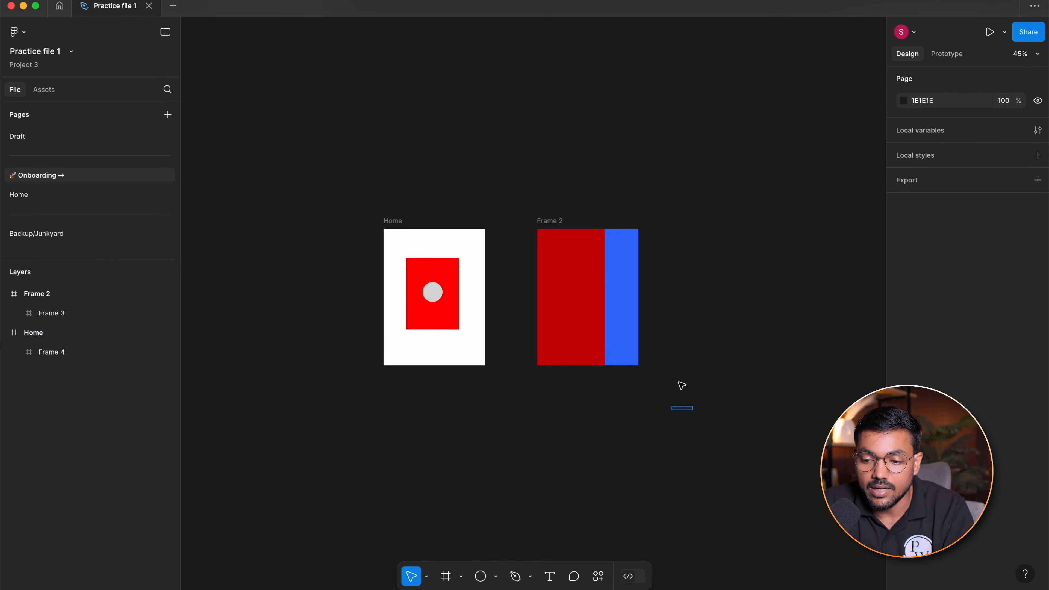
left_click_drag(622, 247, 681, 248)
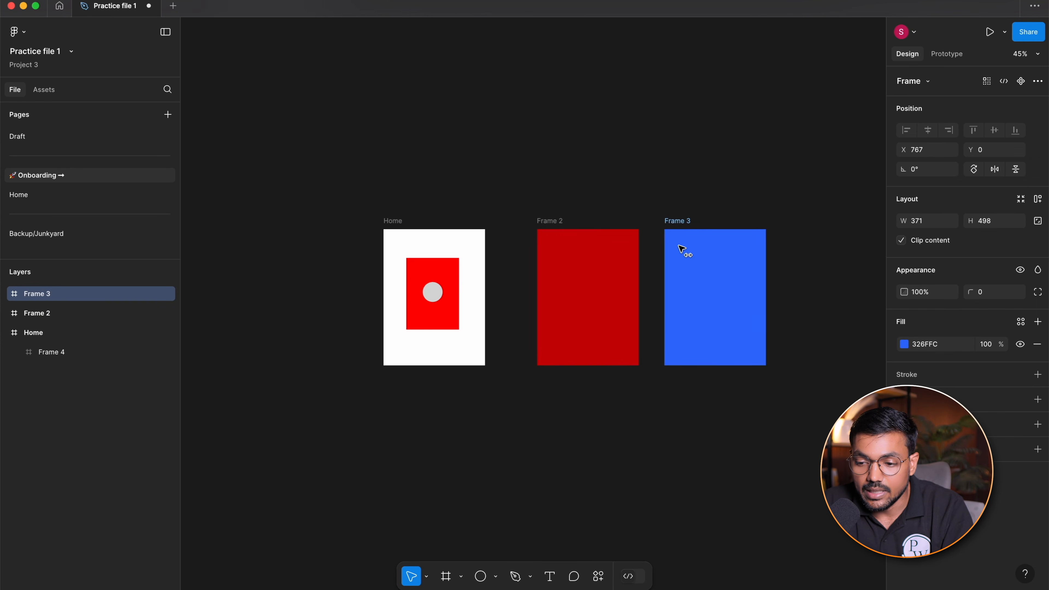
left_click(668, 374)
left_click_drag(668, 374, 775, 419)
left_click(257, 403)
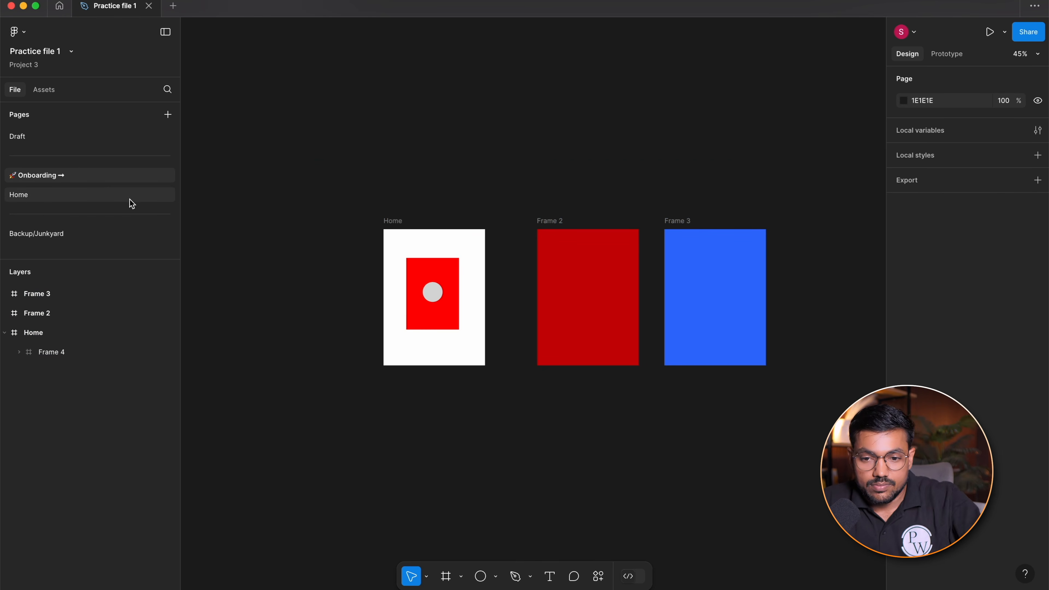
Show the file's assets and add the iOS 18 and iPadOS 18 UI kit library
left_click(39, 91)
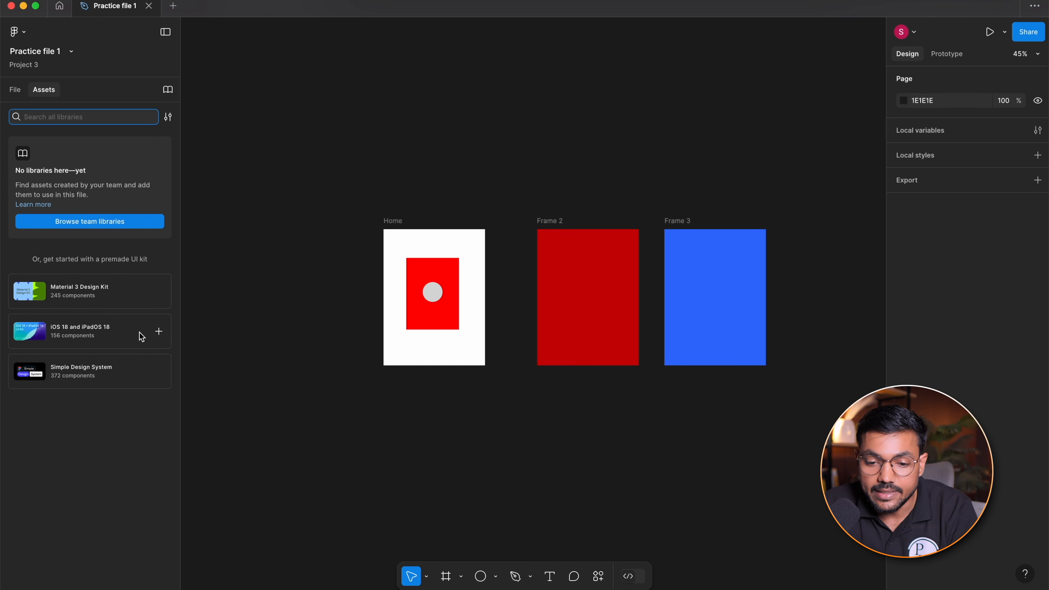
left_click(158, 334)
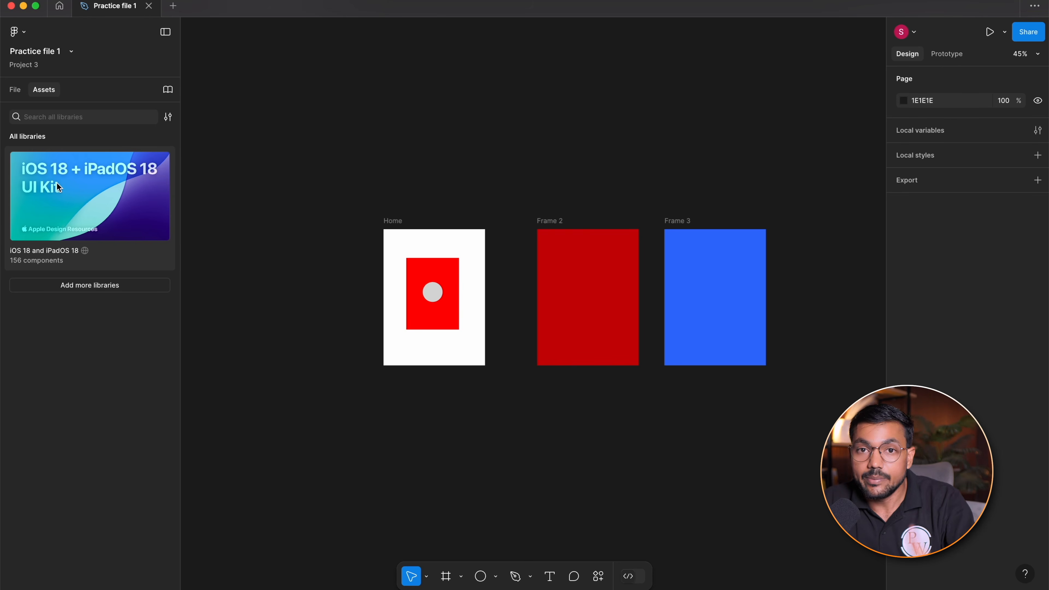
scroll(428, 150, "left", 5)
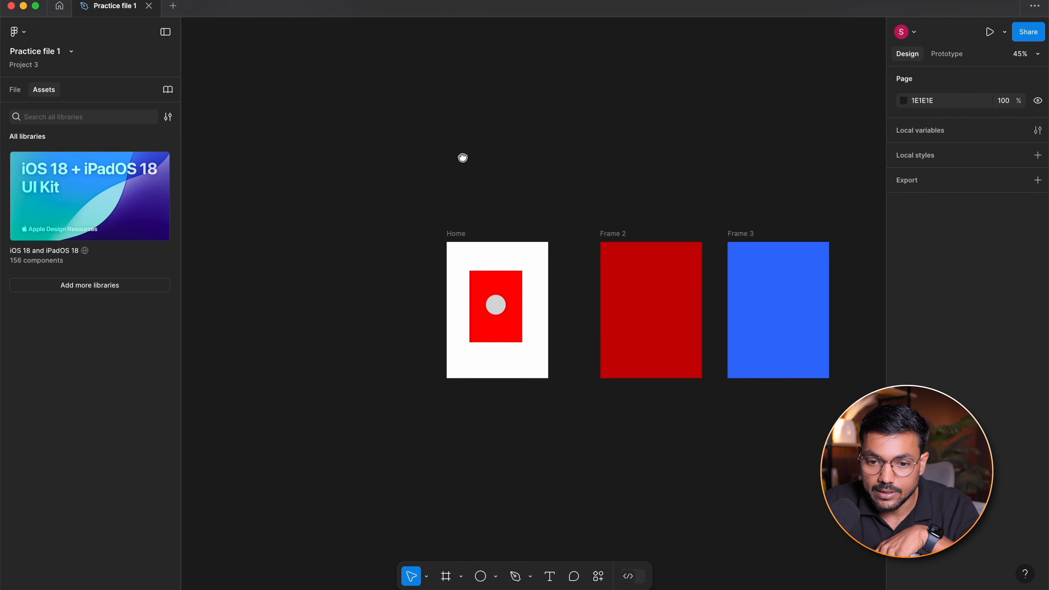
Browse the component categories of the iOS 18 and iPadOS 18 library down to the widgets
left_click(82, 209)
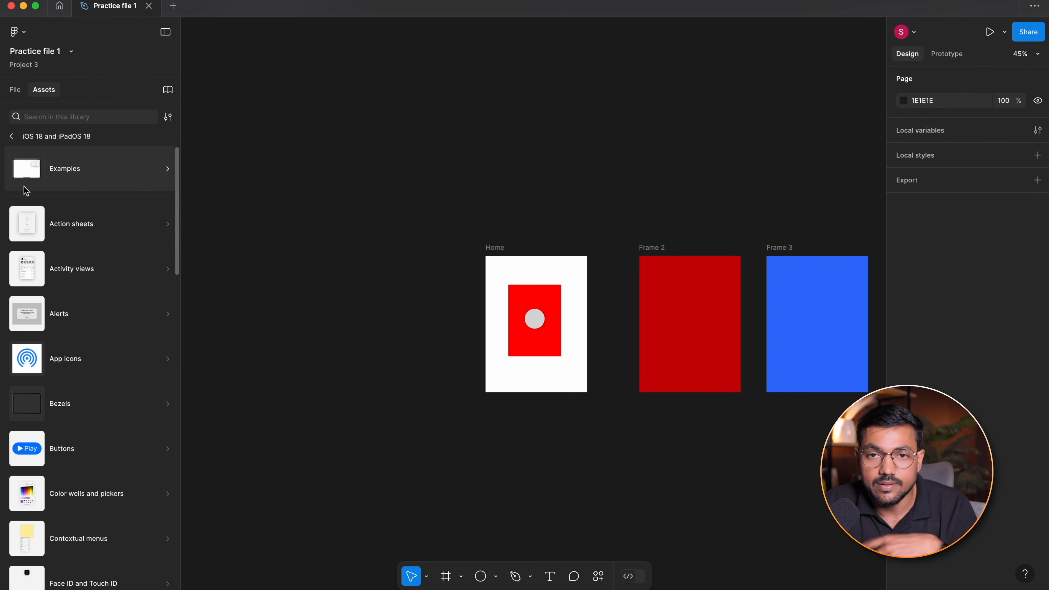
left_click(11, 136)
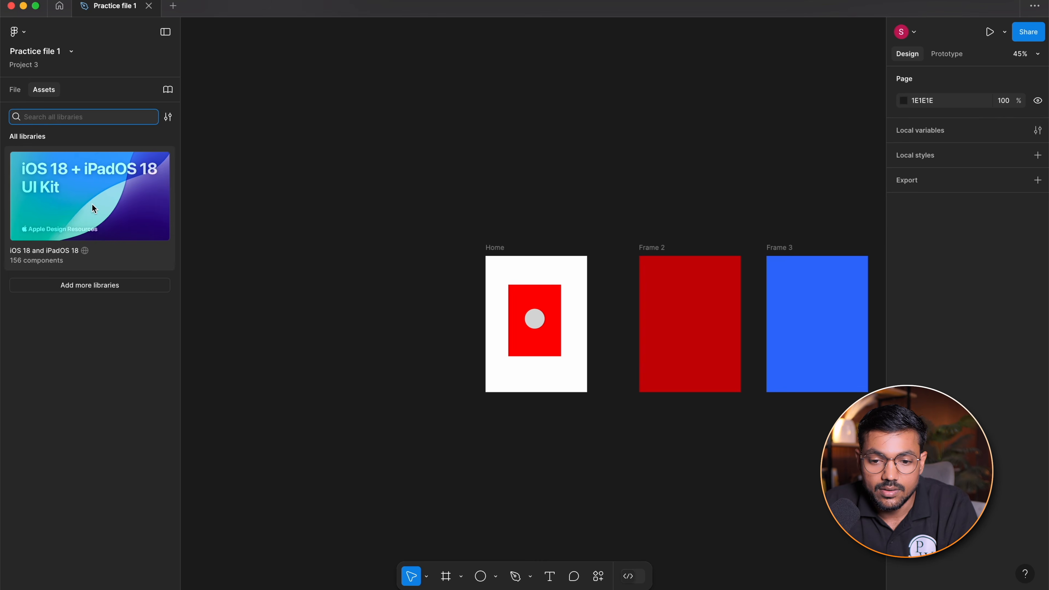
left_click(87, 203)
scroll(115, 267, "down", 6)
scroll(128, 358, "up", 5)
scroll(115, 447, "down", 15)
scroll(66, 358, "down", 4)
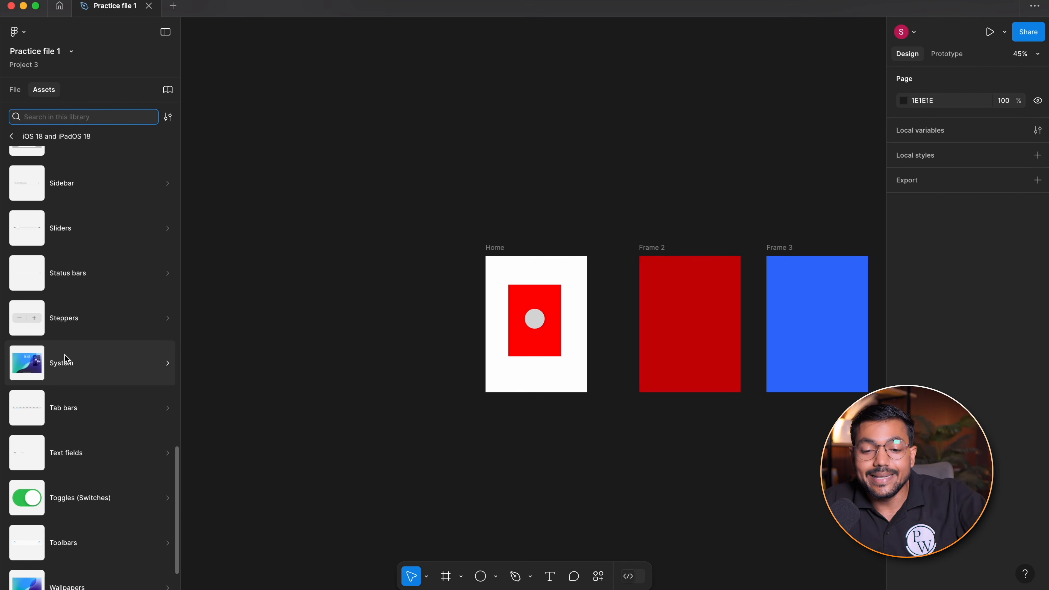
scroll(68, 346, "down", 2)
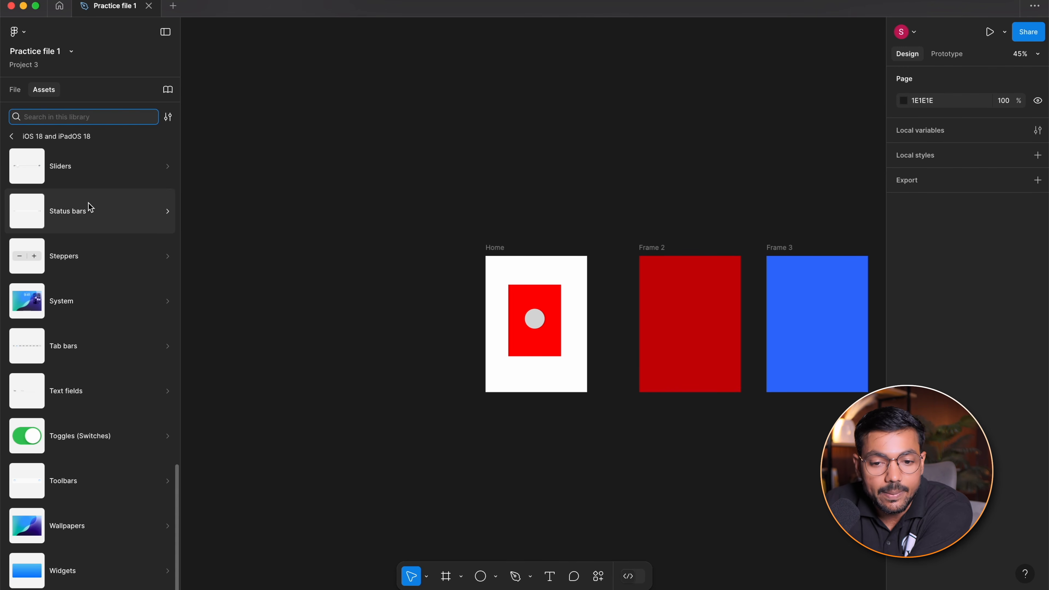
scroll(105, 288, "up", 1)
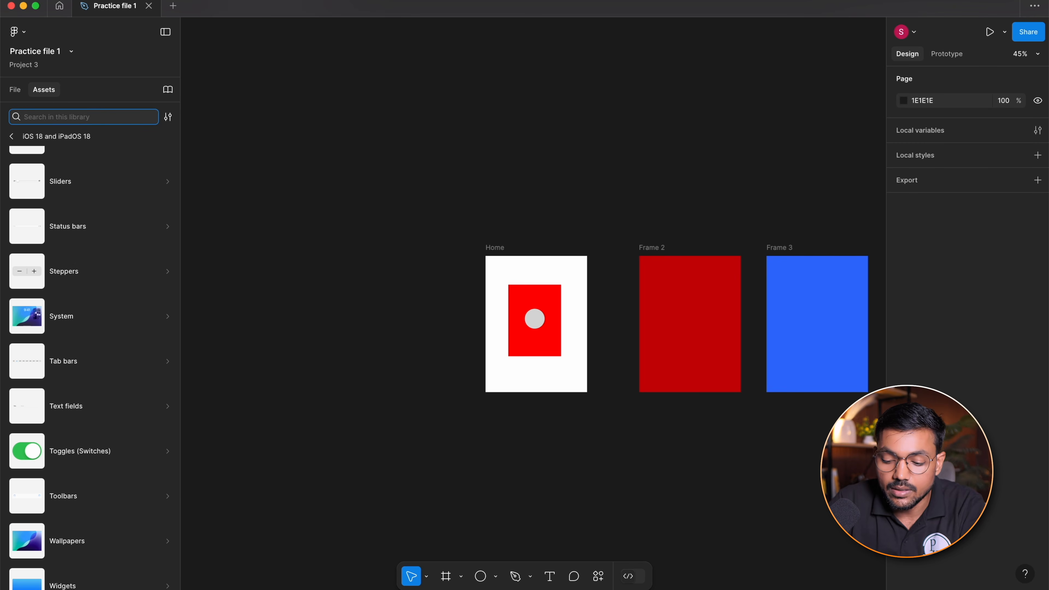
Search the iOS 18 and iPadOS 18 library for "button" and place a Popup Button and a Button on the canvas above Home
type("button")
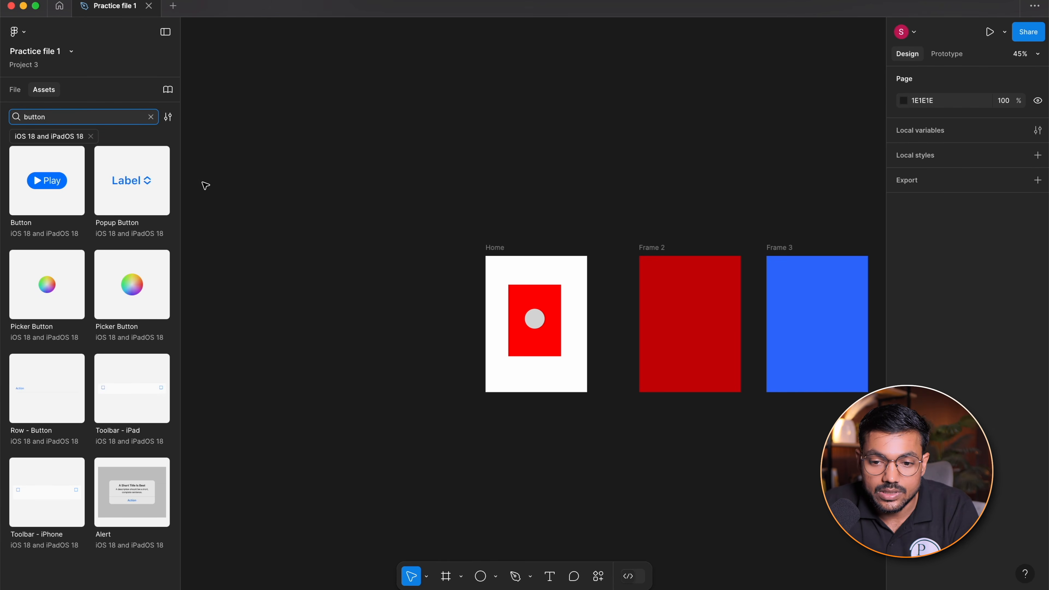
left_click(131, 185)
left_click_drag(35, 193, 473, 170)
scroll(482, 151, "up", 5)
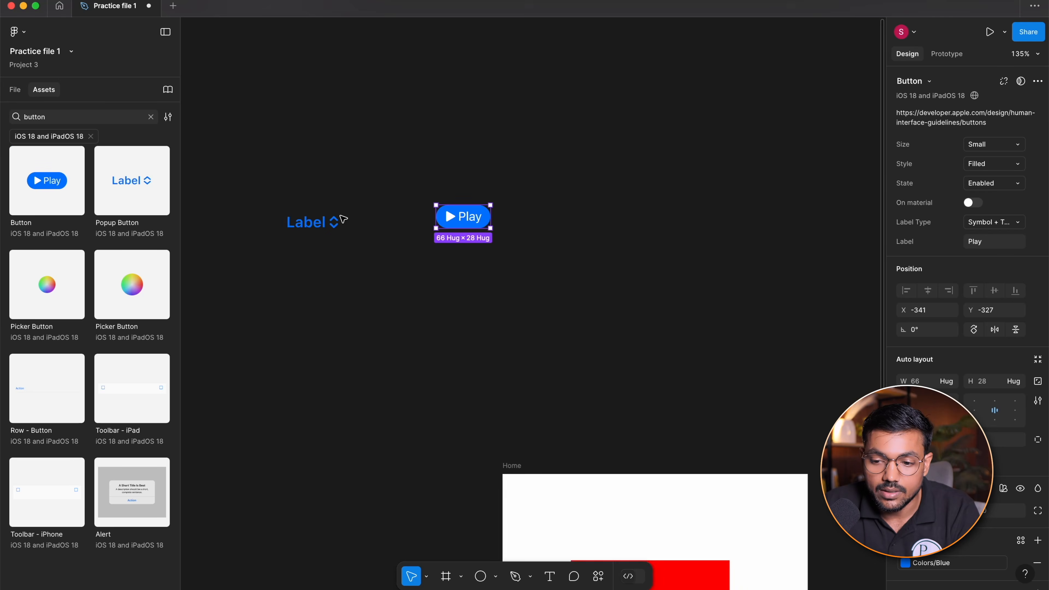
Move the Play button into the Home frame above the red rectangle at X 152.5, Y 29
left_click(423, 185)
scroll(421, 207, "down", 3)
left_click_drag(425, 197, 558, 409)
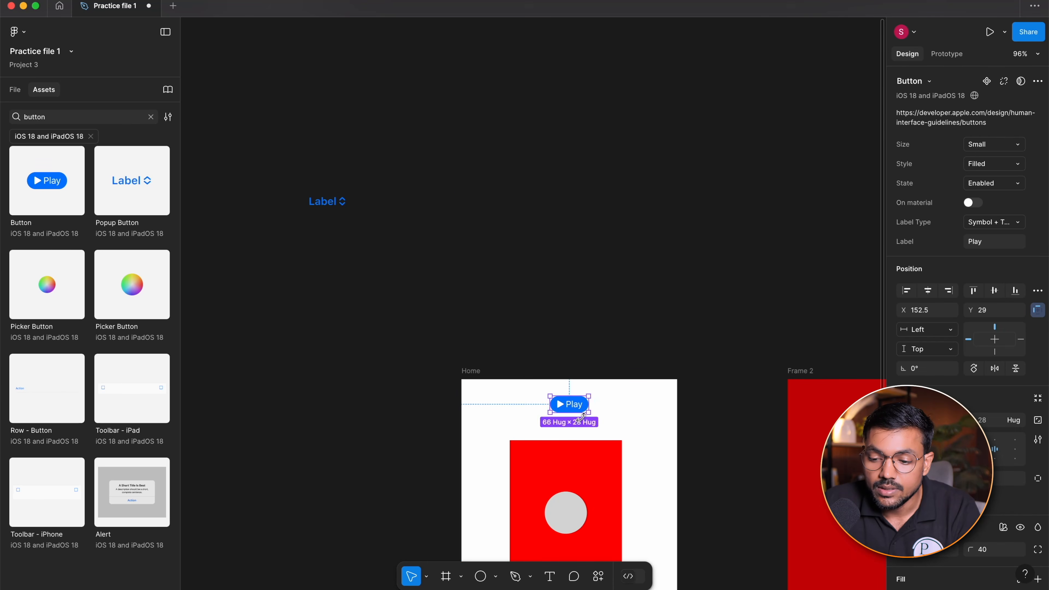
scroll(572, 433, "up", 8)
left_click(580, 138)
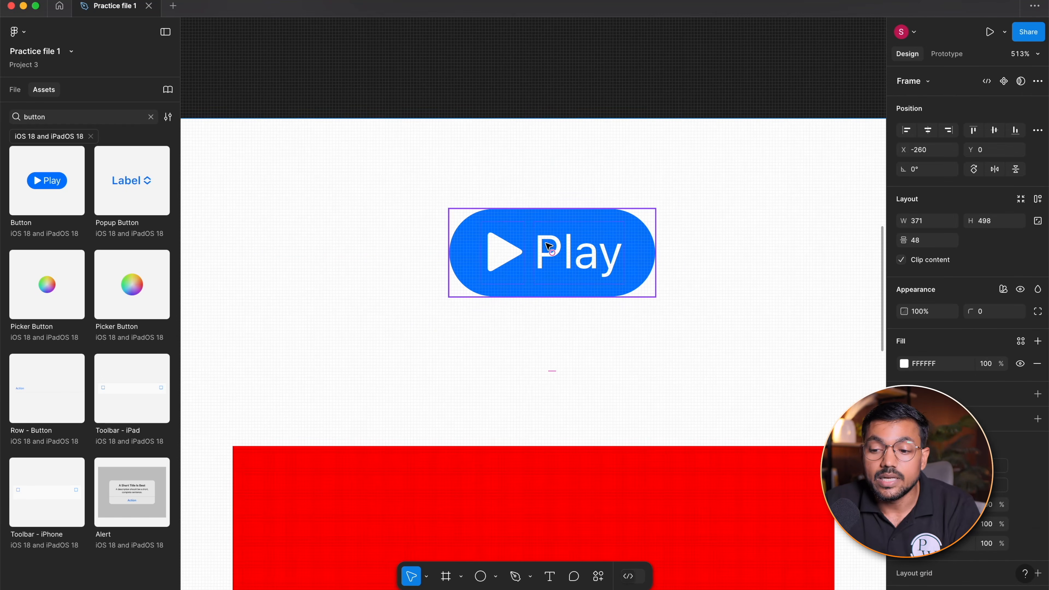
Try the Large size on the Play button and undo it
left_click(545, 237)
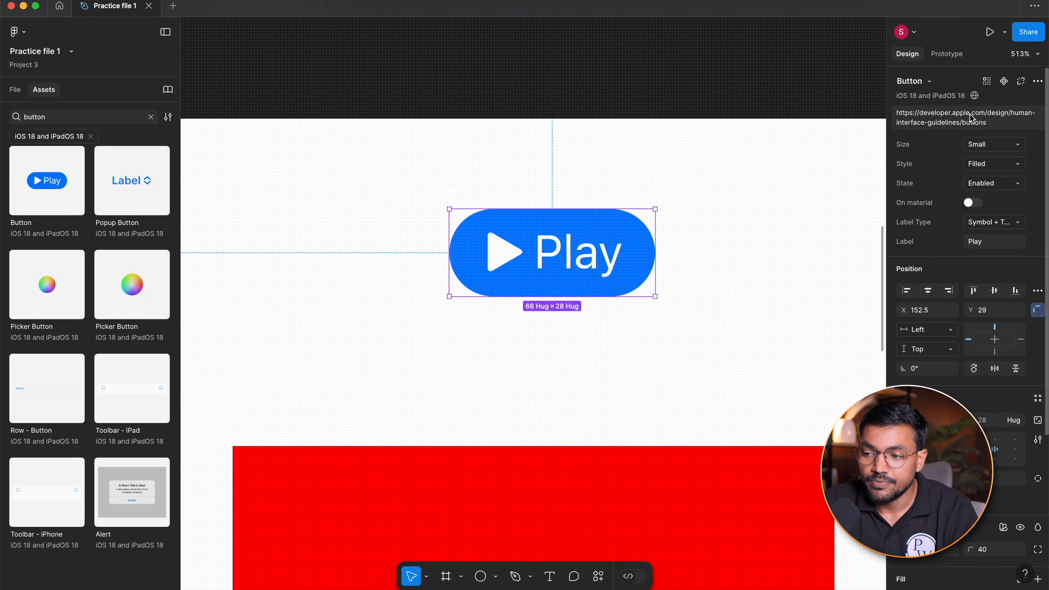
left_click(995, 145)
left_click(1004, 173)
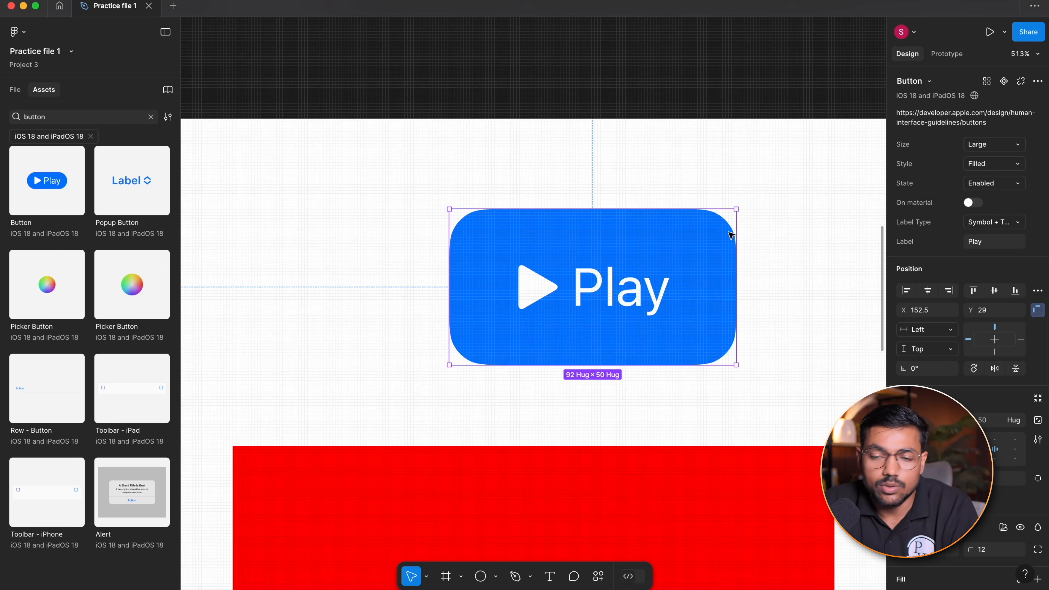
key("super+z")
scroll(534, 183, "down", 3)
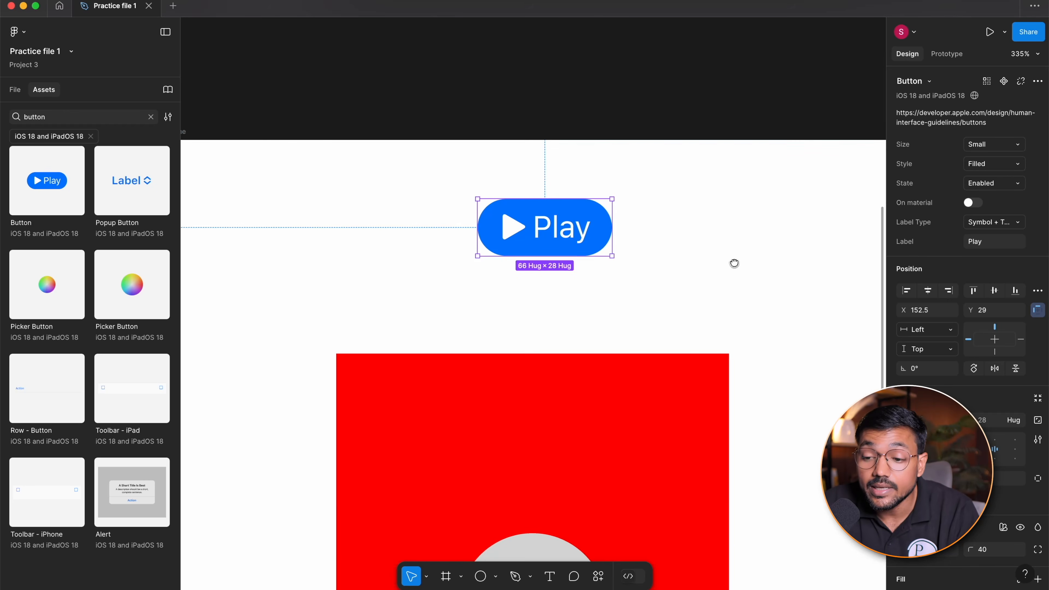
Shift the Play button sideways to X 138 and set its size to Medium after trying Large
left_click(996, 146)
left_click(944, 173)
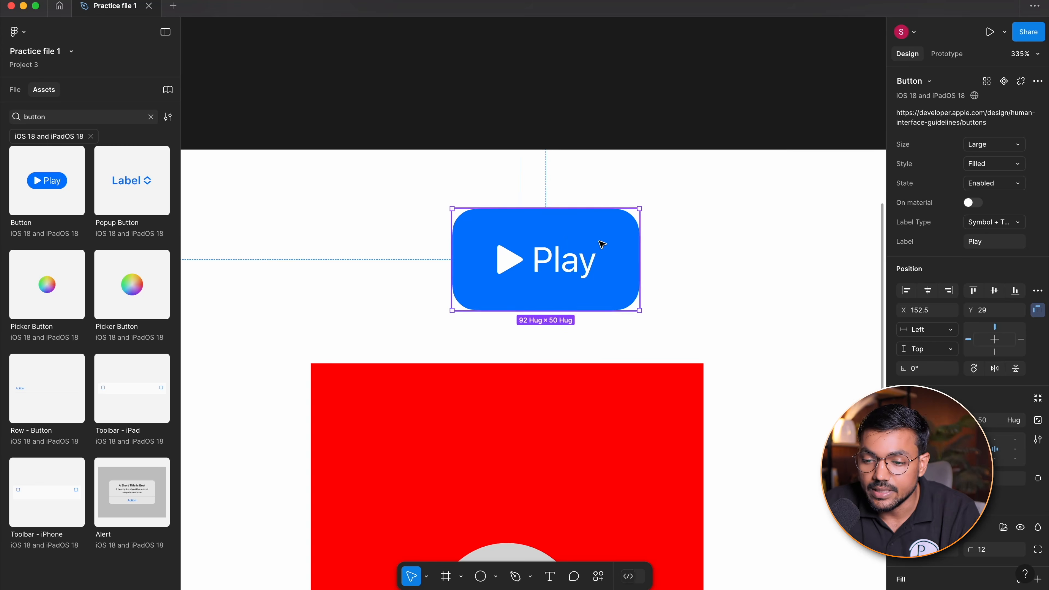
left_click_drag(602, 241, 569, 241)
left_click(974, 144)
left_click(971, 129)
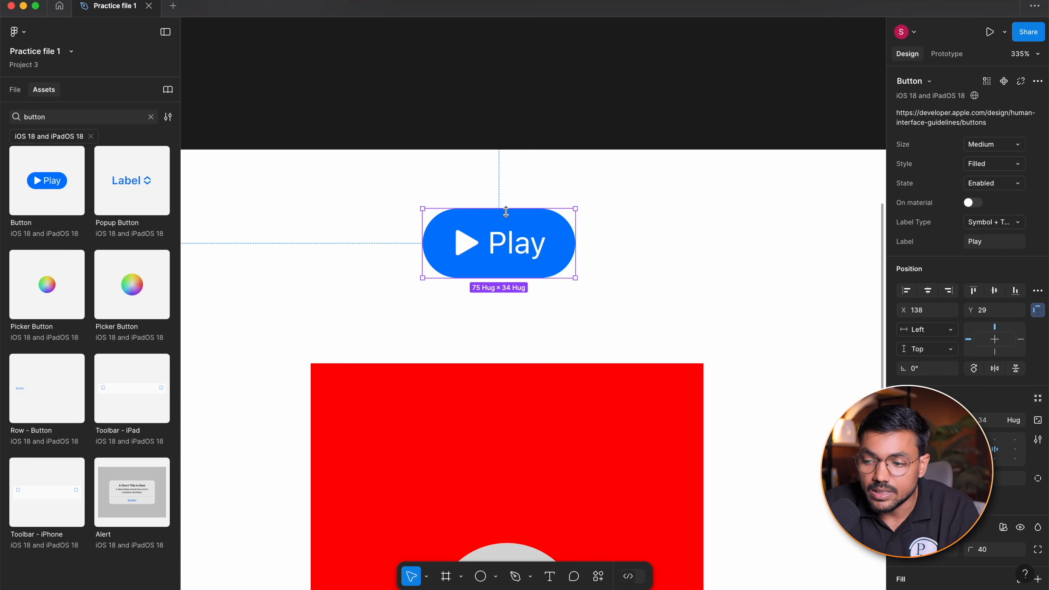
Try the state option below Enabled on the Play button and undo the change
left_click(976, 186)
left_click(979, 197)
left_click(739, 213)
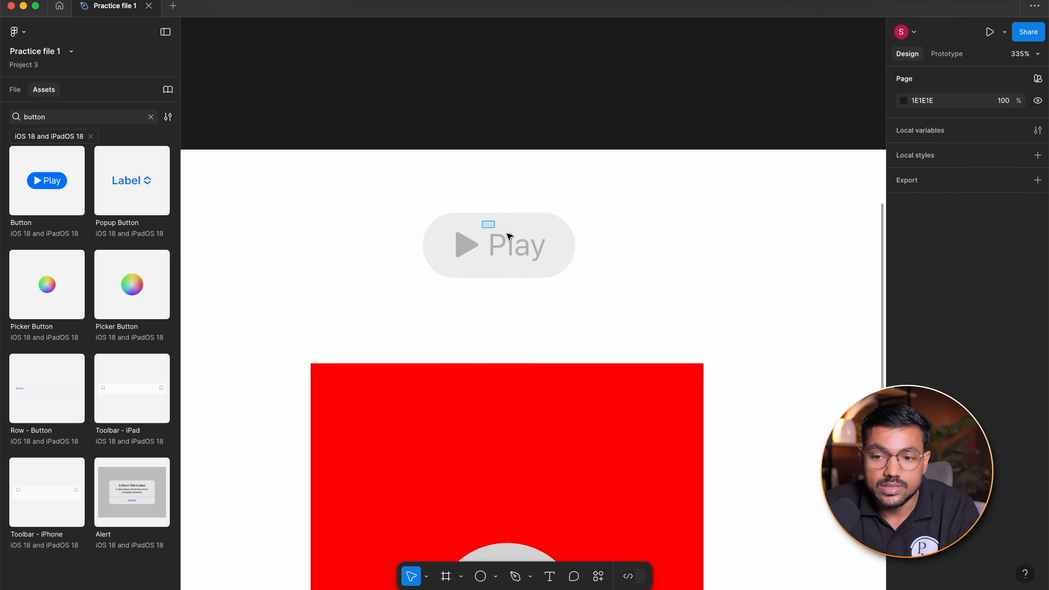
key("super+z")
scroll(611, 151, "down", 2)
scroll(610, 151, "down", 3)
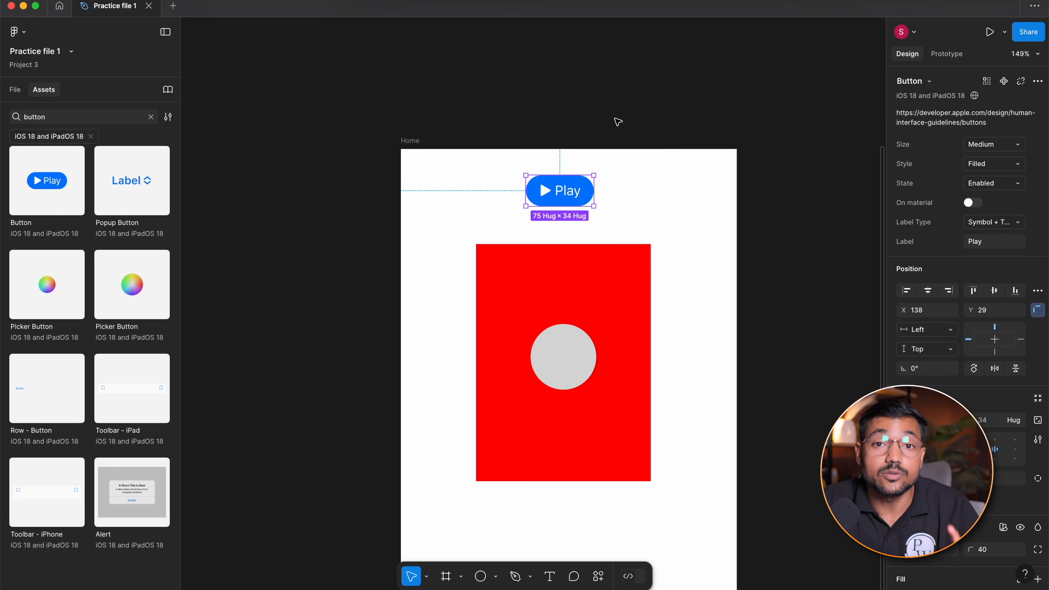
Place a Picker Button colour wheel in the upper-left corner of the Home frame
left_click(418, 90)
scroll(707, 161, "down", 1)
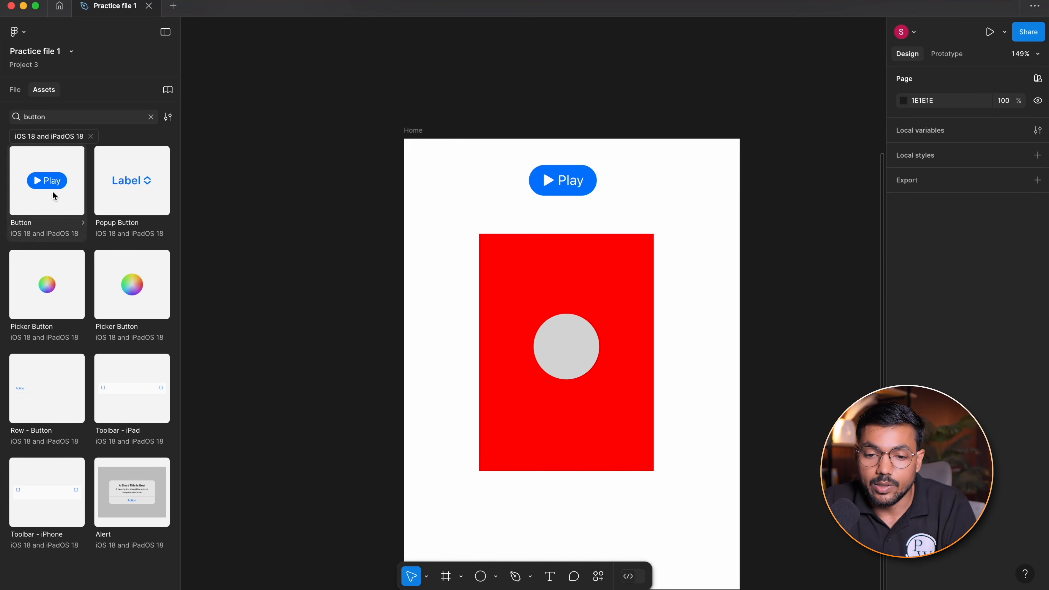
left_click_drag(86, 267, 410, 175)
left_click(501, 125)
Place a Toolbar - iPad component across the Home frame and set its type to Text
left_click_drag(111, 395, 608, 414)
scroll(725, 103, "down", 7)
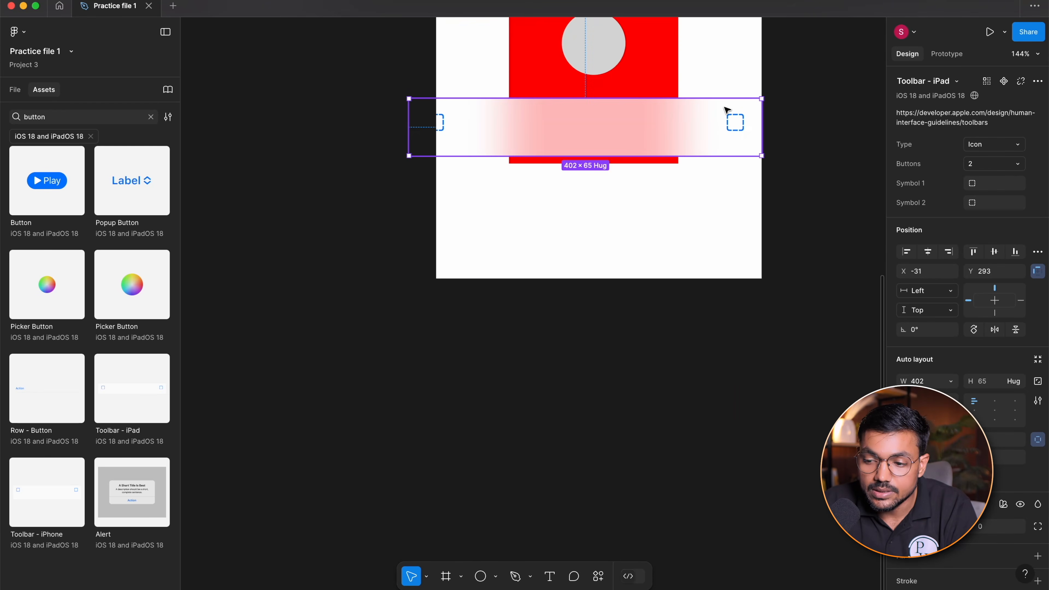
scroll(648, 134, "up", 4)
scroll(649, 133, "right", 3)
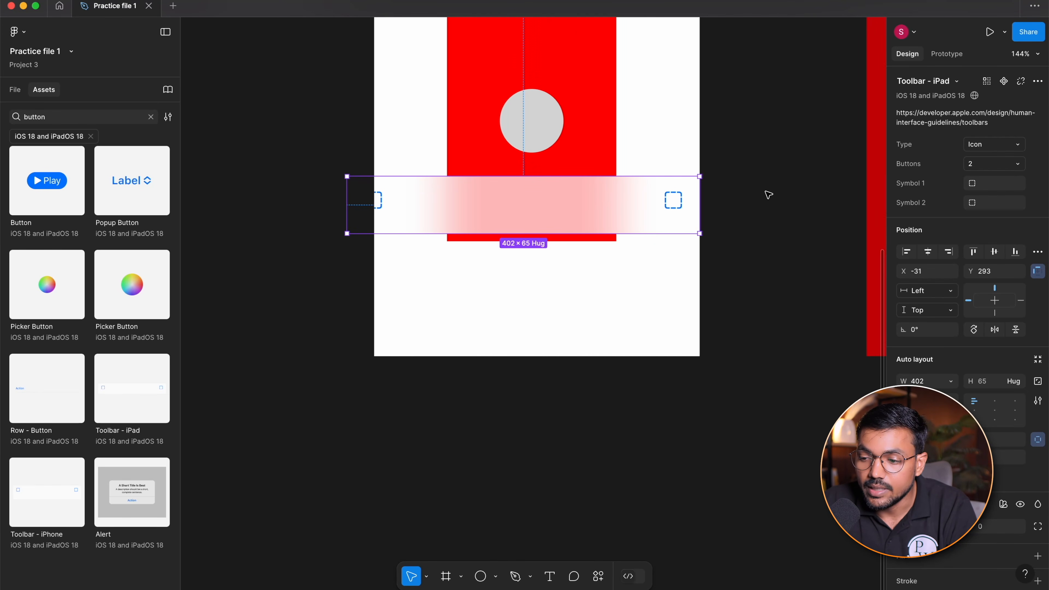
left_click(988, 151)
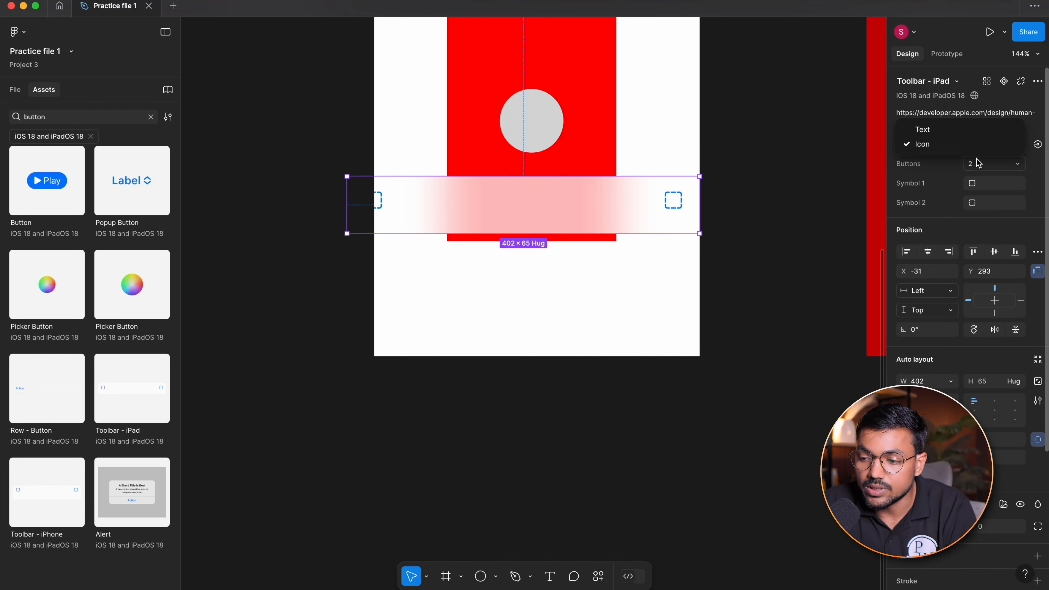
left_click(962, 135)
Move the iPad toolbar to just below the Play button at about X 32, Y 75.5, and delete it
left_click_drag(569, 204, 560, 316)
key("Escape")
left_click_drag(648, 199, 535, 373)
left_click_drag(529, 503, 565, 197)
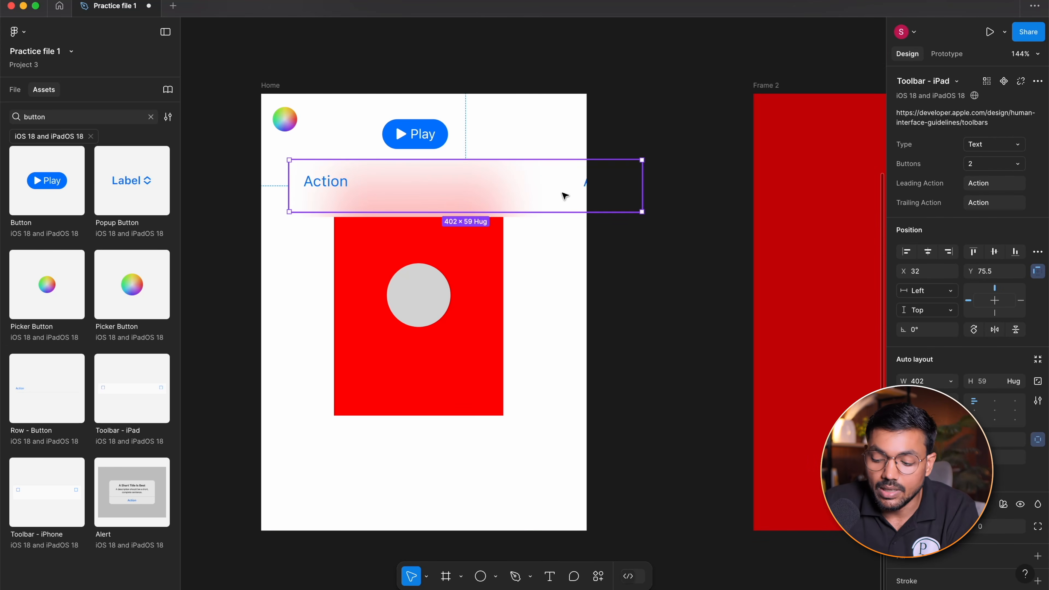
key("Delete")
scroll(335, 251, "left", 5)
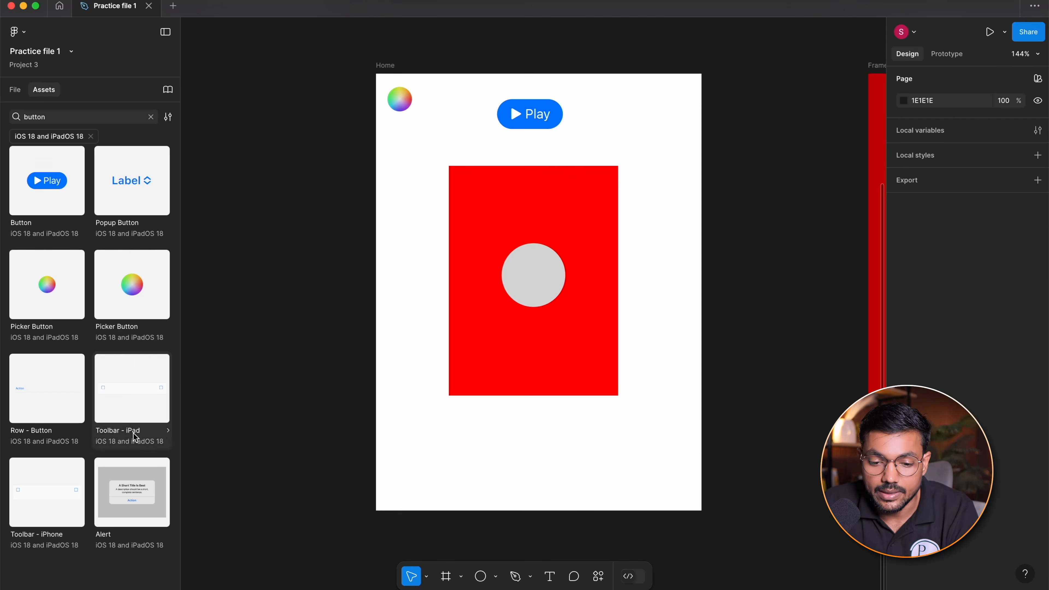
Add an Alert component and move it out of Home to the empty canvas below, at about X -279, Y 666
left_click_drag(141, 516, 591, 391)
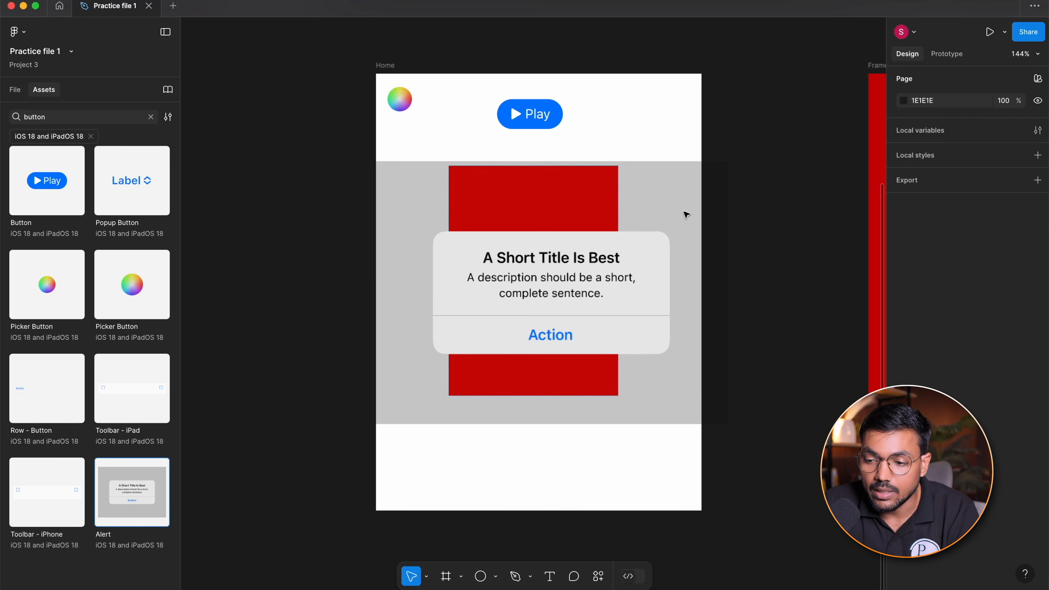
scroll(545, 240, "down", 5)
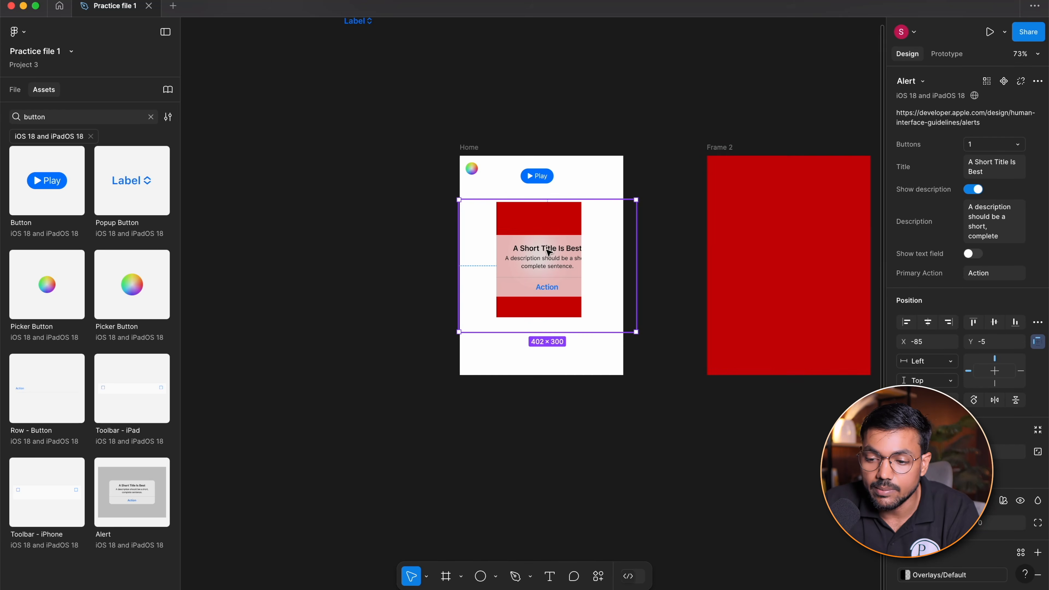
left_click_drag(545, 242, 604, 224)
scroll(573, 328, "down", 3)
scroll(576, 367, "up", 6)
left_click(710, 258)
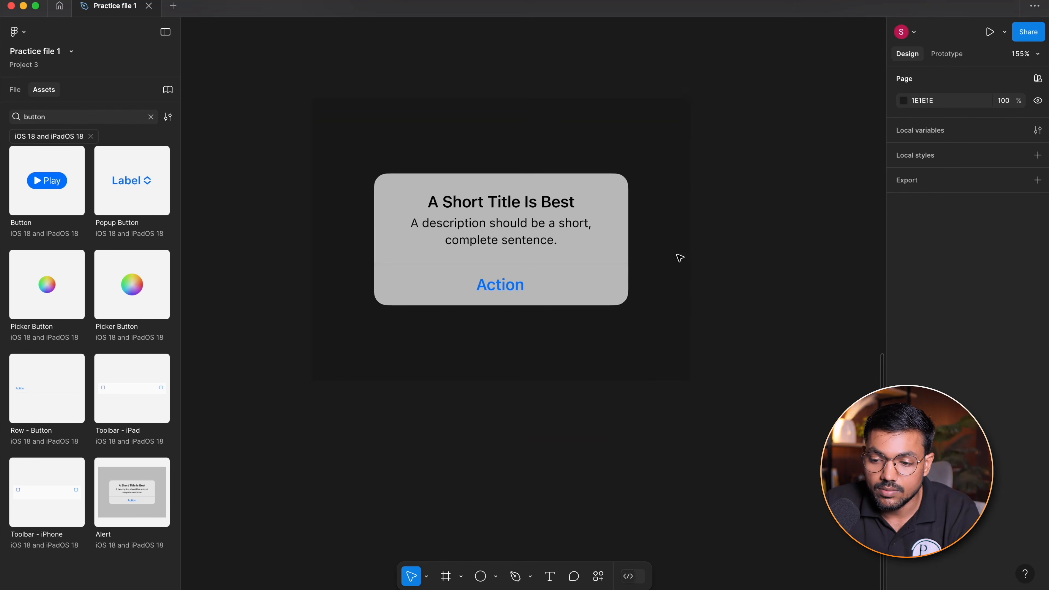
left_click_drag(554, 247, 565, 302)
left_click(742, 232)
scroll(476, 308, "down", 3)
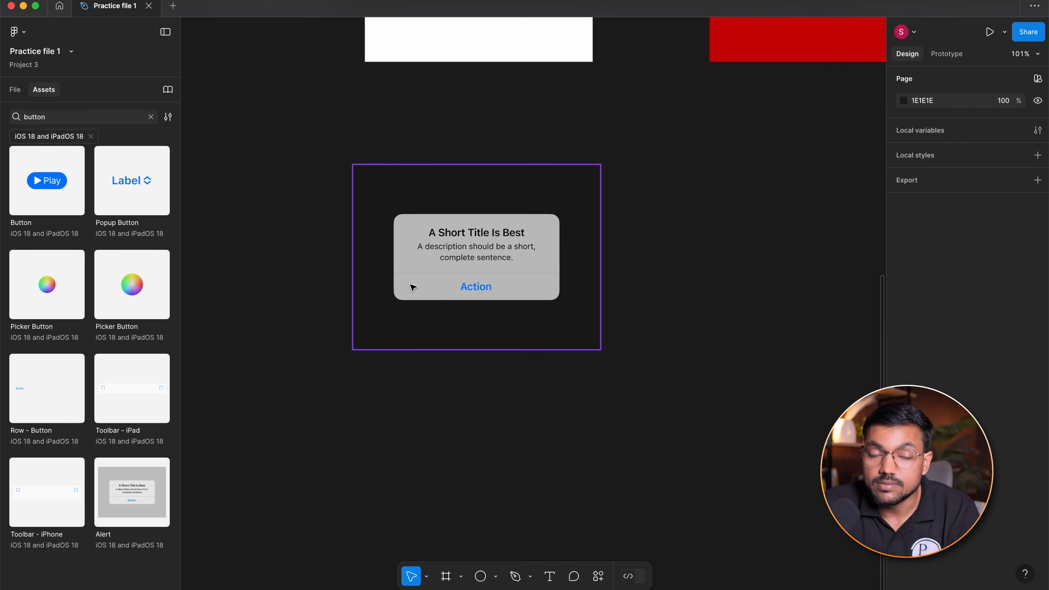
Inspect the Alert component and its nested title text and Mode Options layers with their properties
left_click(472, 263)
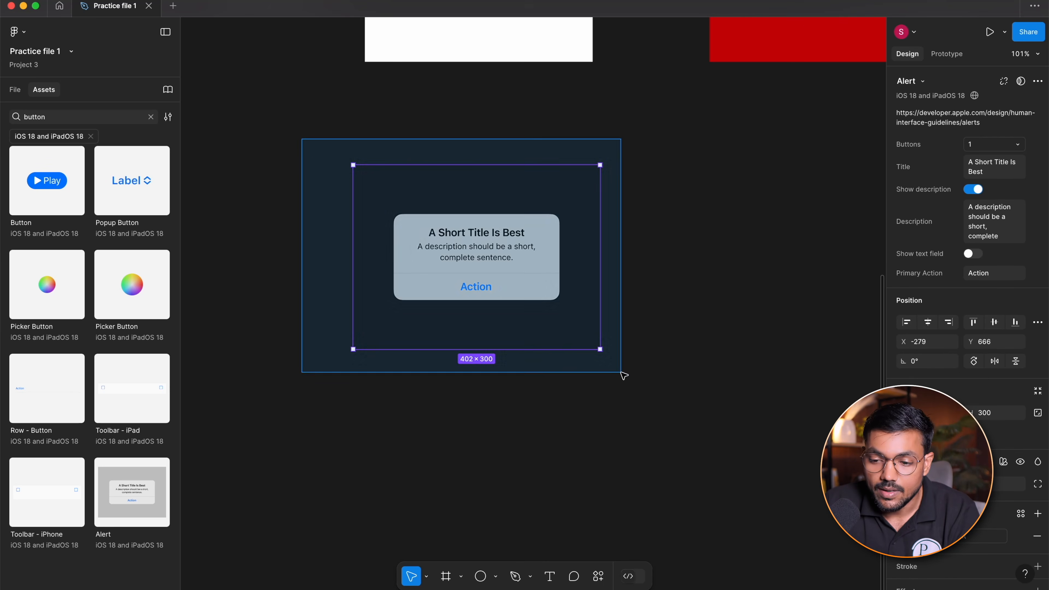
left_click(800, 414)
scroll(510, 269, "up", 6)
scroll(401, 199, "down", 1)
left_click(386, 186, "super")
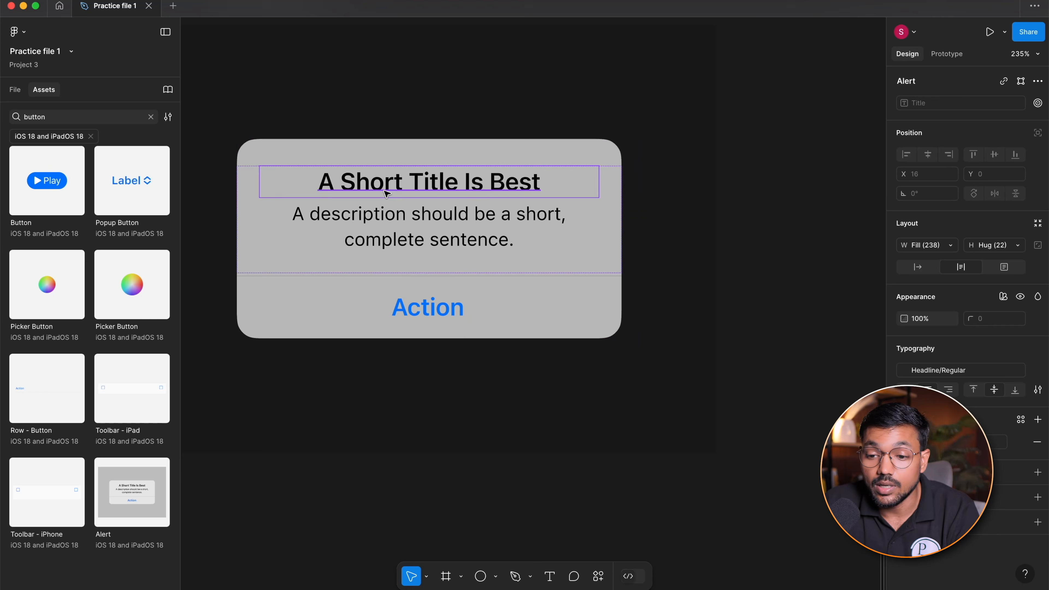
scroll(569, 261, "left", 1)
left_click(789, 248)
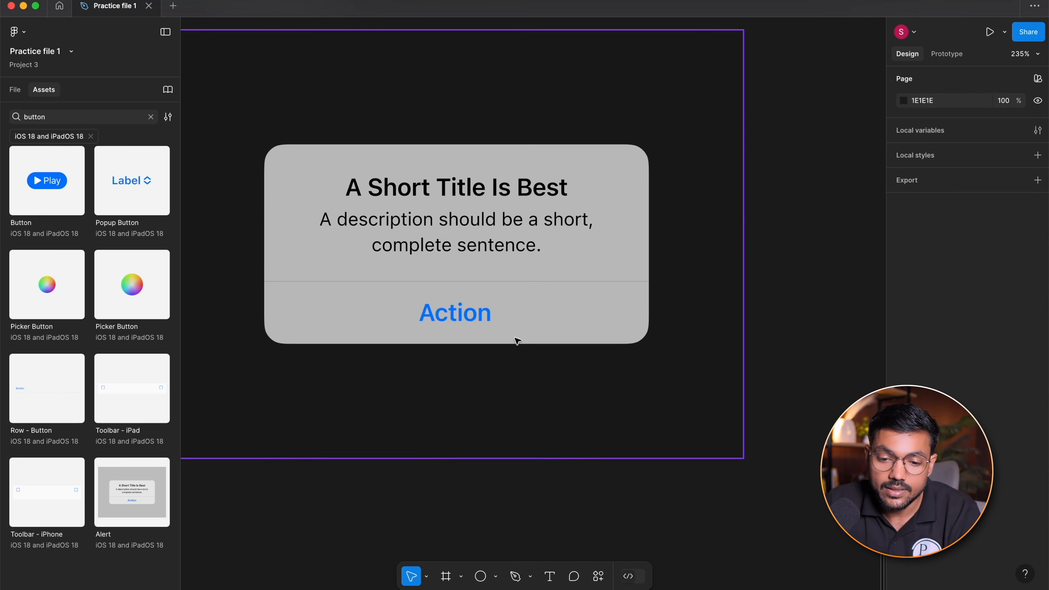
left_click(513, 239)
double_click(438, 236)
key("Escape")
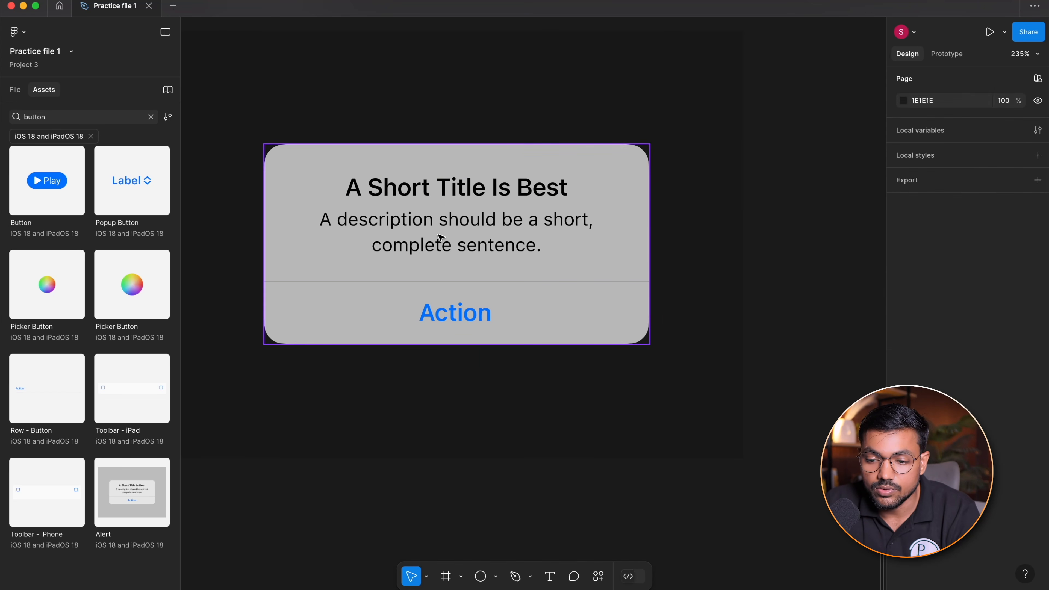
left_click(437, 236)
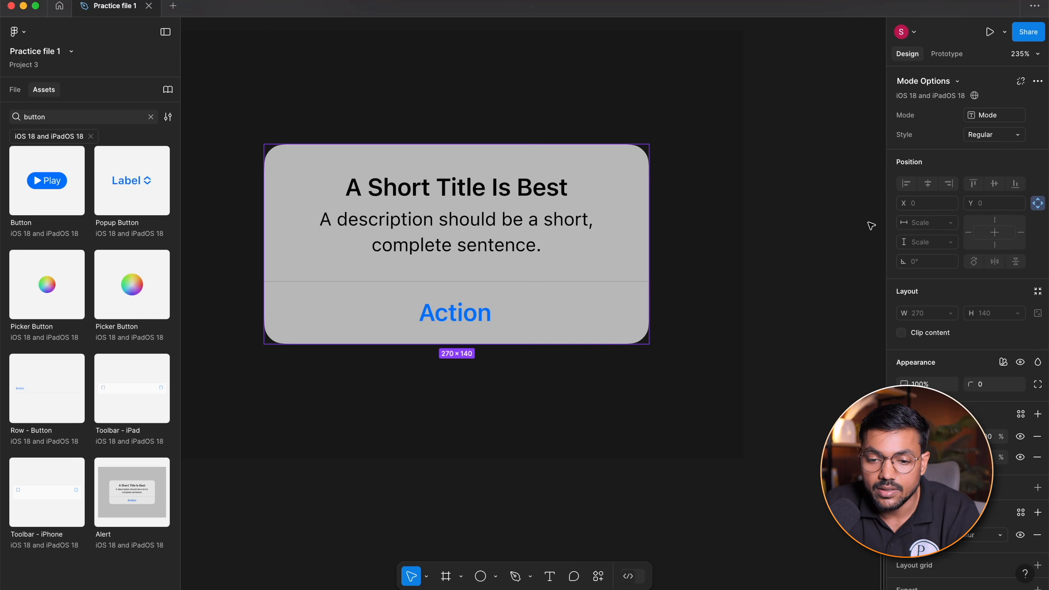
left_click(877, 225)
Return from the button search to all libraries and review the display options and the libraries added to this file
left_click(150, 117)
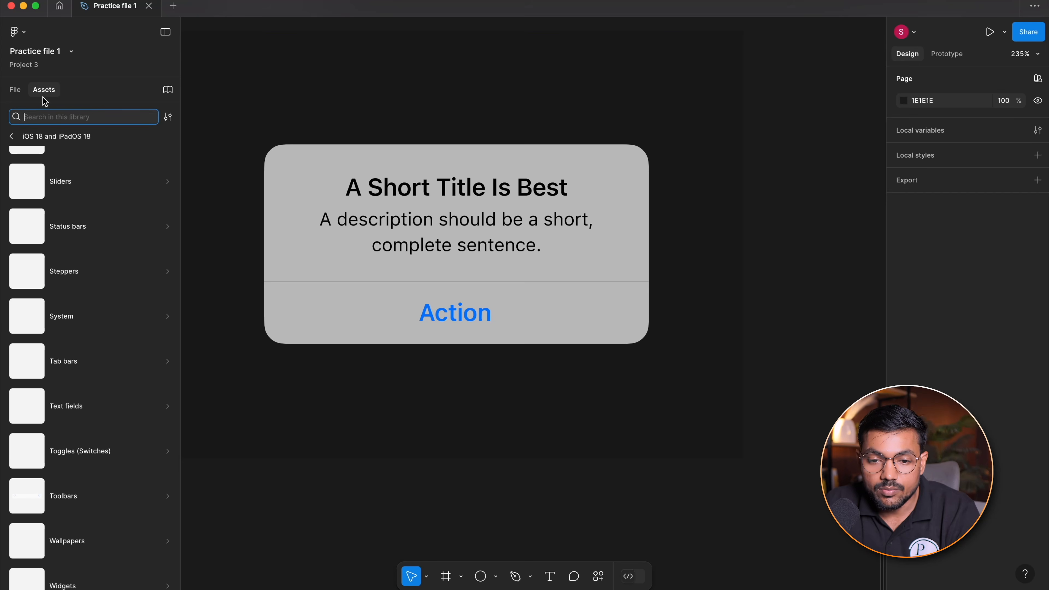
left_click(16, 135)
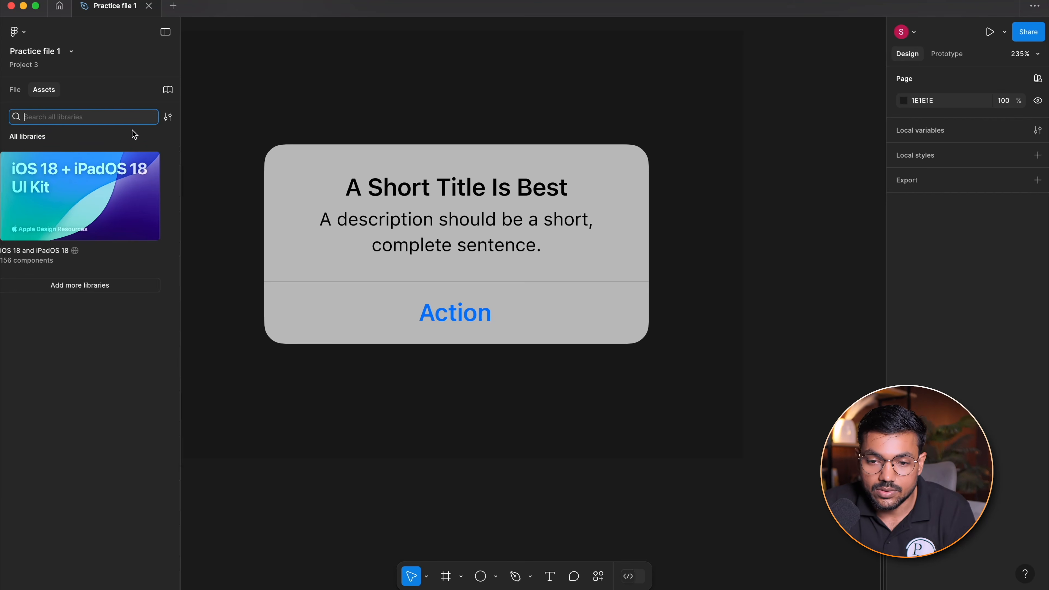
left_click(169, 118)
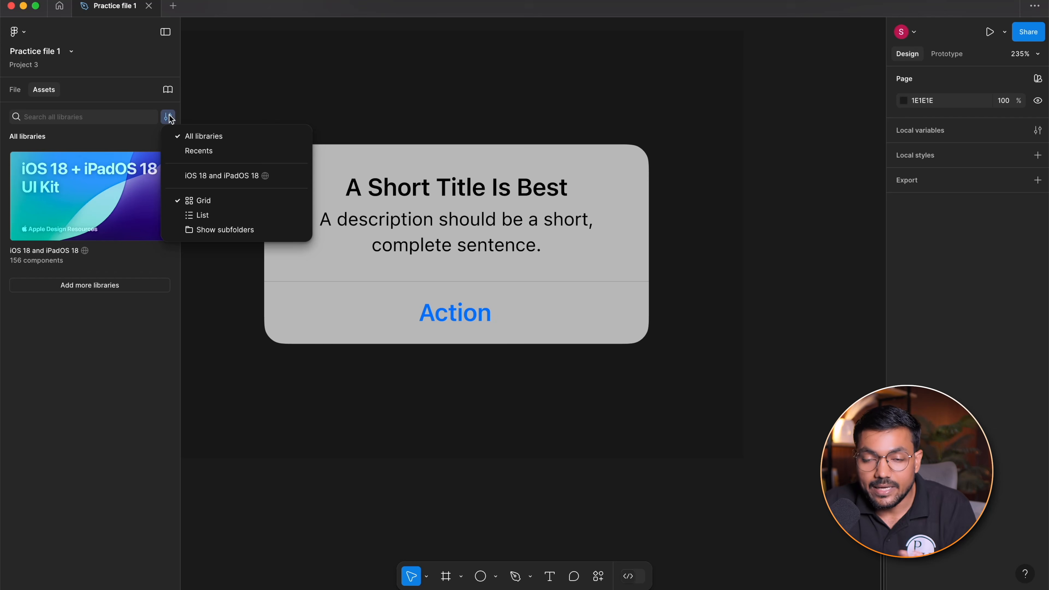
left_click(169, 118)
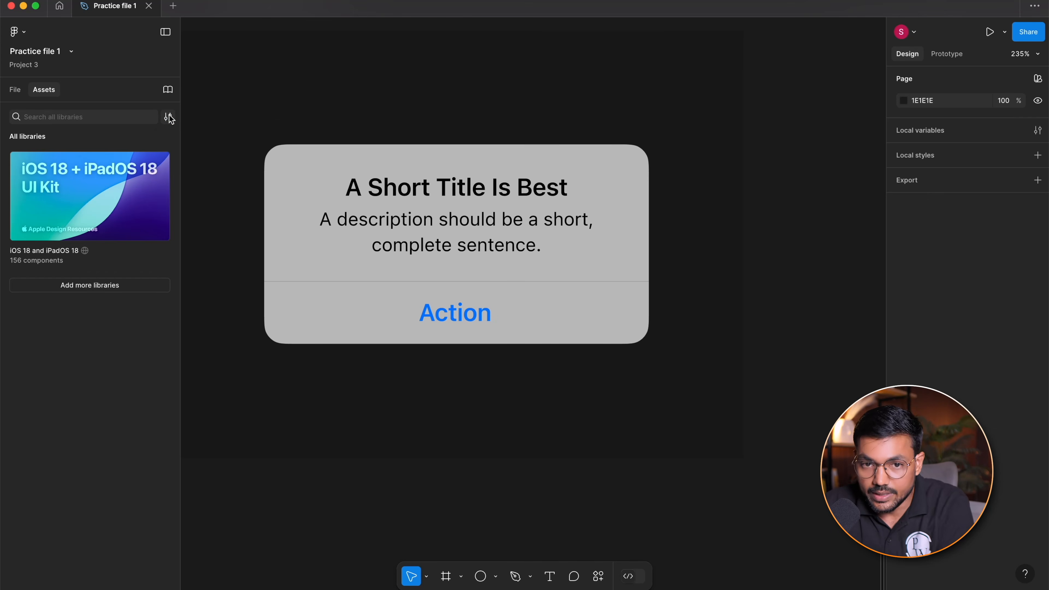
left_click(167, 90)
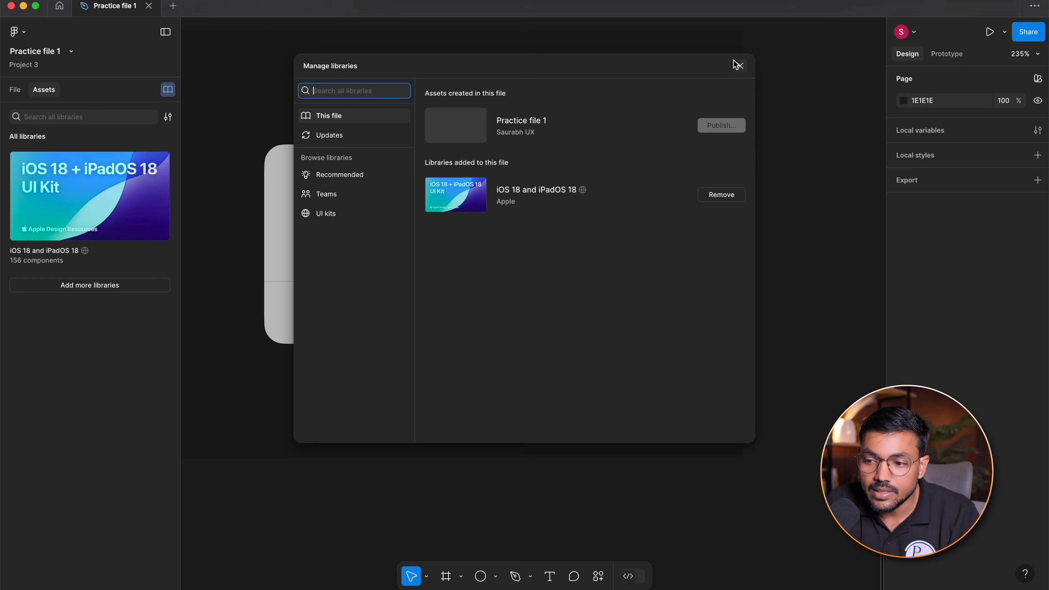
left_click(739, 66)
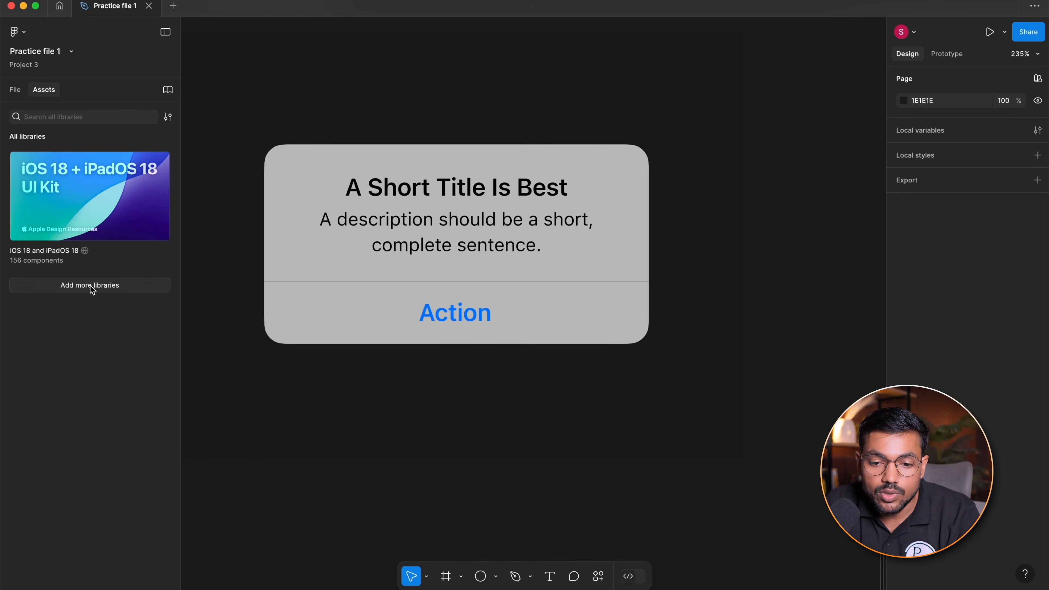
Add the Material 3 Design Kit from the available UI kits to the file's libraries
left_click(90, 286)
left_click(326, 213)
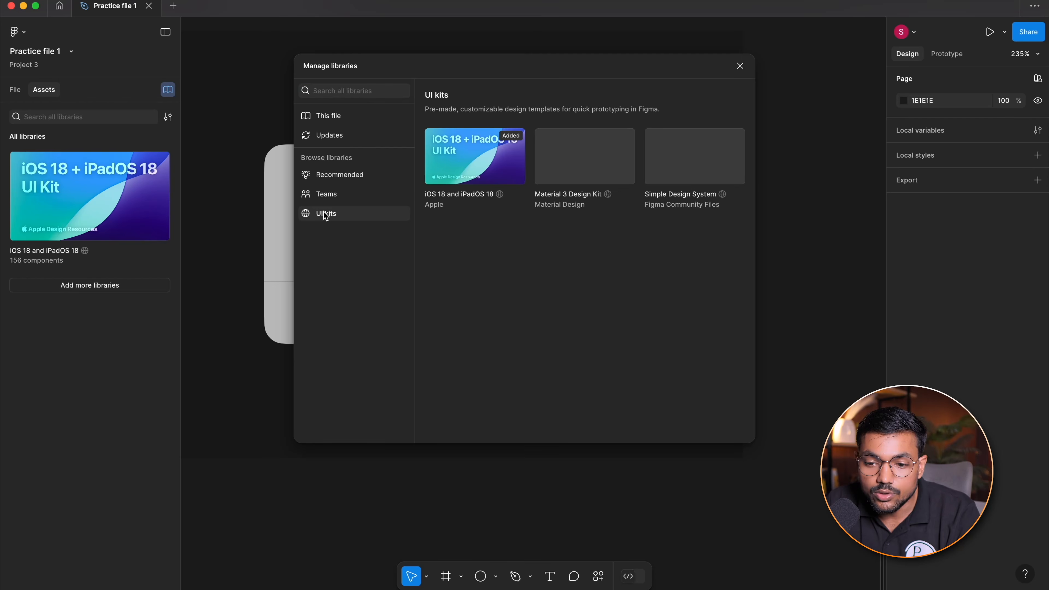
left_click(587, 159)
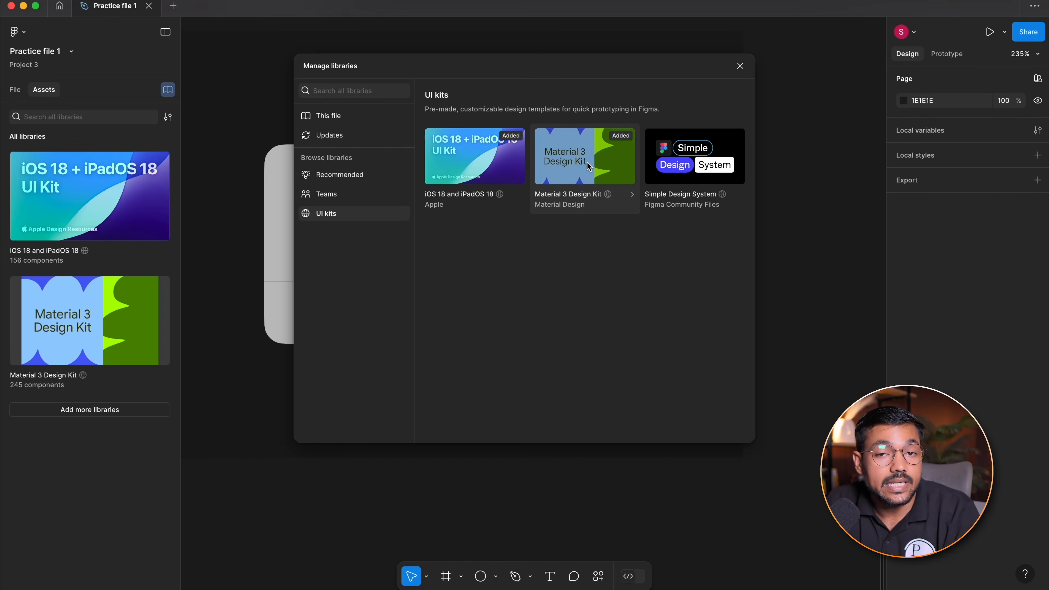
left_click(739, 67)
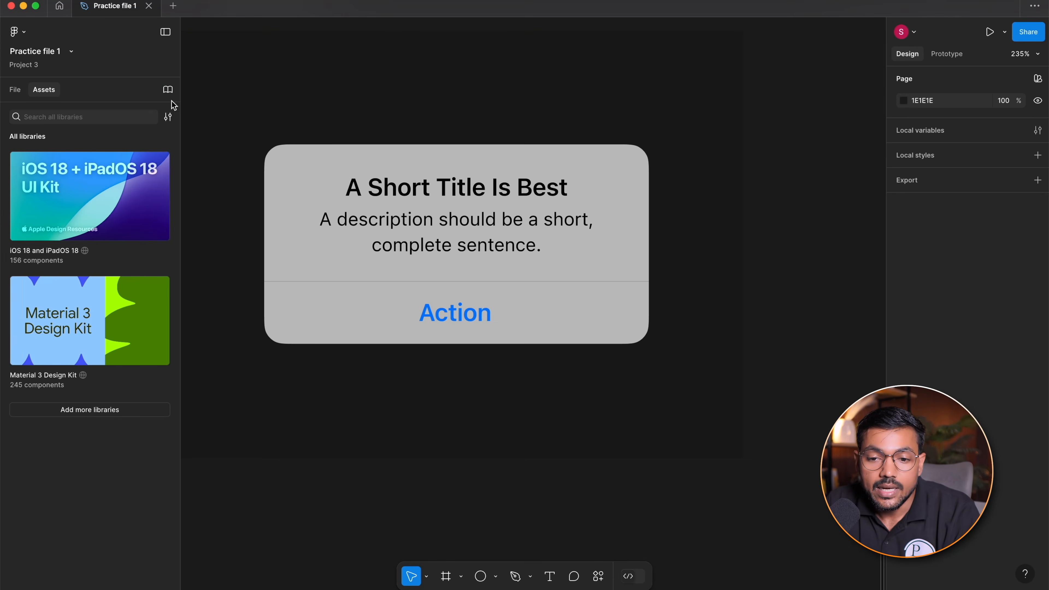
Review the libraries added to this file, then search all libraries for "Button"
left_click(167, 90)
left_click(352, 117)
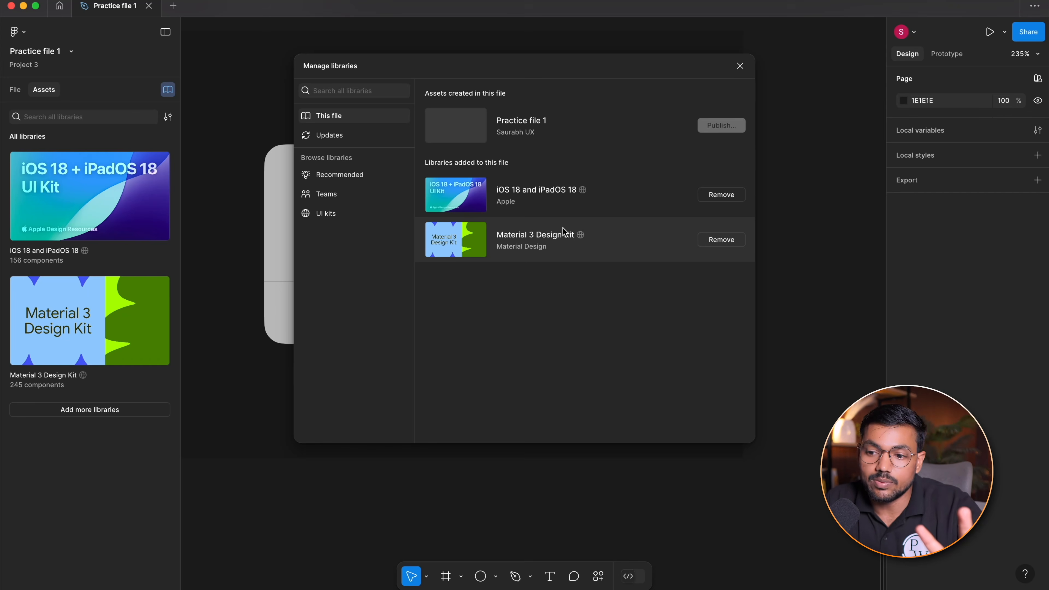
left_click(739, 66)
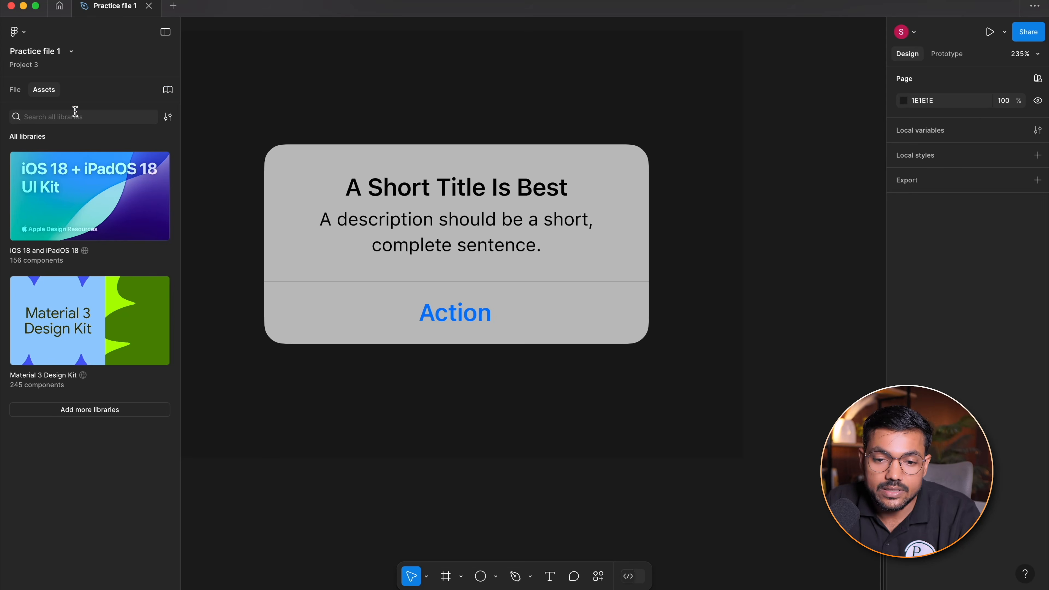
left_click(75, 111)
type("Button")
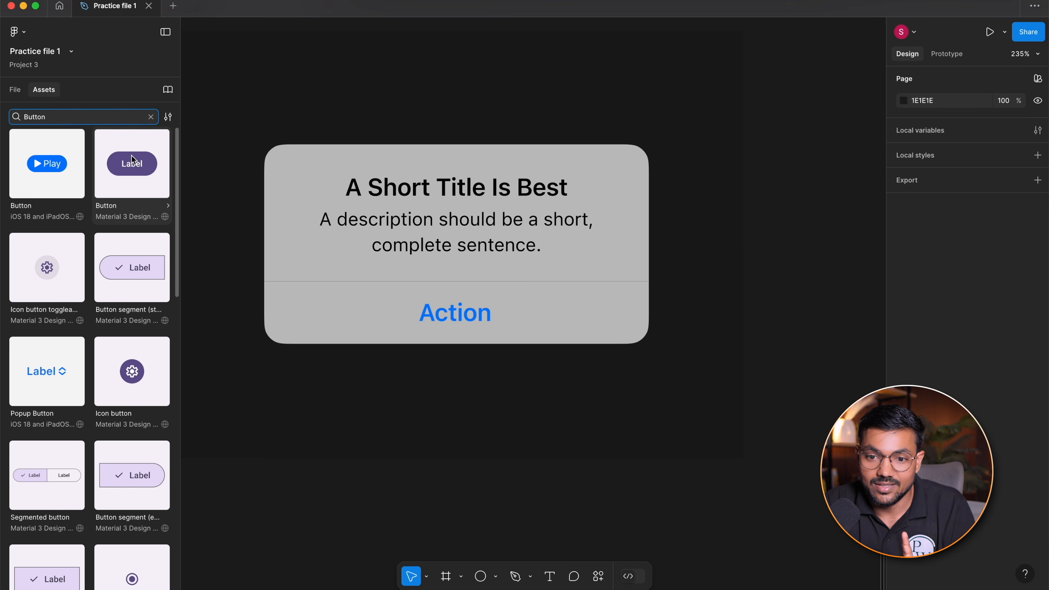
Remove the Material 3 Design Kit from the file's libraries and clear the "Button" asset search
left_click(168, 90)
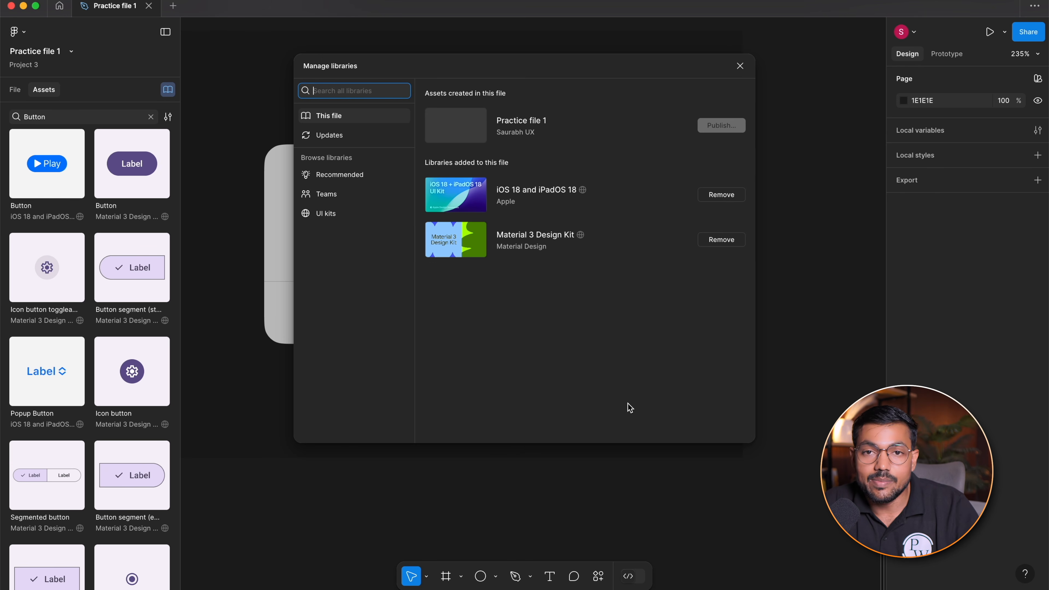
left_click(734, 241)
left_click(739, 67)
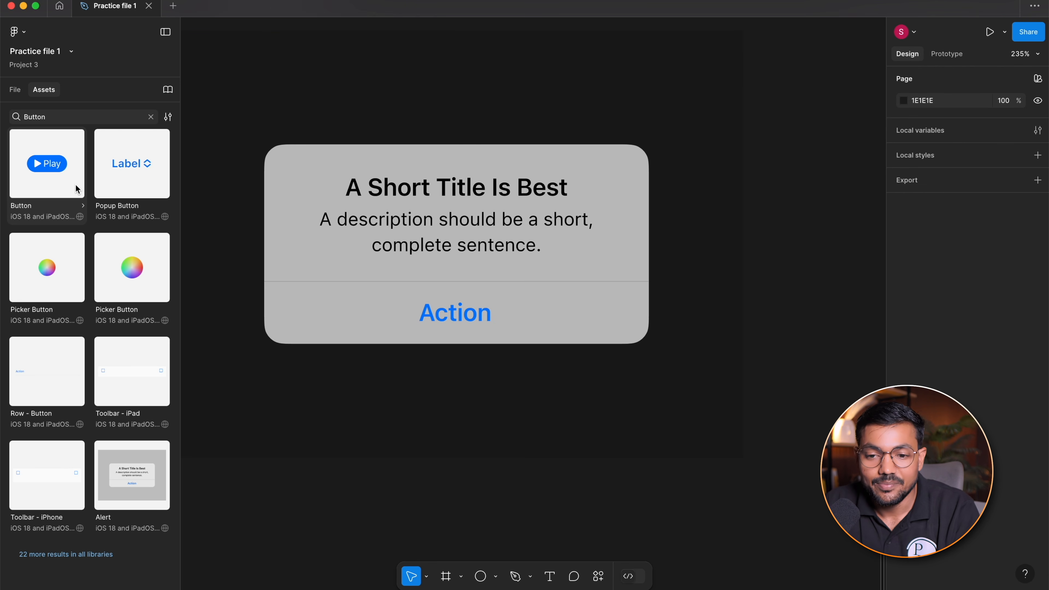
left_click(150, 116)
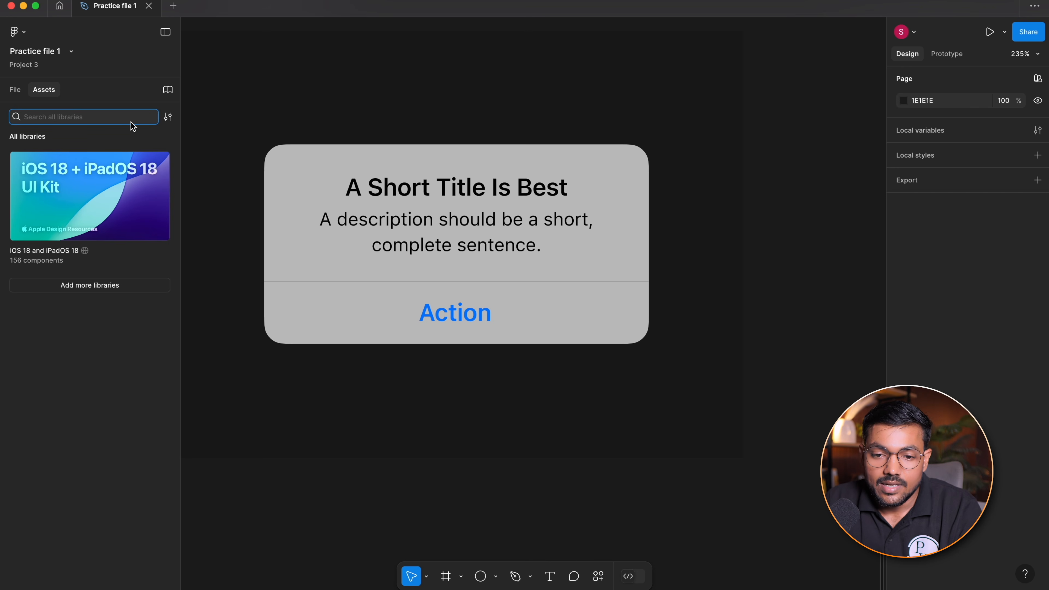
Return to the file's pages and layers, start a find, and set it to replace mode
left_click(14, 91)
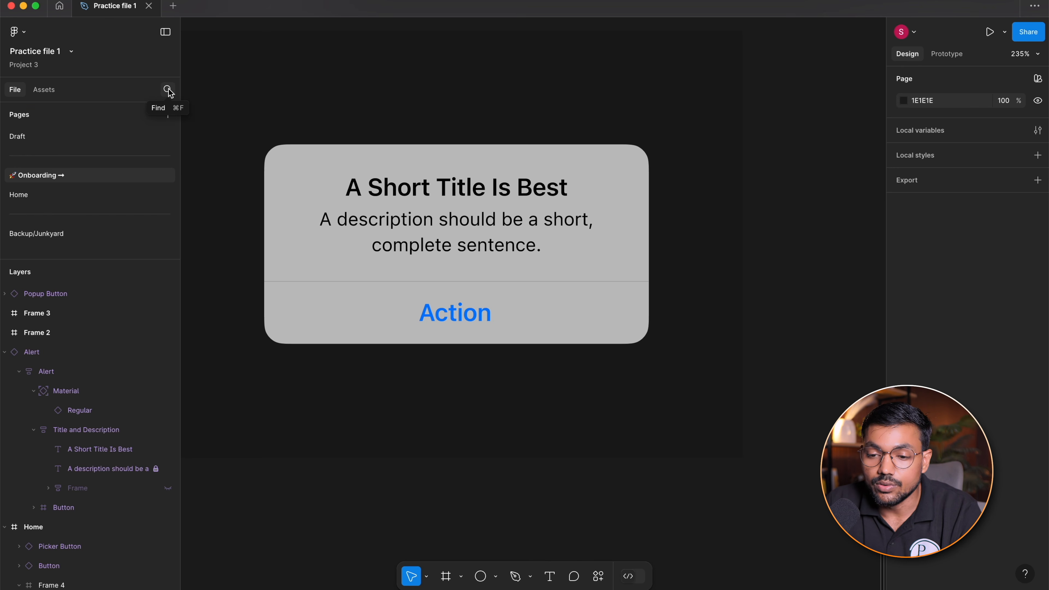
key("super+f")
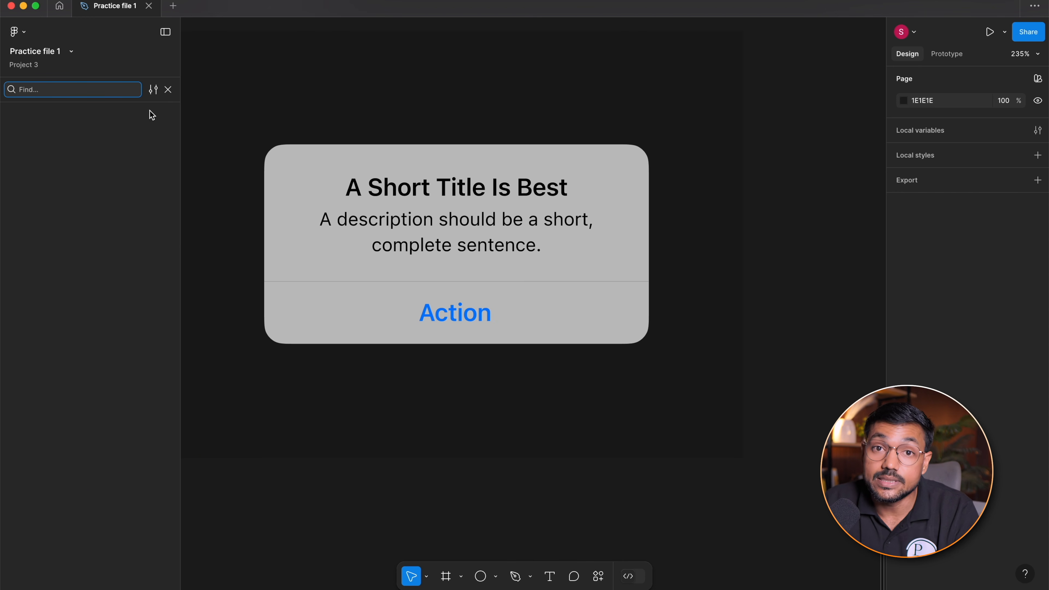
left_click(154, 90)
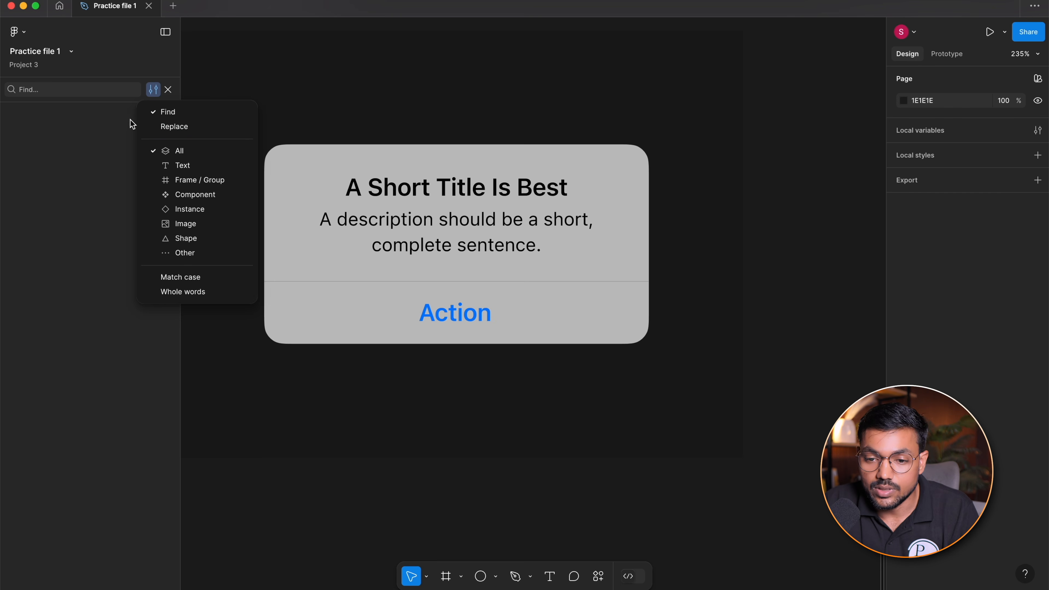
left_click(159, 132)
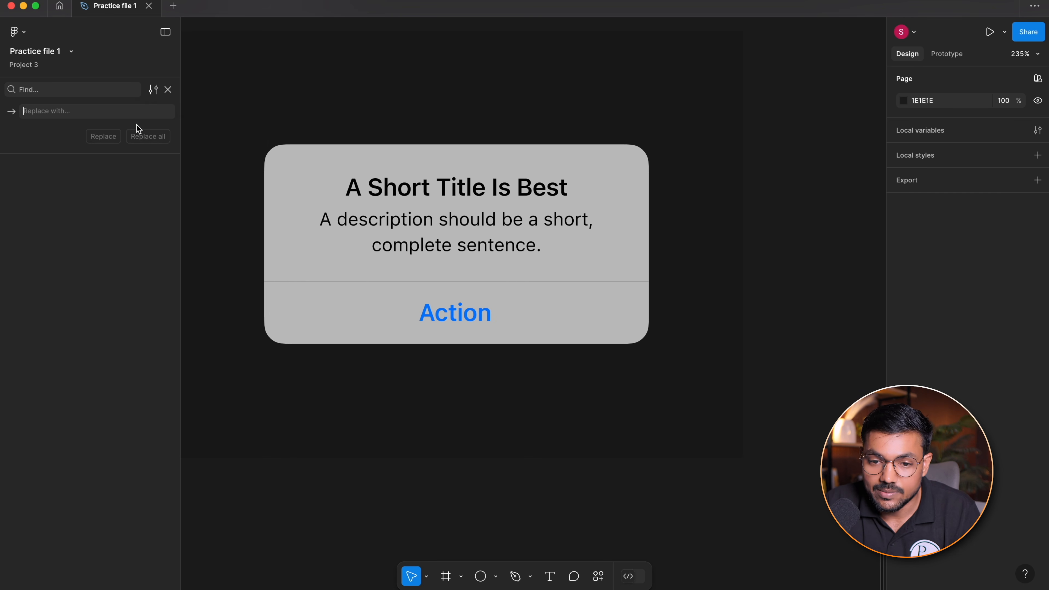
left_click(32, 91)
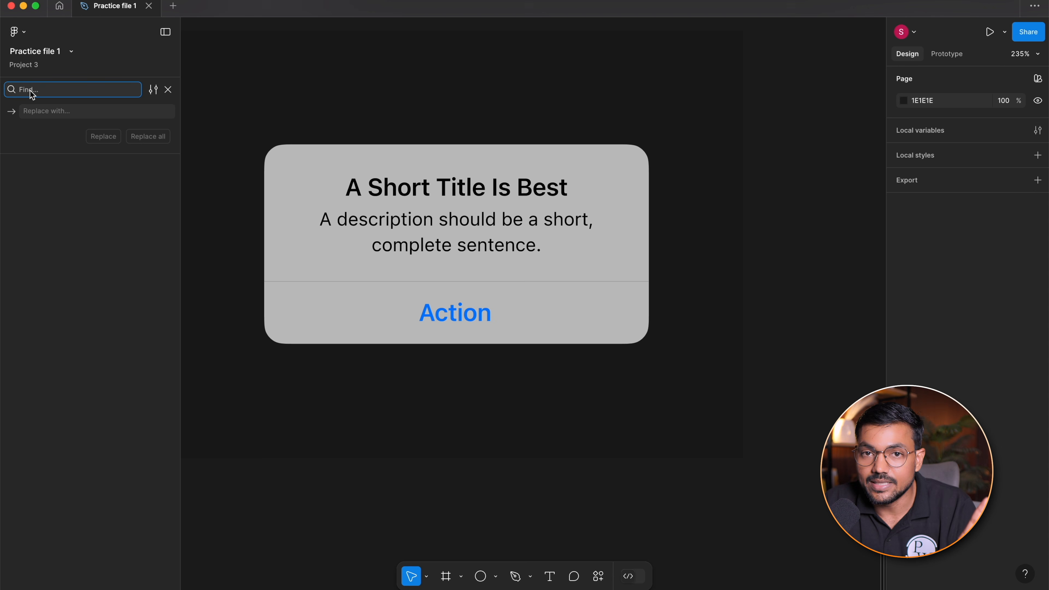
left_click(38, 111)
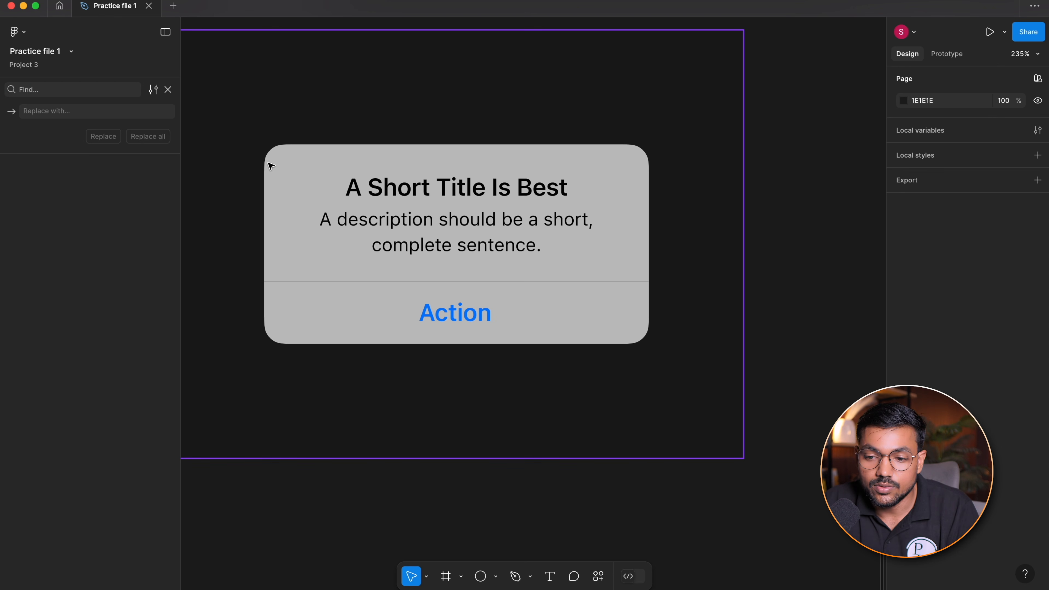
Find "Short", taken from the Alert's title, on this page and step through the matching title and description texts
double_click(407, 187)
left_click_drag(429, 186, 368, 184)
left_click(34, 90)
key("Return")
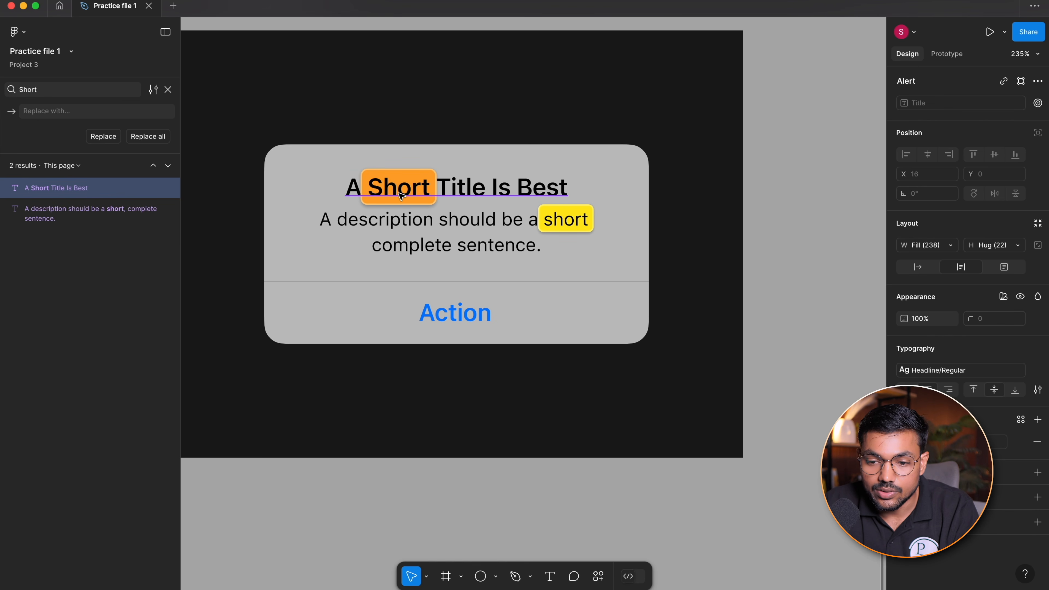
left_click(53, 222)
left_click(45, 192)
left_click(60, 220)
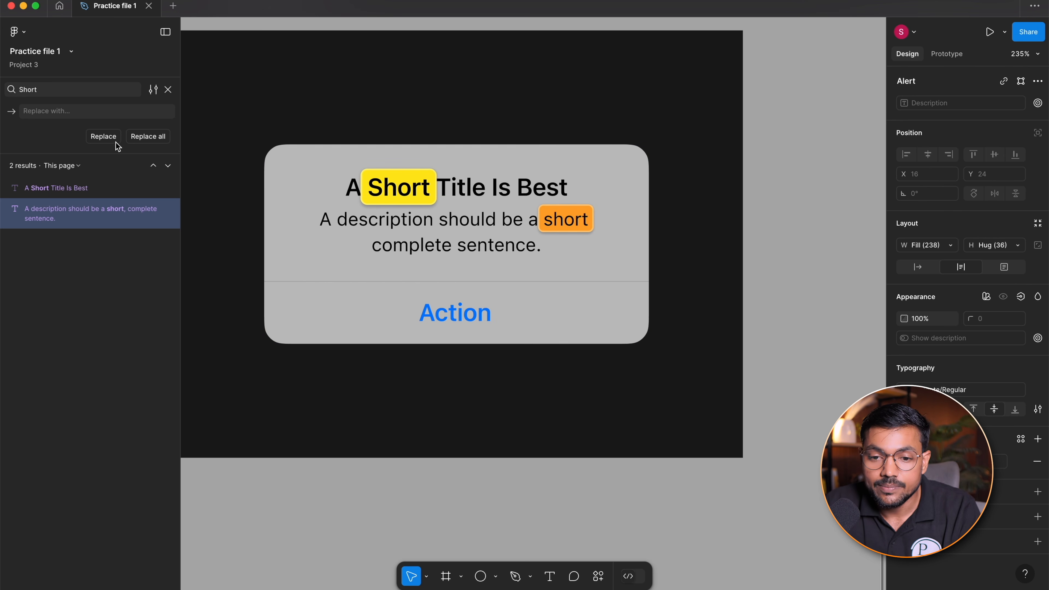
Replace "Short" with "Little" in the Alert's title and description, one match at a time
left_click(81, 109)
type("Li")
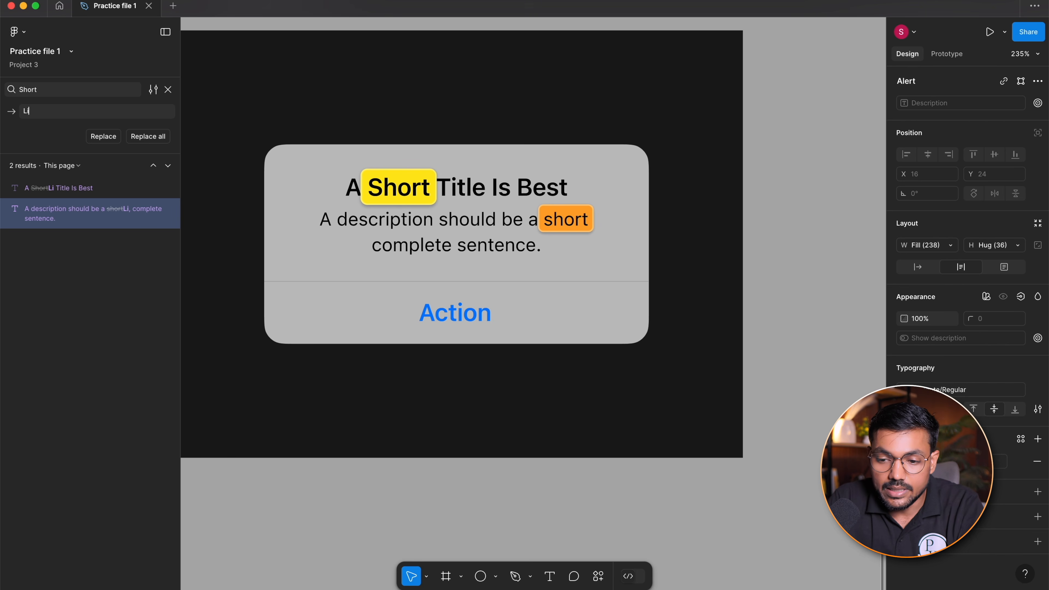
type("ttle")
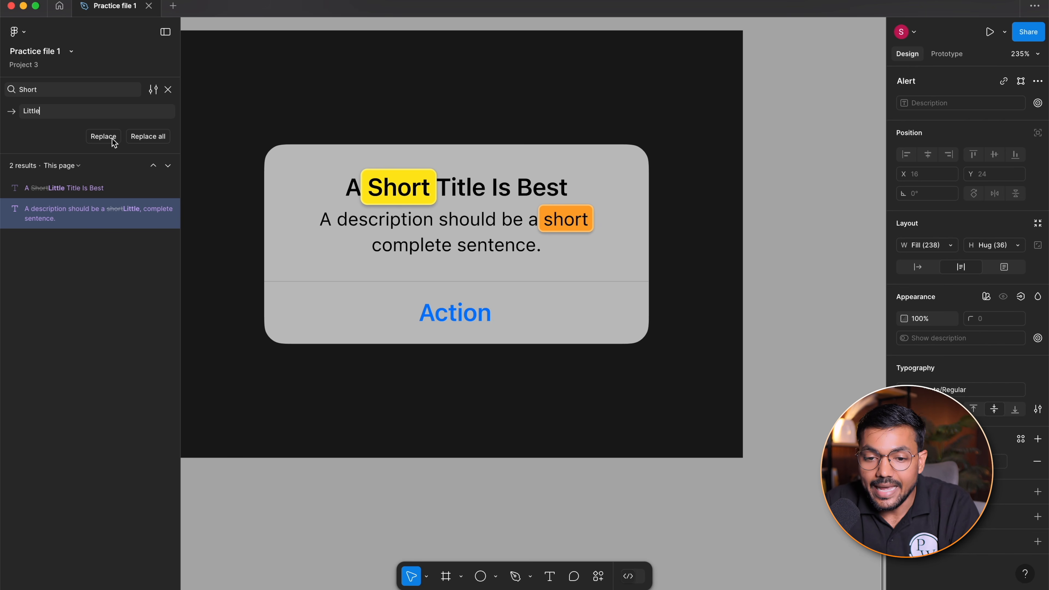
left_click(76, 191)
left_click(104, 136)
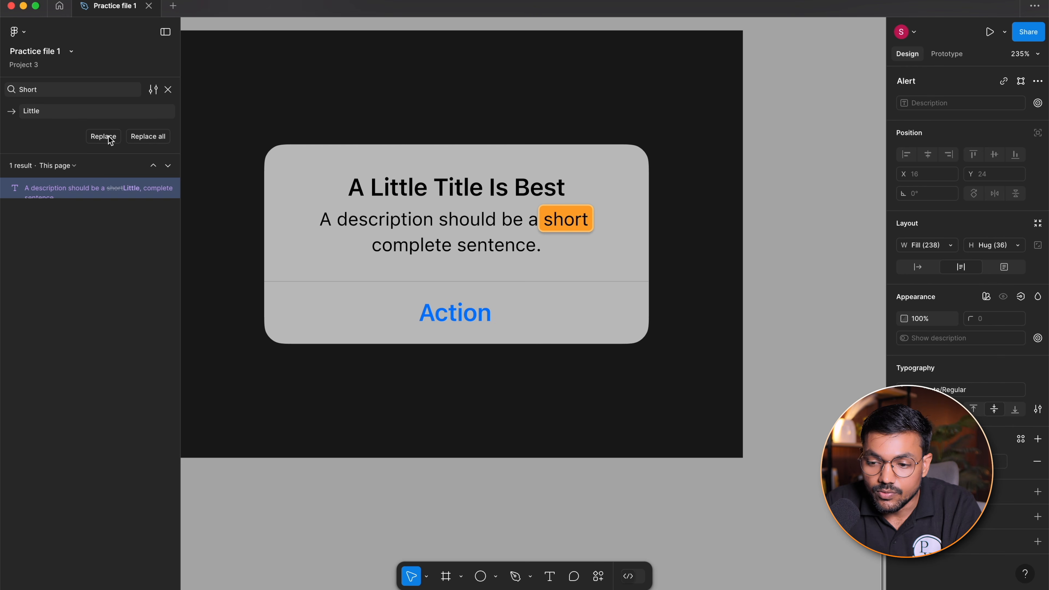
left_click(112, 136)
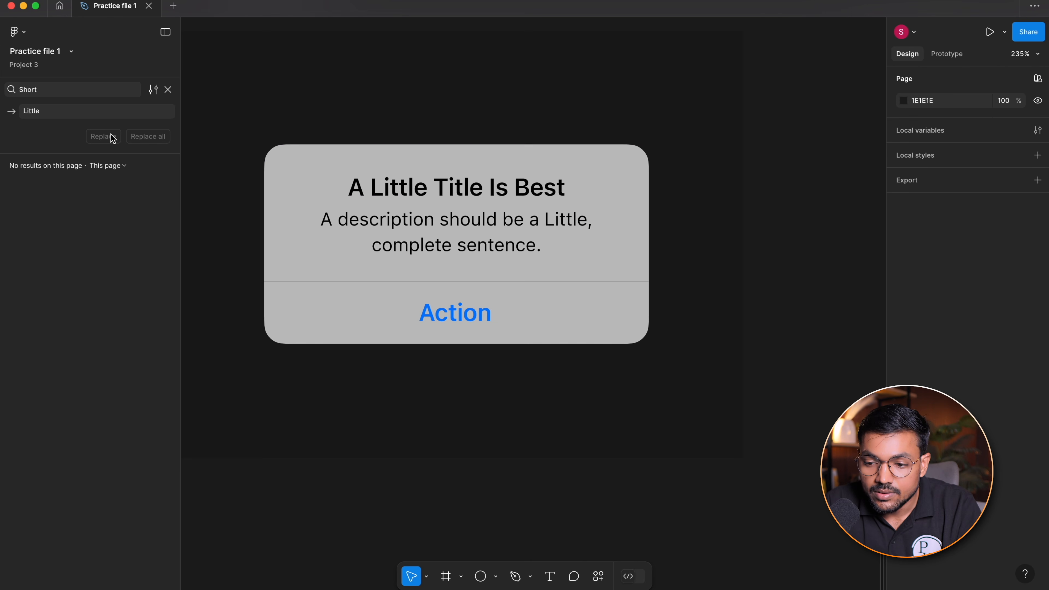
Revert the replacements so the Alert's title and description use the word "Short" again
left_click(400, 194)
key("ctrl+z")
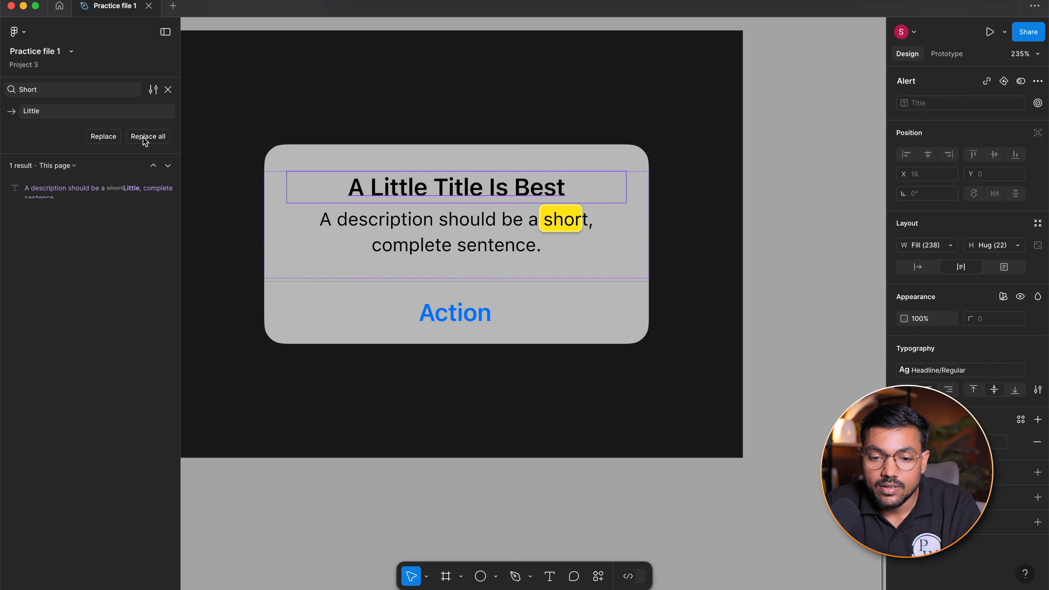
key("super+z")
key("super+z")
key("super+z")
key("super+z")
key("super+z")
key("super+z")
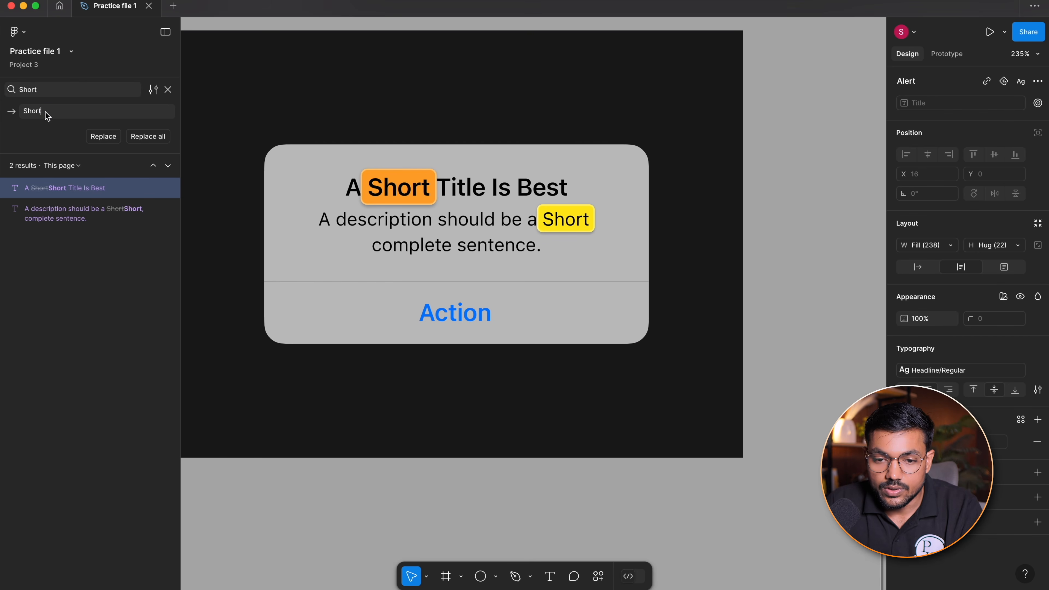
Replace all occurrences of "Short" on this page with "Little" at once, and close find and replace
left_click_drag(45, 112, 15, 110)
type("Little")
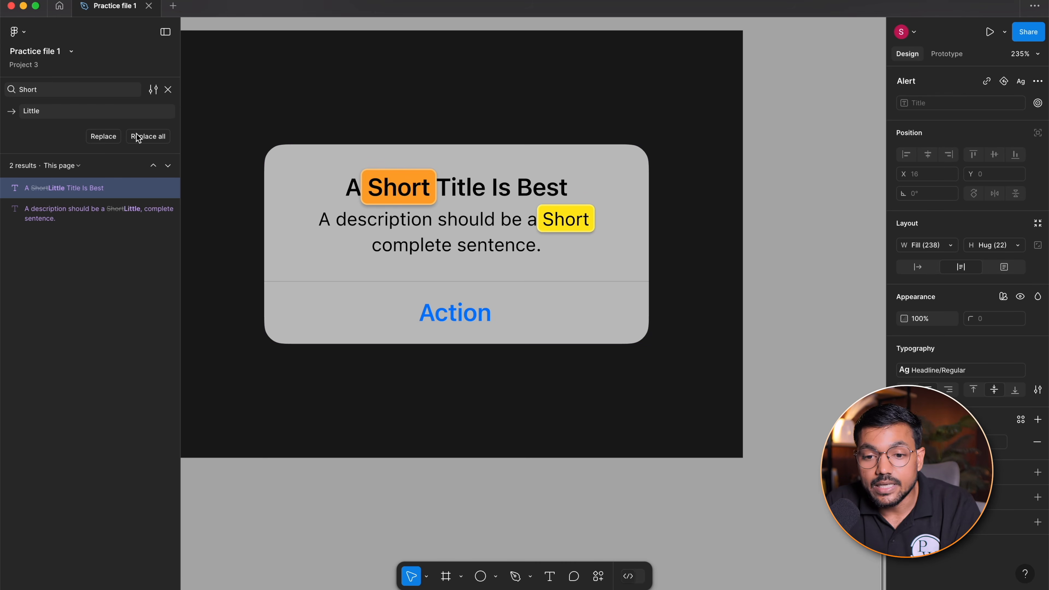
left_click(144, 137)
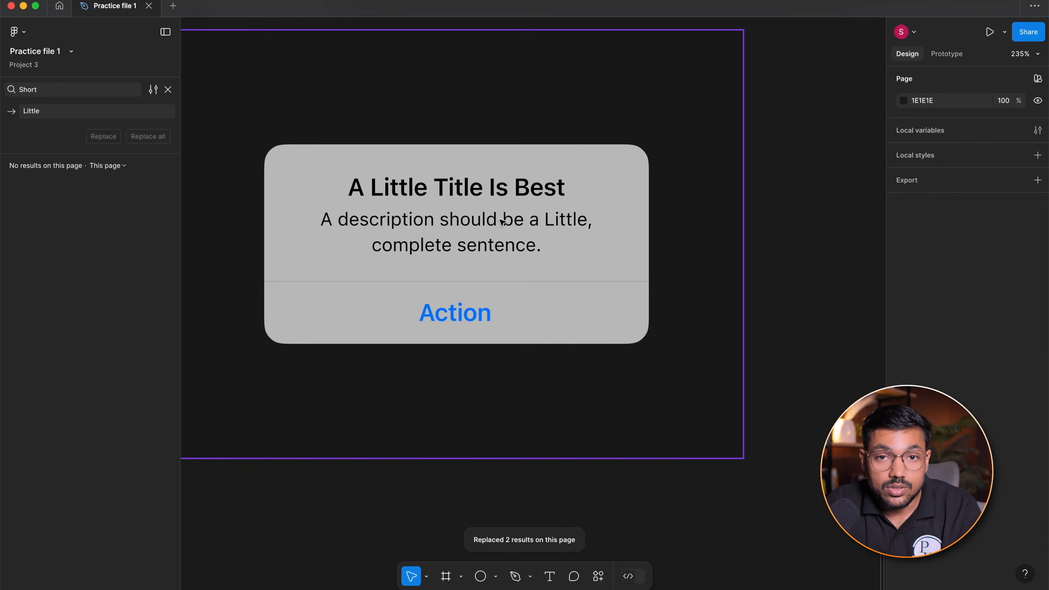
scroll(650, 272, "left", 2)
scroll(650, 271, "up", 1)
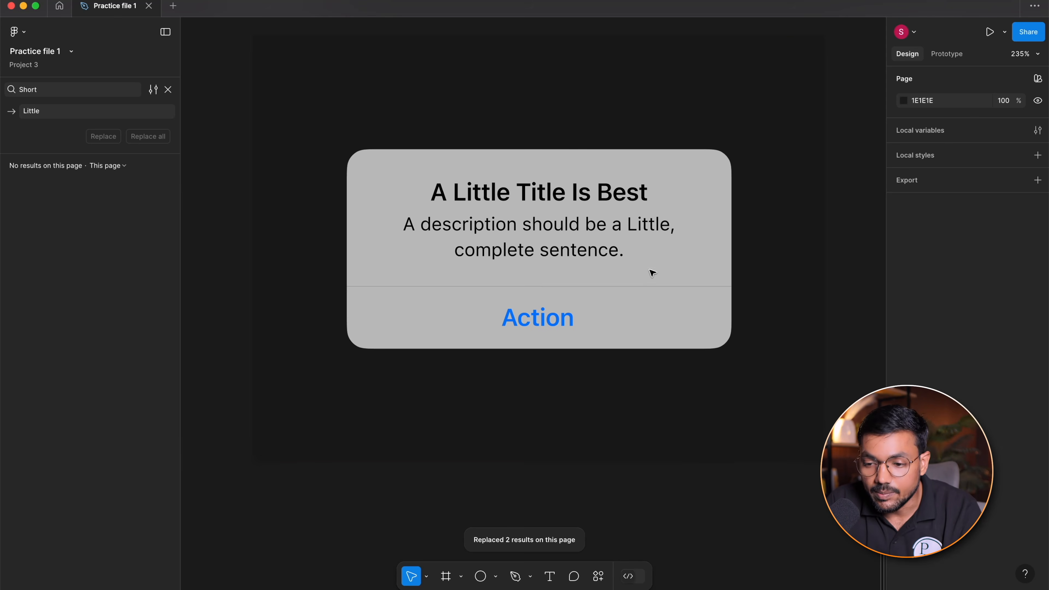
scroll(647, 273, "up", 1)
scroll(648, 272, "right", 1)
scroll(648, 273, "down", 1)
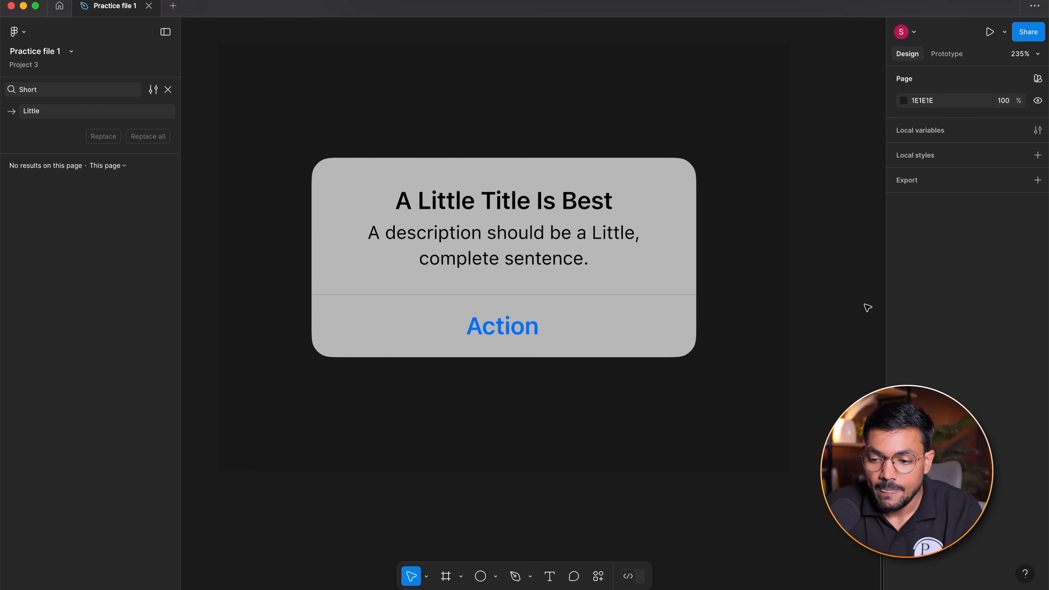
scroll(450, 287, "down", 5)
scroll(450, 287, "up", 3)
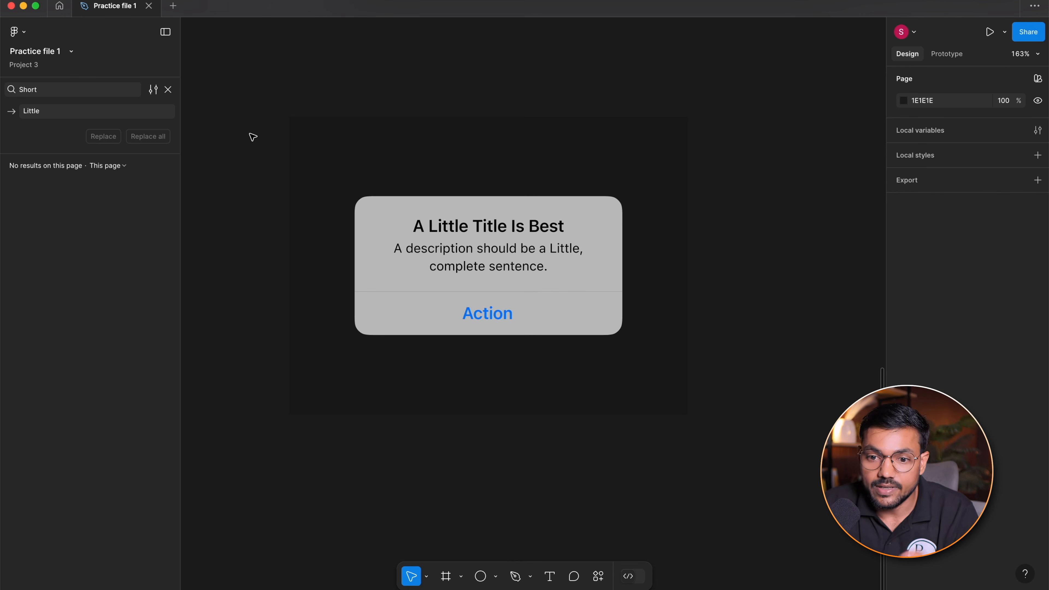
left_click(168, 89)
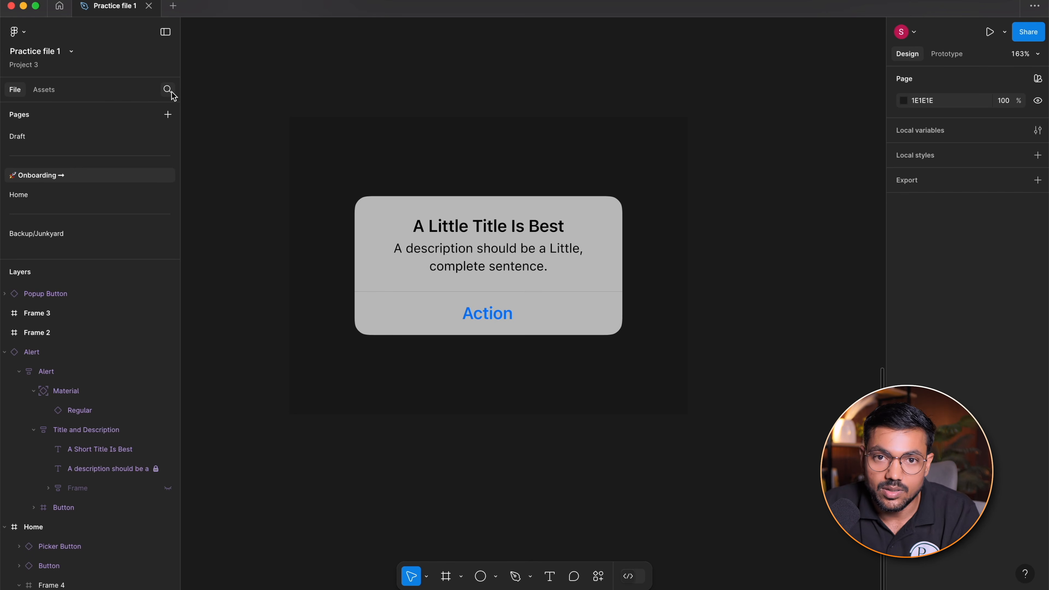
Compare the page's design properties with its prototype settings, ending on the prototype settings
scroll(283, 394, "down", 3)
scroll(89, 475, "down", 1)
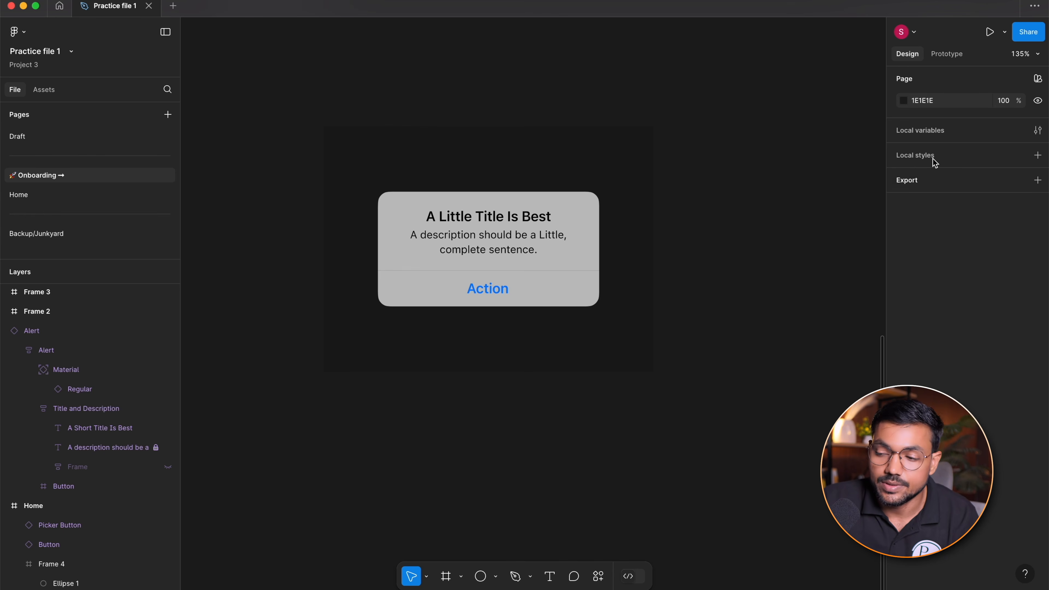
left_click(950, 56)
left_click(899, 53)
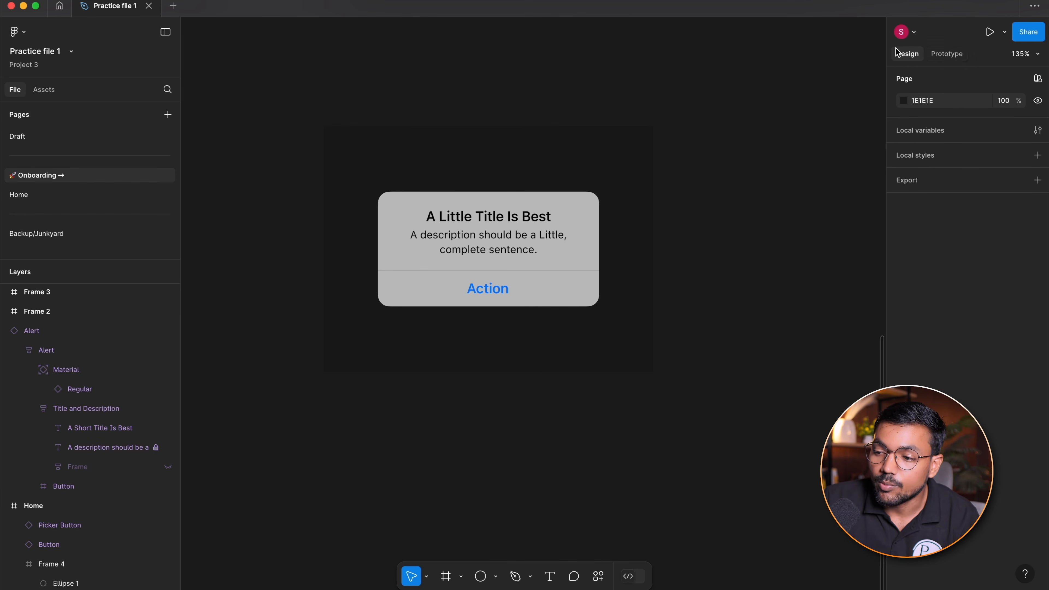
left_click(953, 56)
left_click(920, 58)
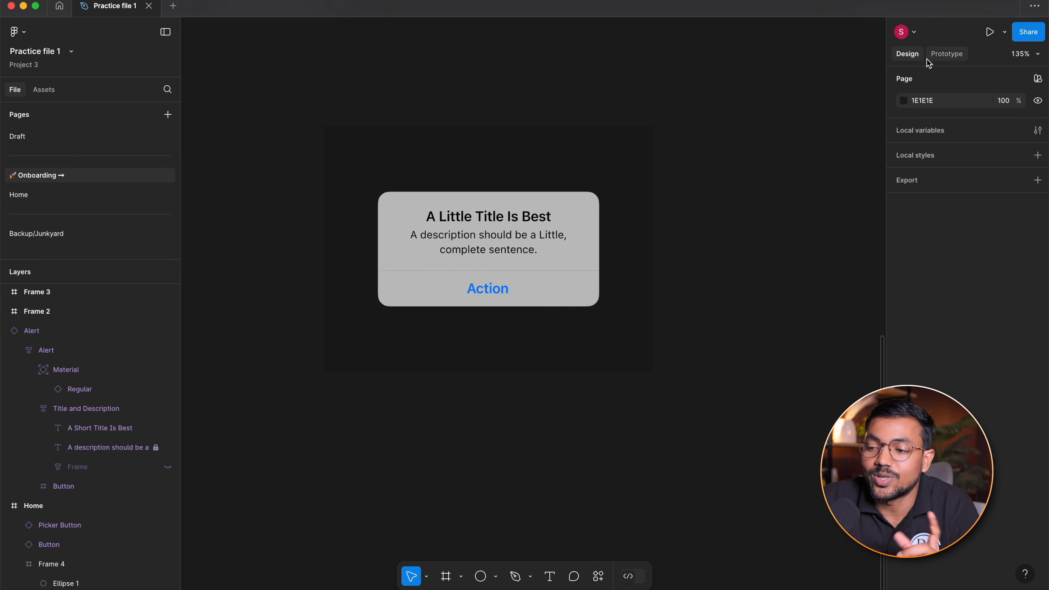
left_click(939, 60)
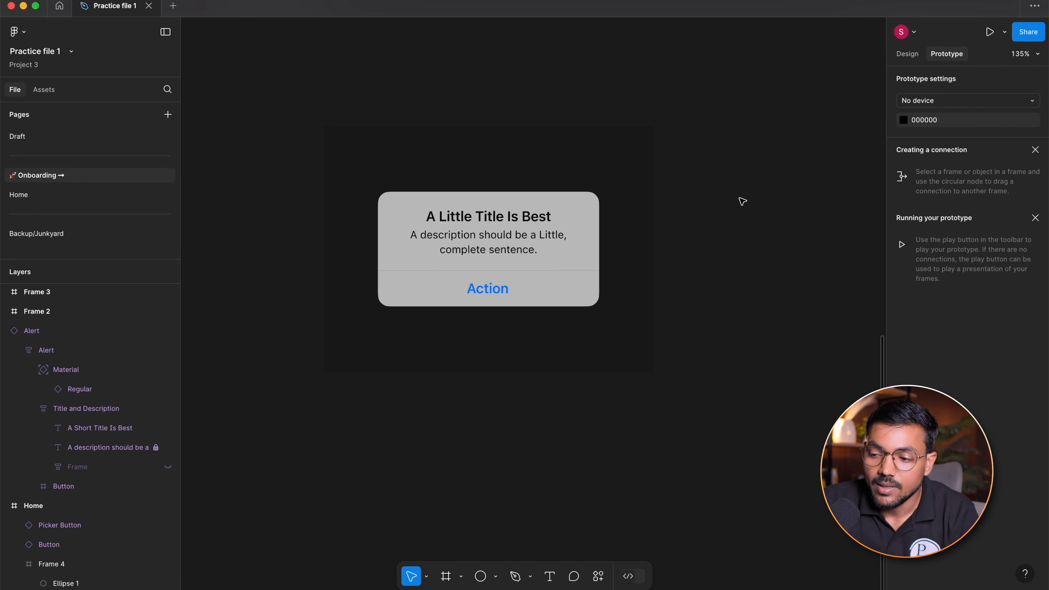
Select the Alert component and examine its prototype options and its design properties, including position, layout and appearance
left_click(547, 252)
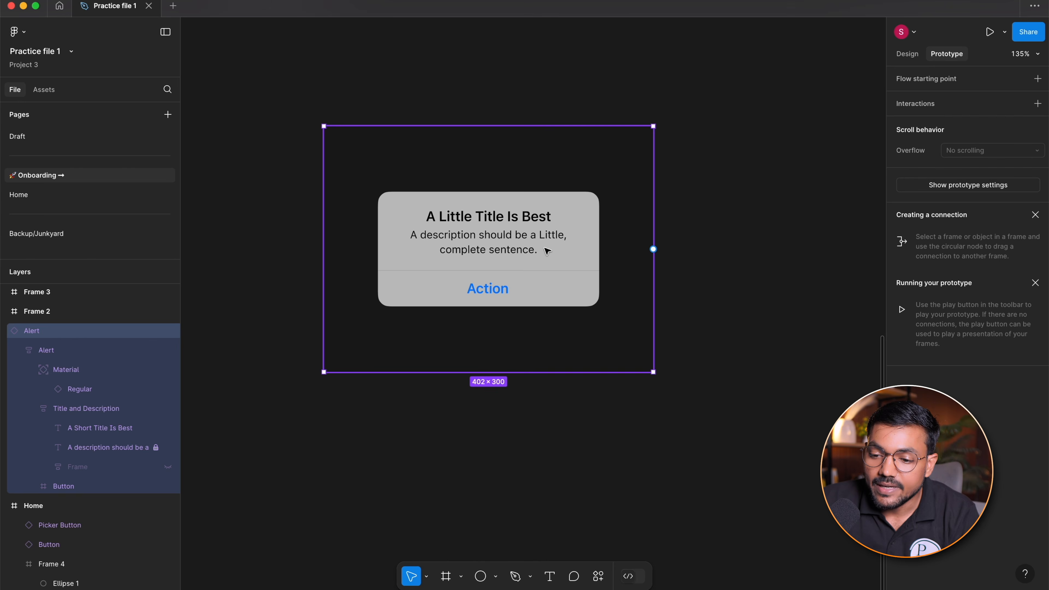
left_click(917, 62)
scroll(985, 146, "down", 3)
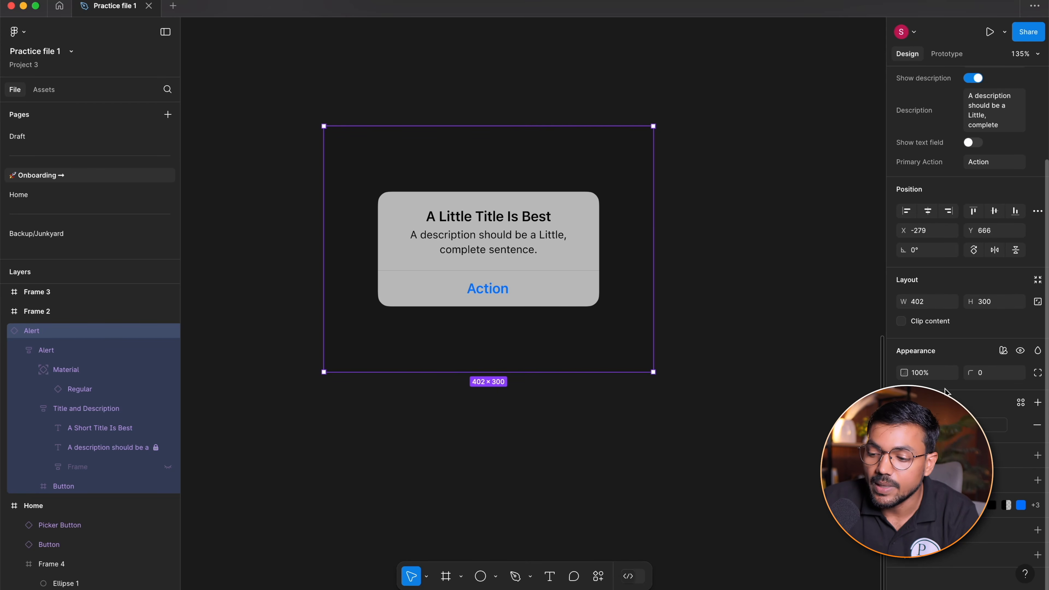
left_click(759, 212)
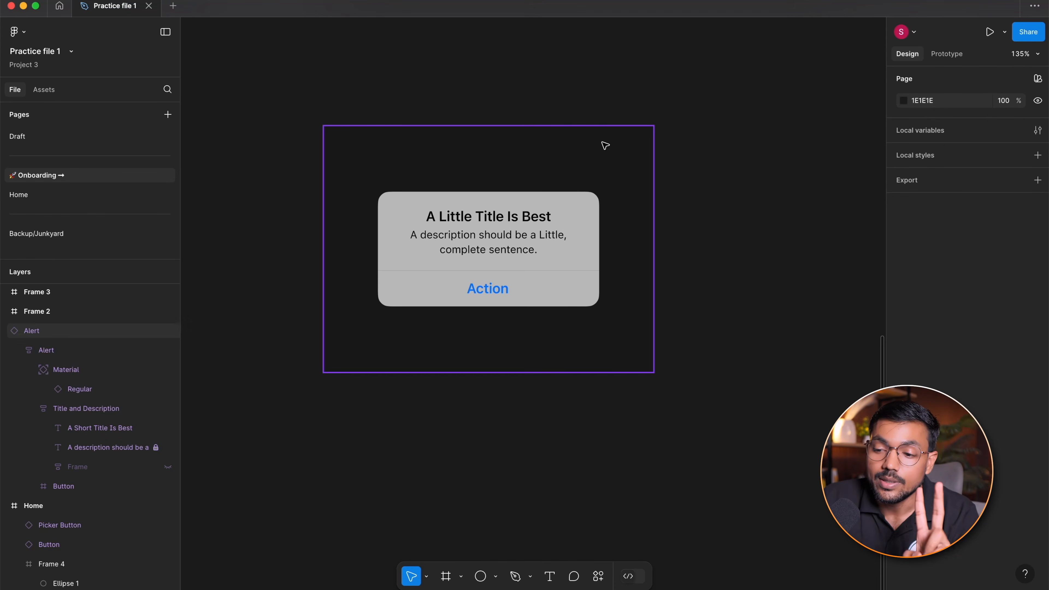
left_click(552, 181)
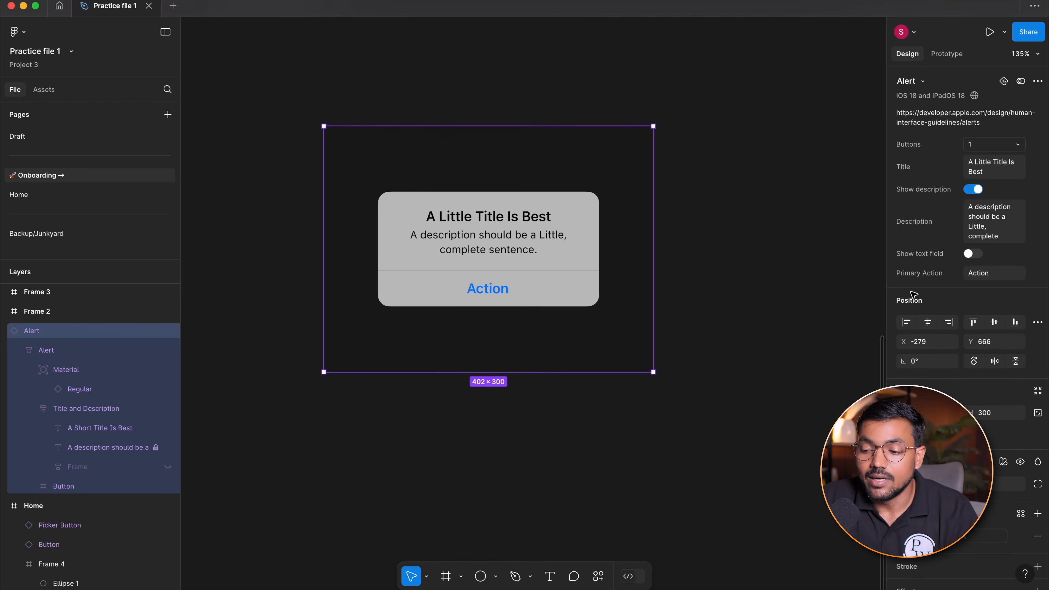
scroll(1033, 356, "down", 3)
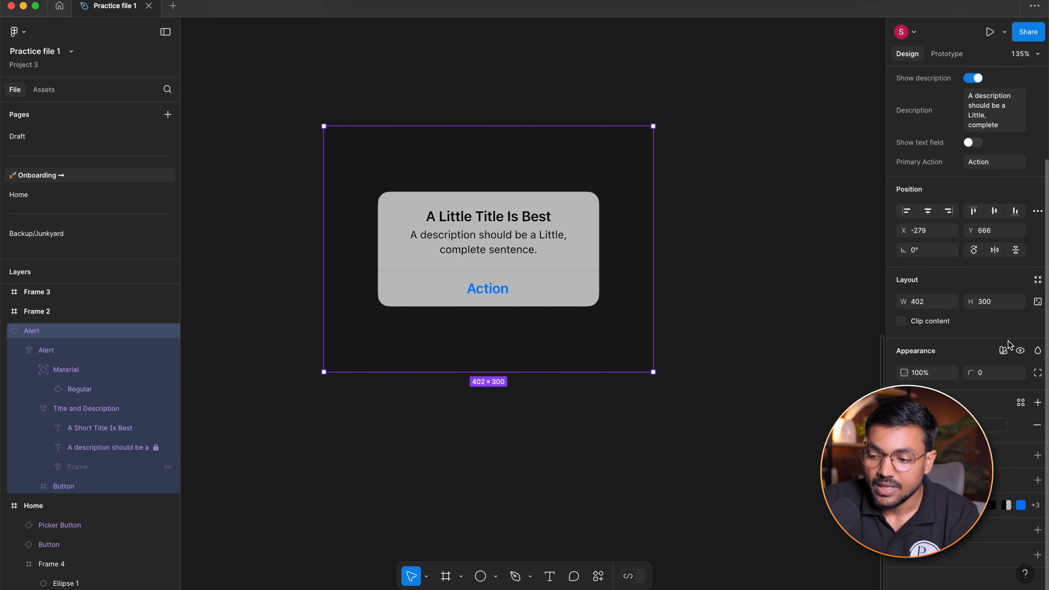
Add an iPhone 14 & 15 Pro frame from the phone frame presets
scroll(966, 248, "up", 3)
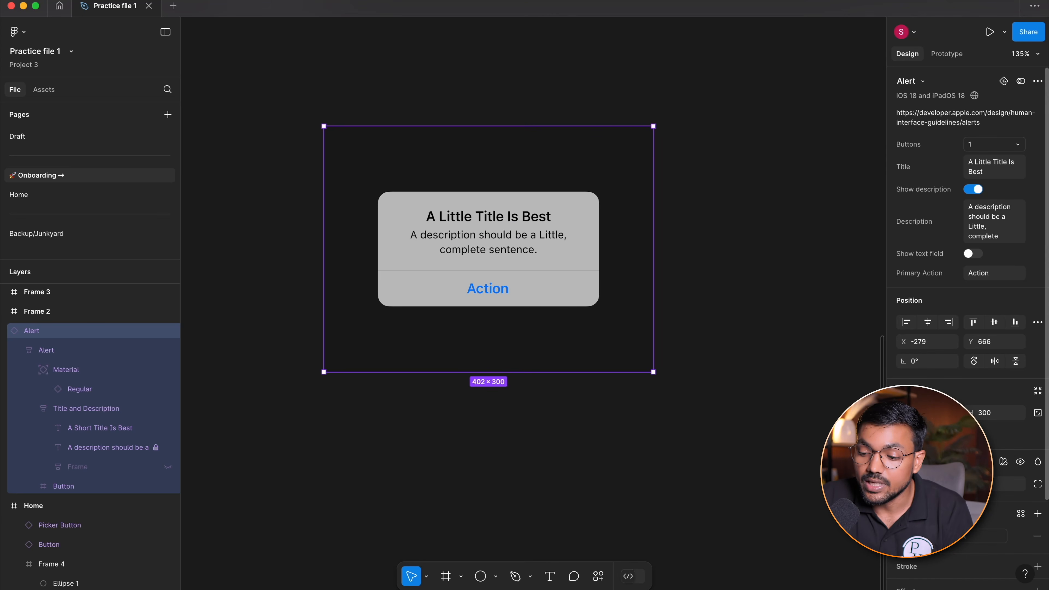
scroll(966, 289, "down", 3)
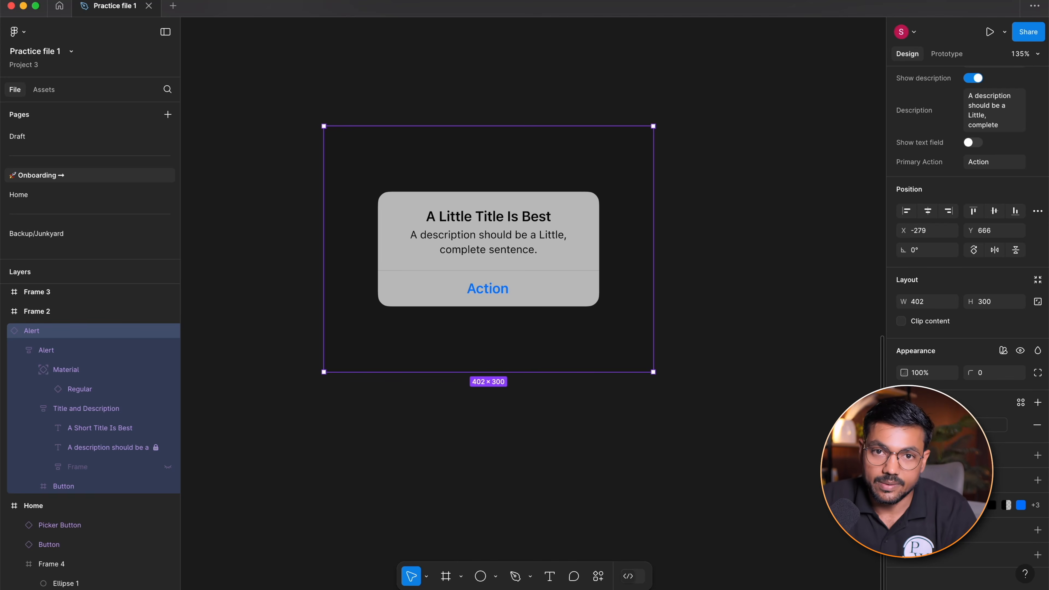
scroll(619, 459, "right", 5)
left_click(446, 576)
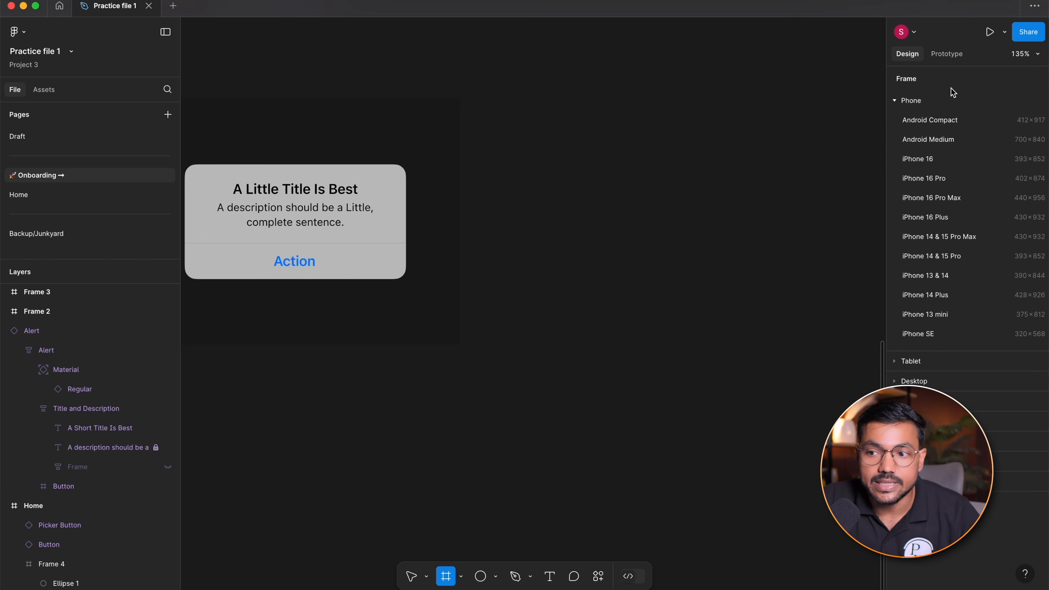
left_click(896, 101)
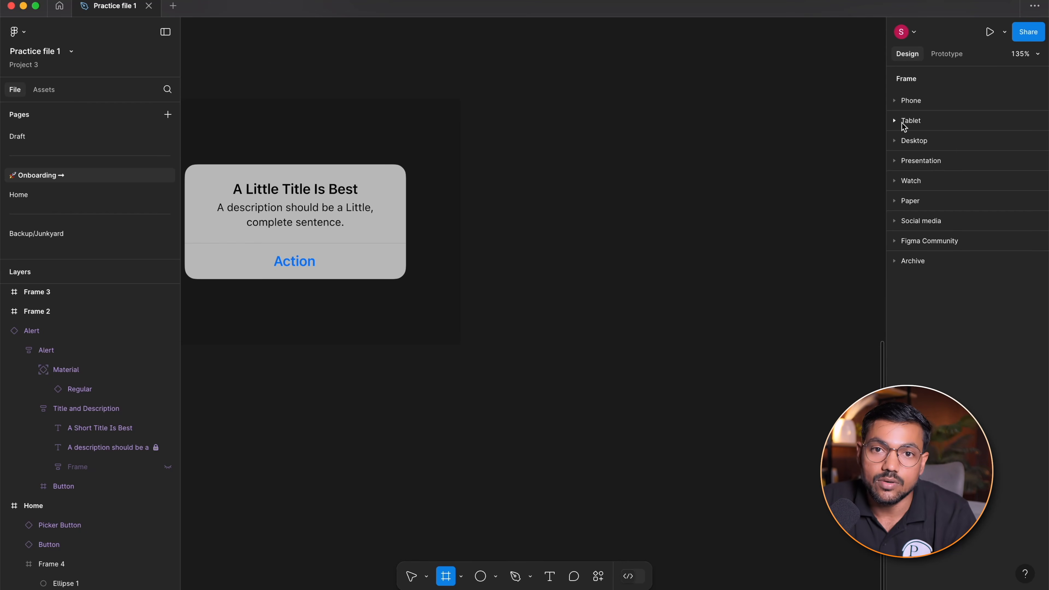
left_click(897, 100)
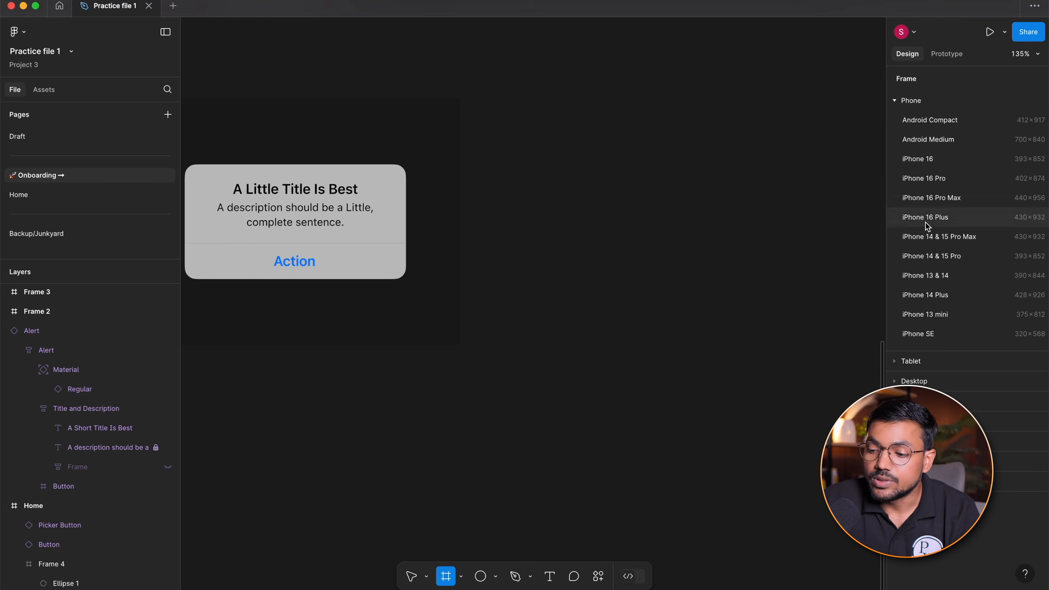
left_click(950, 257)
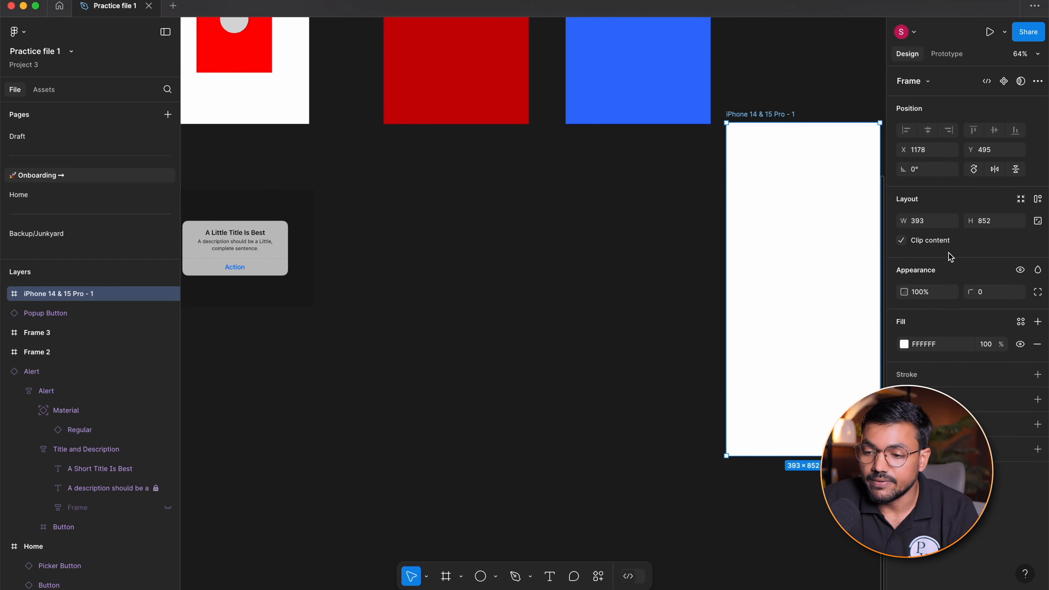
Move the new iPhone frame beside the Alert component, to about X 301, Y 636, and deselect it
left_click_drag(824, 234, 481, 291)
scroll(481, 291, "up", 3)
scroll(499, 216, "down", 1)
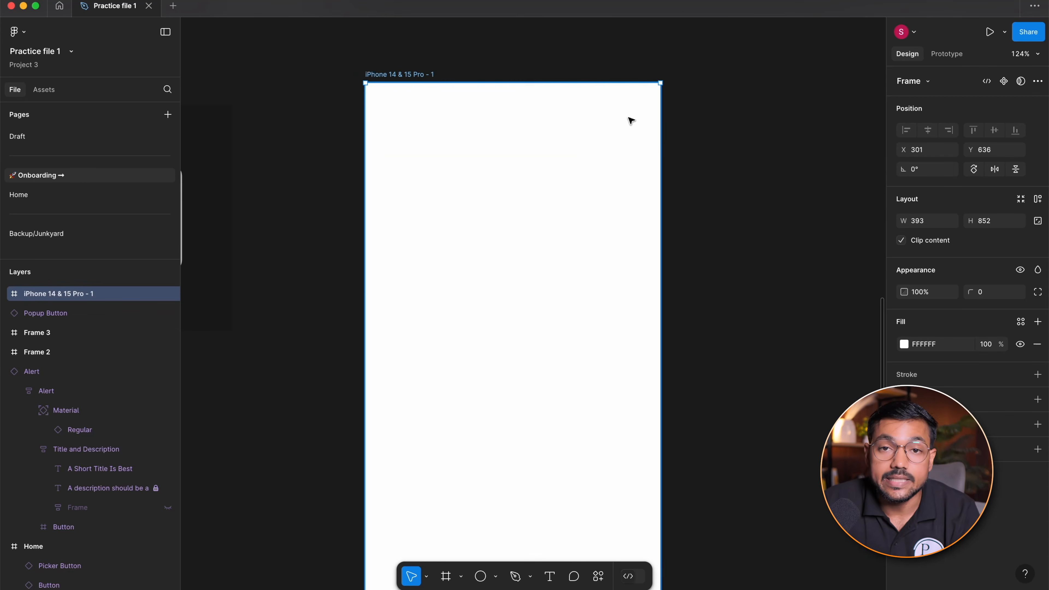
left_click(825, 181)
scroll(548, 207, "down", 2)
scroll(532, 166, "down", 1)
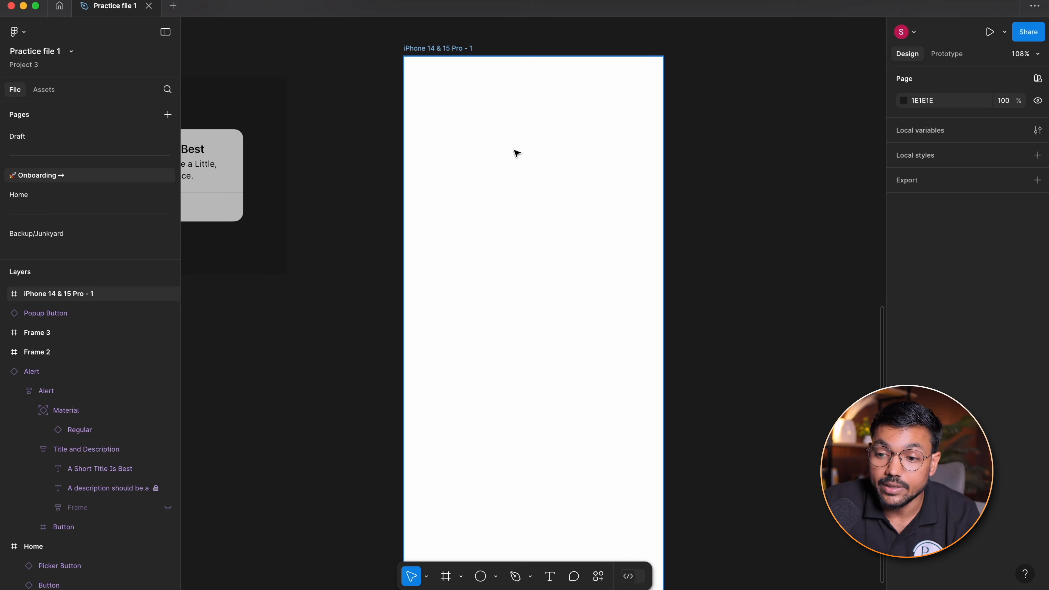
Display the layout grids and rulers, and place a vertical guide about 22.5 px inside the iPhone frame's left edge
left_click(517, 154)
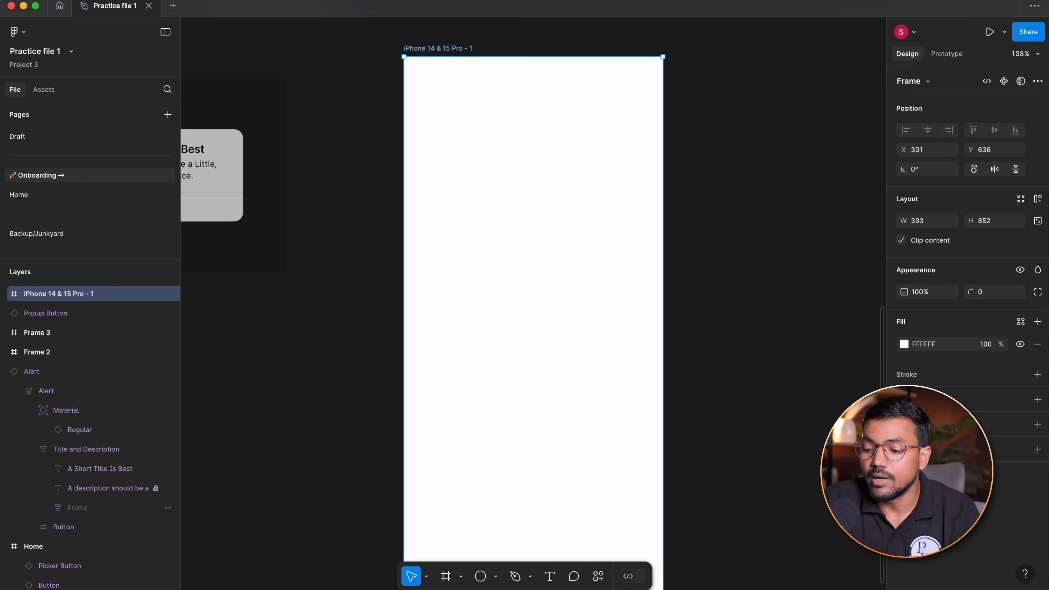
key("ctrl+g")
left_click(734, 269)
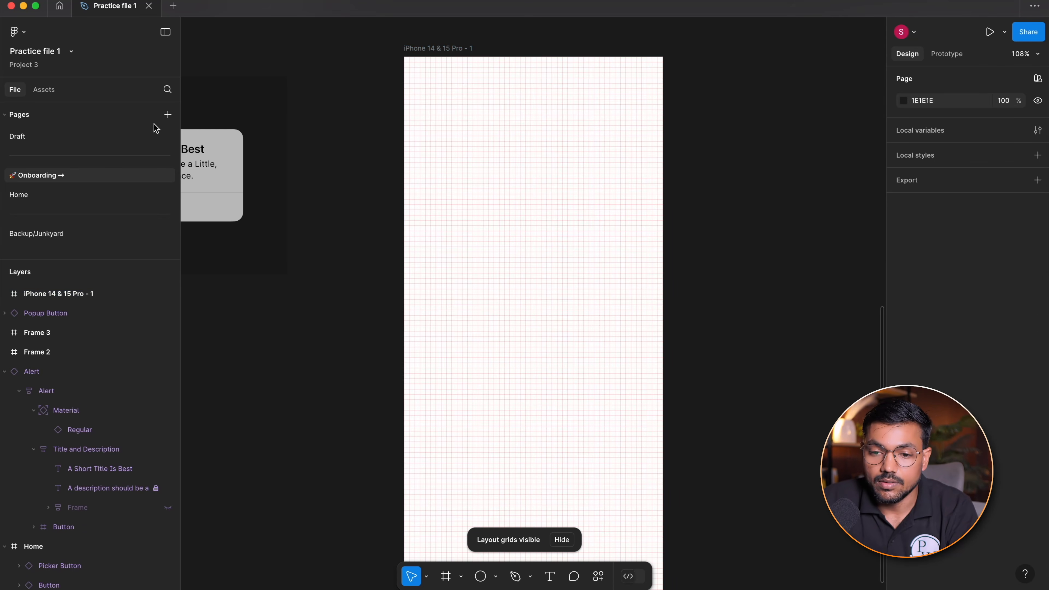
key("shift+r")
left_click_drag(188, 100, 418, 141)
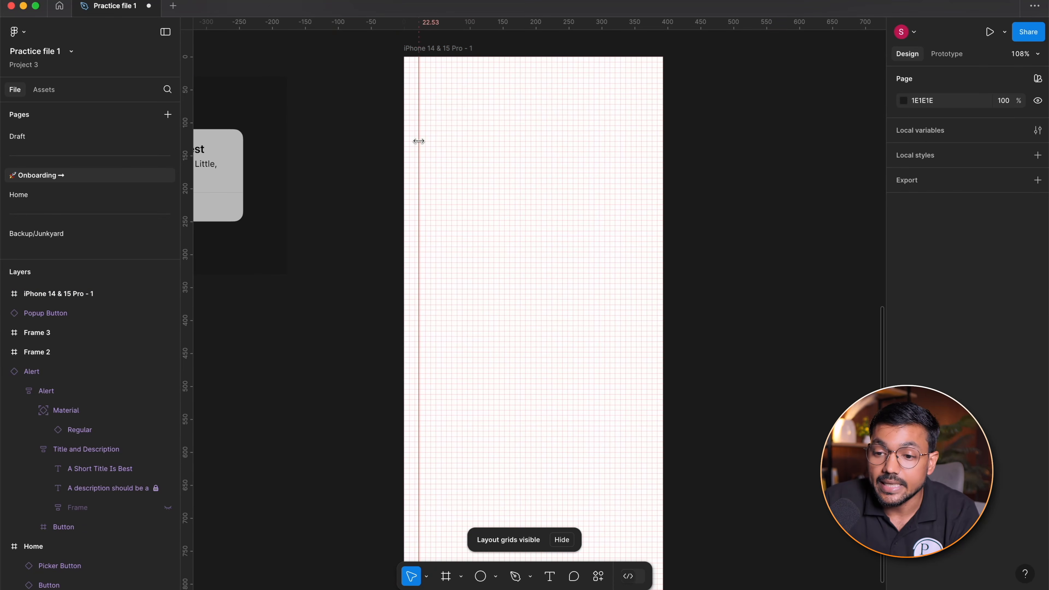
left_click(211, 132)
left_click_drag(198, 124, 624, 167)
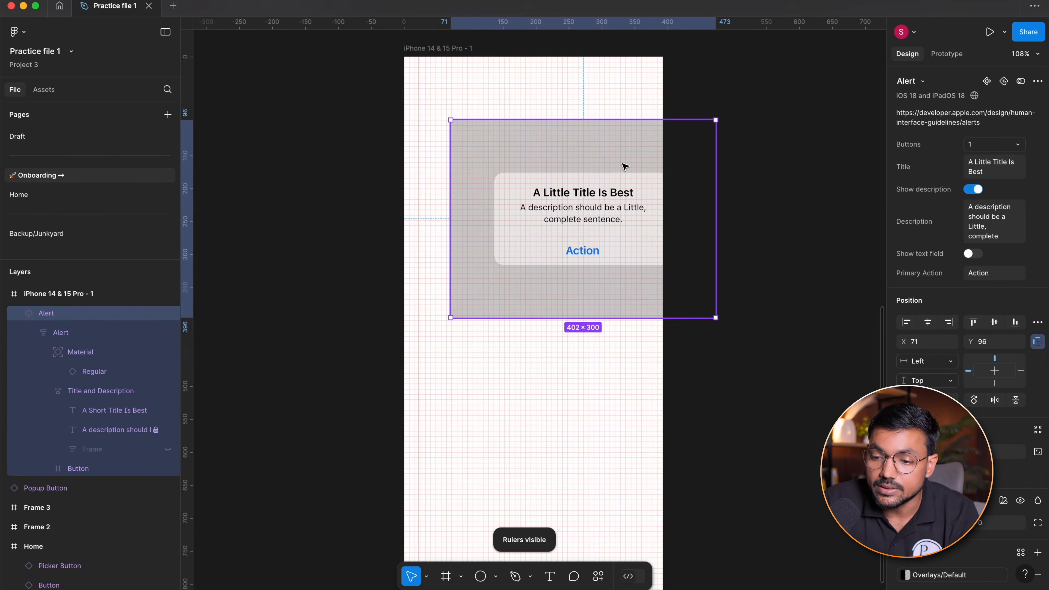
key("super+z")
Place a second vertical guide near the iPhone frame's right edge, and draw a 344 × 152 frame between both guides at X 24, Y 40
left_click_drag(188, 108, 647, 161)
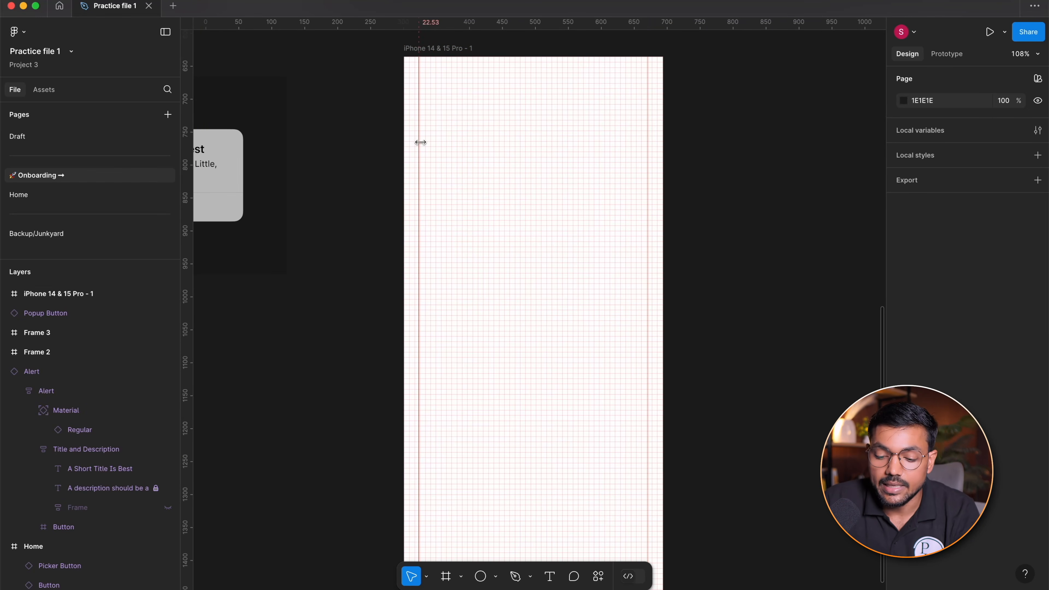
key("r")
key("f")
left_click_drag(419, 83, 647, 183)
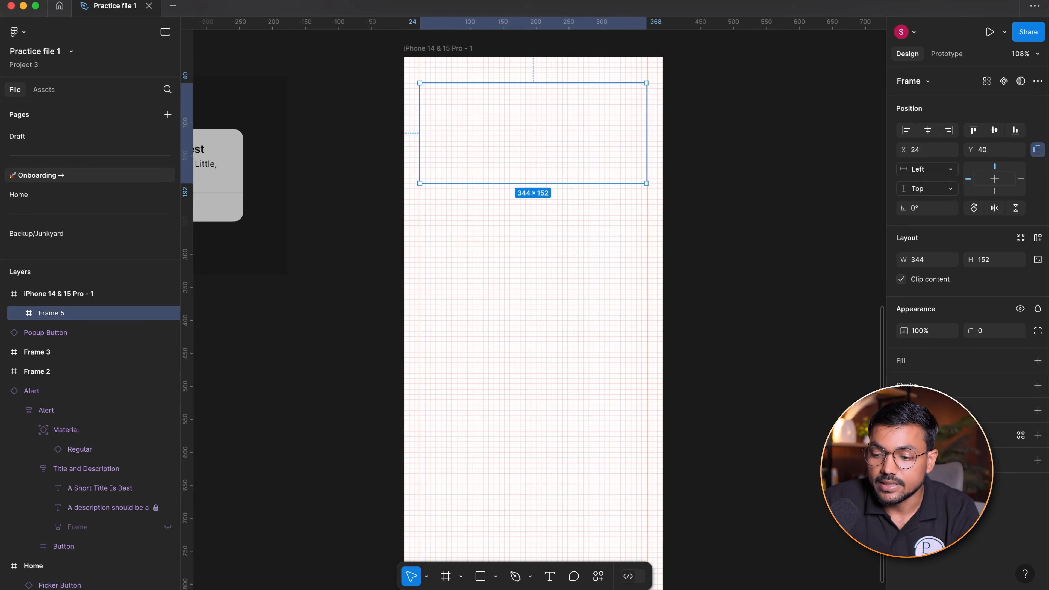
Give the new 344 × 152 frame a light grey fill
left_click(1037, 360)
left_click(904, 383)
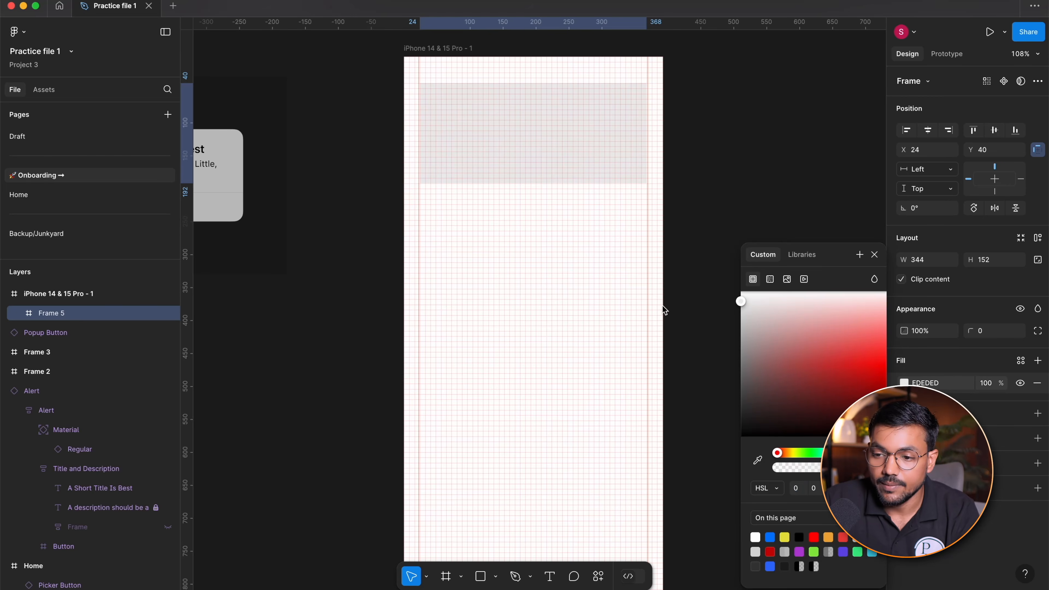
left_click(714, 216)
Move the Alert component into the iPhone frame below the grey frame, at Y 284, and centre it horizontally
left_click_drag(205, 168, 578, 335)
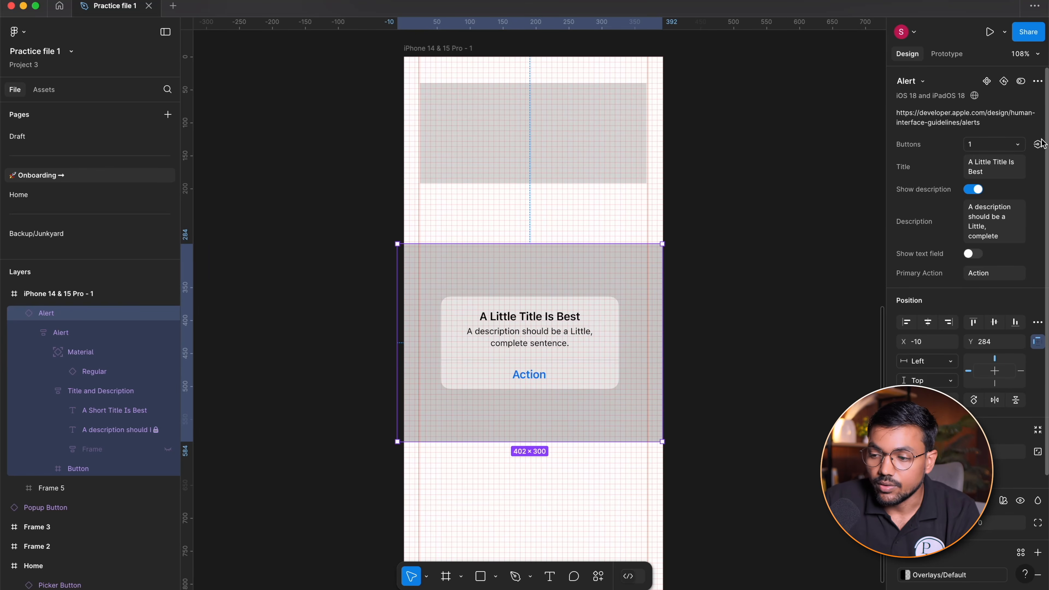
left_click(927, 323)
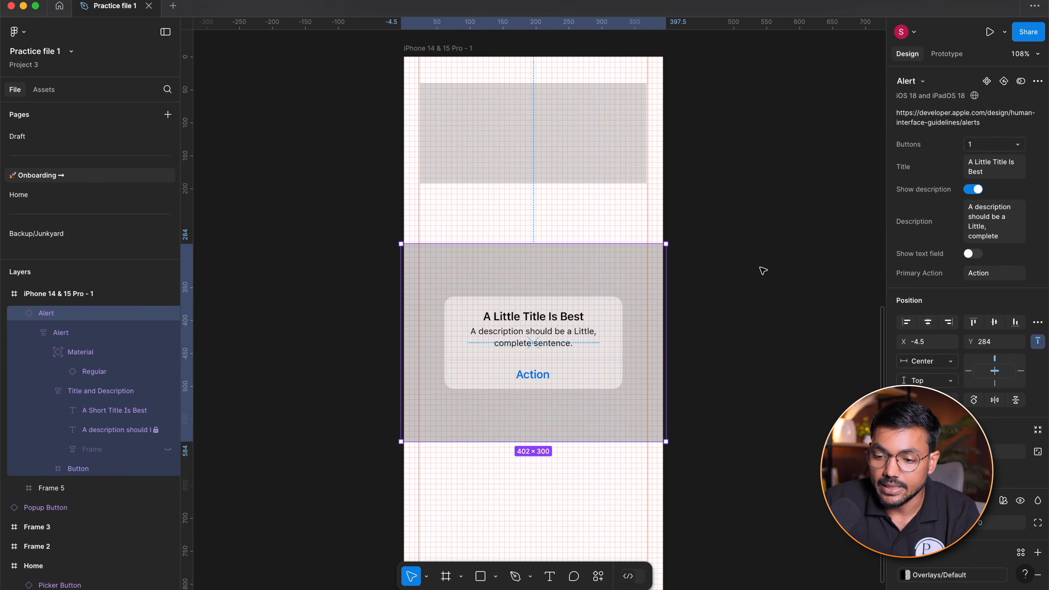
left_click(762, 272)
scroll(521, 142, "down", 3)
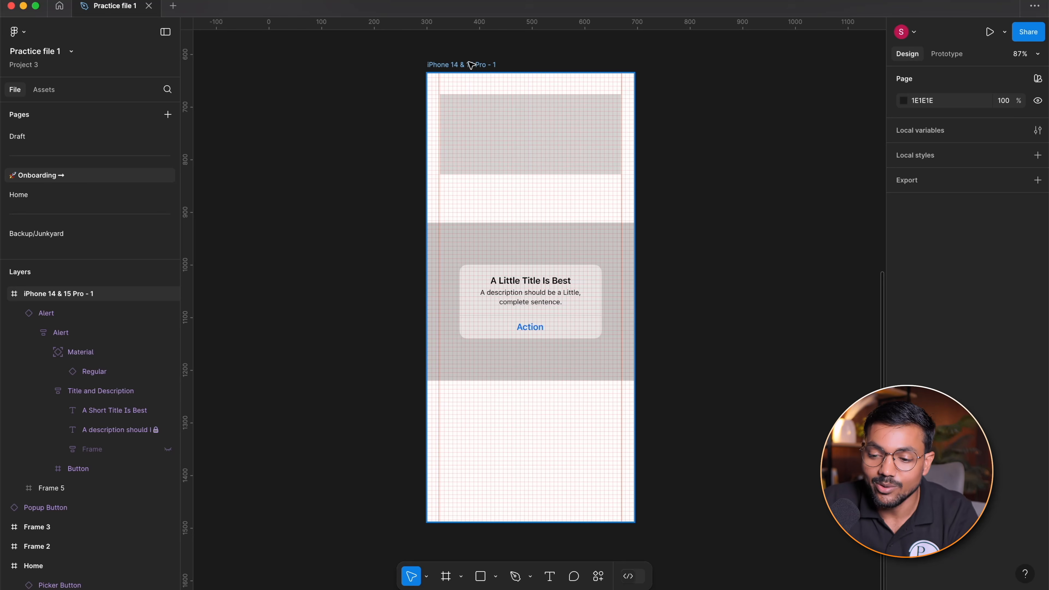
Select the iPhone frame and the Alert component in turn, and examine their position and layout properties
left_click(471, 65)
left_click(611, 239)
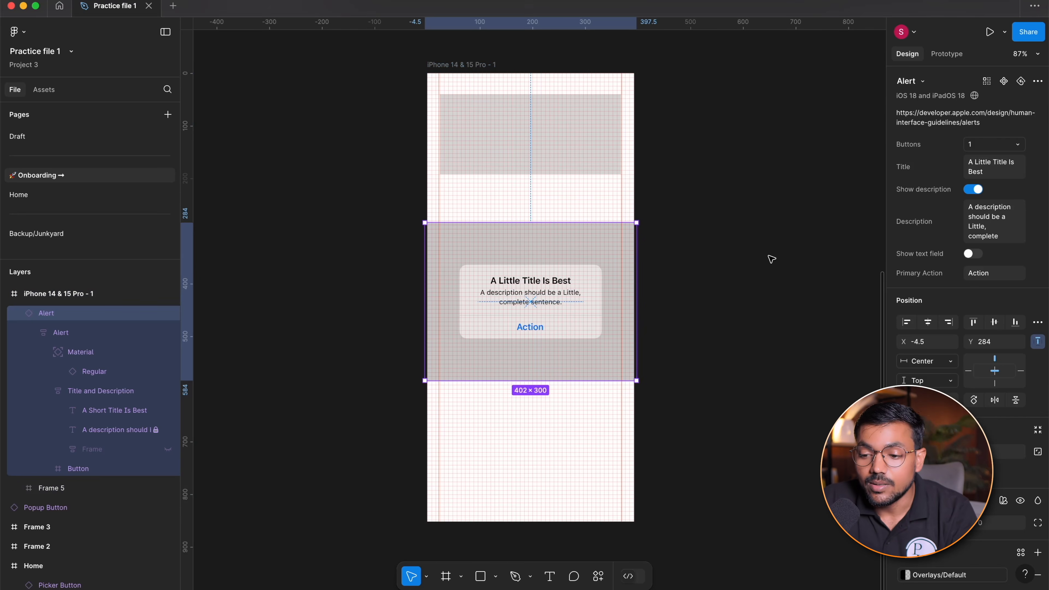
left_click(771, 259)
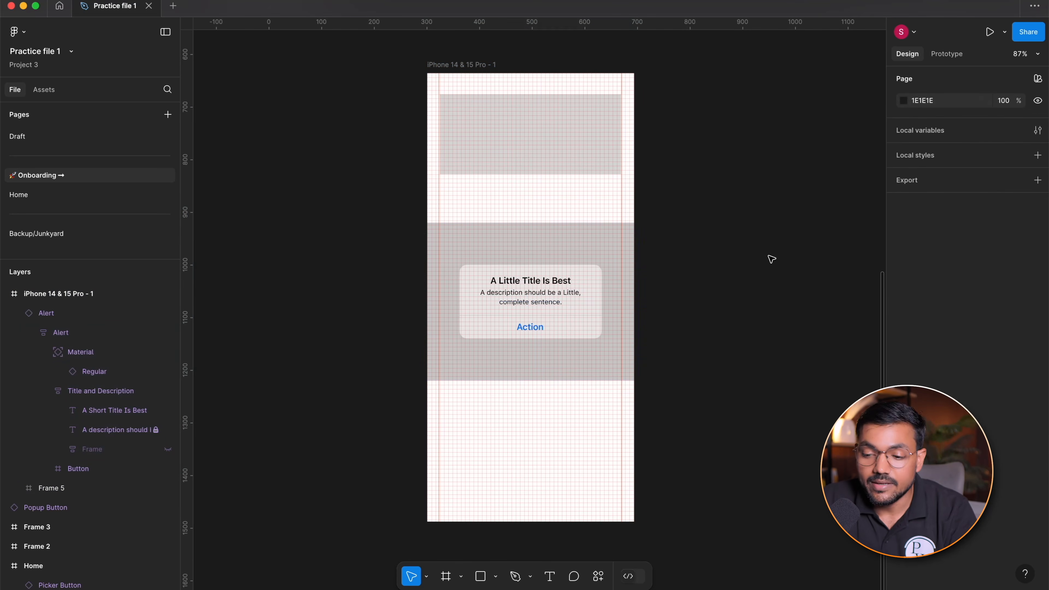
left_click(532, 77)
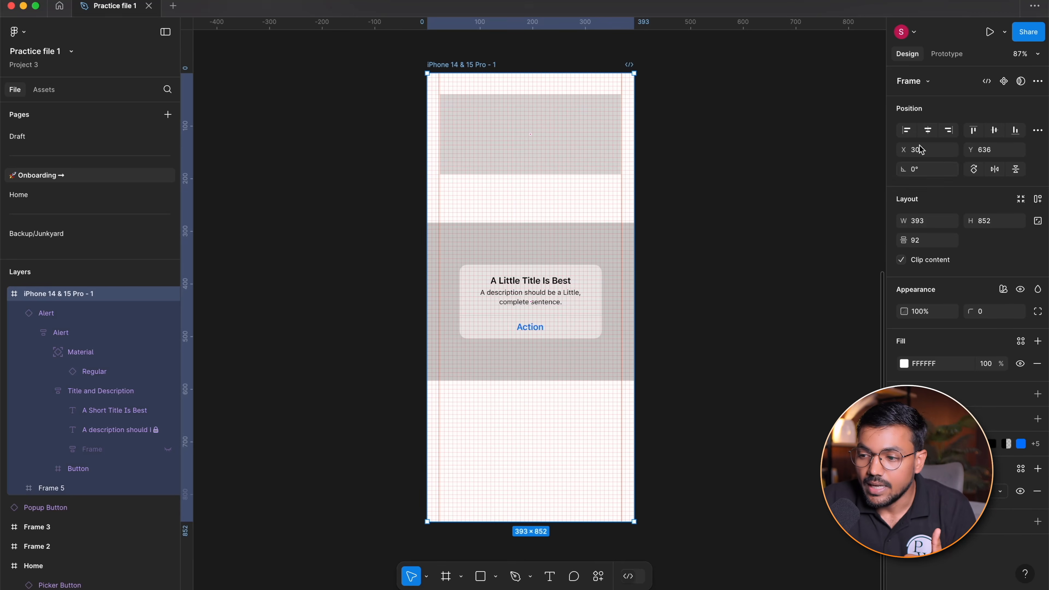
left_click(767, 101)
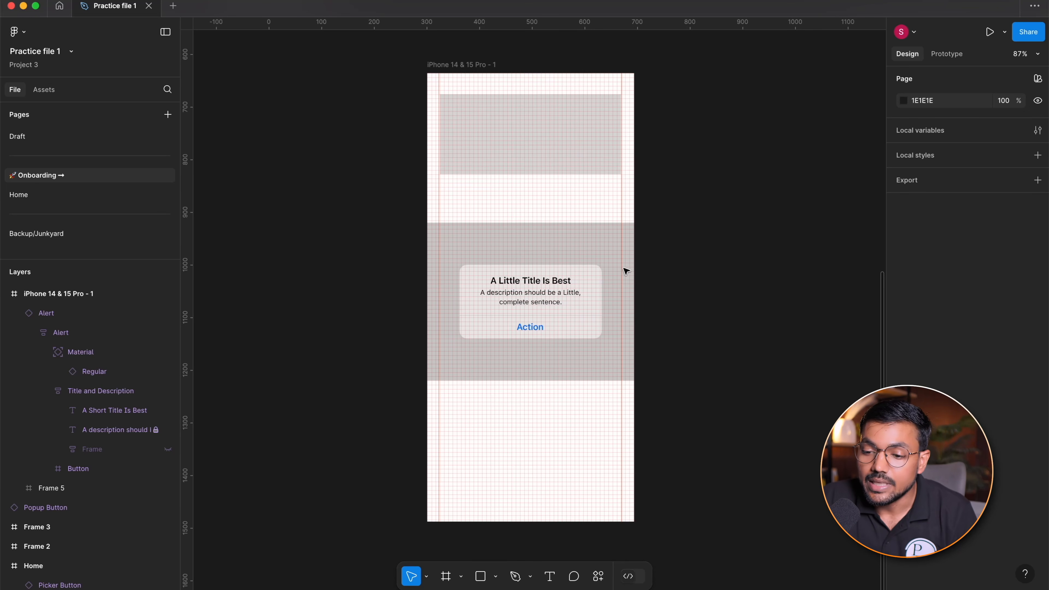
left_click(595, 270)
scroll(984, 415, "down", 5)
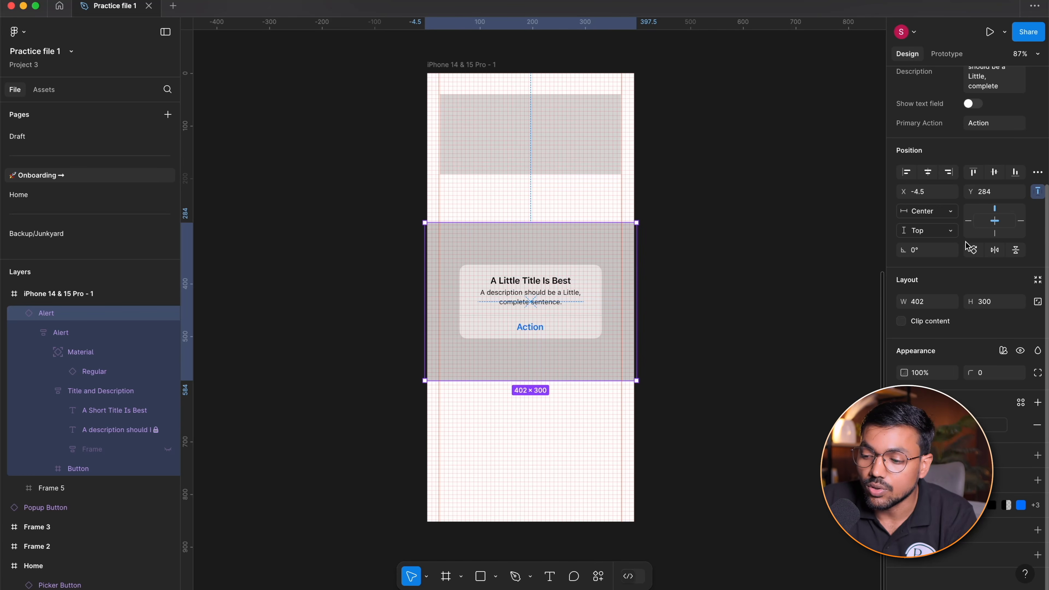
scroll(965, 243, "up", 1)
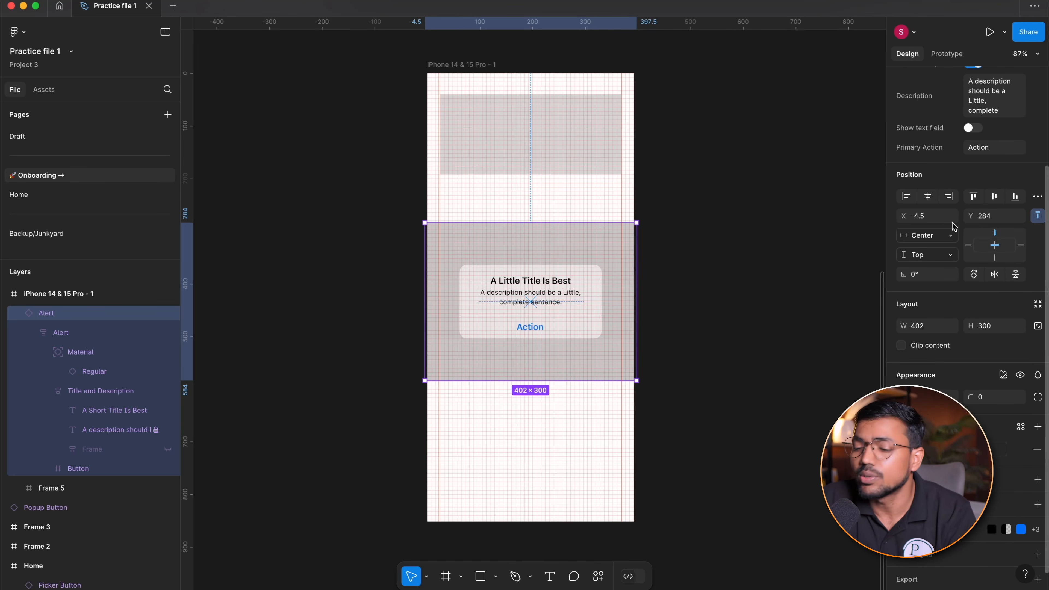
scroll(950, 256, "down", 1)
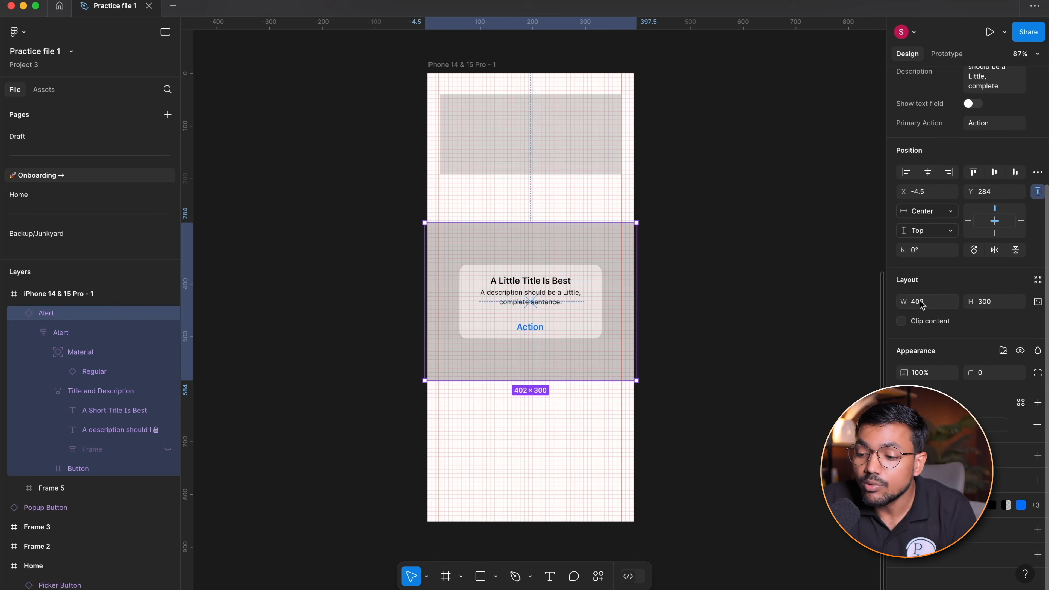
Examine the Alert's nested layers, comparing the outer component's layout with the inner Alert's auto layout settings
left_click(555, 320, "super")
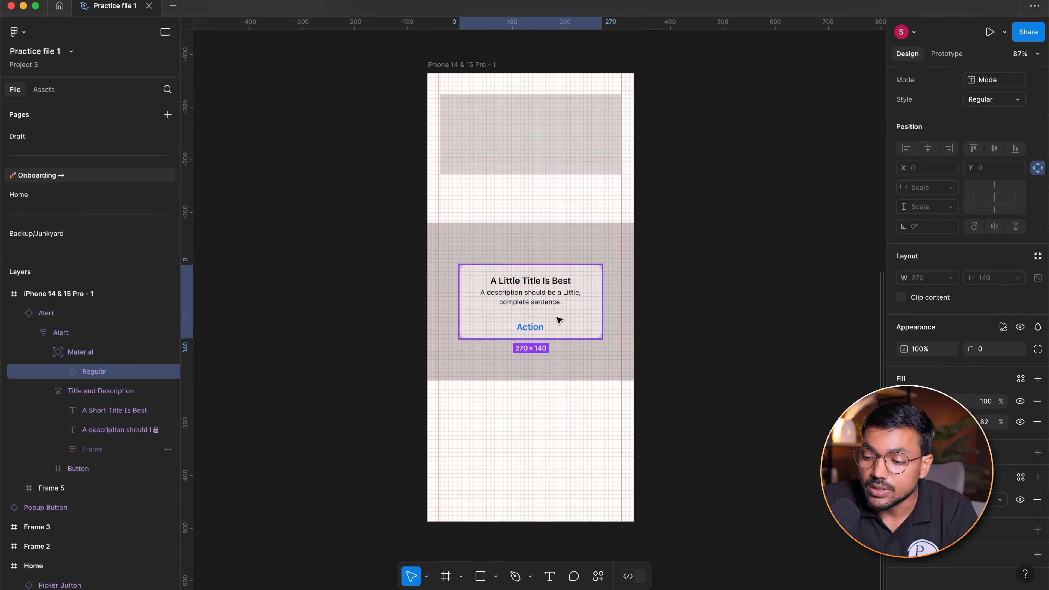
double_click(512, 323)
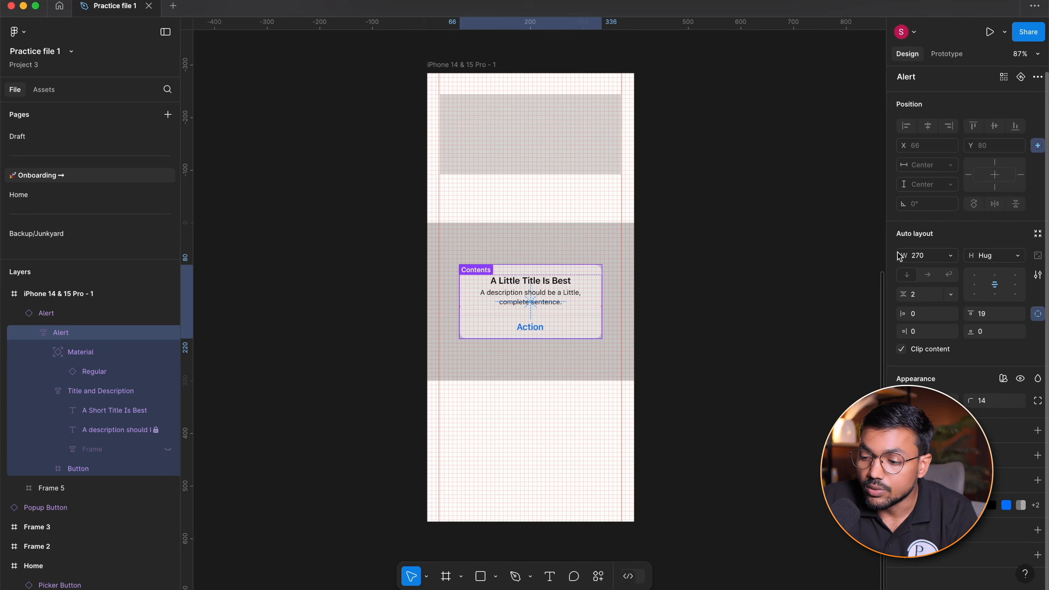
left_click(772, 335)
left_click(562, 294)
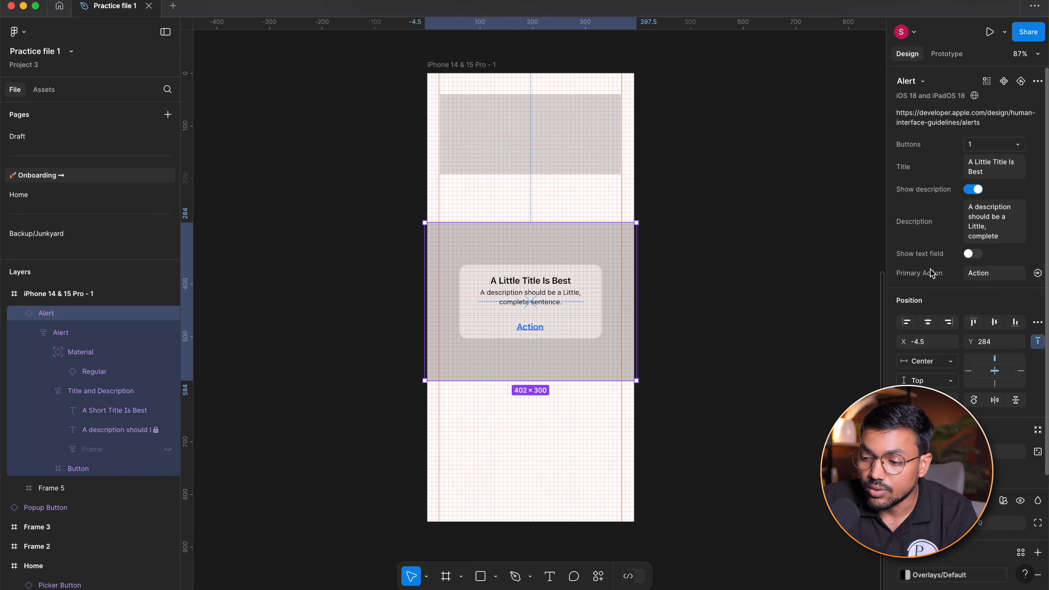
scroll(908, 297, "down", 4)
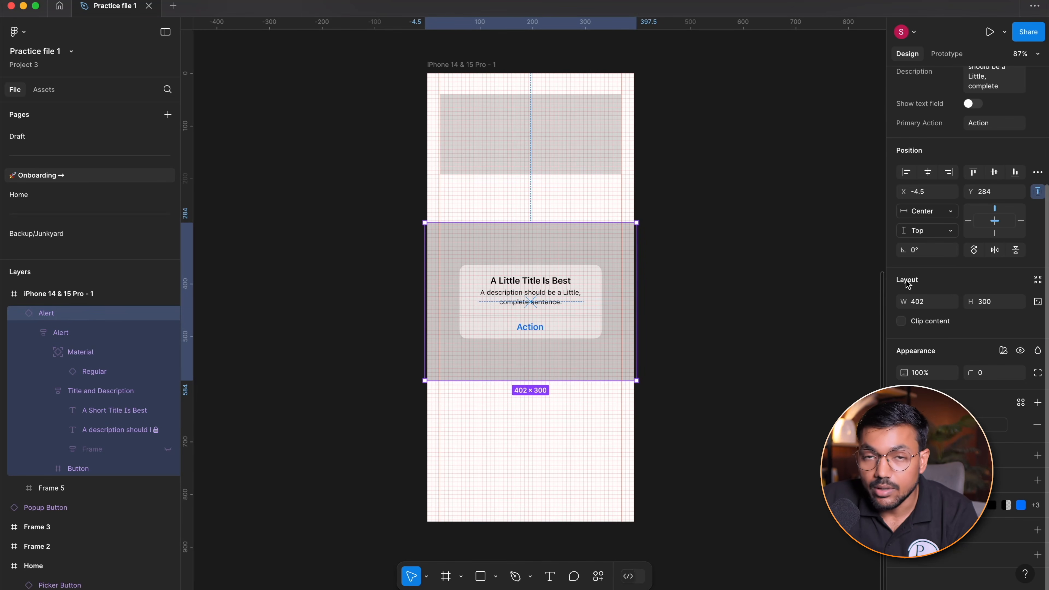
left_click(726, 295)
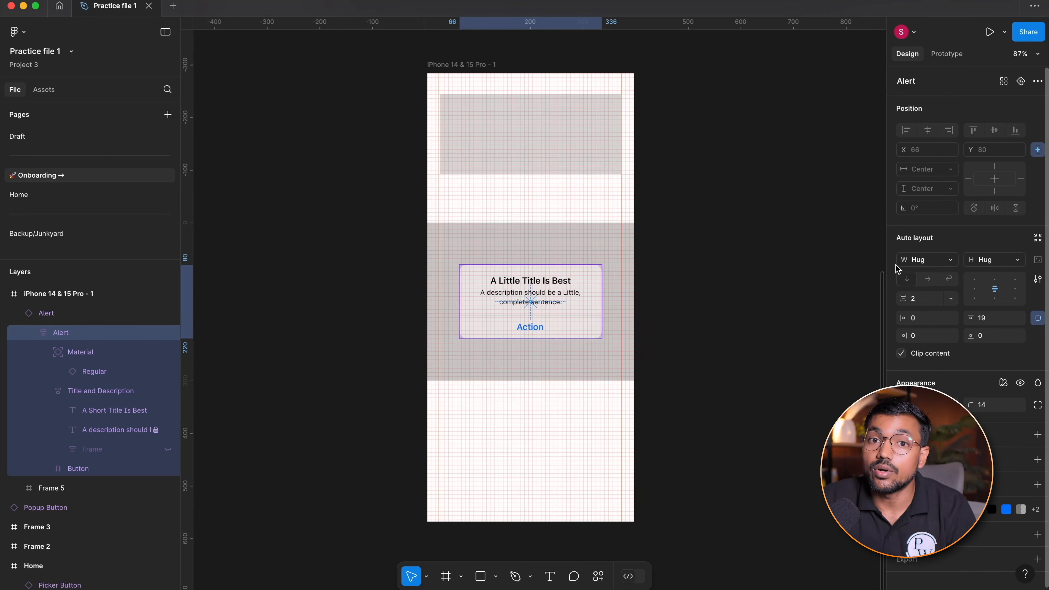
scroll(985, 337, "down", 1)
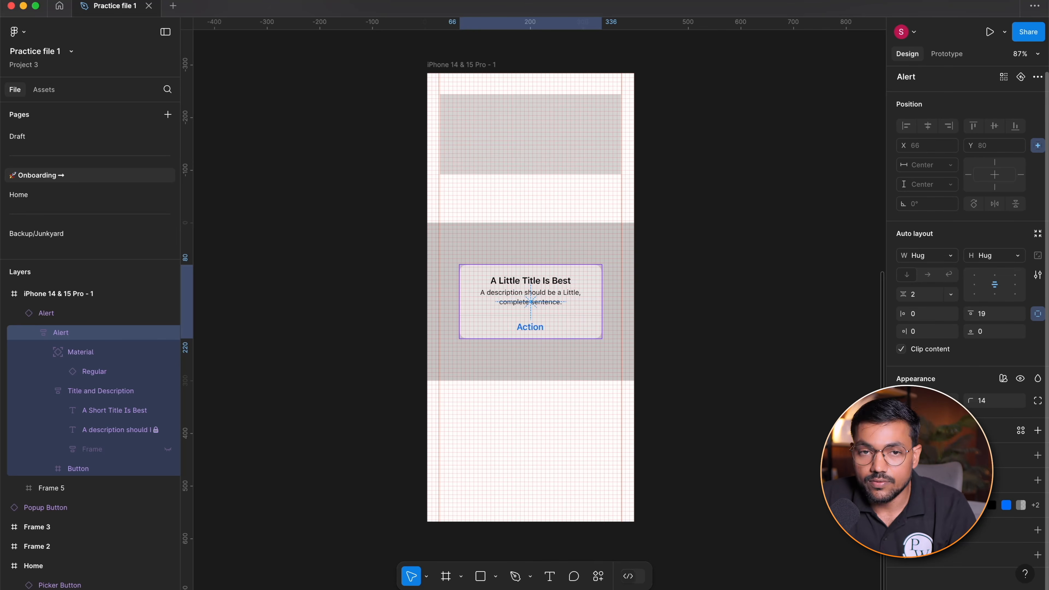
Try adding a fill to the inner Alert layer, undo it, and clear the selection
left_click(1038, 430)
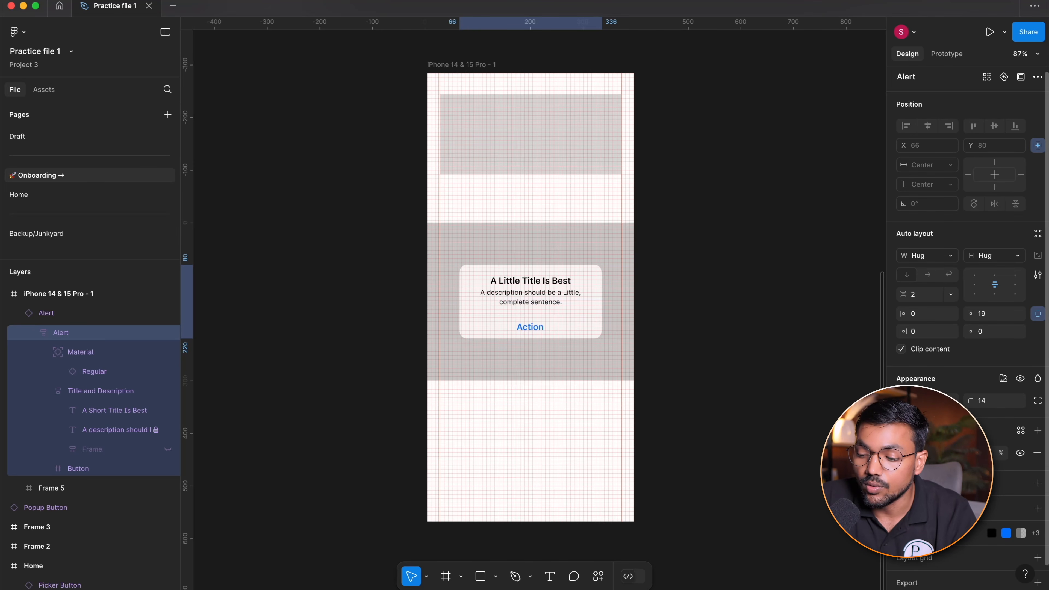
key("super+z")
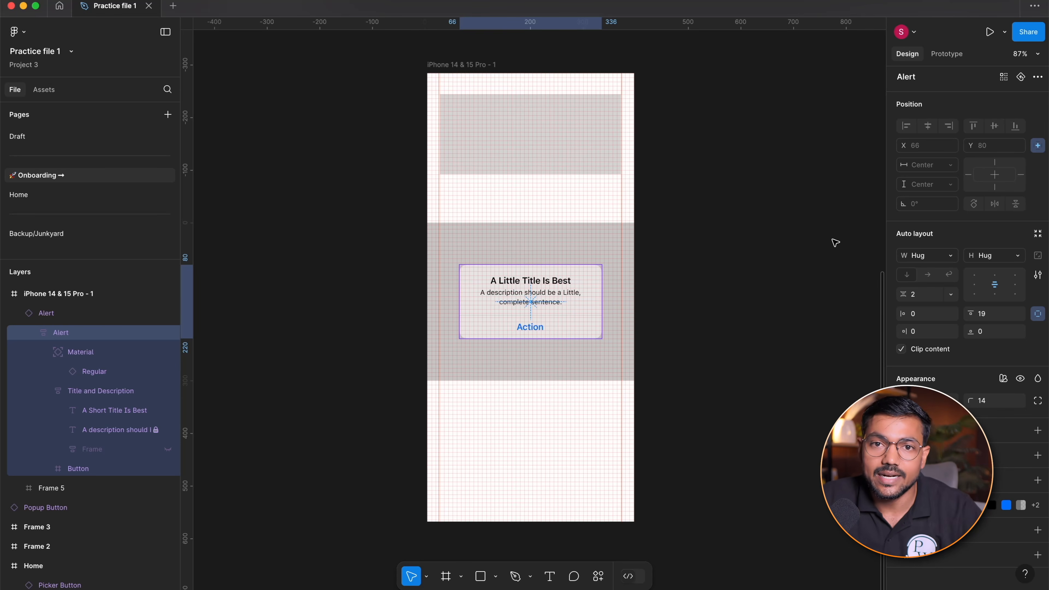
left_click(816, 211)
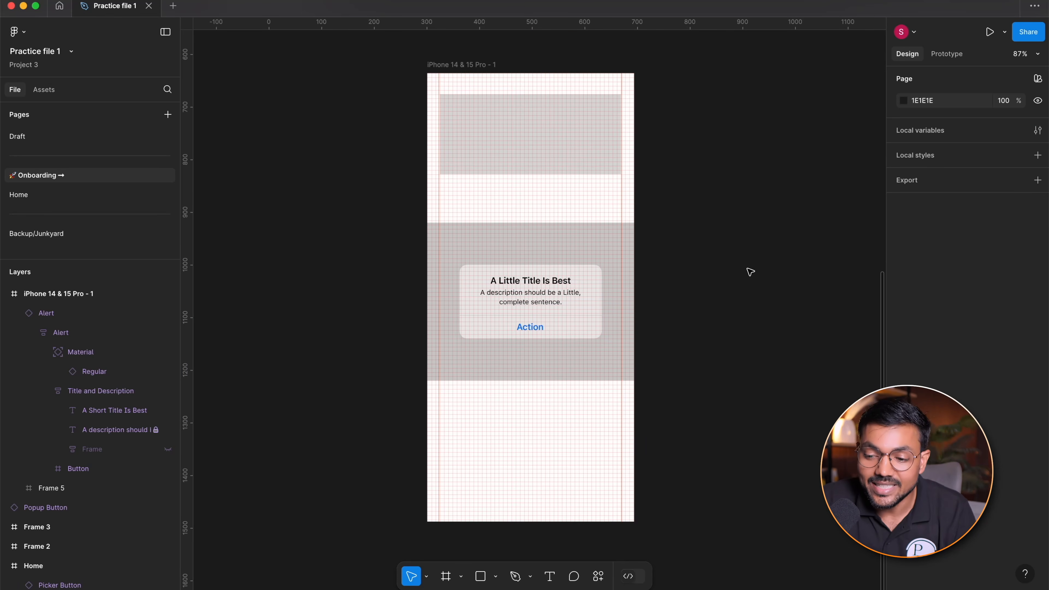
scroll(735, 243, "right", 1)
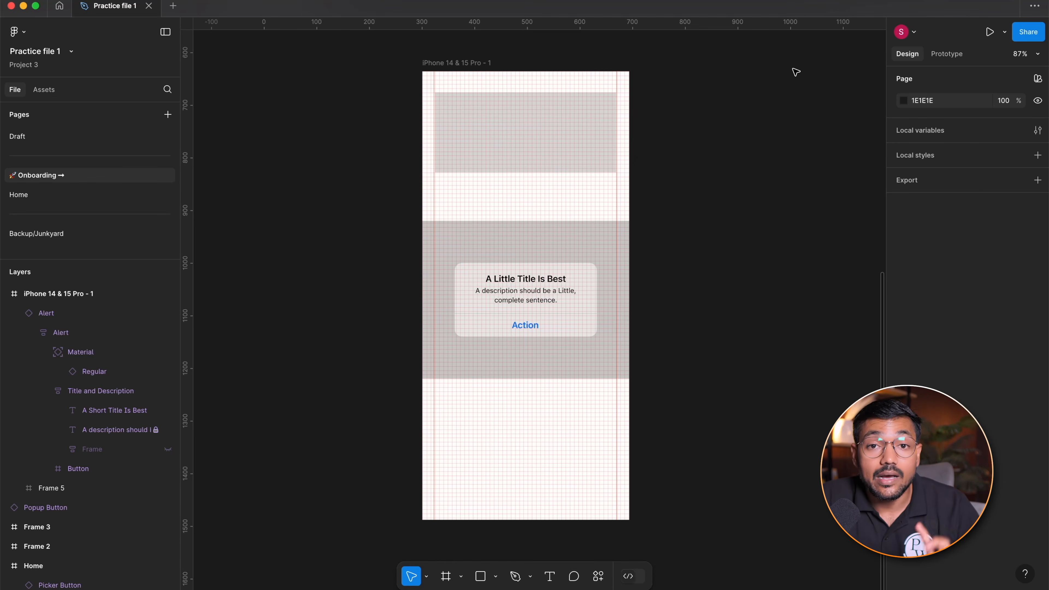
Select the grey frame and the Alert component in turn, compare their design properties, and clear the selection
left_click(511, 223)
scroll(931, 118, "down", 2)
scroll(931, 118, "up", 2)
key("Tab")
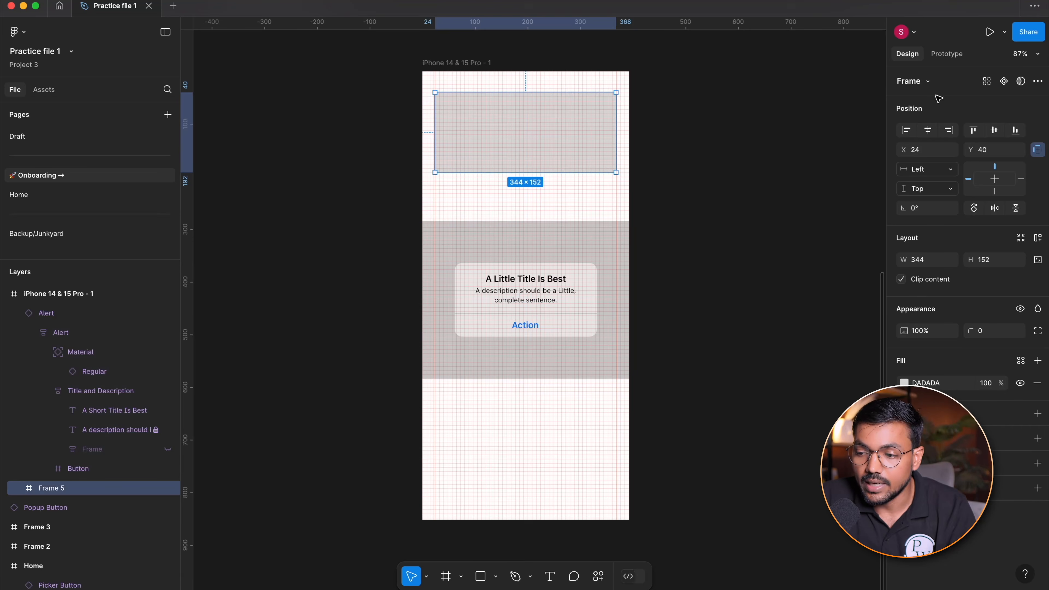
left_click(604, 286)
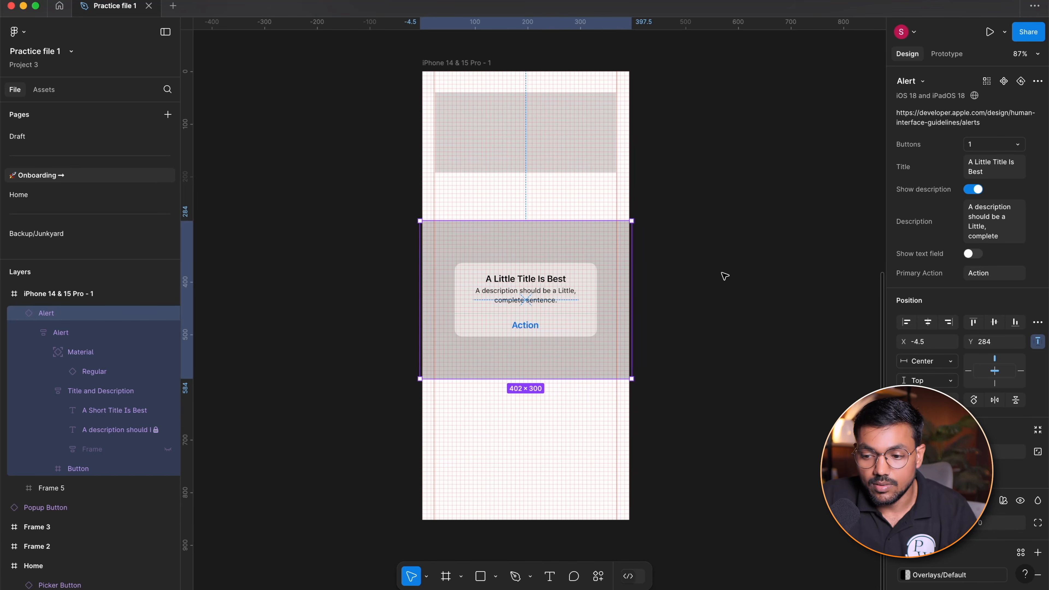
left_click(723, 281)
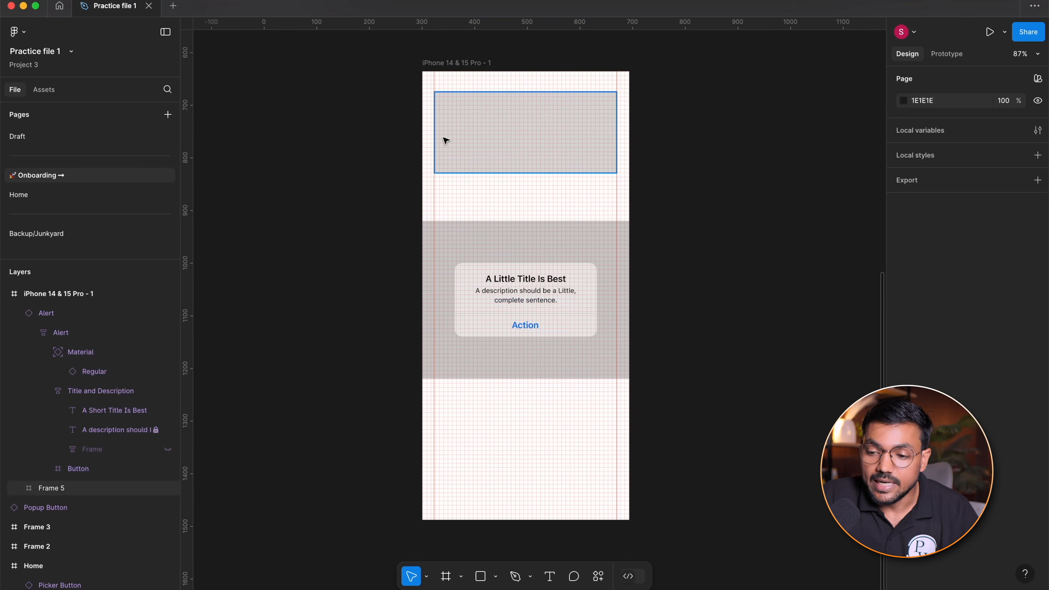
left_click(445, 141)
left_click(731, 226)
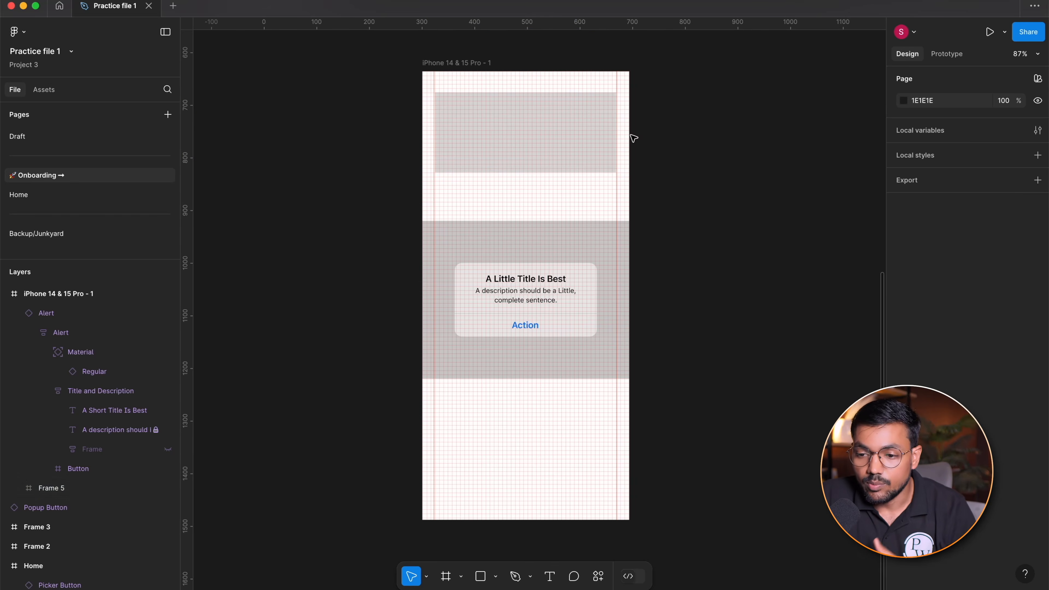
Select the grey frame above the Alert and review its additional layer actions without applying any
left_click(589, 114)
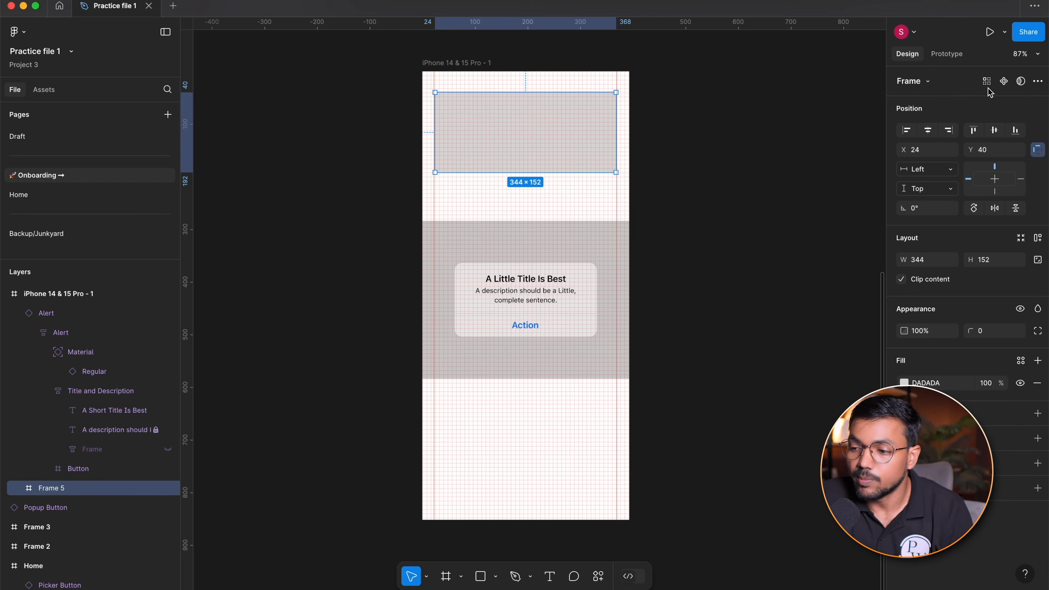
left_click(1036, 82)
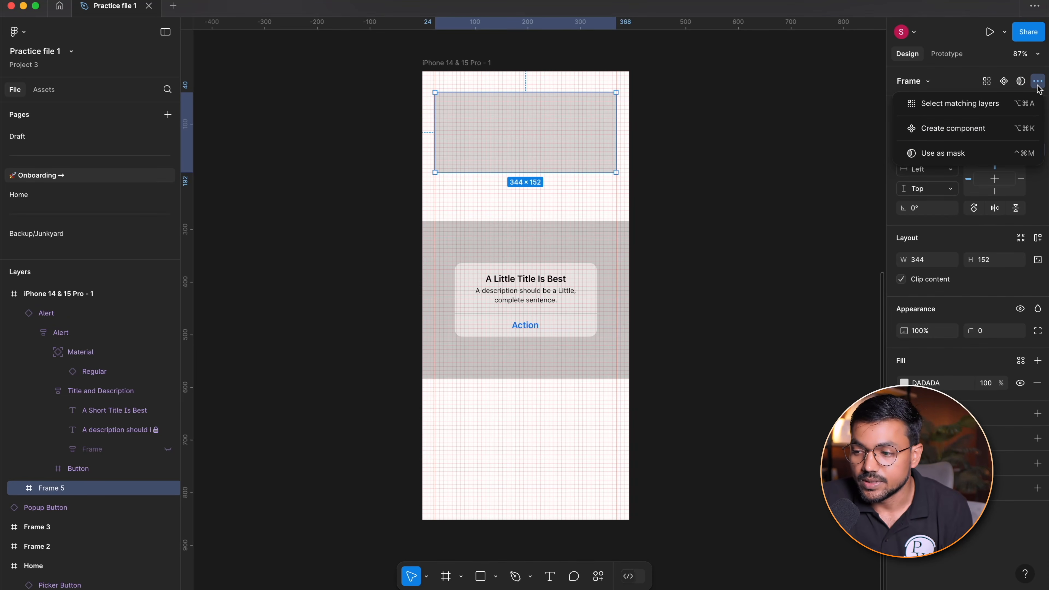
left_click(1038, 83)
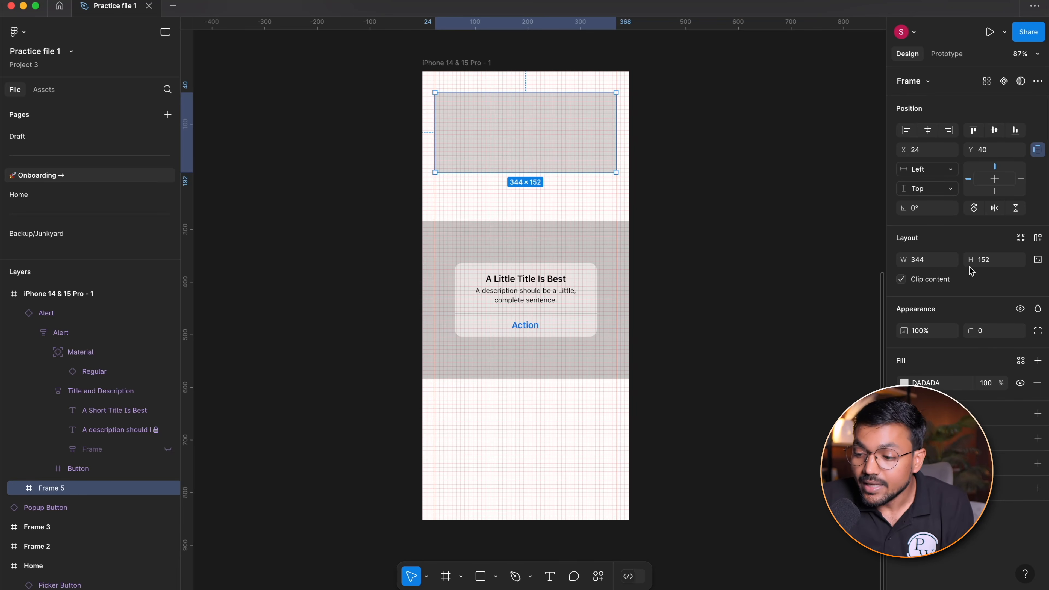